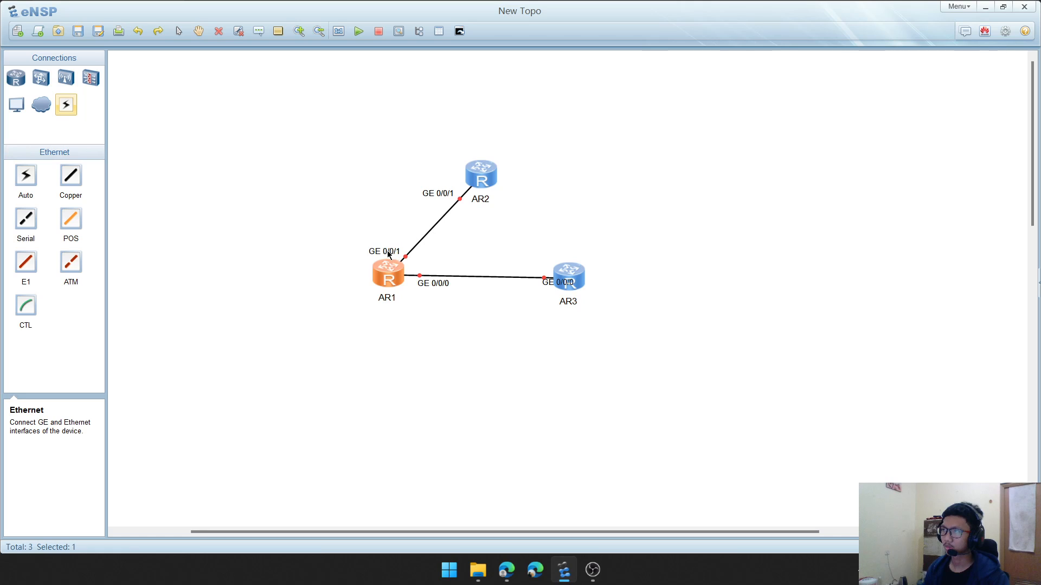
Nudge AR3 right so it sits level with AR1, and start a text label above AR2
mouse_move(554, 283)
left_mouse_down()
mouse_move(533, 289)
mouse_move(572, 282)
left_mouse_up()
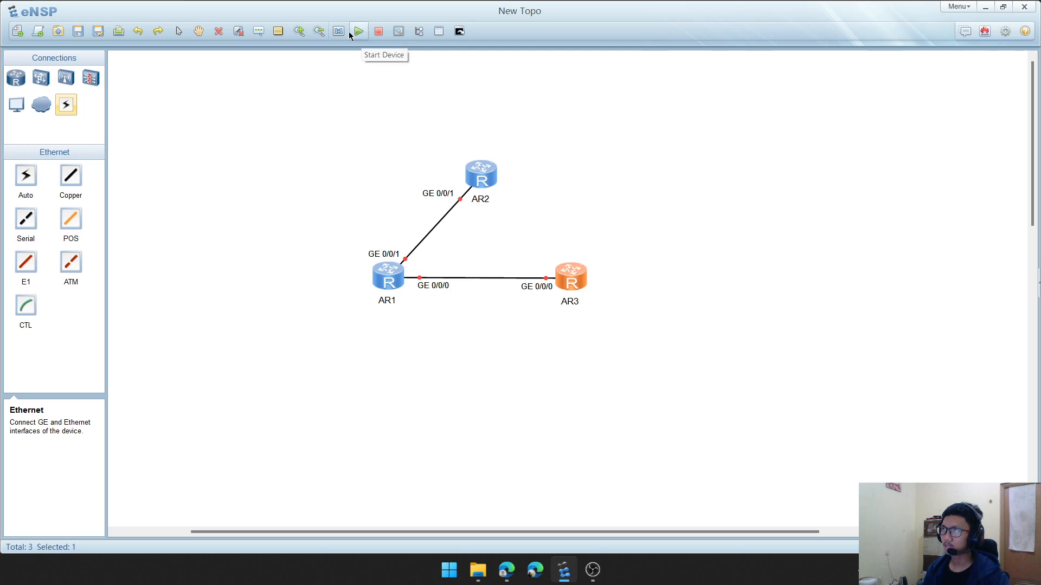
left_click(259, 31)
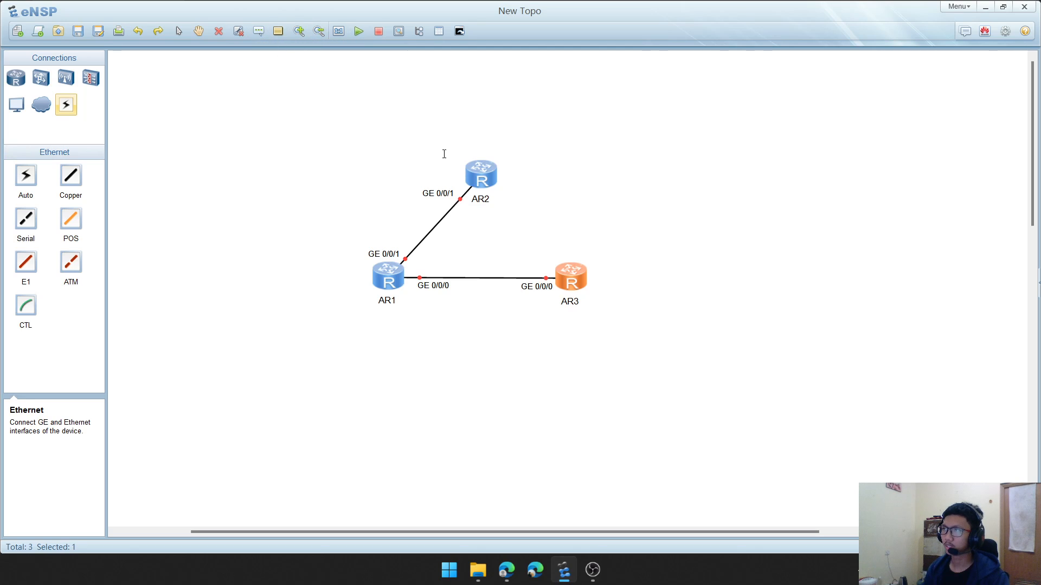
left_click(422, 145)
type("192.168")
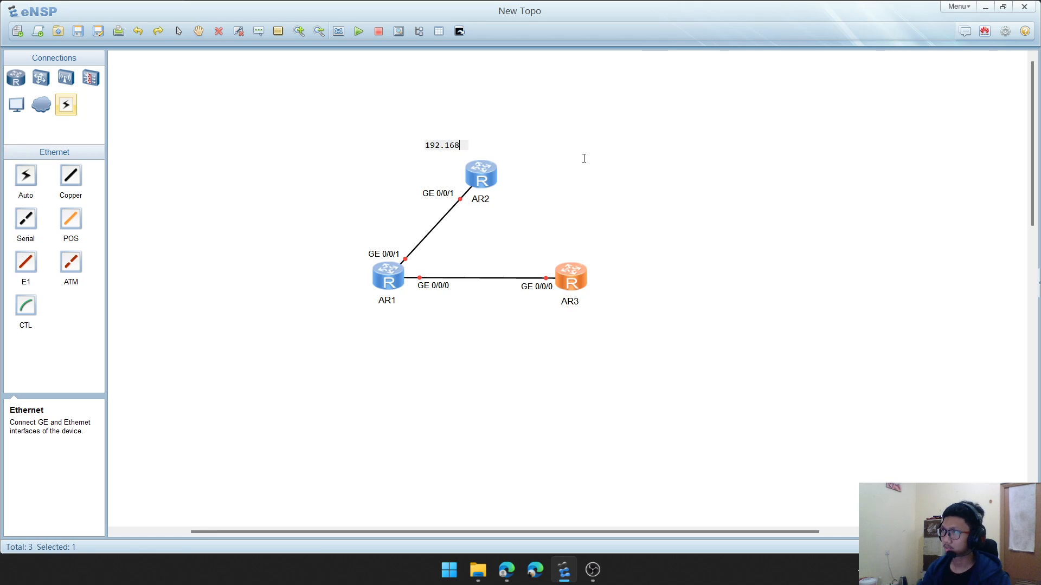
key("BackSpace")
key("BackSpace")
key("BackSpace")
key("BackSpace")
key("BackSpace")
key("BackSpace")
Enter 10.0.12.2/24 in the label following the lab guide's topology, and centre the label above AR2
type("10")
key("alt+Tab")
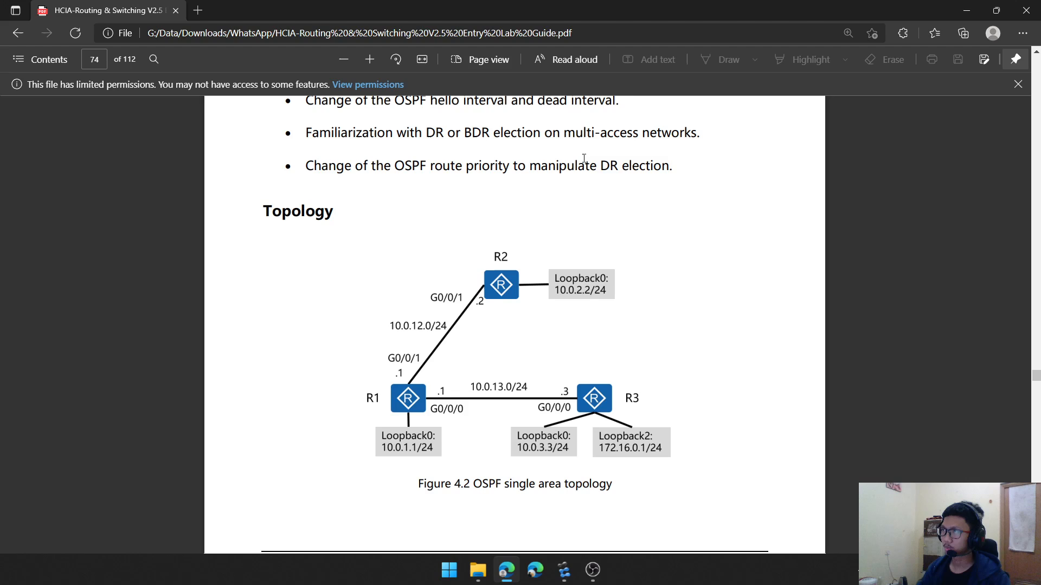
key("alt+Tab")
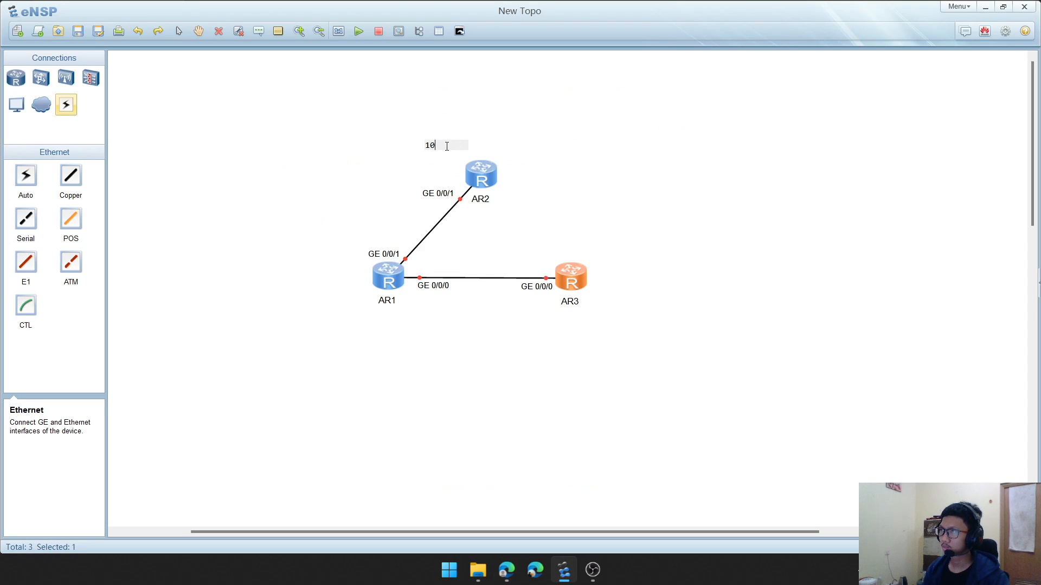
key("alt+Tab")
key("alt+Tab")
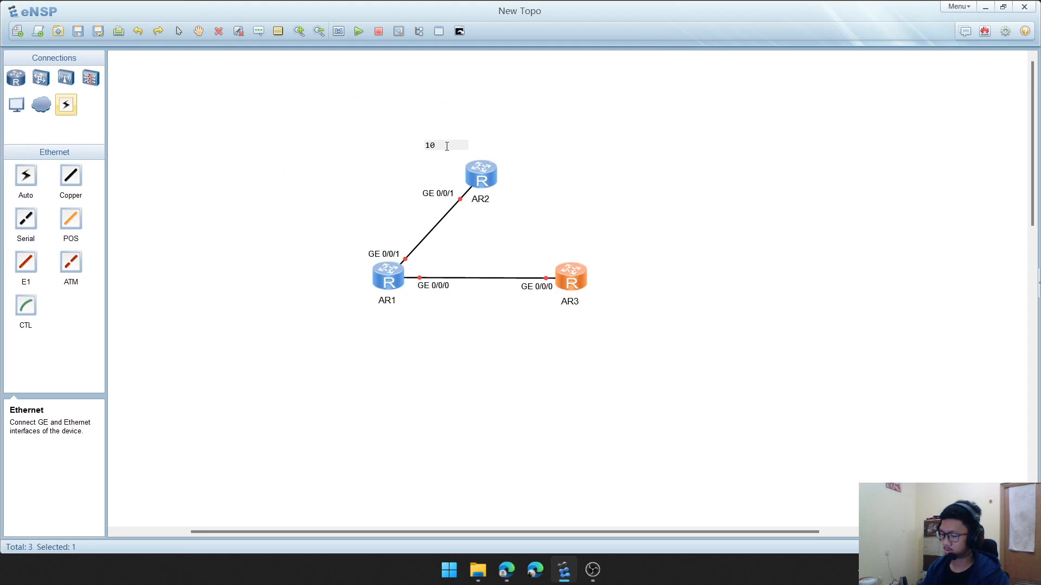
type(".0")
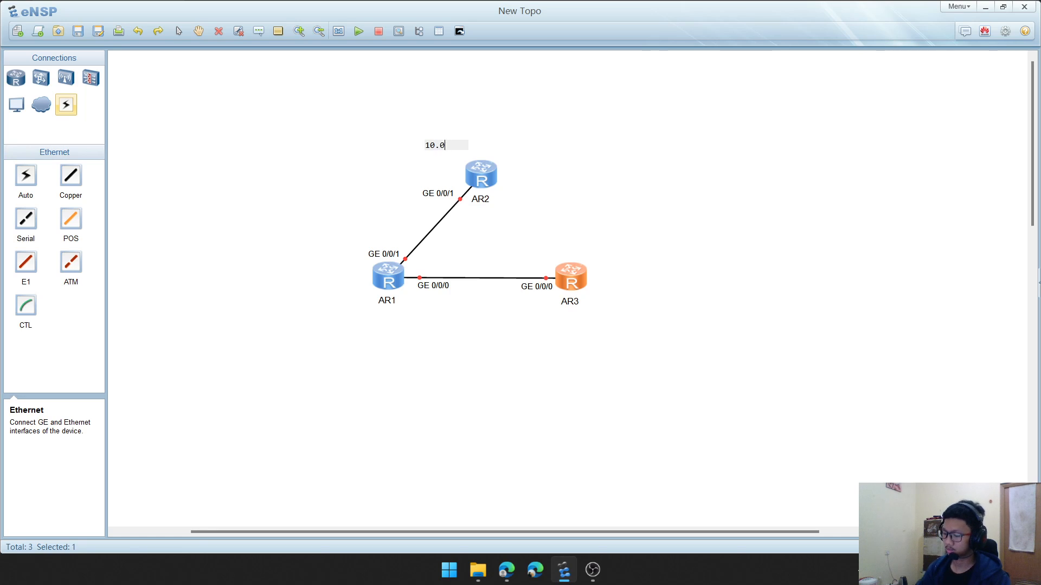
type(".12.")
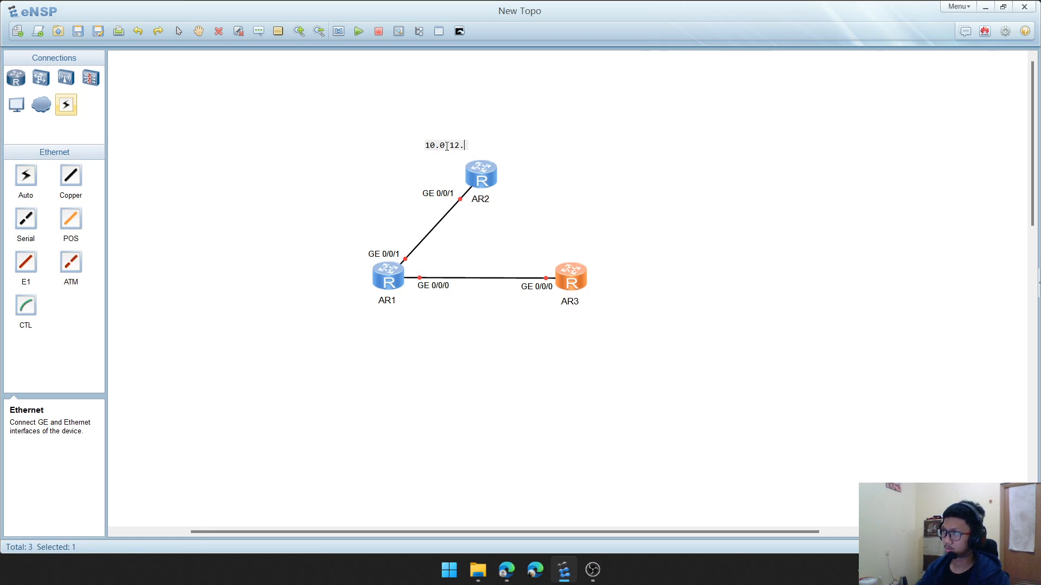
type("2/24")
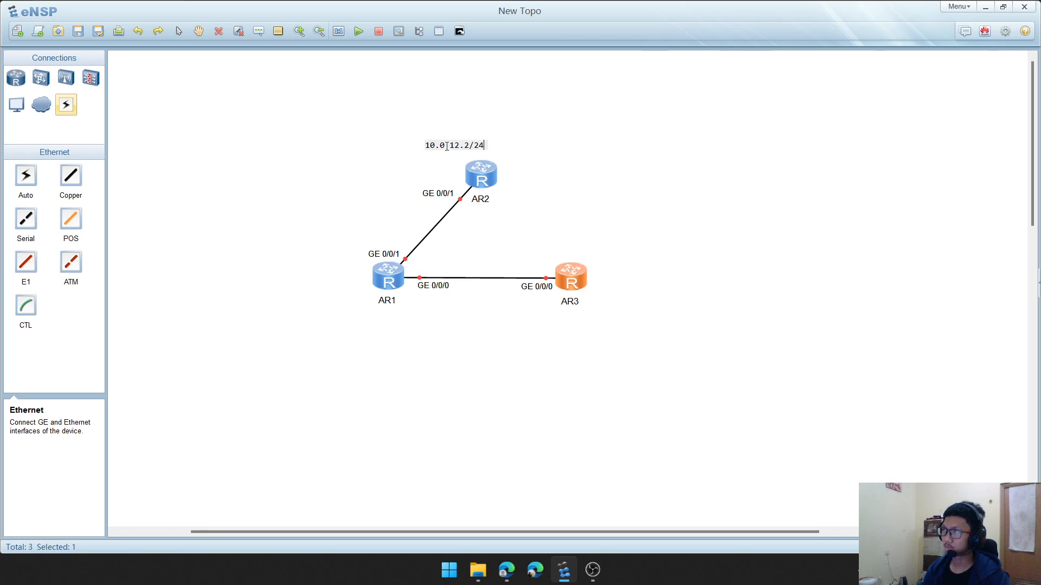
left_click(422, 149)
left_click_drag(461, 147, 480, 146)
Nudge AR3 slightly to straighten its link with AR1, and clear the selection
left_click(482, 177)
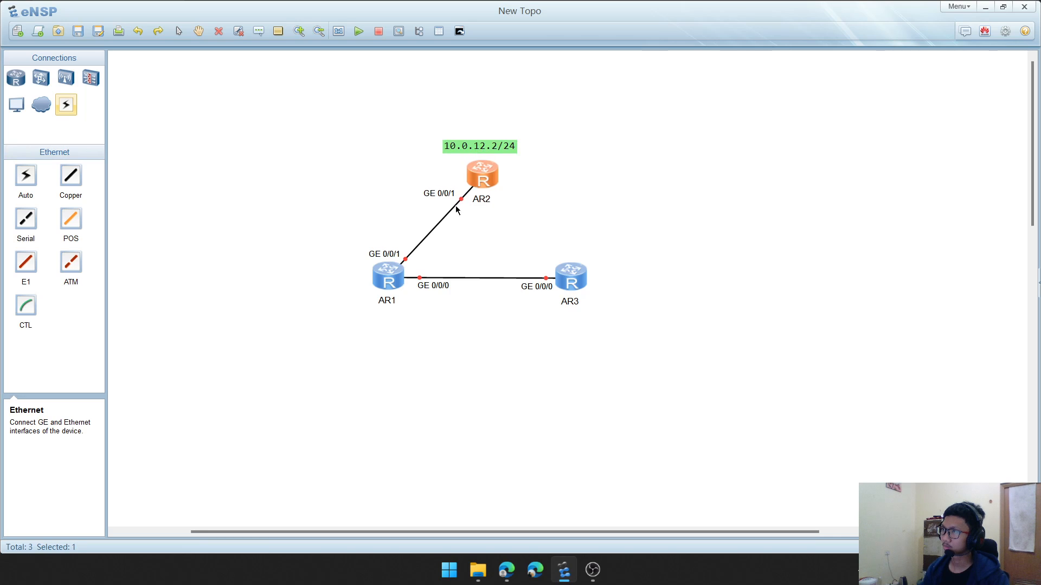
left_click_drag(574, 277, 572, 276)
left_click(539, 292)
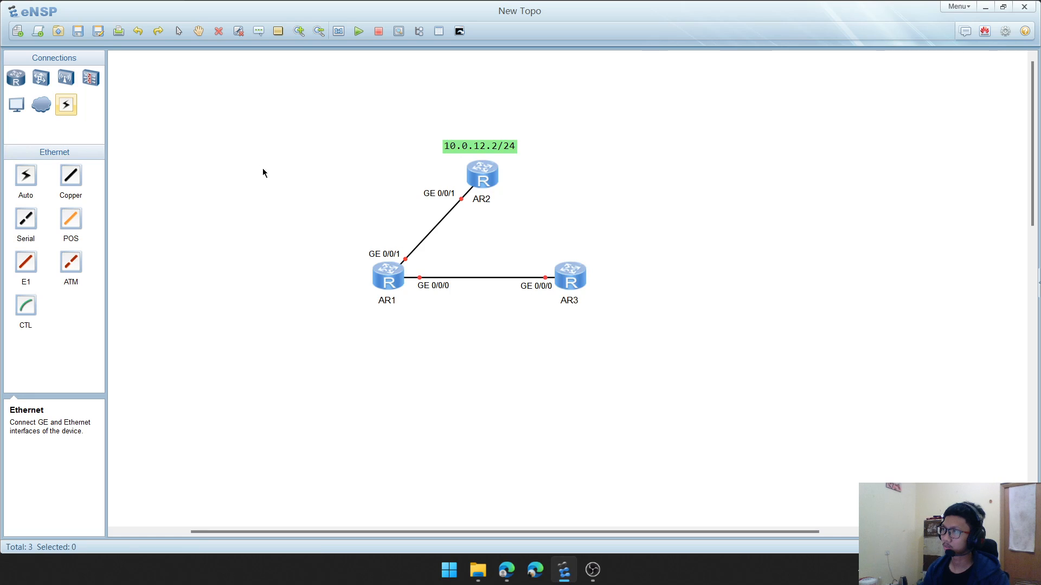
Add a text label 10.0.12.1/24 beside AR1's GE 0/0/1 and move the 10.0.12.2/24 label beside AR2's GE 0/0/1
left_click(278, 31)
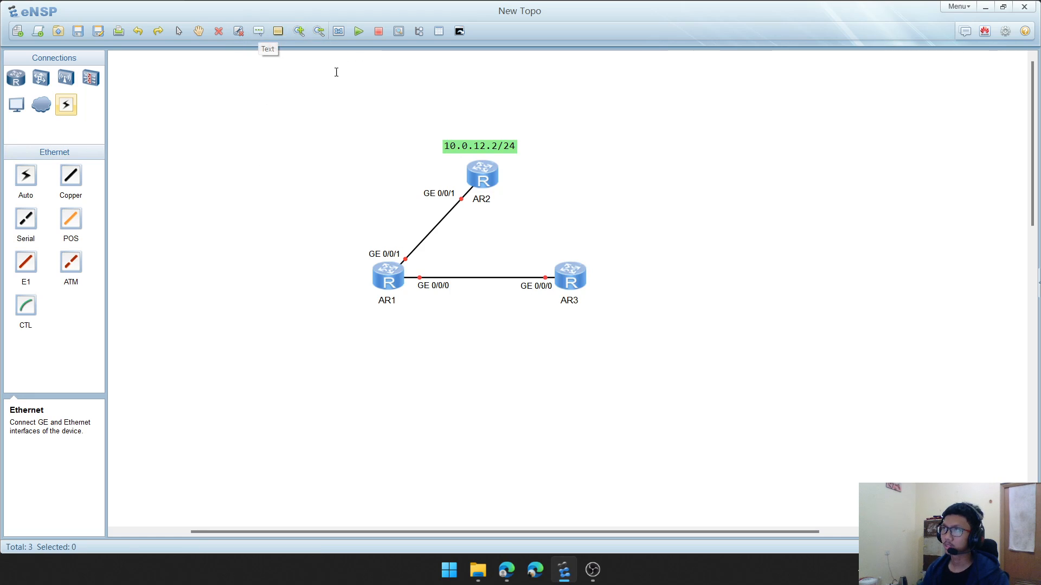
left_click(290, 281)
type("10")
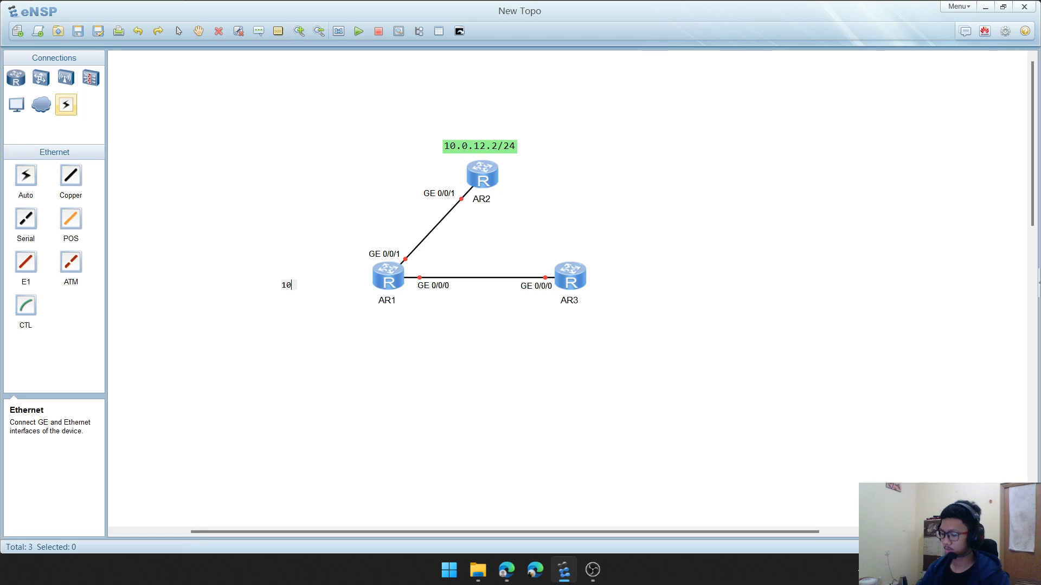
type(".0.12")
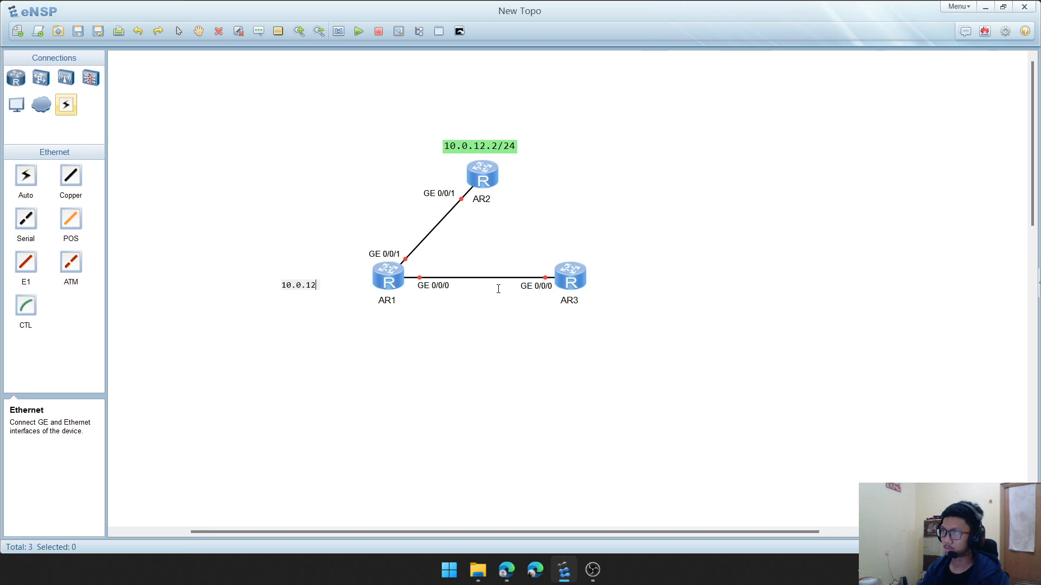
type(".1/24")
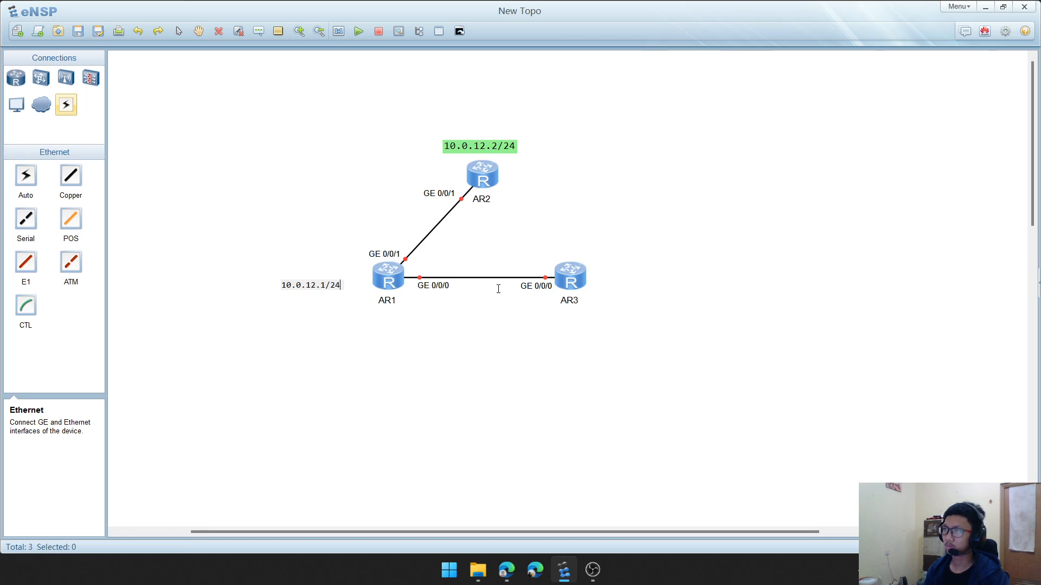
left_click(351, 337)
left_click_drag(315, 286, 321, 254)
left_click_drag(446, 150, 370, 186)
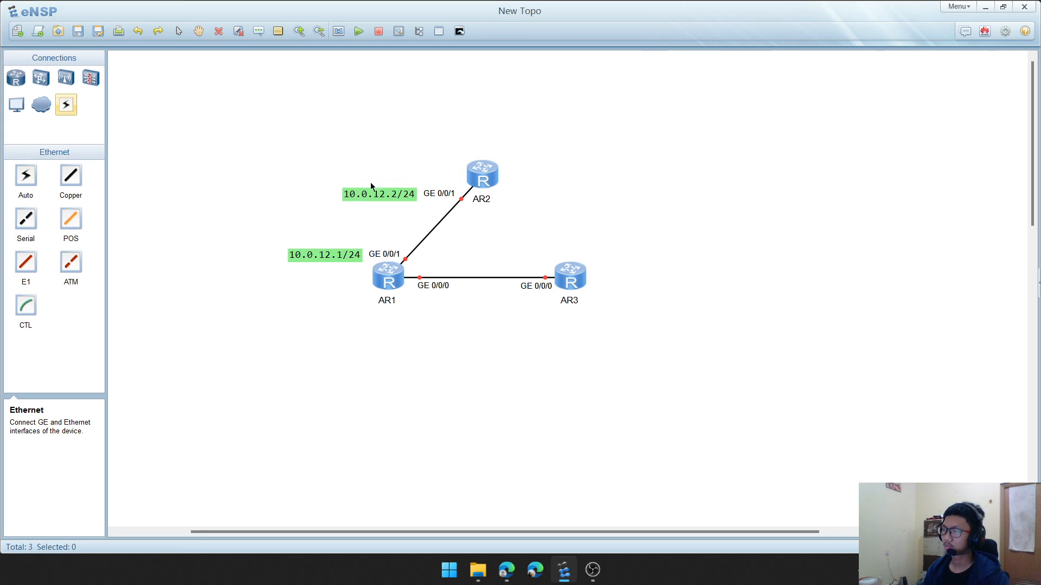
Add a two-line text label "Loopback0" and "10.0.2.2/24" close to the right of AR2
left_click(259, 31)
left_click(518, 171)
type("L")
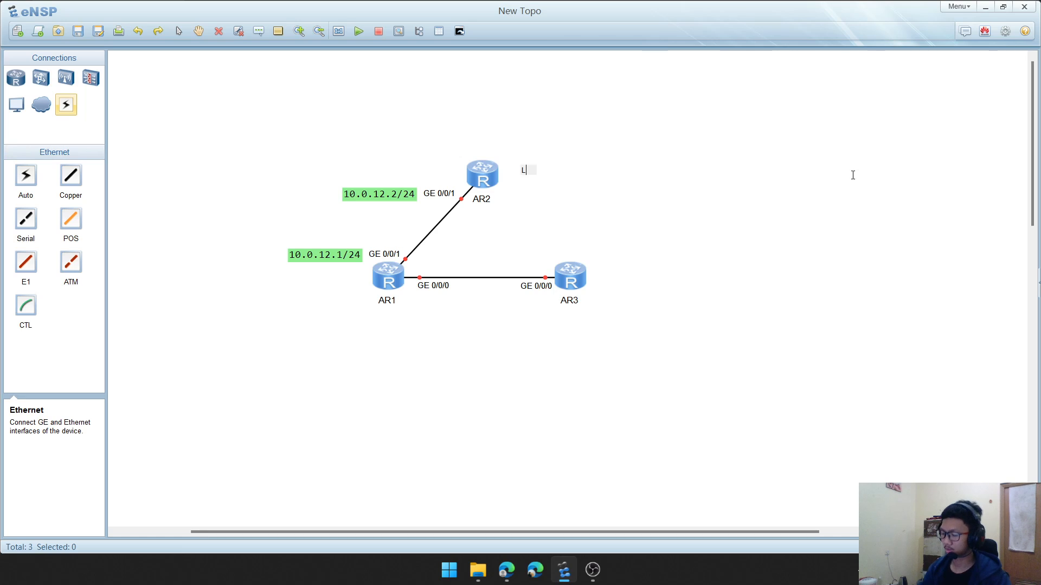
type("oopback0")
key("Return")
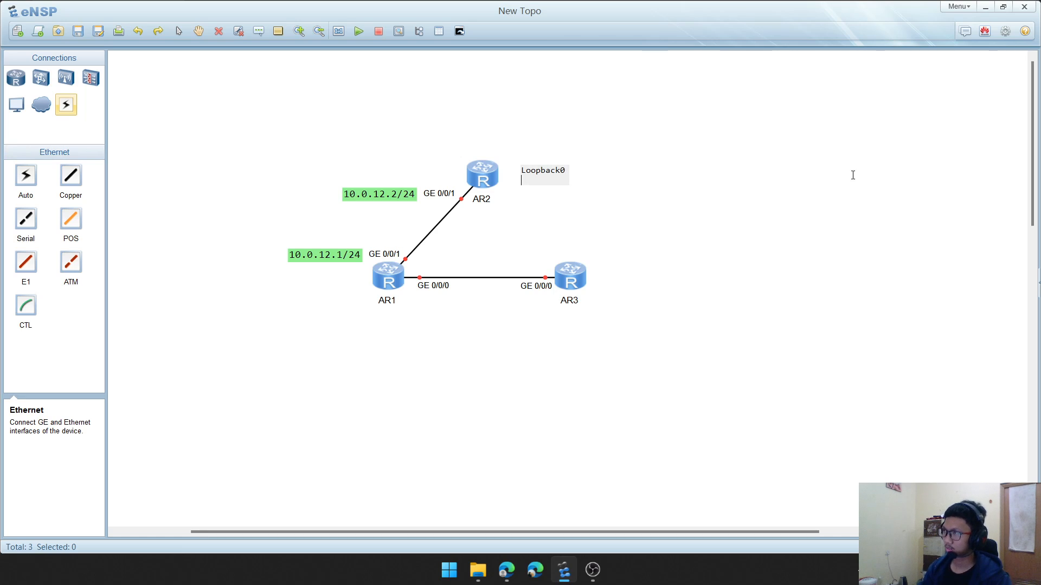
type("10.0.2.2/24")
left_click(752, 166)
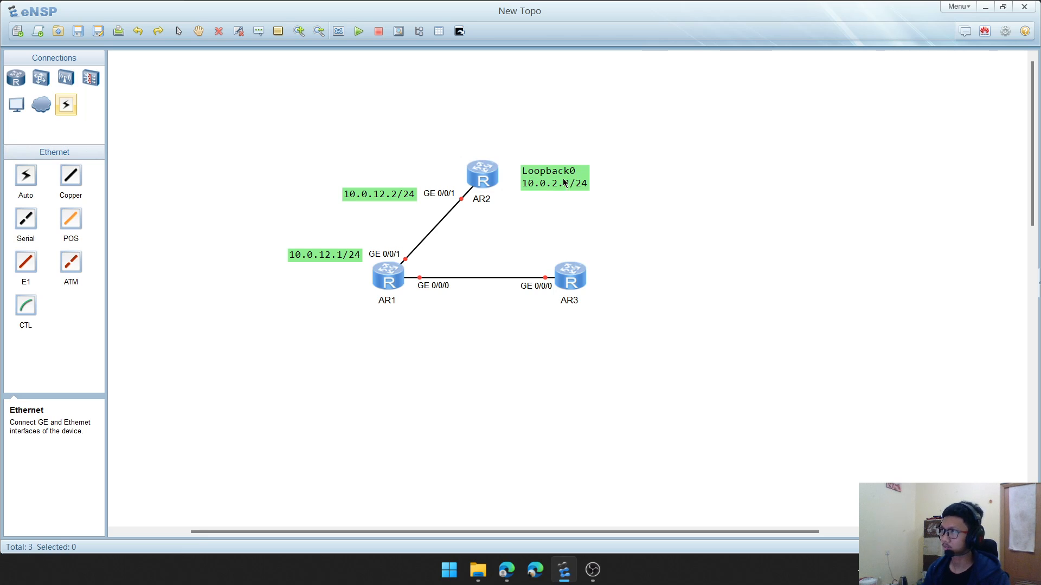
left_click_drag(564, 179, 550, 175)
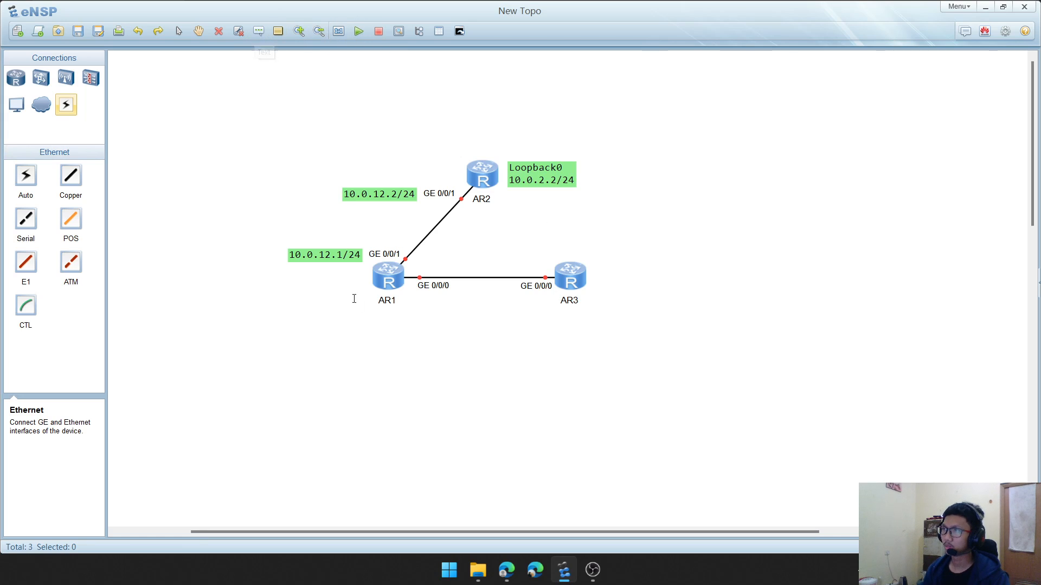
Add a two-line text label "Loopback0" and "10.0.1.1/24" beside AR1, below the 10.0.12.1/24 label
left_click(317, 306)
type("Loopbac")
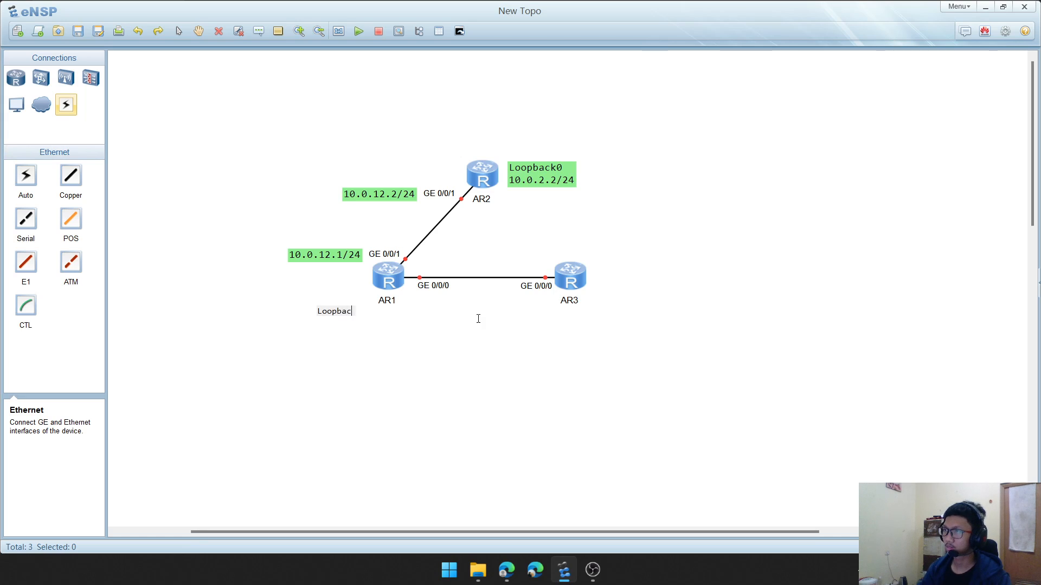
type("k0")
key("Return")
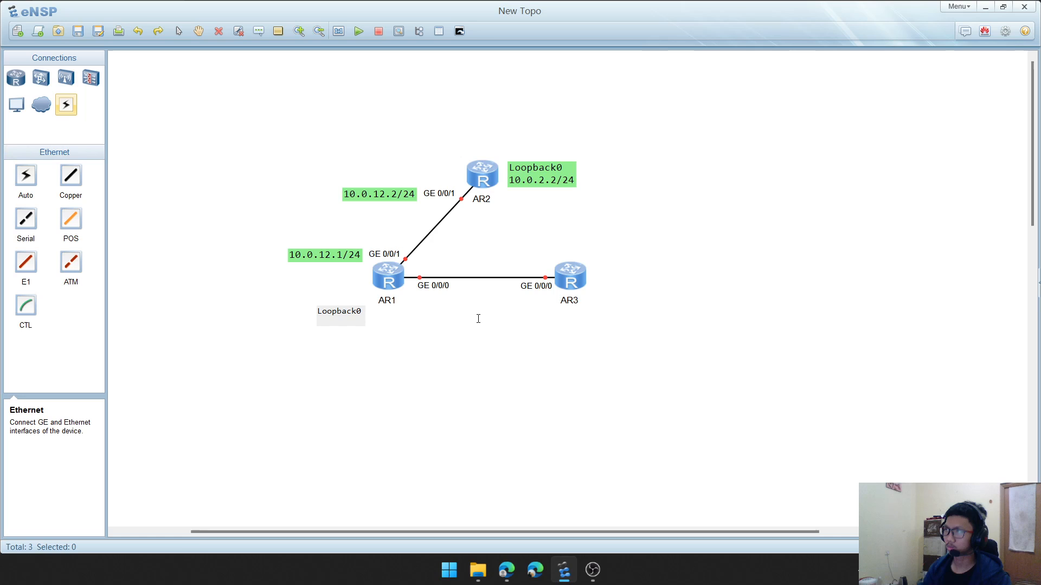
type("10.0.1.1/24")
left_click(358, 320)
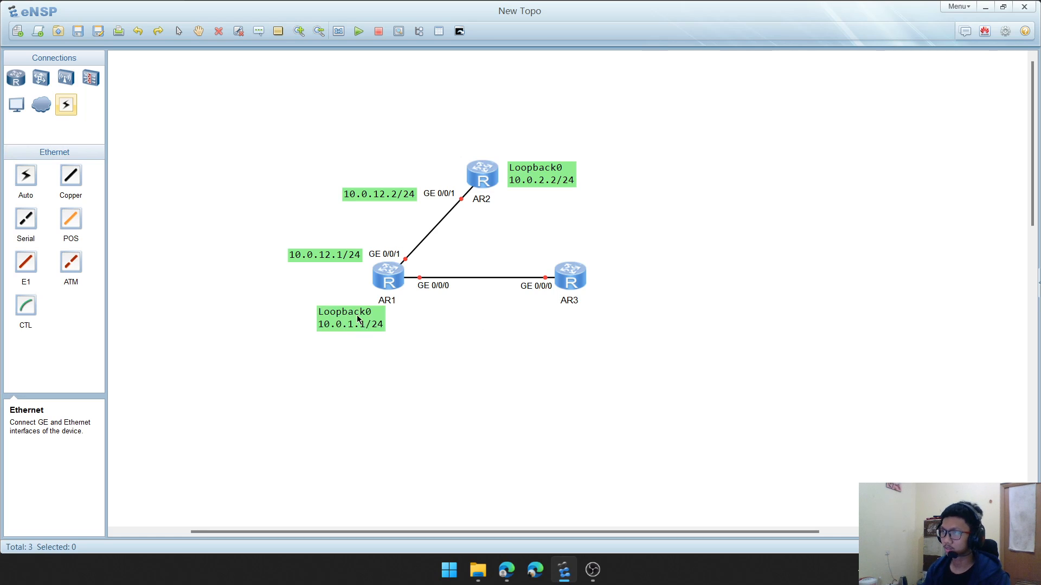
left_click_drag(357, 316, 328, 290)
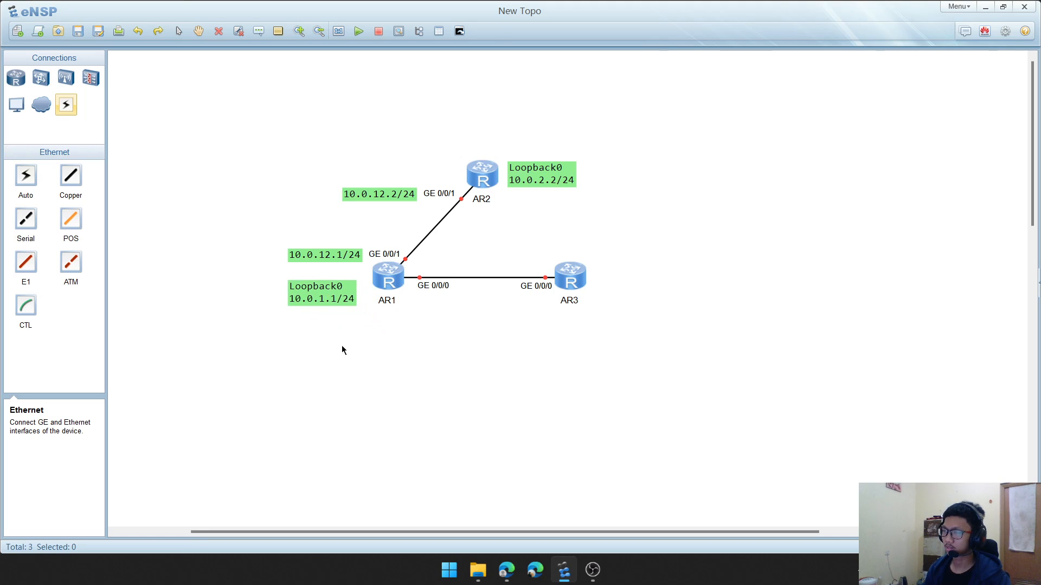
Add a two-line text label "Loopback0" and "10.0.3.3/24" to the right of AR3
left_click(258, 31)
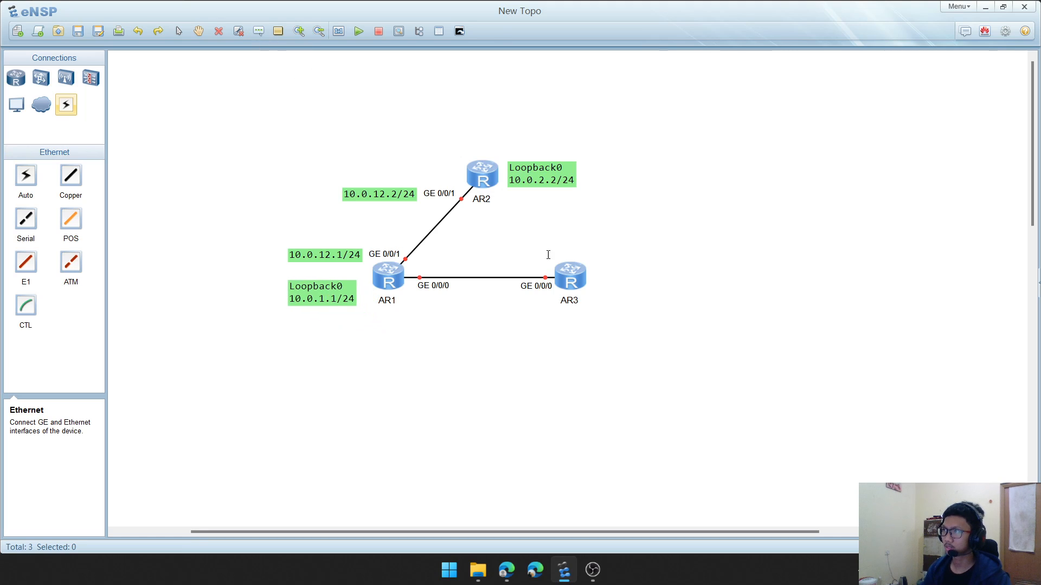
left_click(599, 282)
type("Loopb")
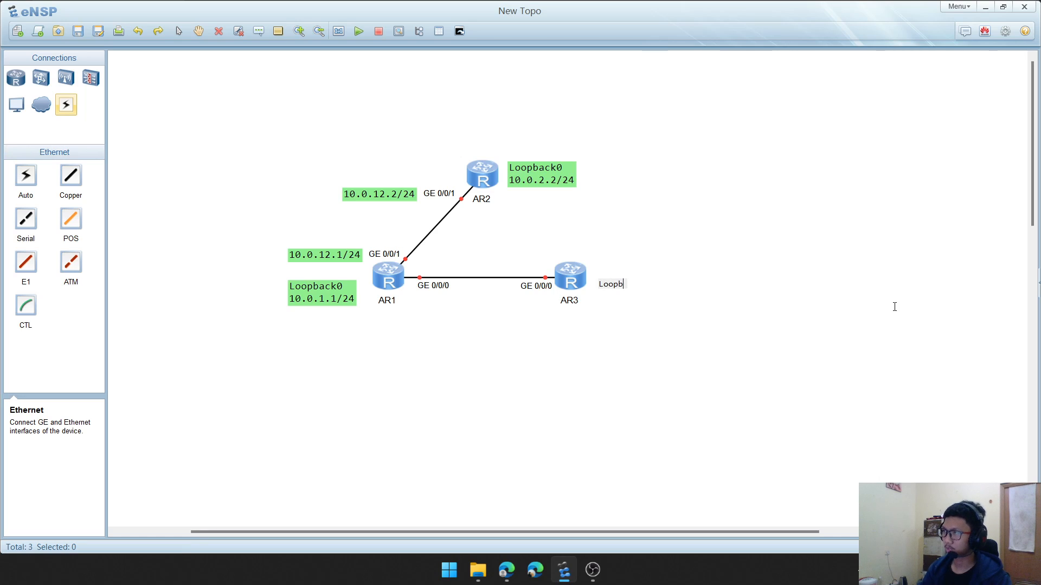
type("ack0")
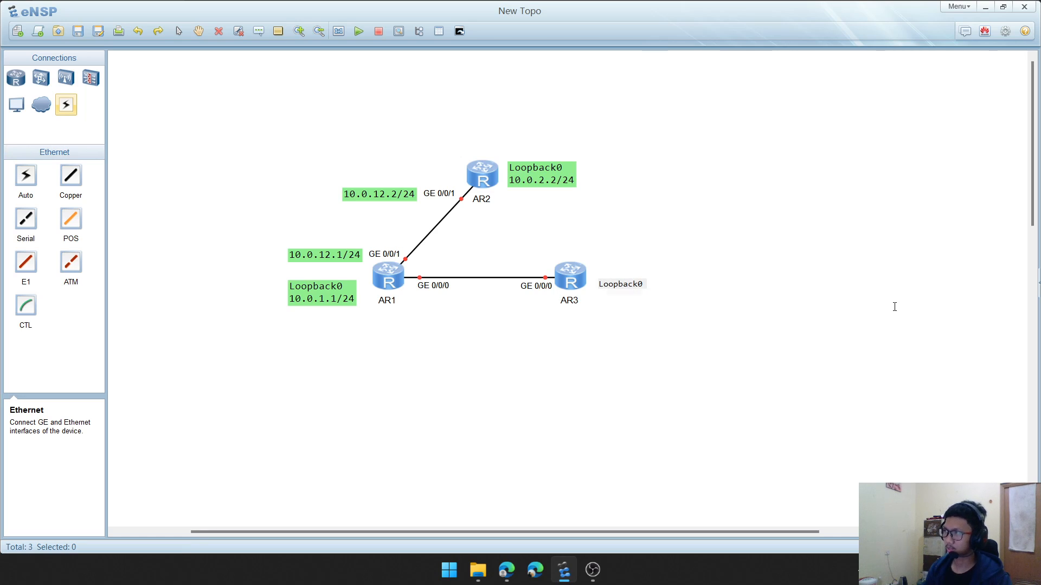
key("Return")
type("10.0.")
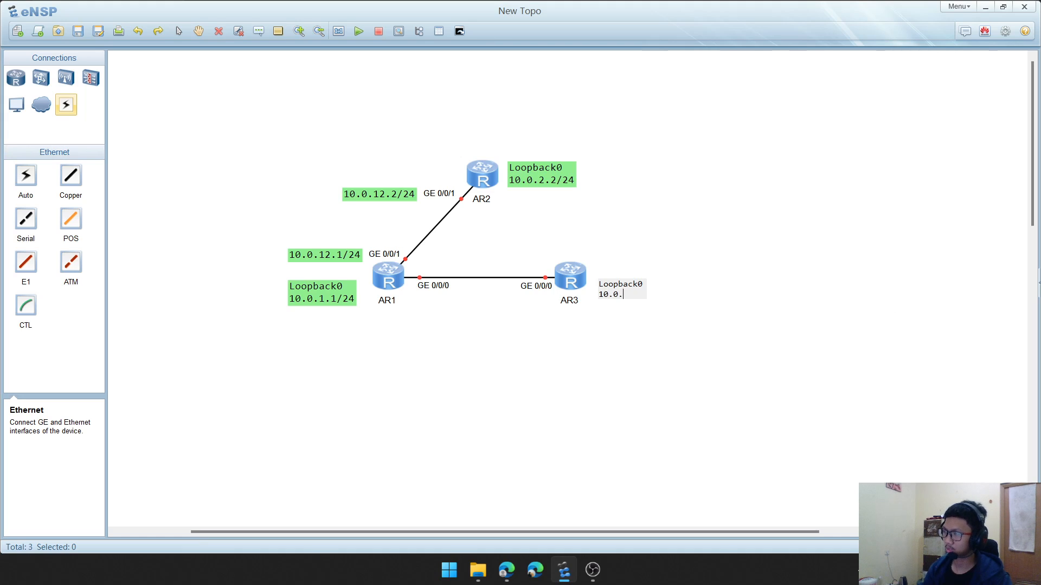
type("3.3/24")
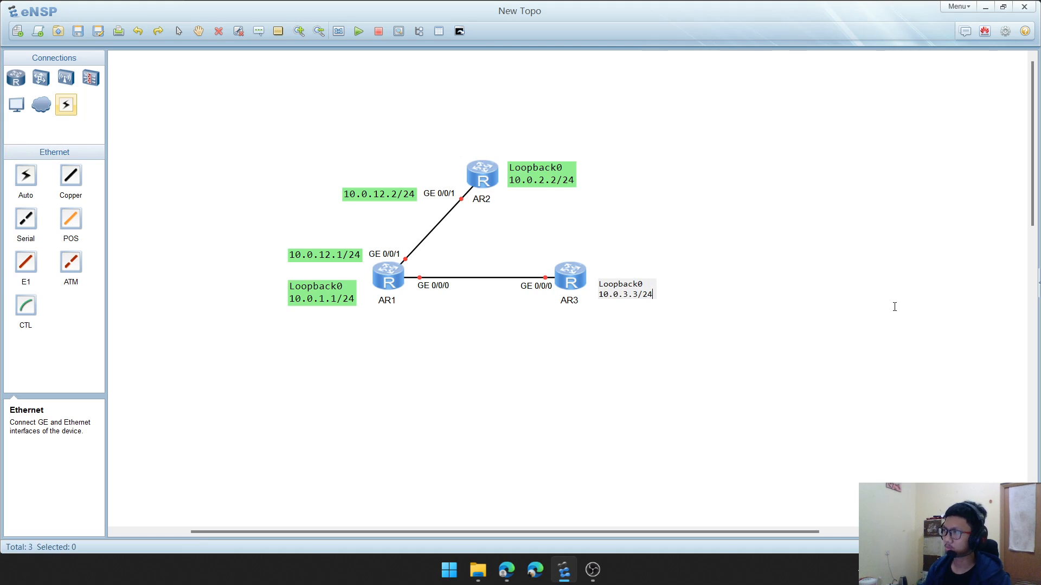
Extend AR3's loopback label with the lines "Loopback2" and "172.16.0.124", place it close to AR3, and nudge AR3's GE 0/0/0 label away from the router
key("Return")
type("L")
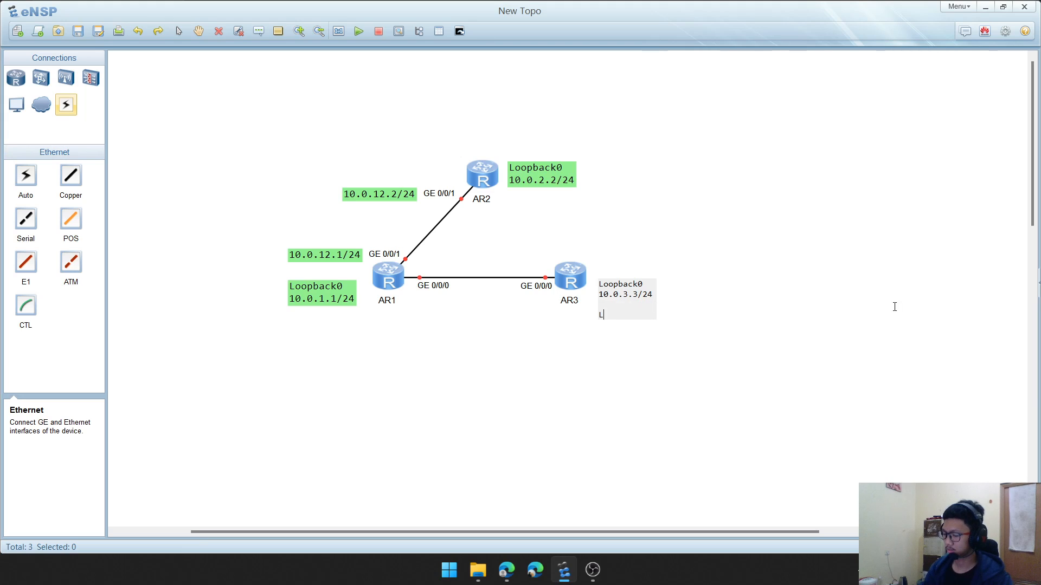
type("oopback2")
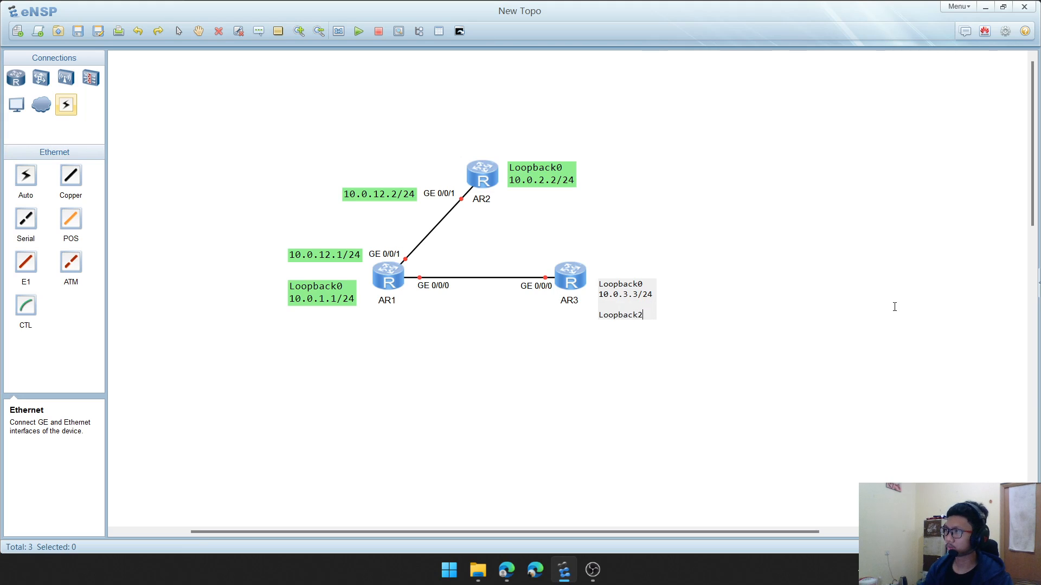
key("Return")
type("172")
key("alt+Tab")
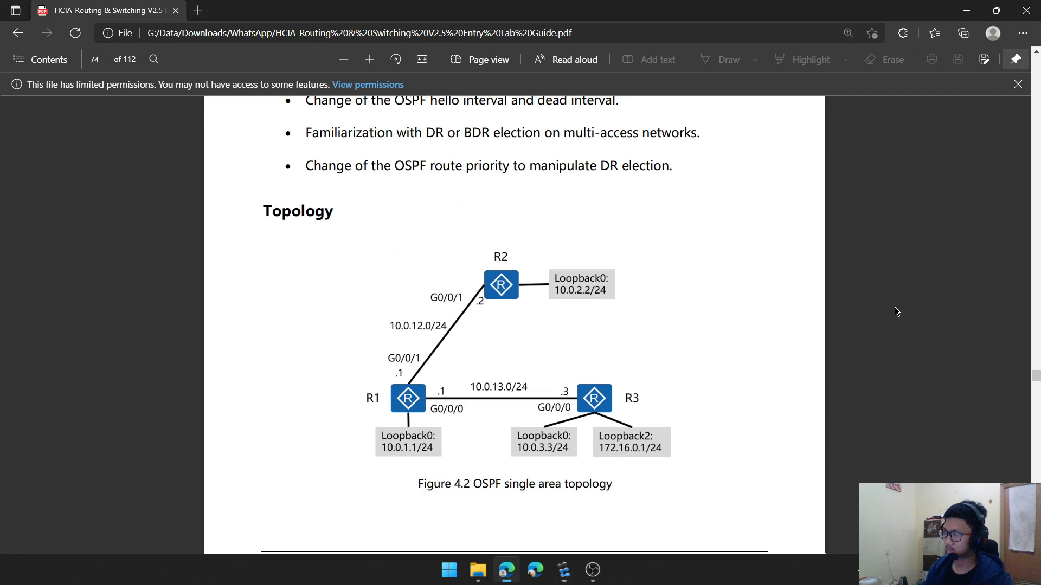
key("alt+Tab")
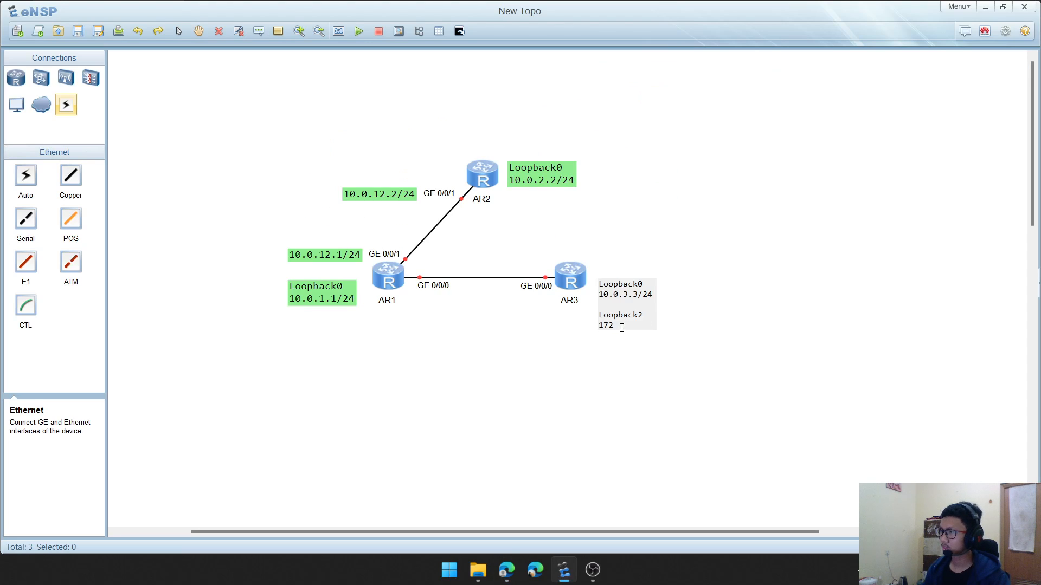
type("72.16")
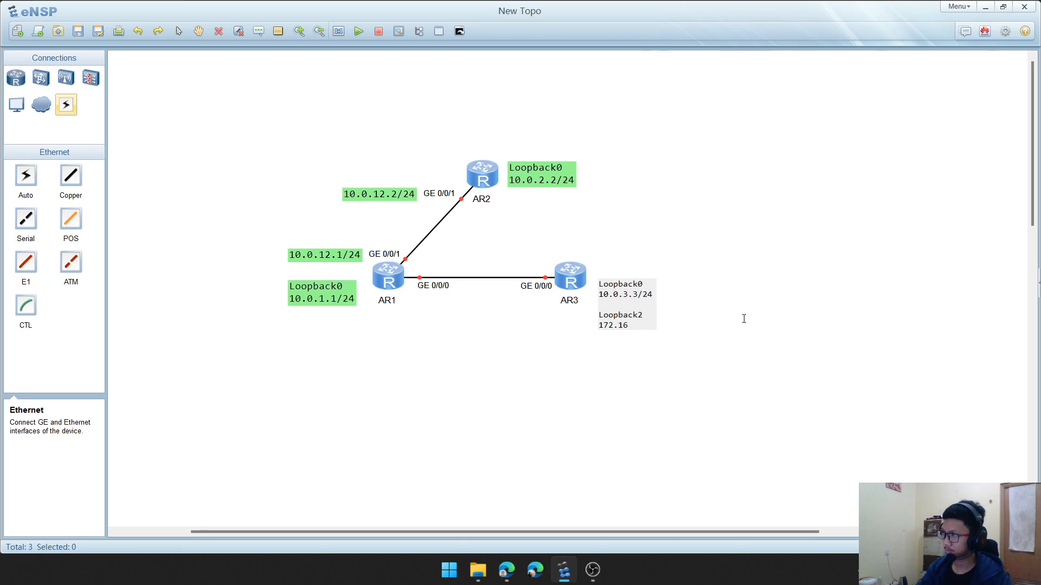
type(".0.")
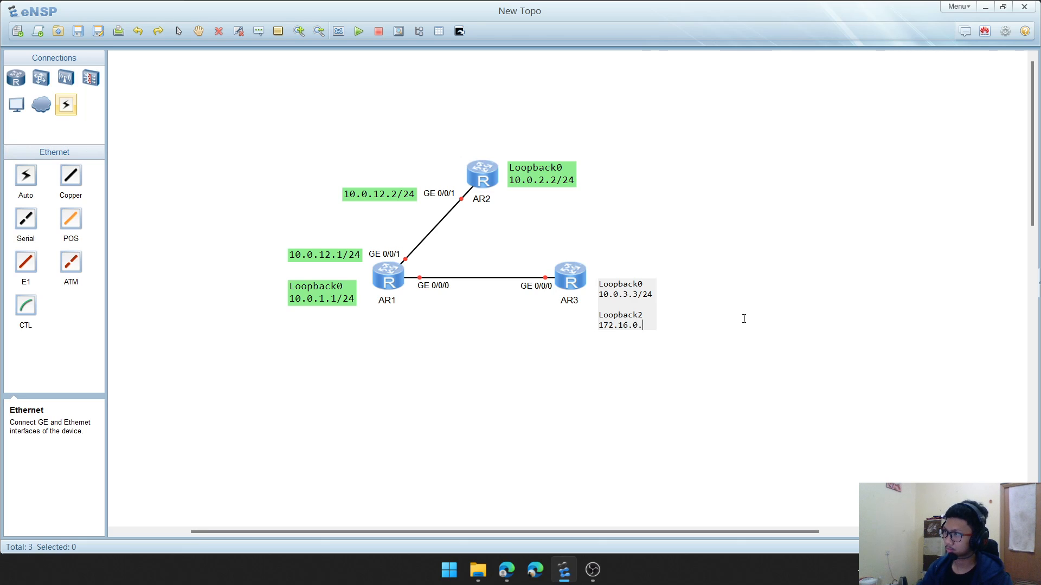
type("1")
key("alt+Tab")
key("alt+Tab")
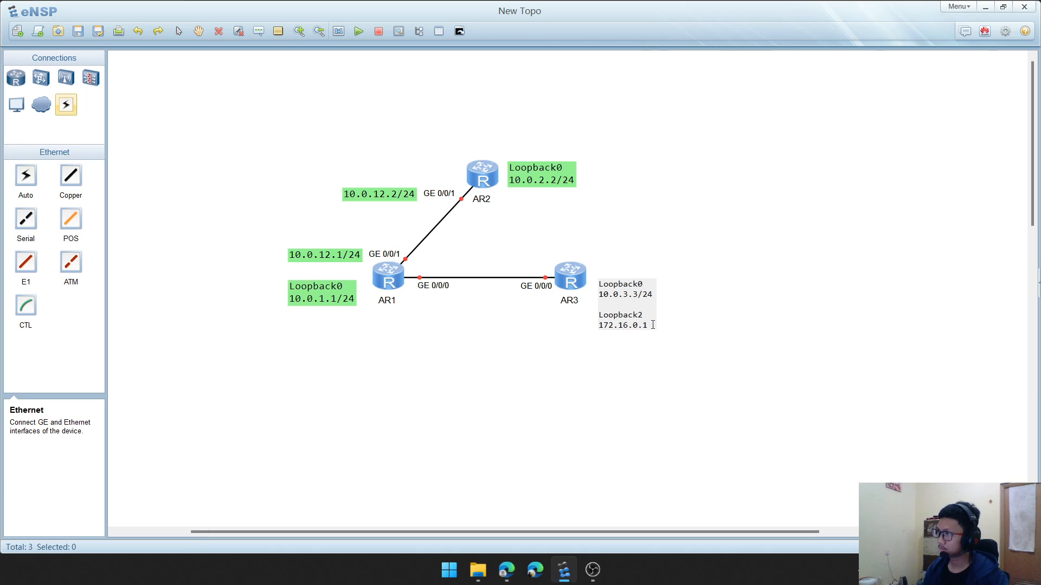
type("24")
left_click(650, 388)
left_click_drag(615, 320, 608, 298)
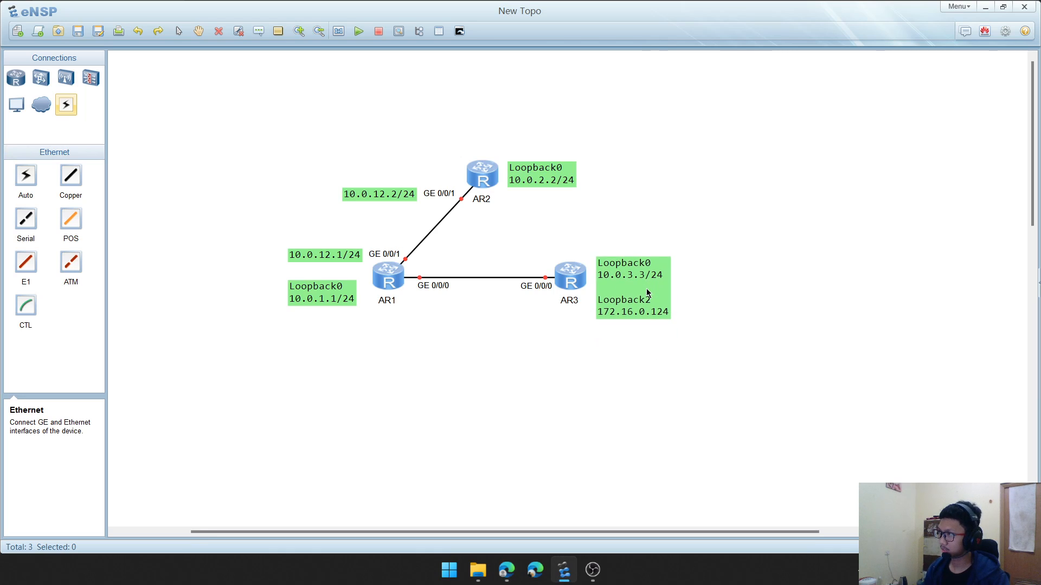
left_click_drag(539, 283, 533, 286)
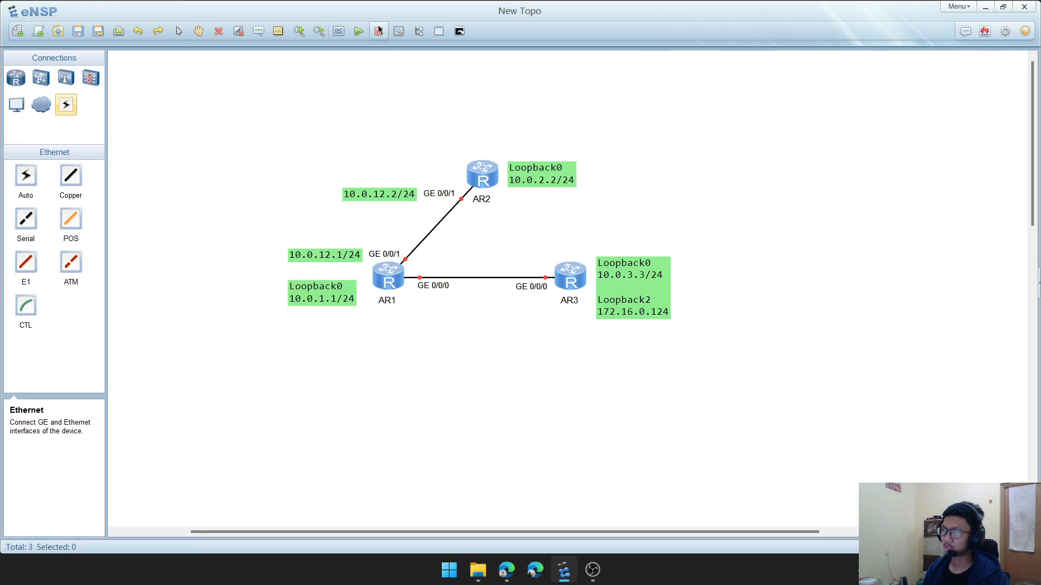
Add a text label 10.0.13.1/24 directly below AR1's GE 0/0/0 interface label, following the lab guide's addressing
key("alt+Tab")
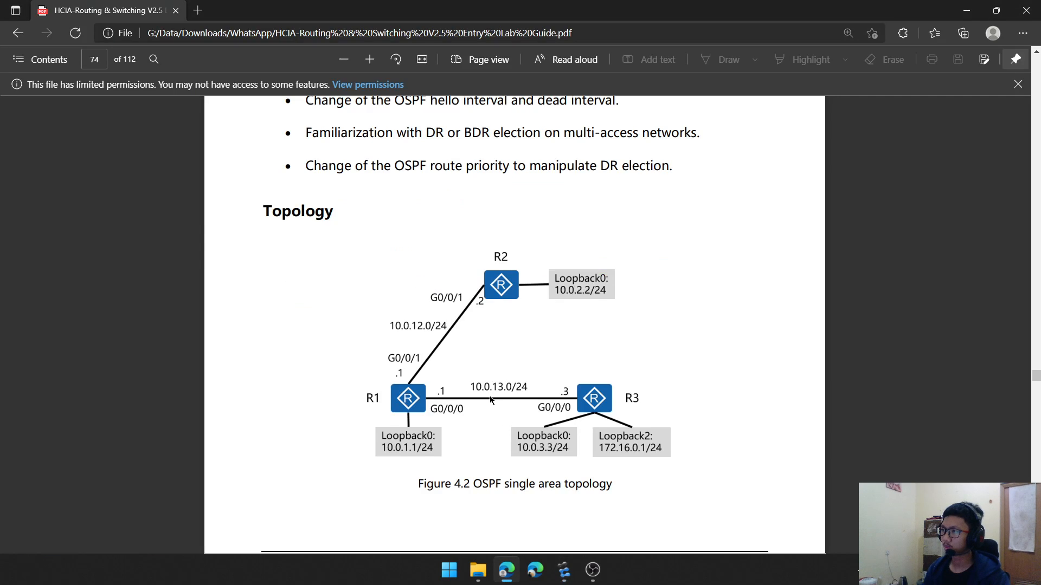
key("alt+Tab")
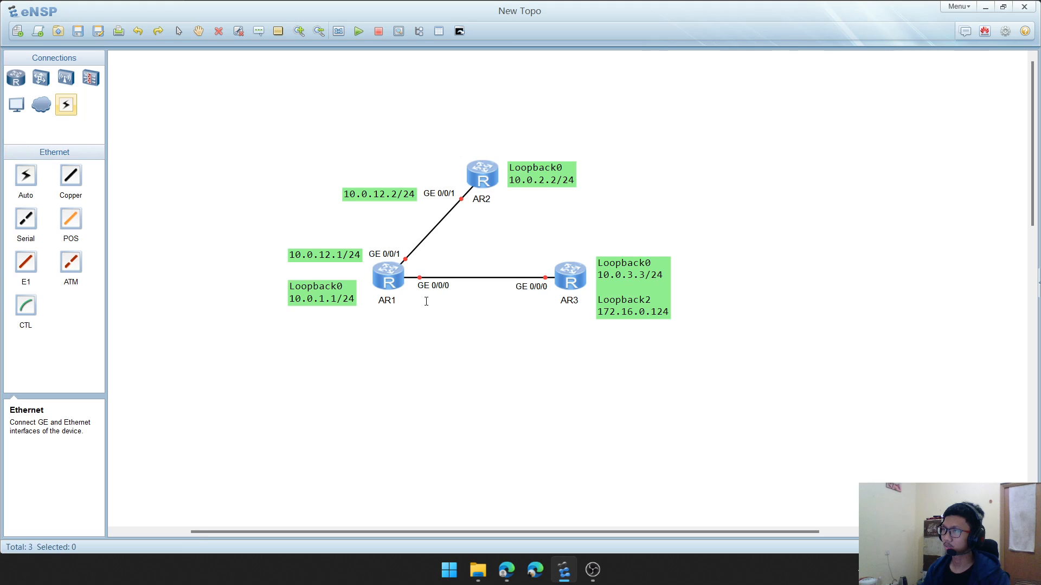
left_click(426, 301)
type("10.")
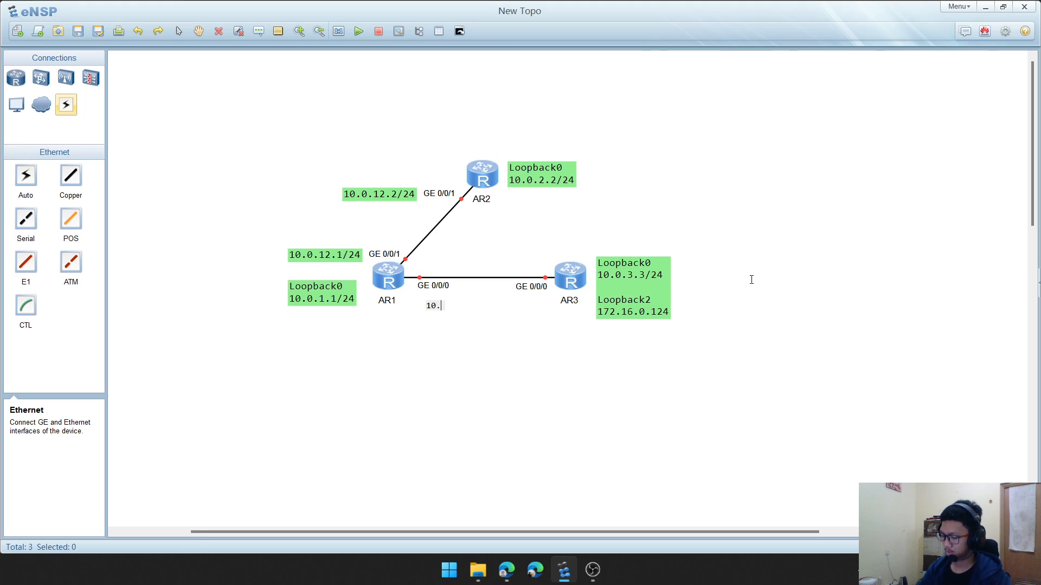
type("0.13.1/24")
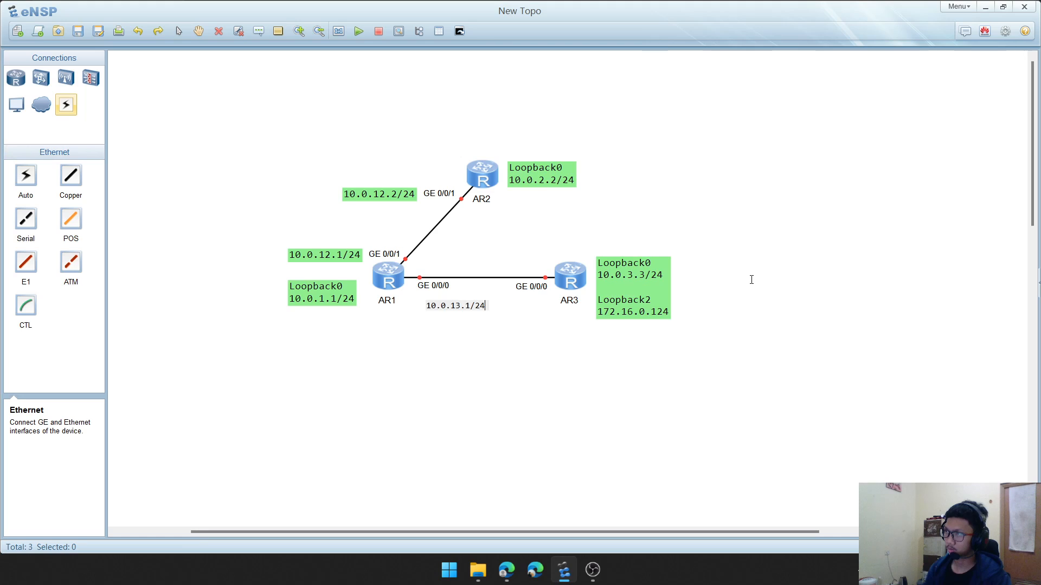
left_click(586, 338)
left_click_drag(448, 305, 425, 289)
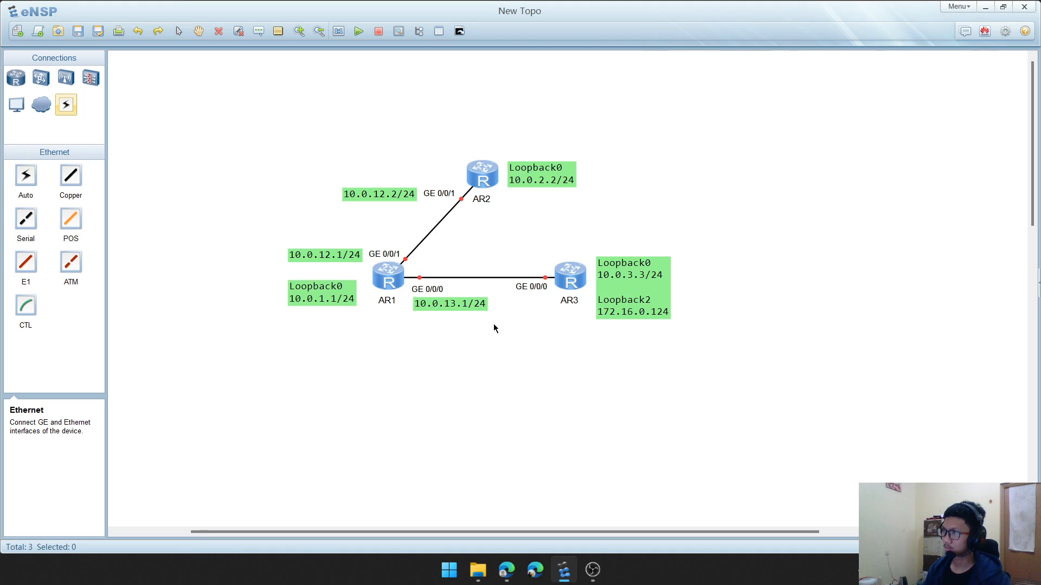
Move AR3's GE 0/0/0 label above the link and add a text label 10.0.13.3/24 above it
left_click_drag(522, 289, 520, 271)
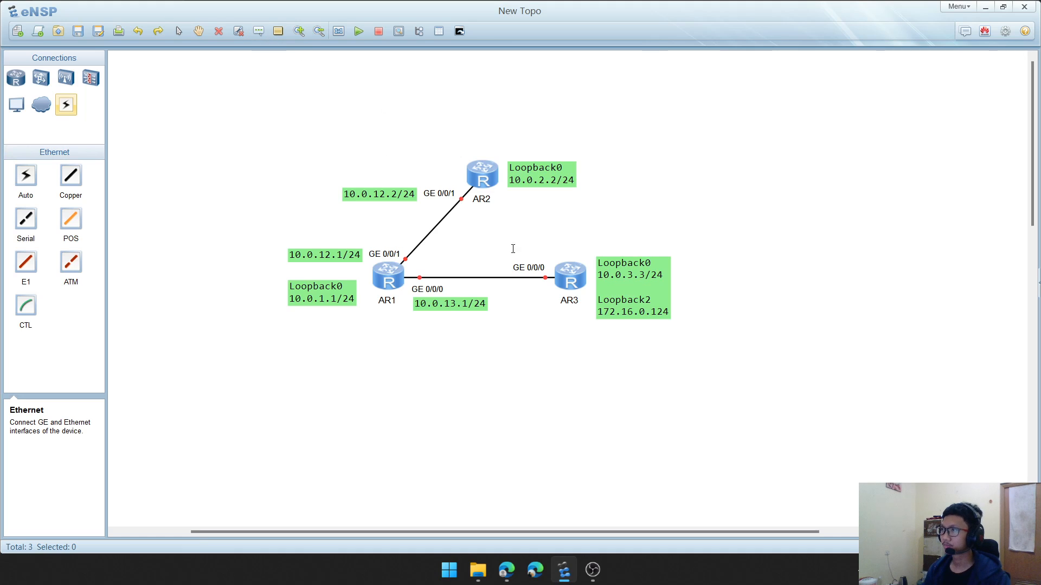
left_click(514, 257)
type("10.0")
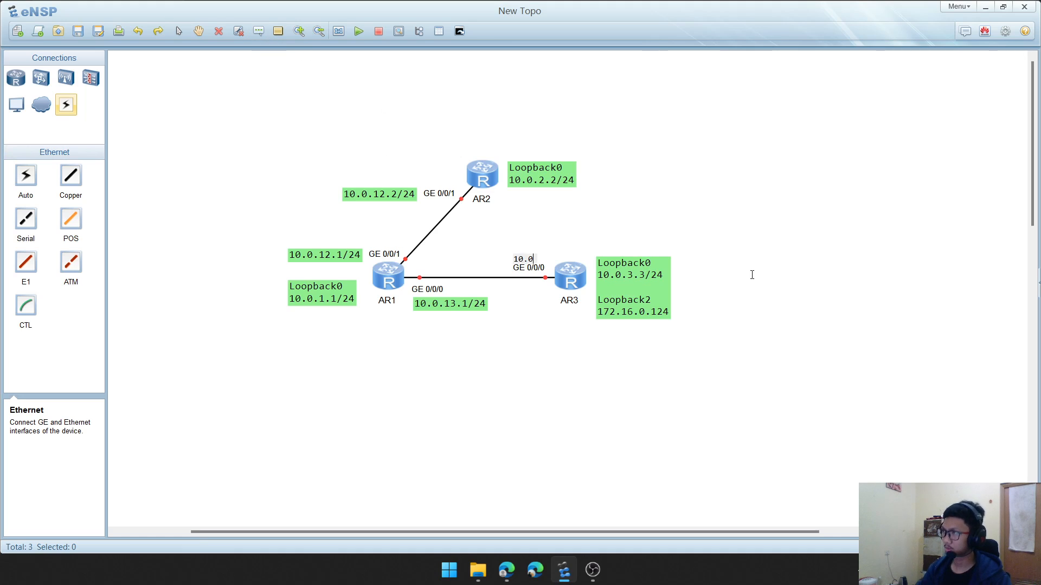
type(".13.3/")
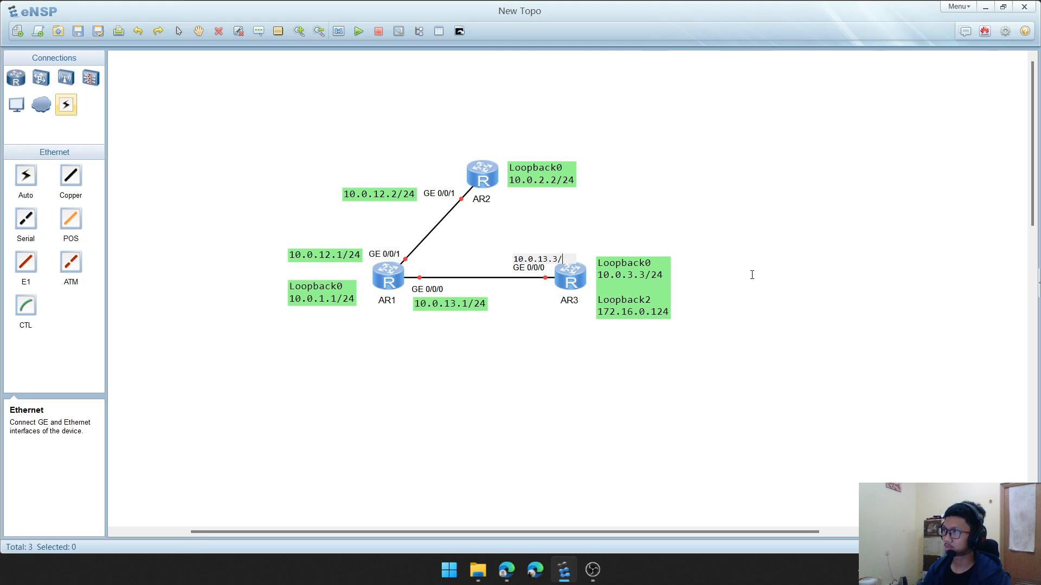
type(".224")
left_click(624, 374)
mouse_move(538, 260)
left_mouse_down()
mouse_move(495, 254)
mouse_move(527, 254)
left_mouse_up()
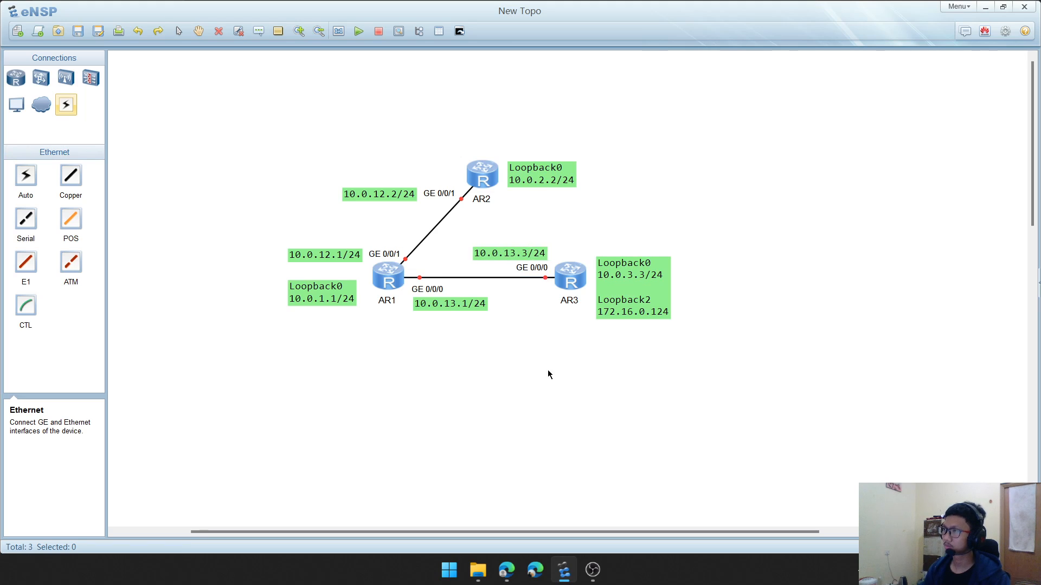
Check the topology against the lab guide's figure, start routers AR1, AR2 and AR3 together, and clear the selection
key("alt+Tab")
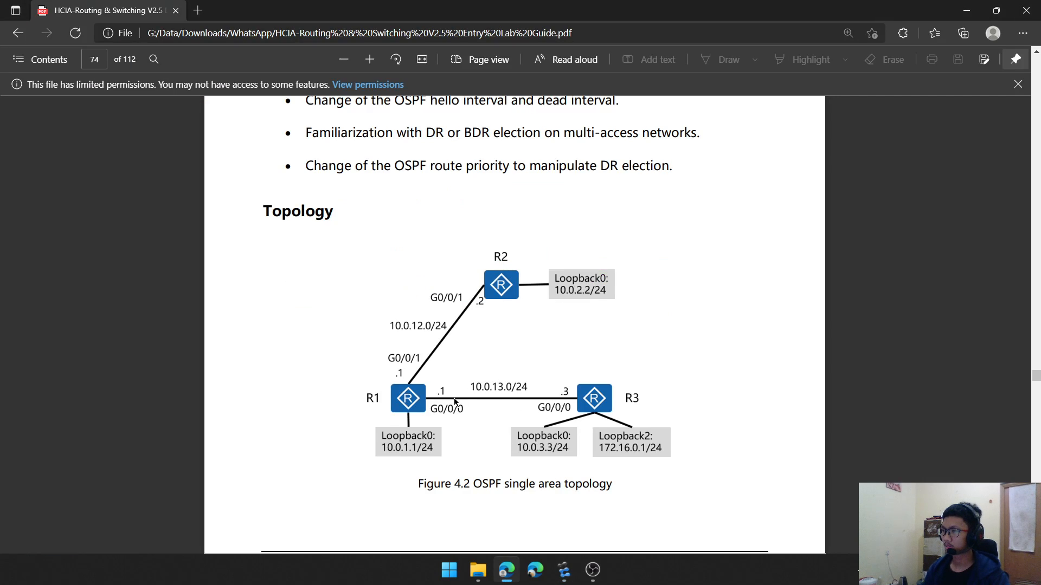
key("alt+Tab")
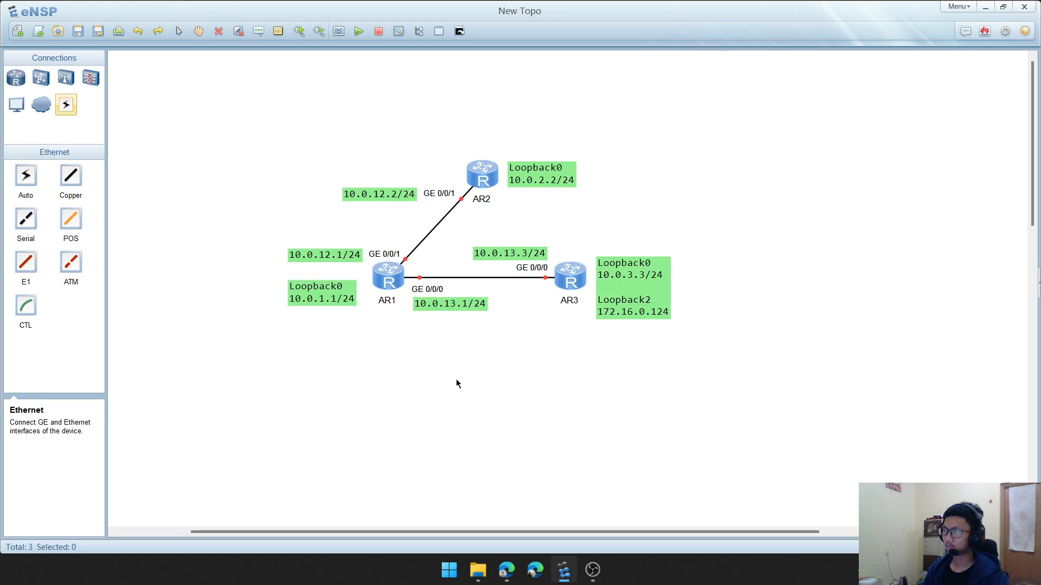
left_click_drag(237, 115, 755, 428)
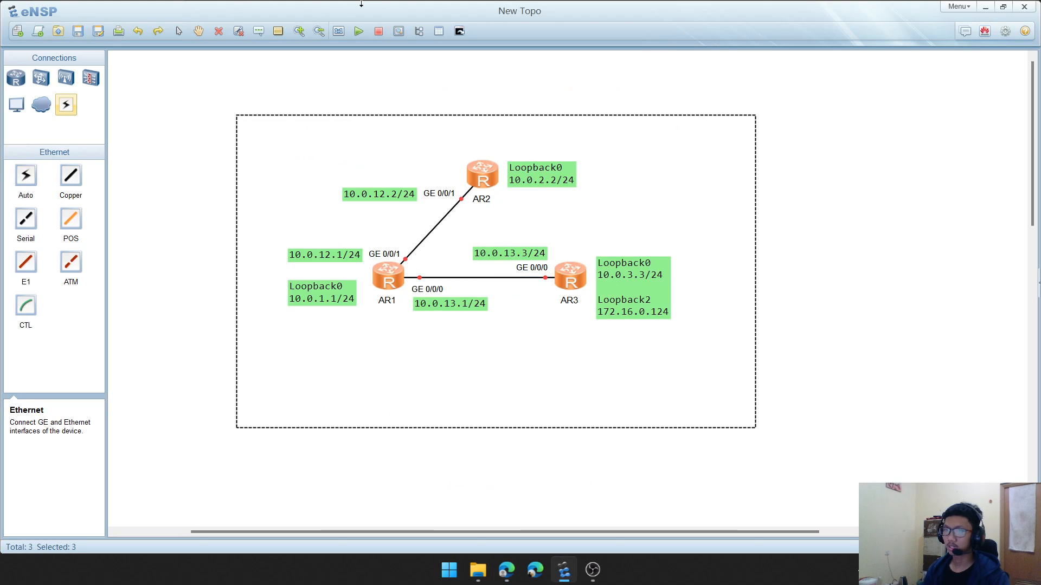
left_click(358, 31)
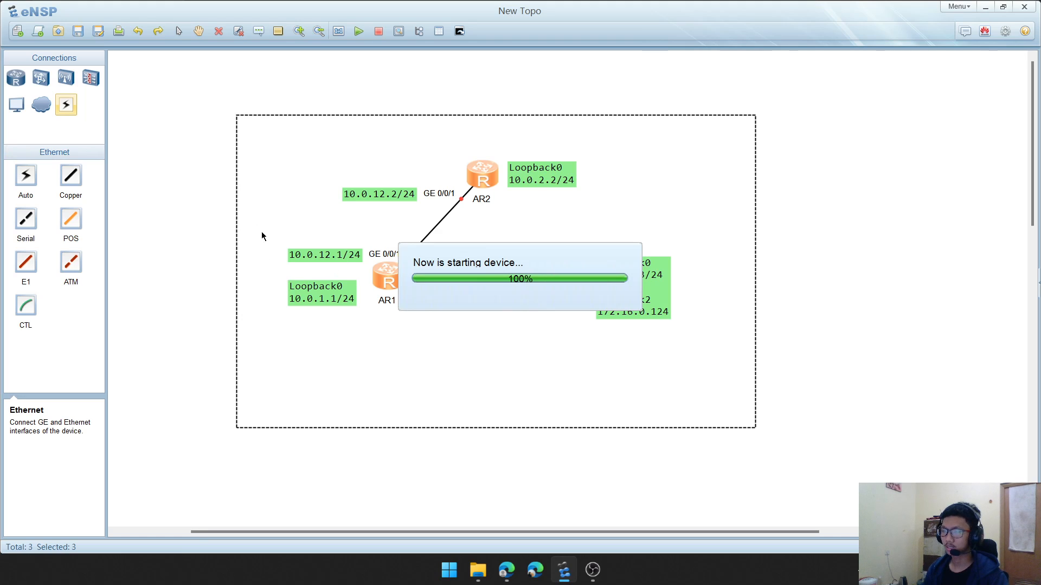
left_click(205, 246)
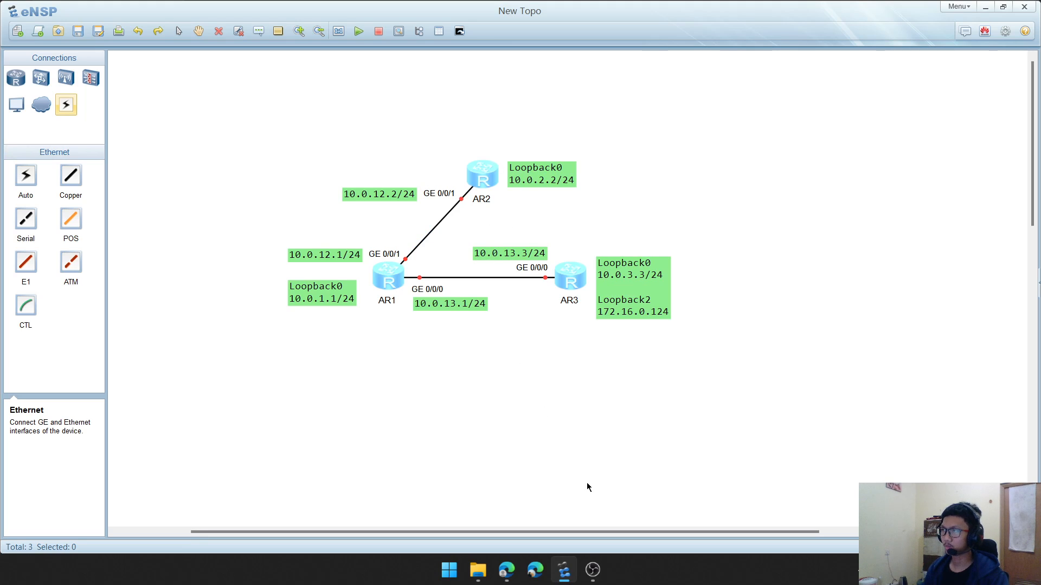
Switch to the lab guide PDF in the browser and read the R1 configuration commands under Step 1, Prepare the environment
left_click(506, 569)
scroll(487, 396, "down", 15)
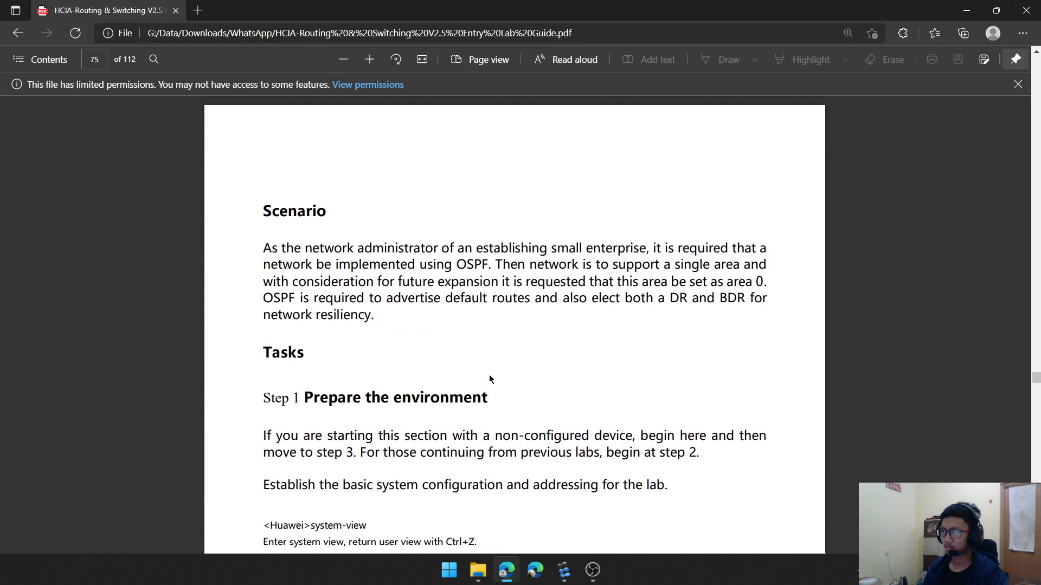
scroll(490, 378, "down", 3)
scroll(490, 376, "up", 3)
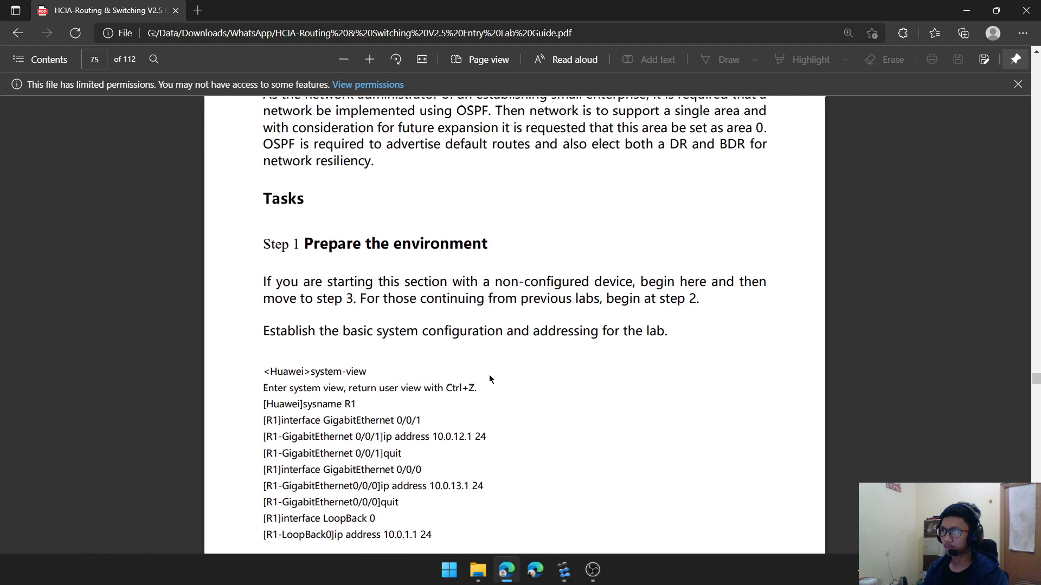
scroll(483, 374, "down", 2)
scroll(479, 371, "up", 2)
scroll(477, 369, "up", 1)
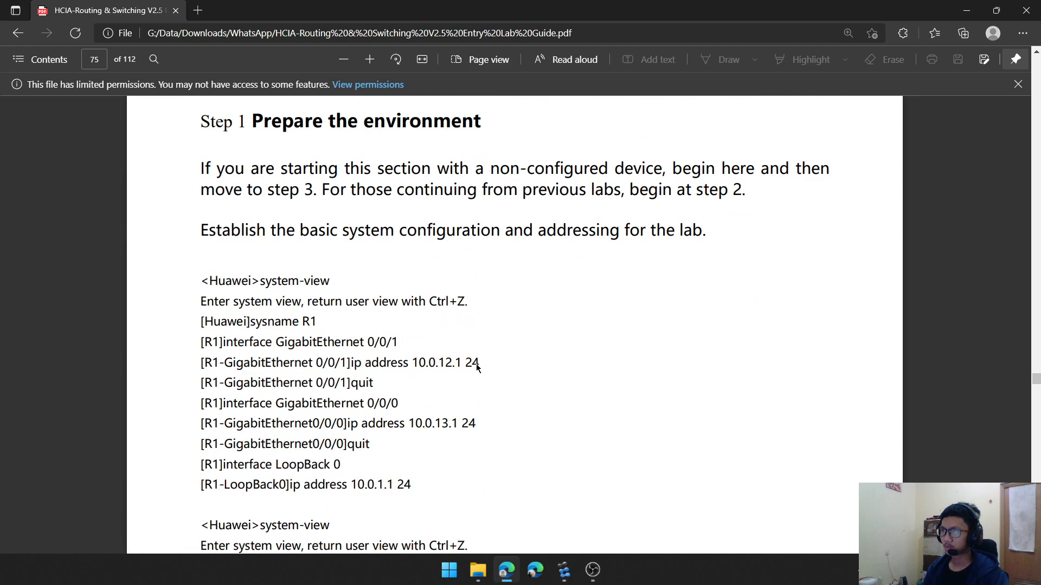
left_click_drag(589, 3, 0, 33)
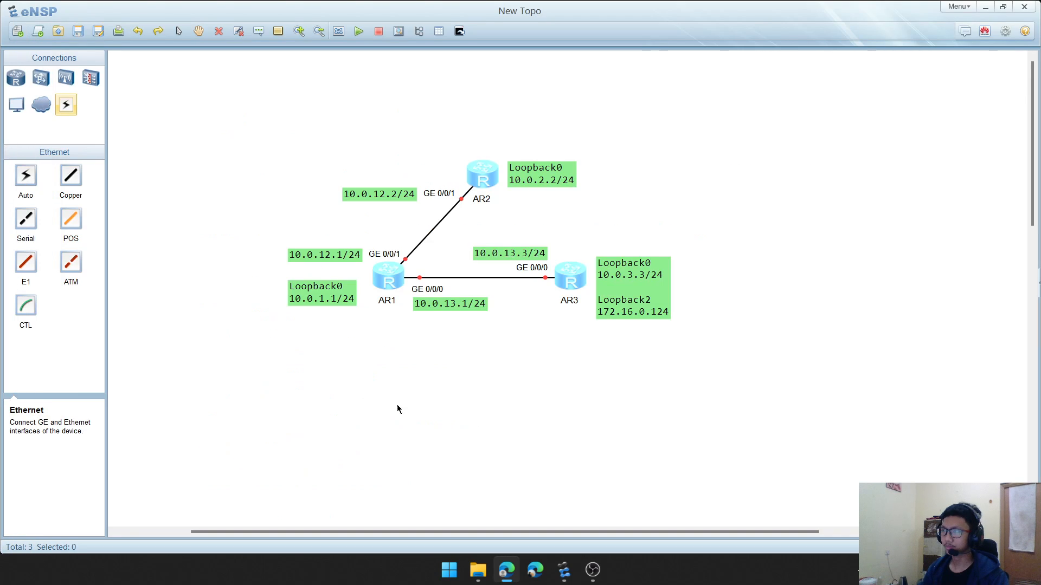
double_click(386, 274)
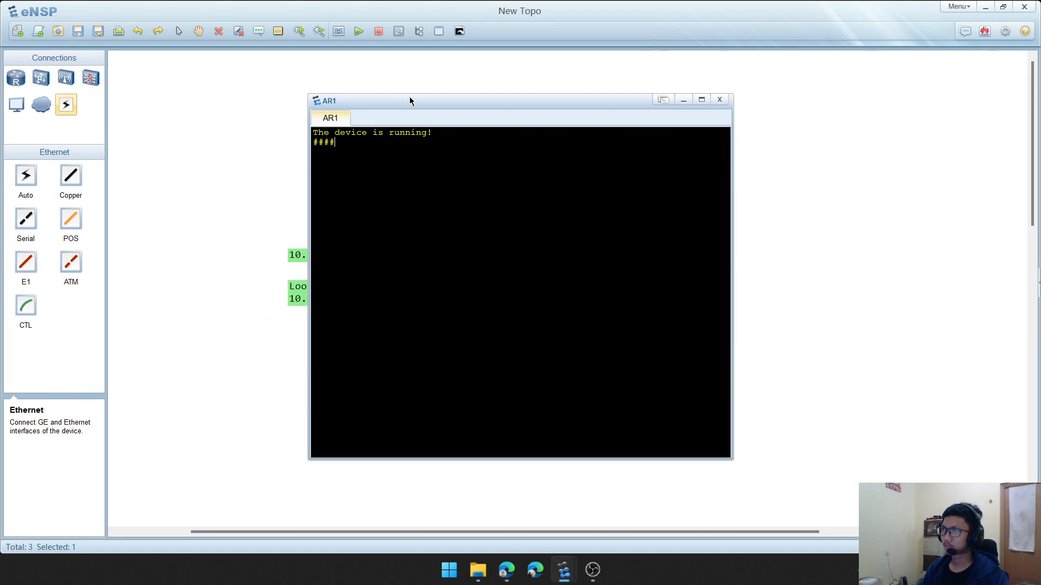
left_click_drag(410, 101, 306, 118)
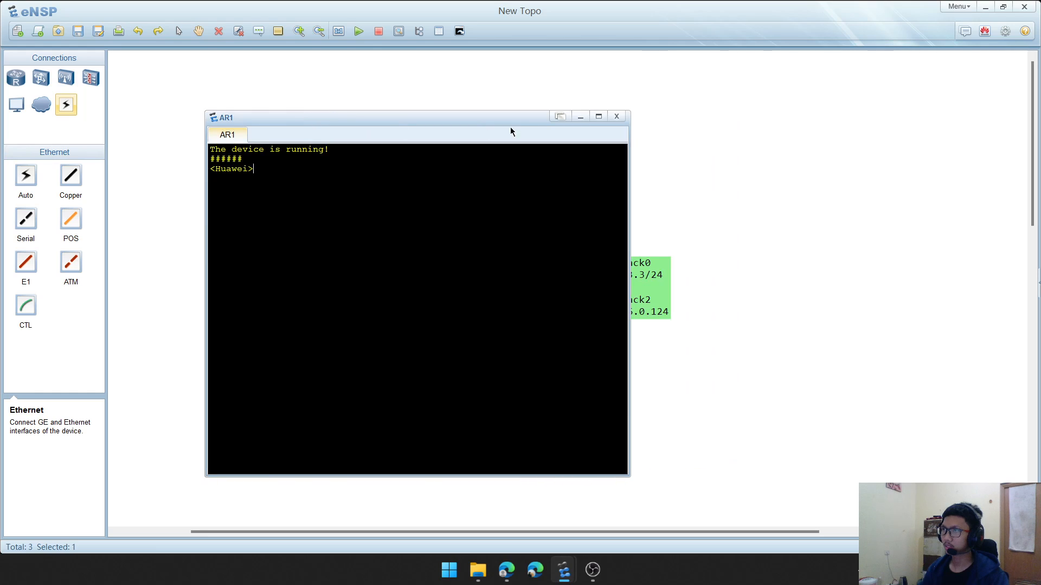
left_click(615, 116)
Open the command-line consoles of AR1, AR2 and AR3 in one window and bring AR1's console to the front
double_click(382, 286)
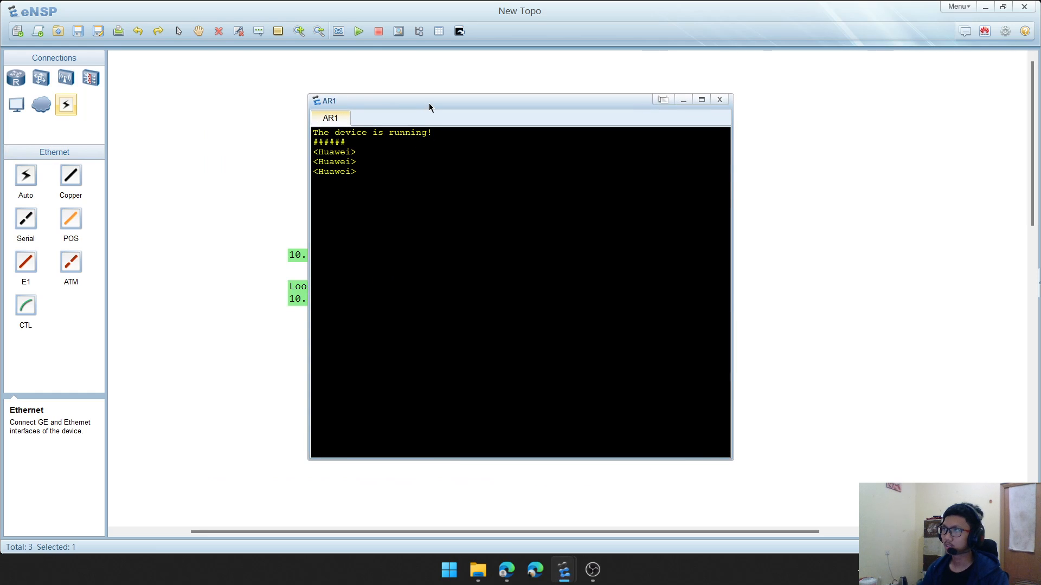
left_click_drag(428, 103, 143, 142)
double_click(490, 173)
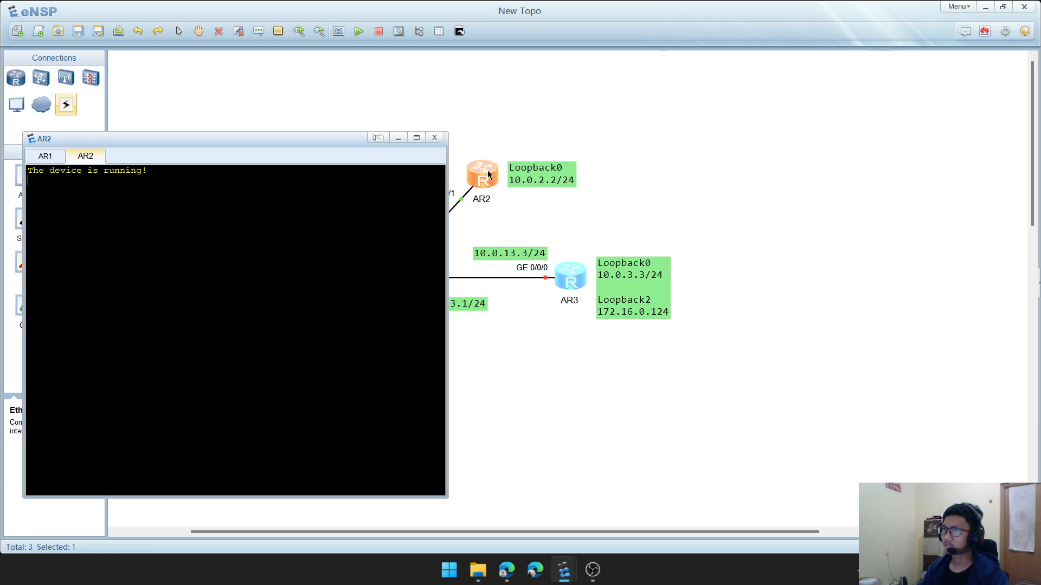
double_click(569, 278)
left_click_drag(155, 142, 424, 135)
left_click(314, 148)
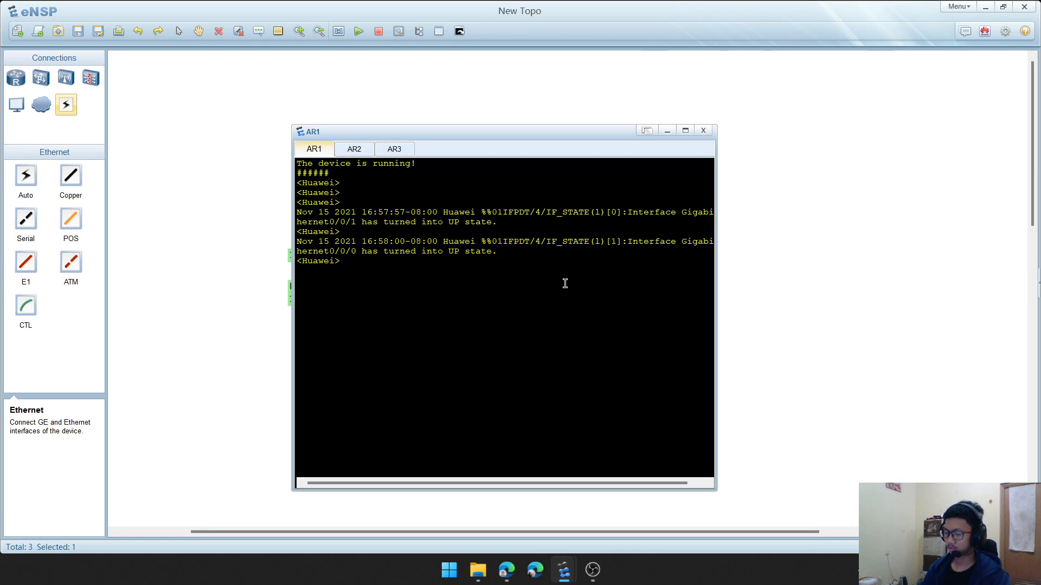
Try to clear AR1's console output with the commands cls and clear
type("cls")
key("Return")
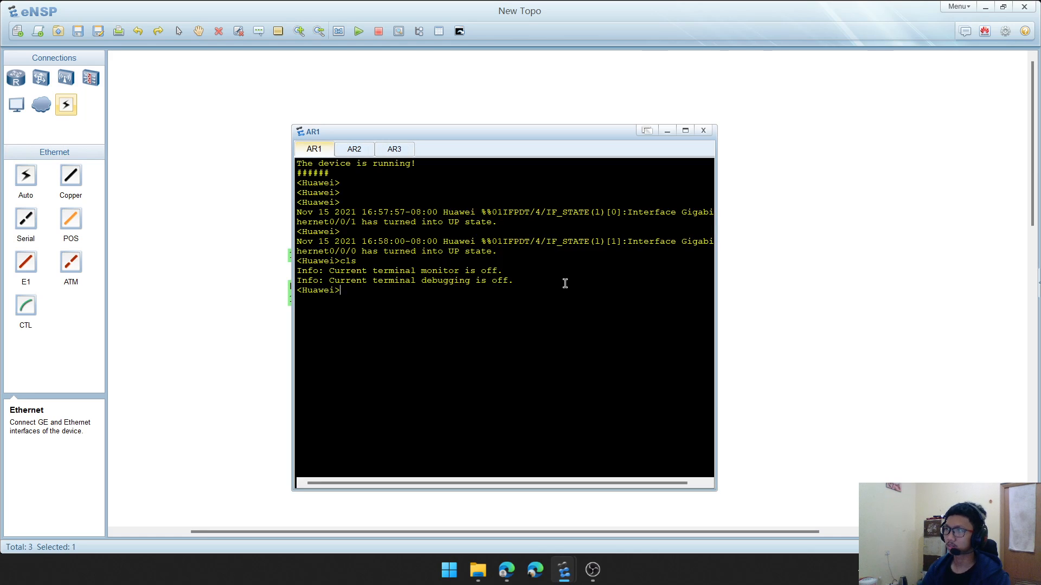
type("clear")
key("Return")
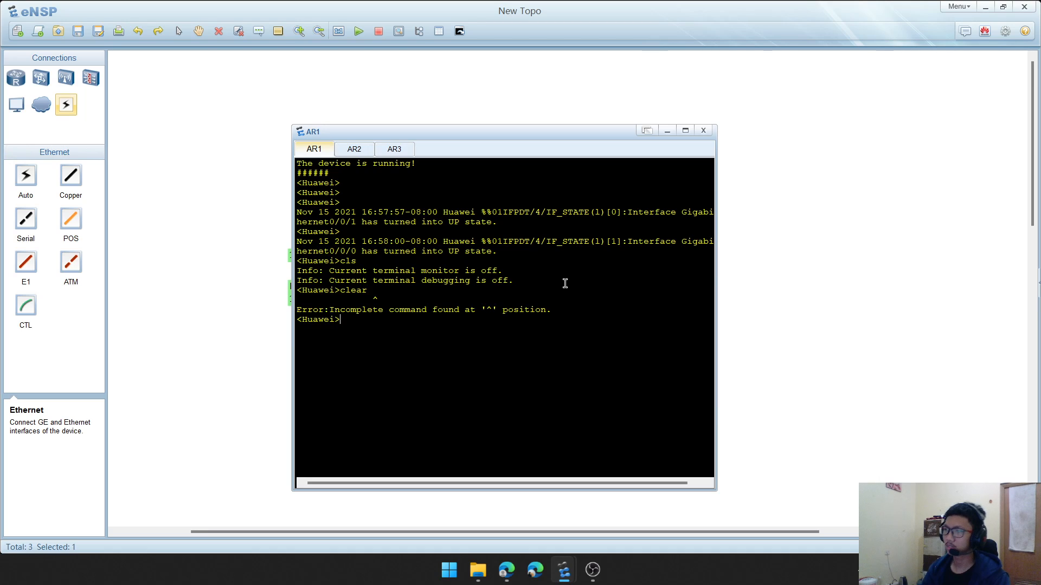
Enter the system view on AR1 with sys and set the device name to AR1 with sysname
type("sys")
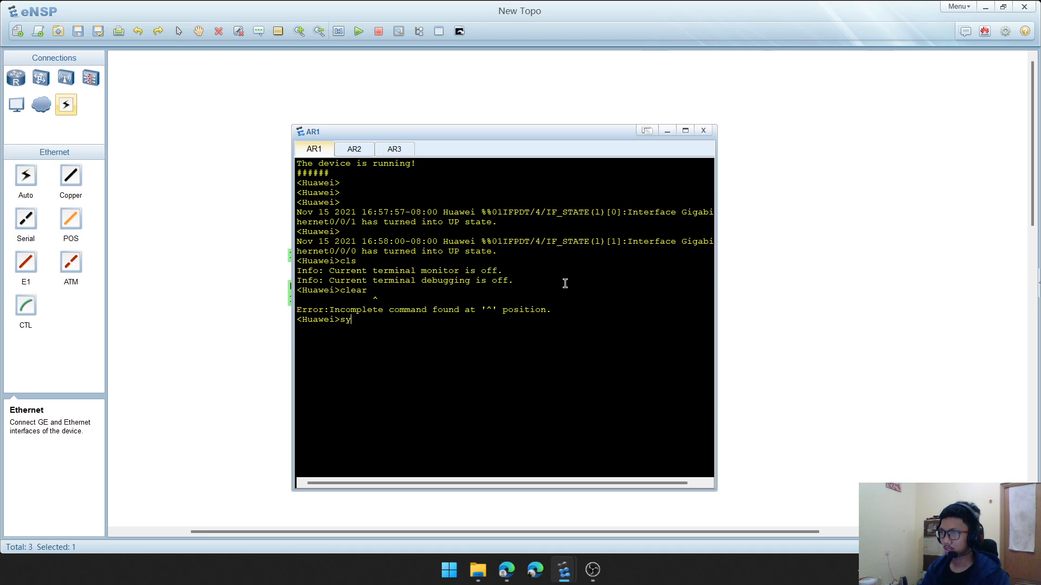
key("Return")
type("sysname AR1")
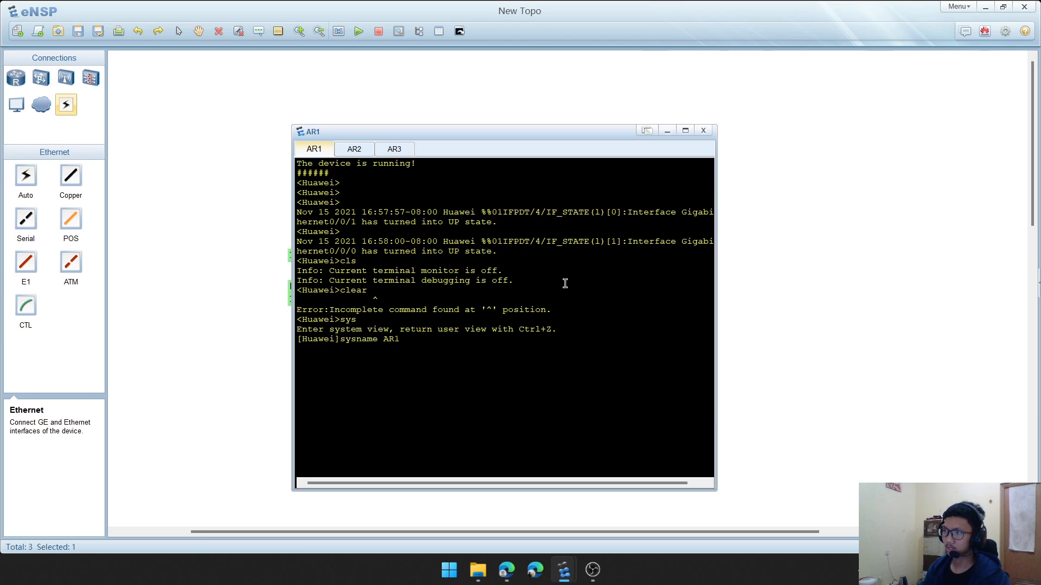
key("Return")
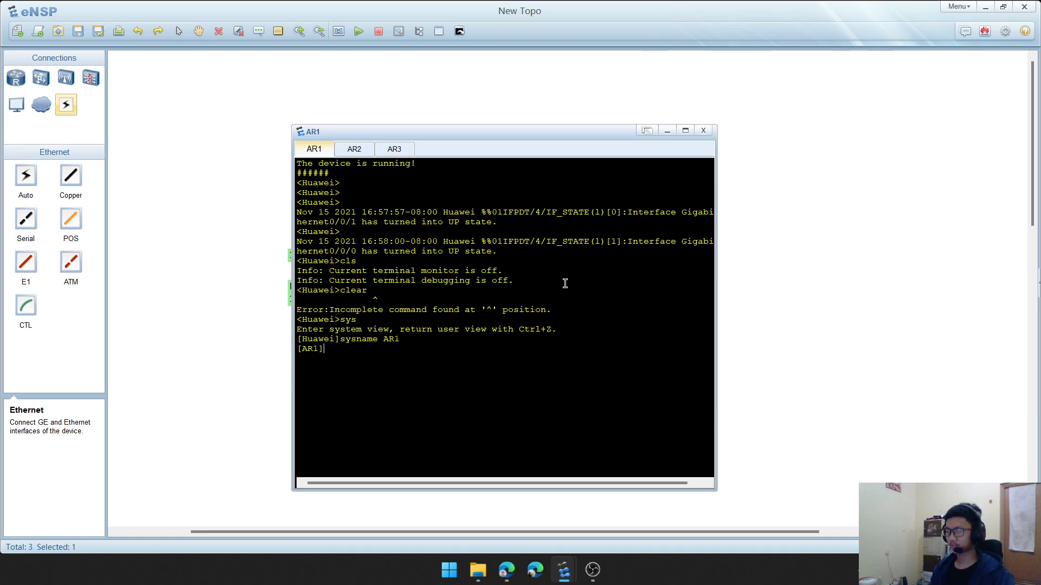
Arrange the AR1 console window beside the topology so that all three routers and their address labels stay visible
left_click_drag(476, 131, 769, 114)
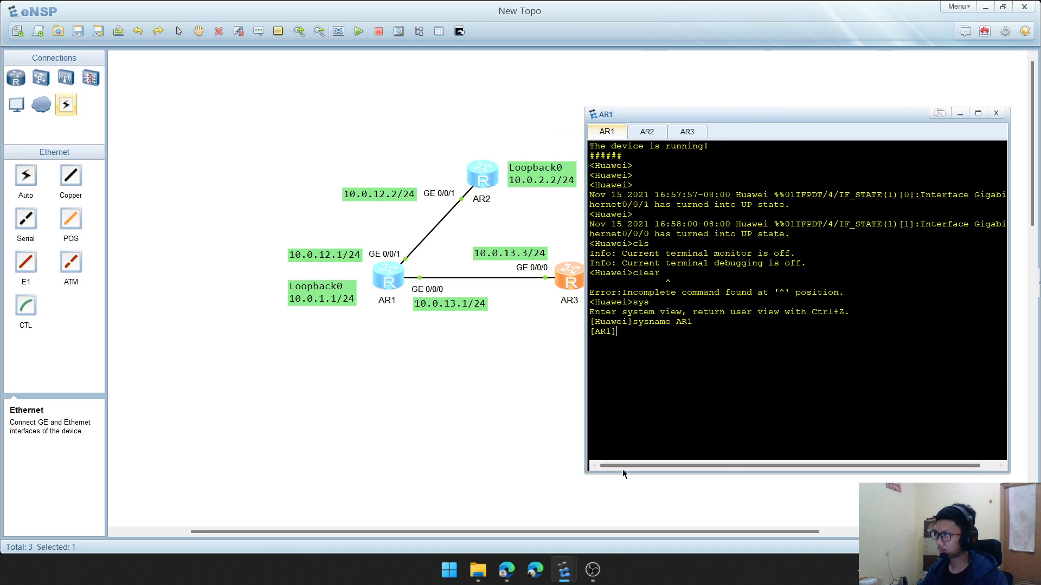
left_click_drag(605, 532, 669, 521)
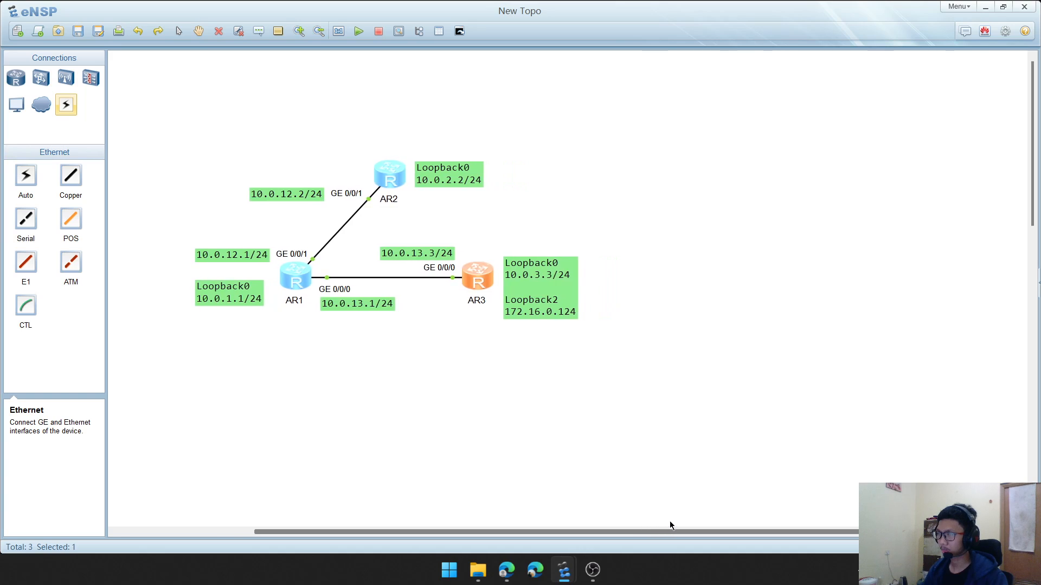
mouse_move(577, 565)
left_click(638, 498)
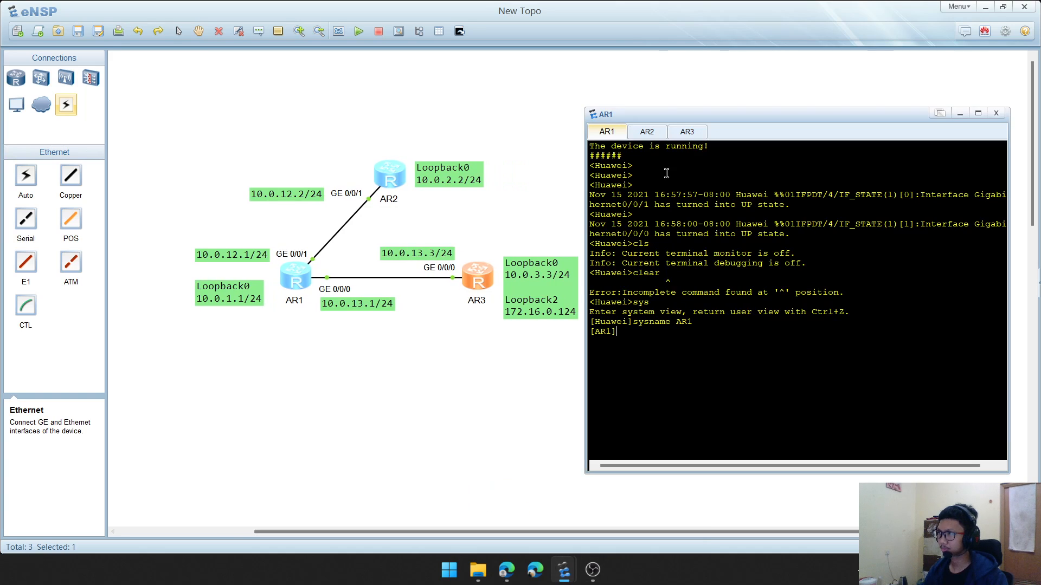
left_click_drag(657, 120, 667, 116)
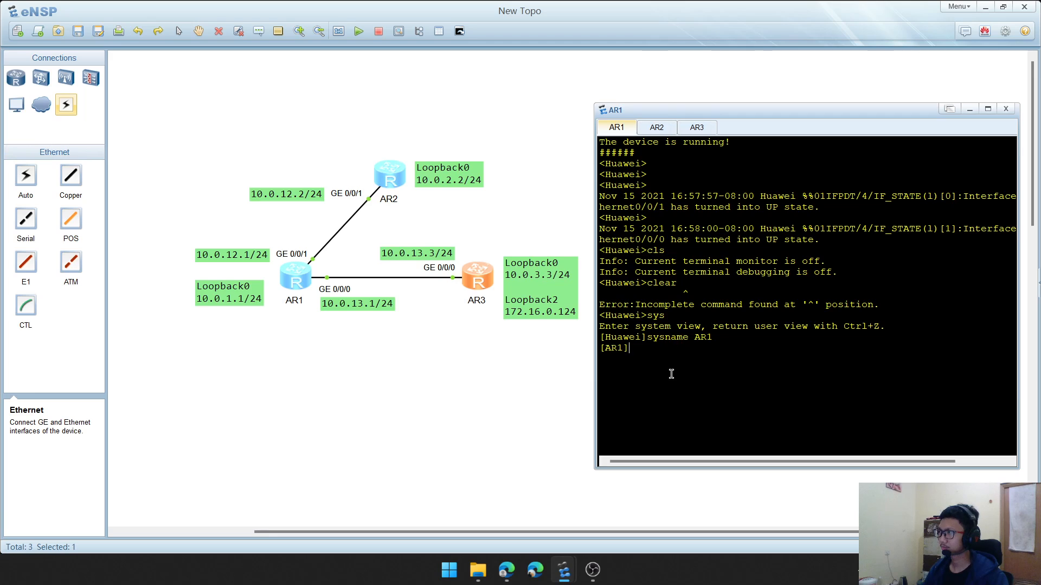
Enter the configuration view of interface g0/0/1 on AR1
type("interface")
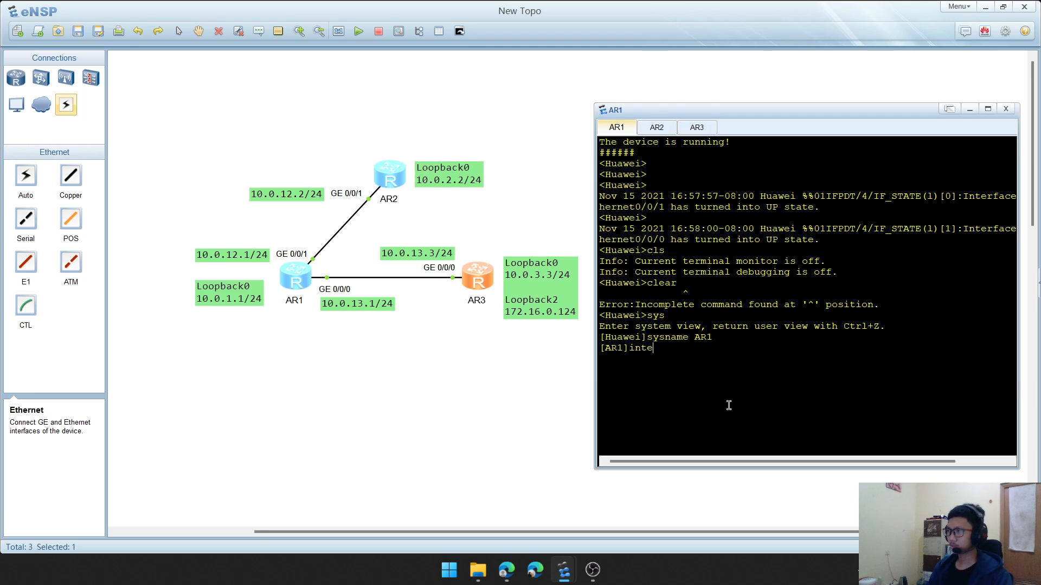
key("BackSpace")
key("BackSpace")
key("BackSpace")
key("BackSpace")
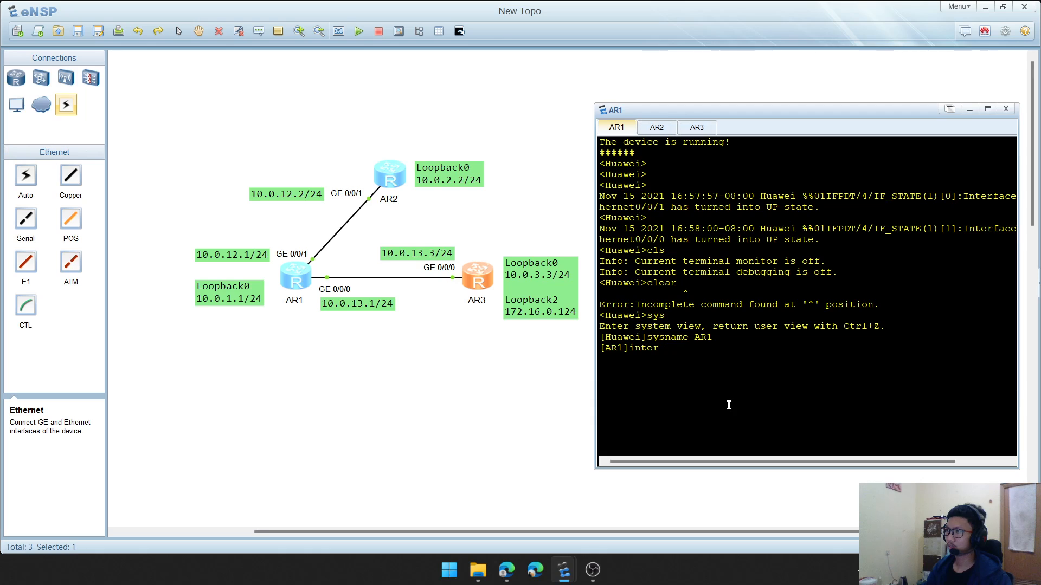
type("face")
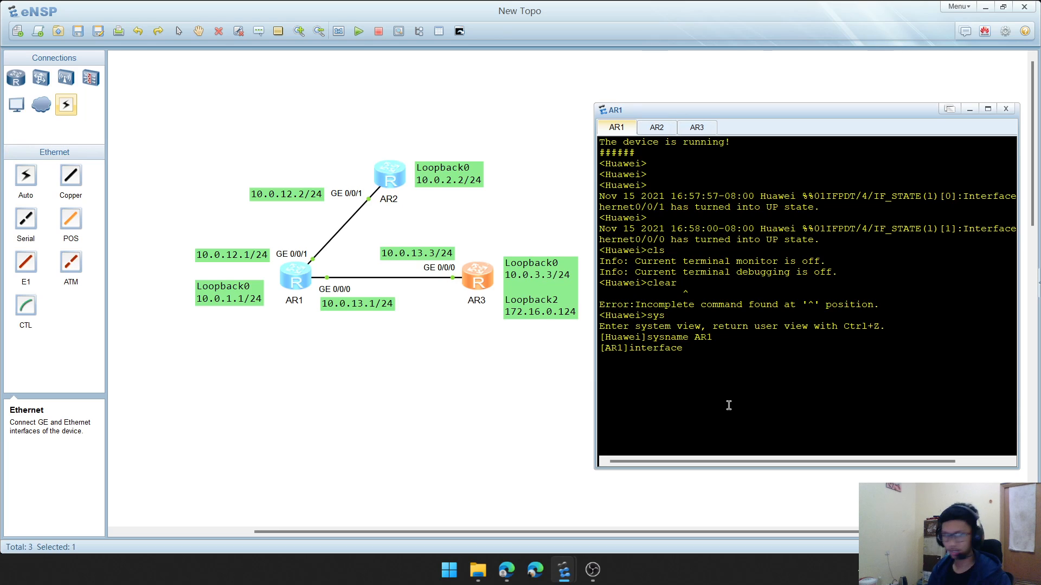
type("g0/")
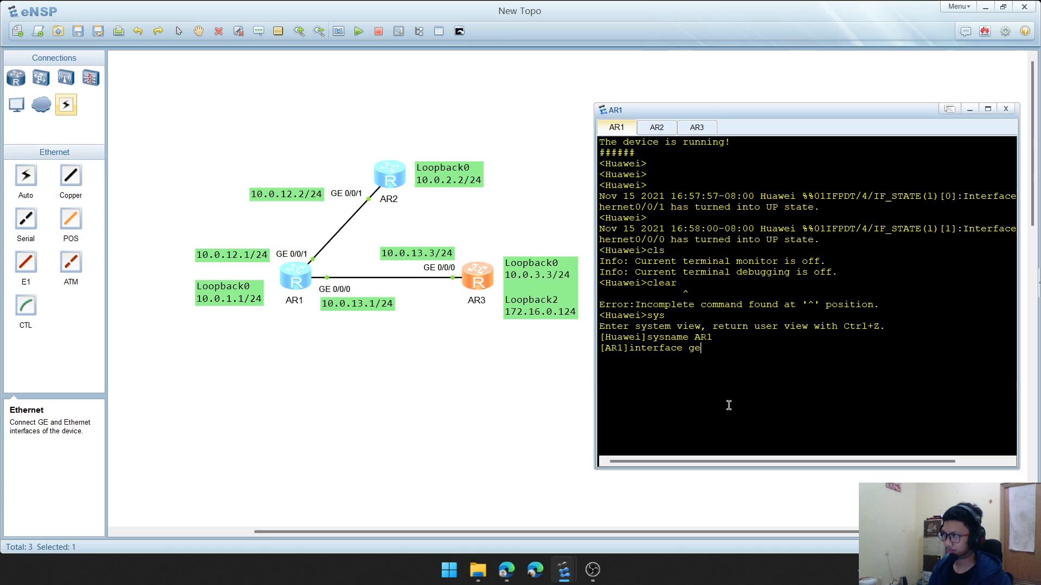
type("0/0/1")
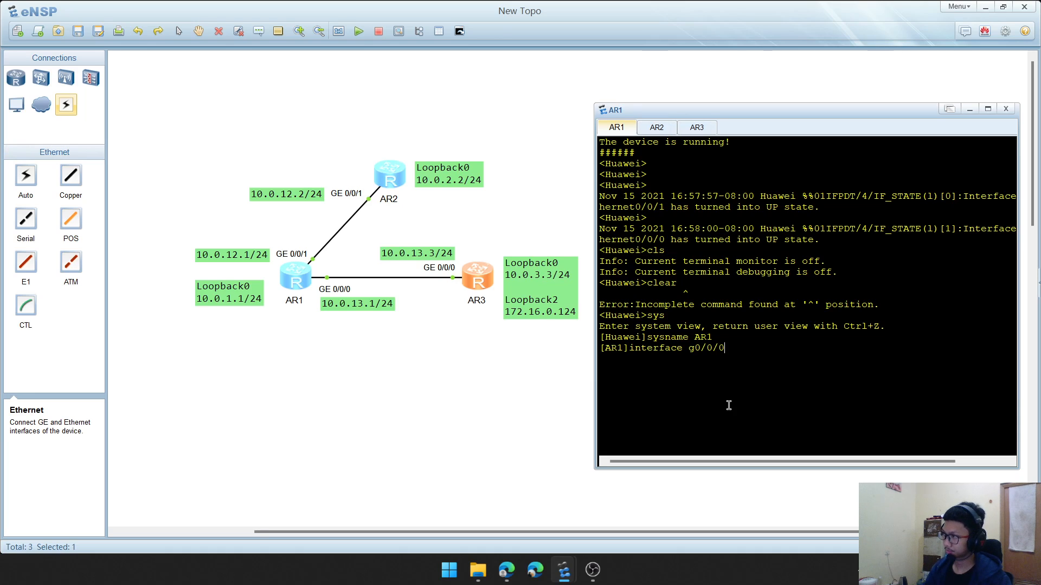
key("Return")
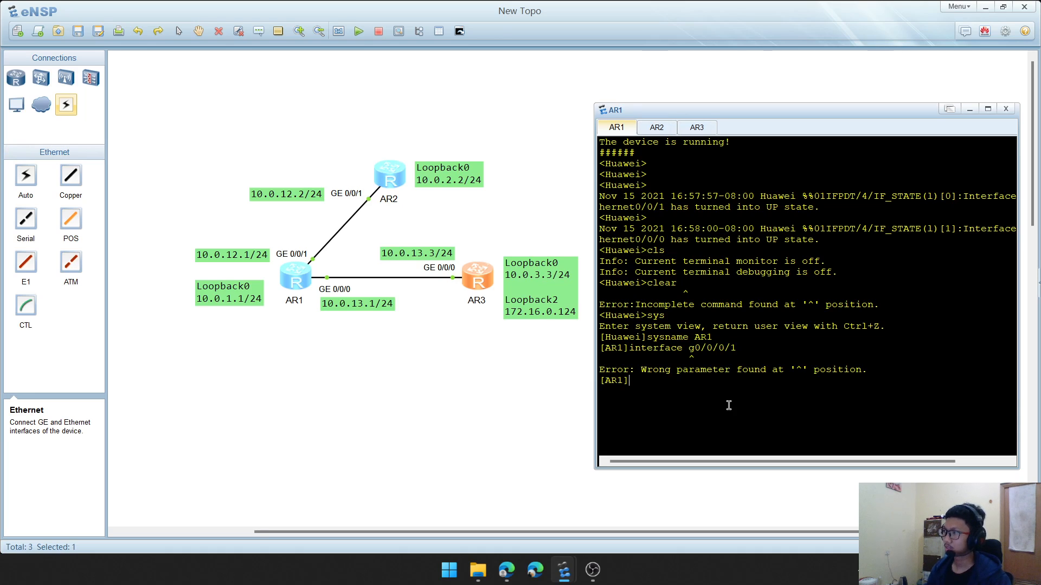
key("Up")
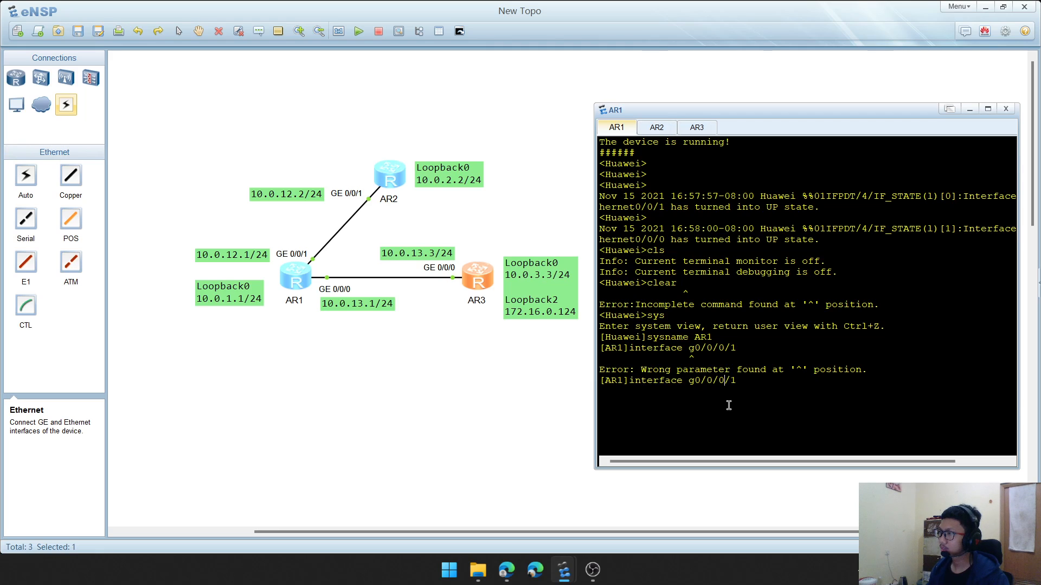
key("BackSpace")
key("BackSpace")
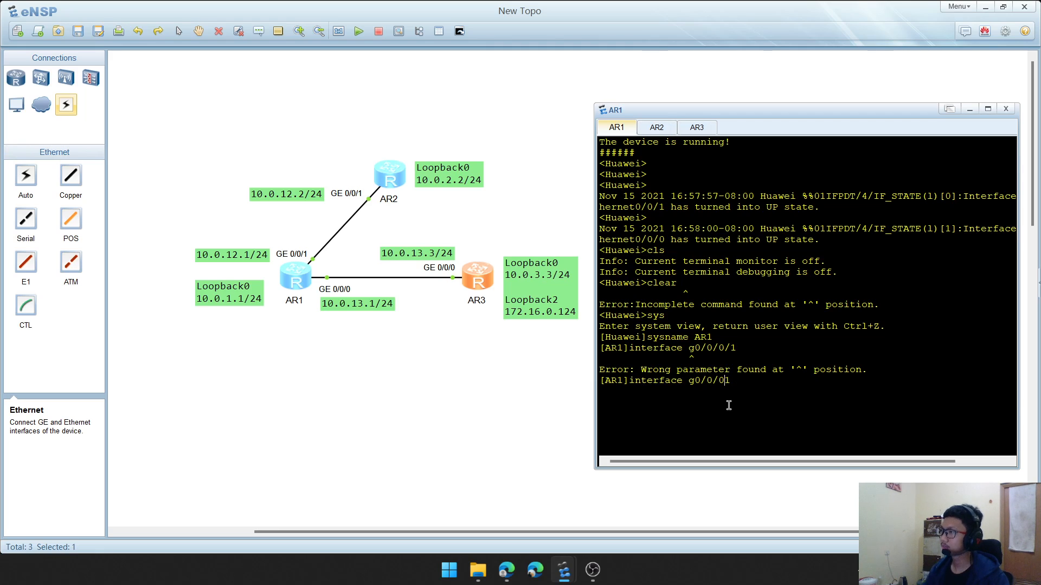
key("Return")
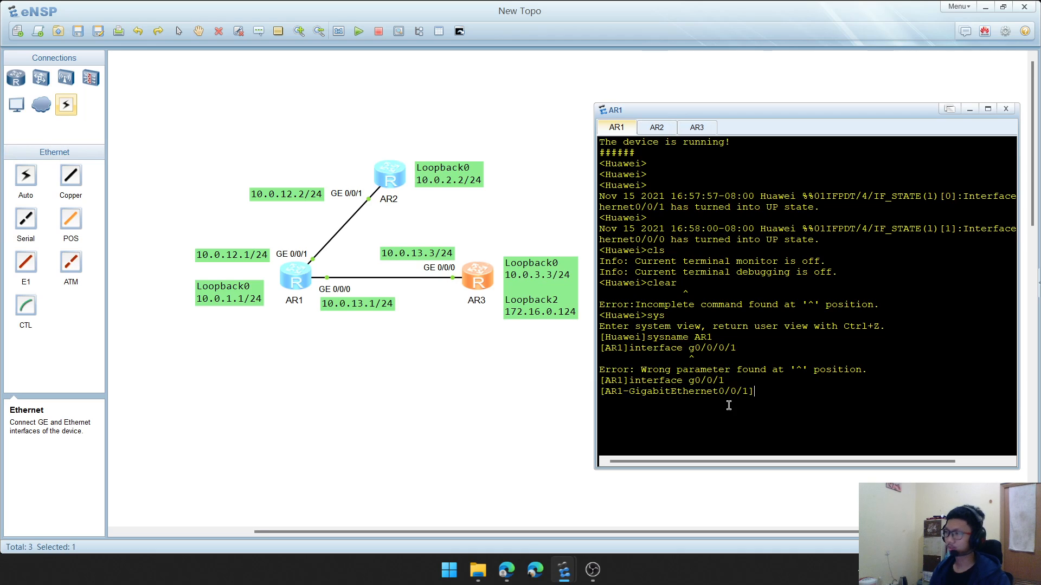
Assign the IP address 10.0.12.1/24 to AR1's GigabitEthernet0/0/1 with ip add
type("ip add 19")
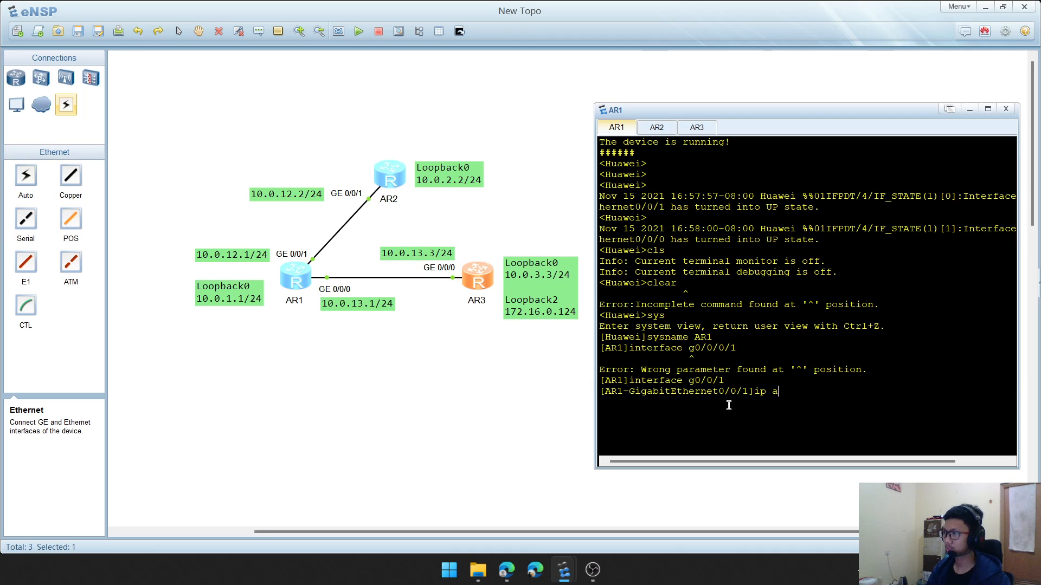
key("BackSpace")
key("BackSpace")
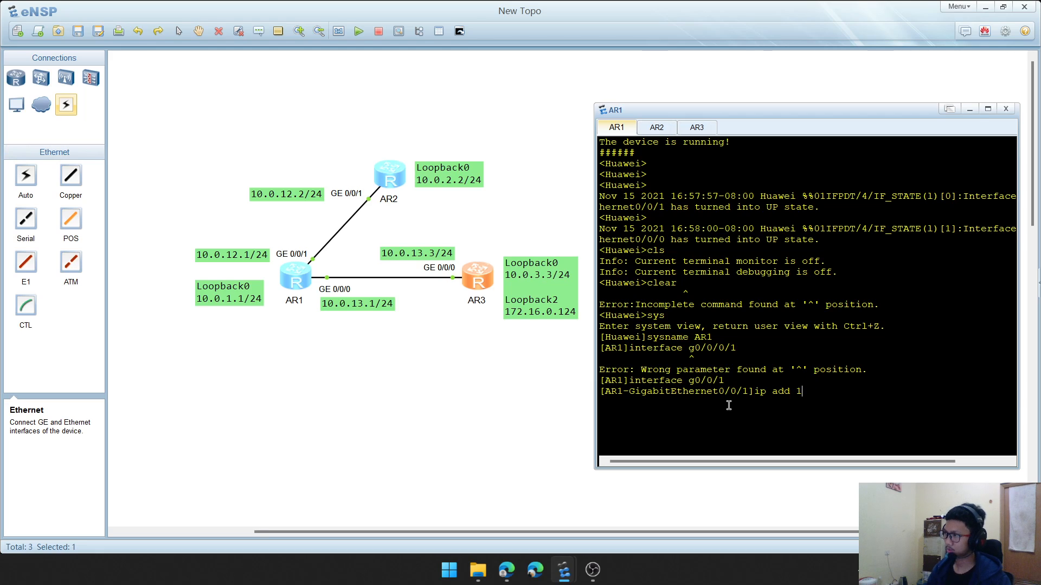
type("10.0.12.1")
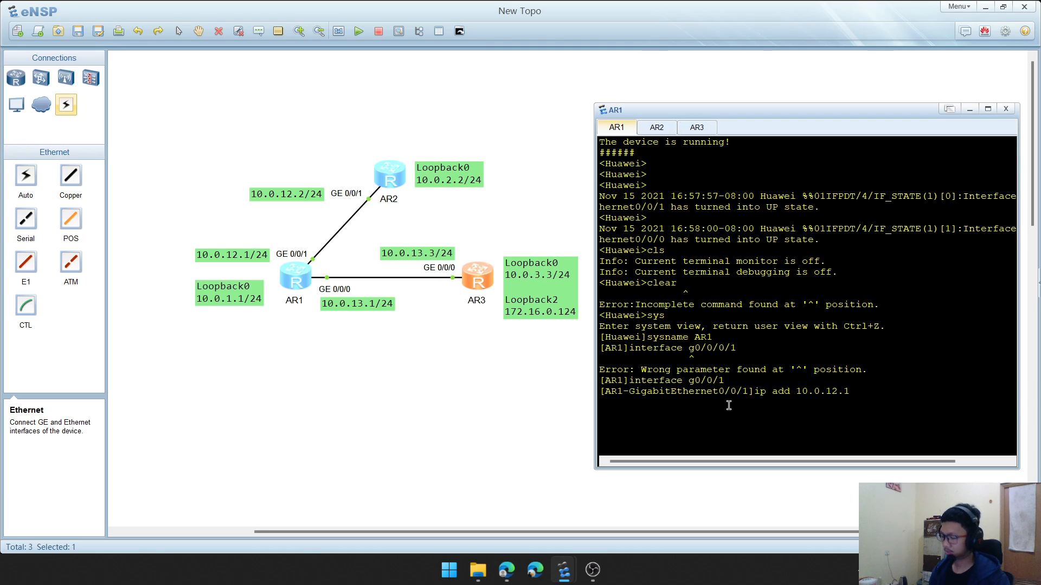
type("/24")
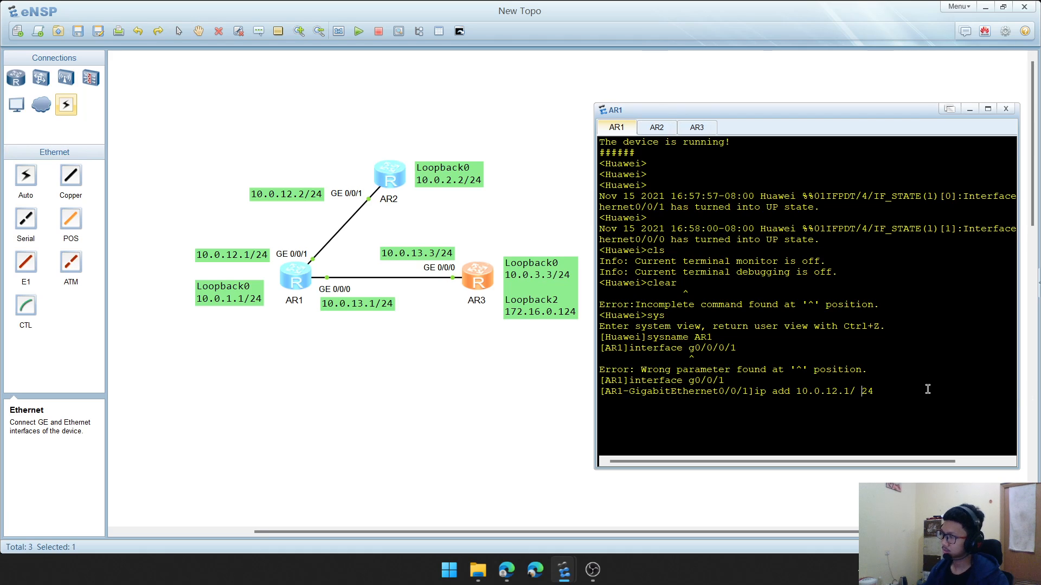
key("BackSpace")
key("Return")
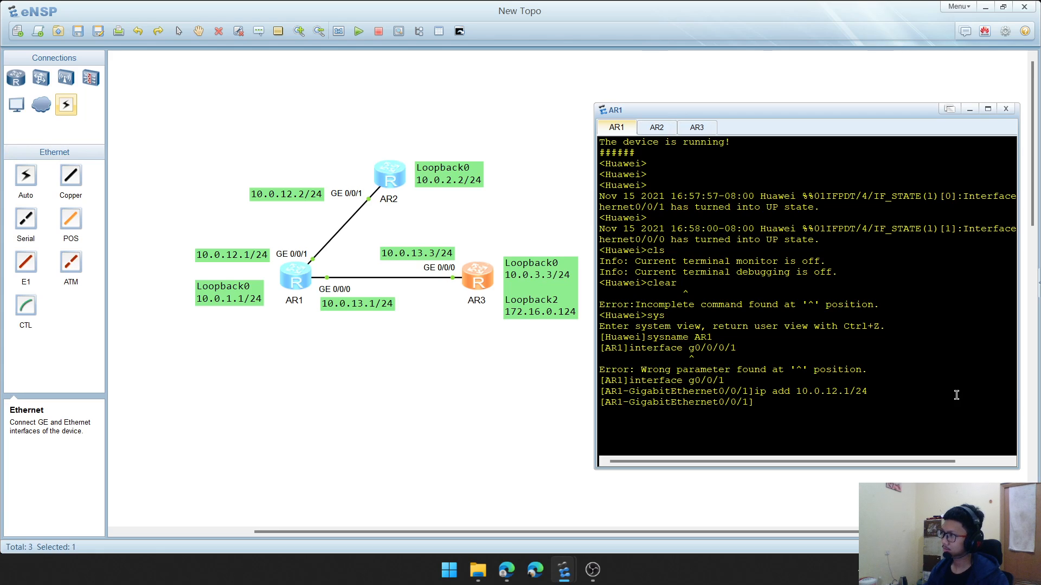
Check the new address on GigabitEthernet0/0/1 by running dis ip interface brief
type("dis")
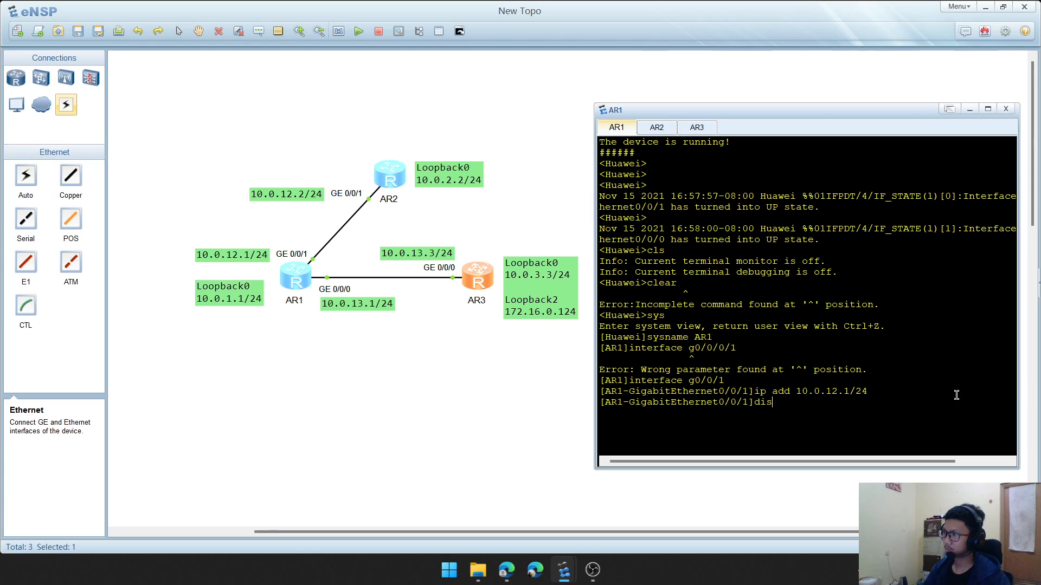
type(" ip interface")
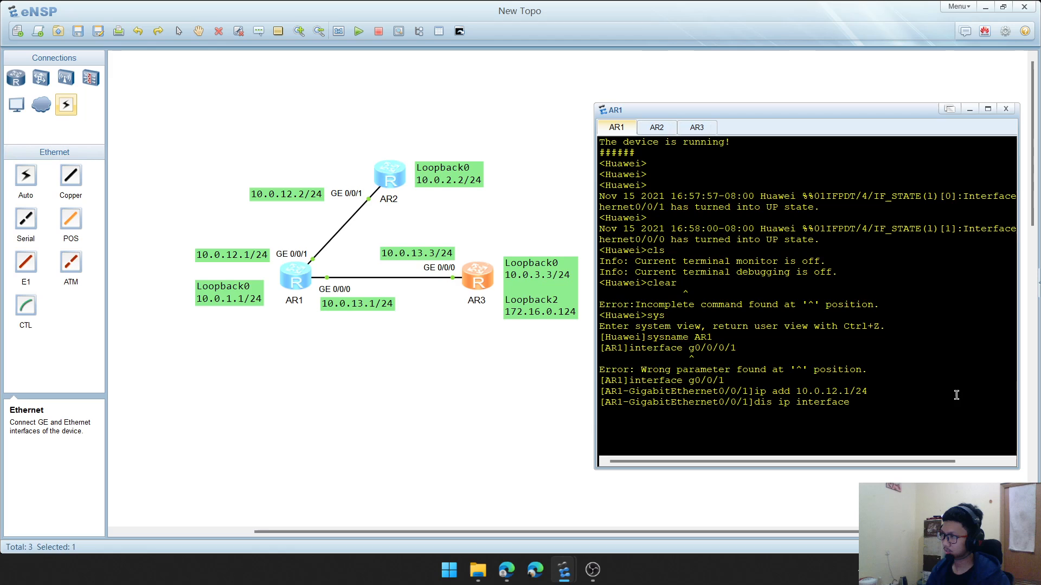
type(" brief")
key("Return")
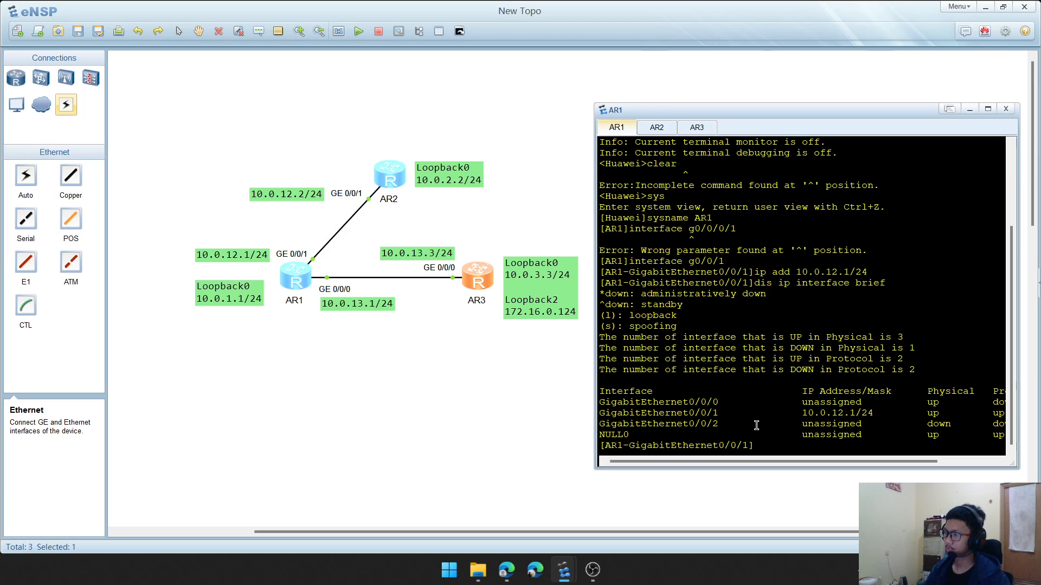
Quit the GigabitEthernet0/0/1 view and enter the configuration view of interface g0/0/0 on AR1
type("q")
key("Return")
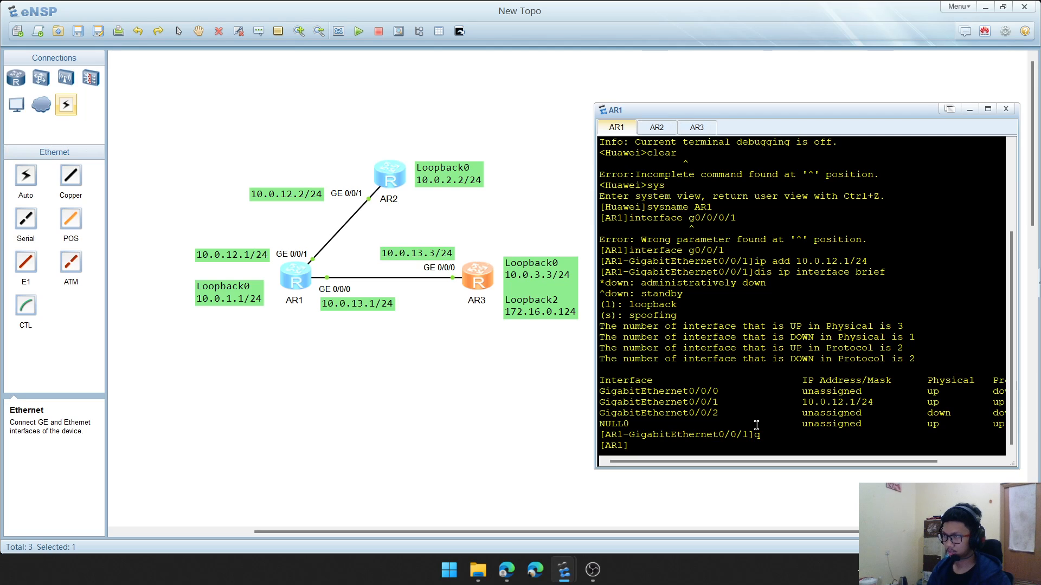
type("interface ")
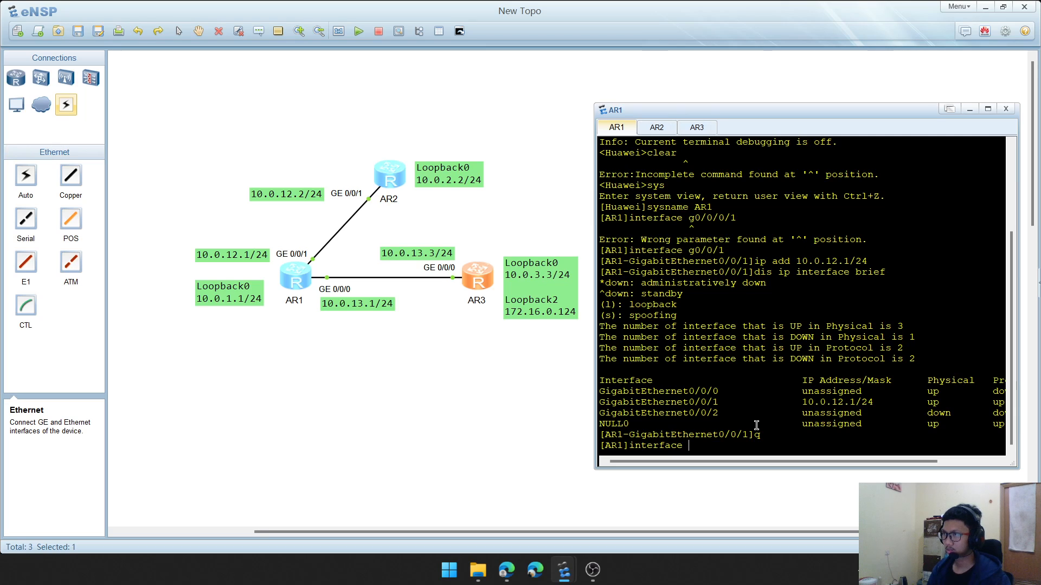
type("g")
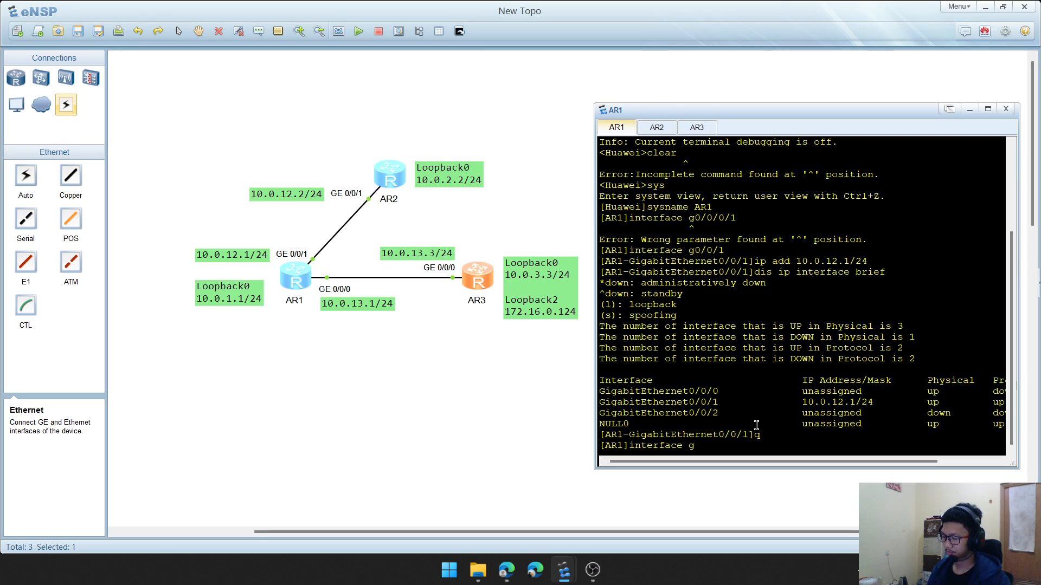
type("0/0/0")
key("Return")
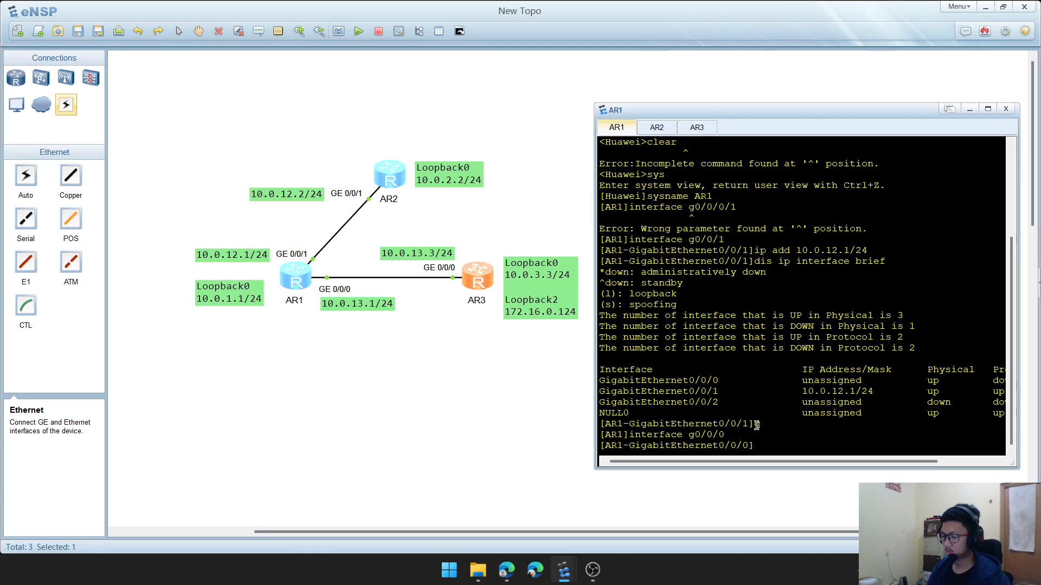
Assign the IP address 10.0.13.1 with mask length 24 to AR1's GigabitEthernet0/0/0 and quit to the system view
type("ip add 192")
key("BackSpace")
key("BackSpace")
type("0/")
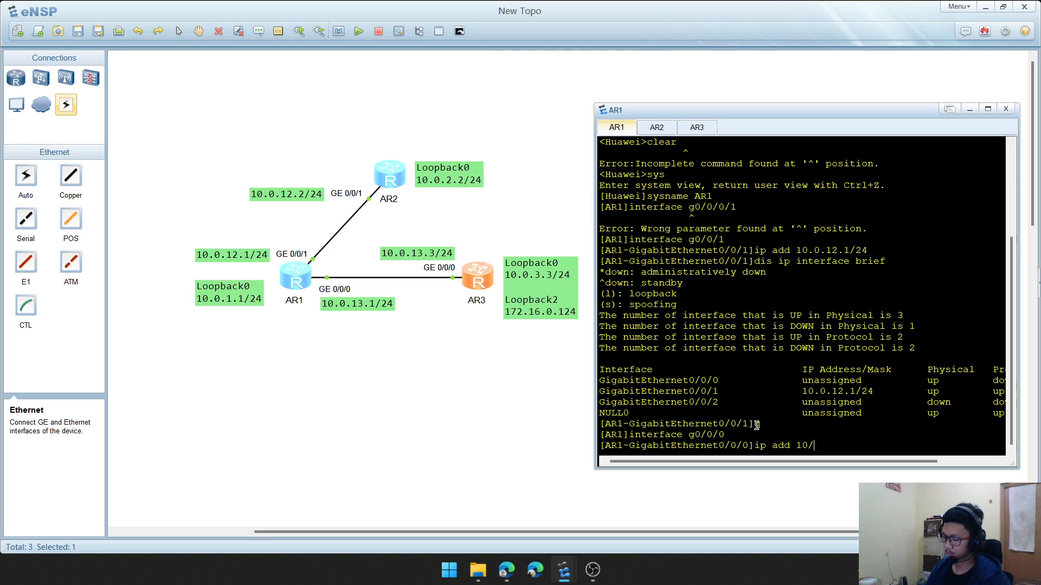
key("BackSpace")
type(".0.13.")
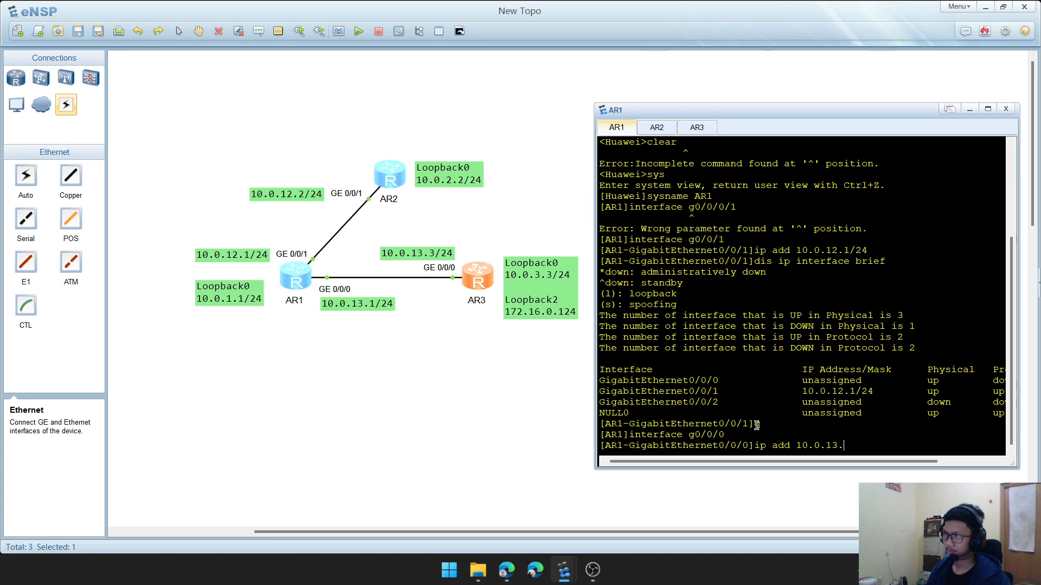
type("1 24")
key("Return")
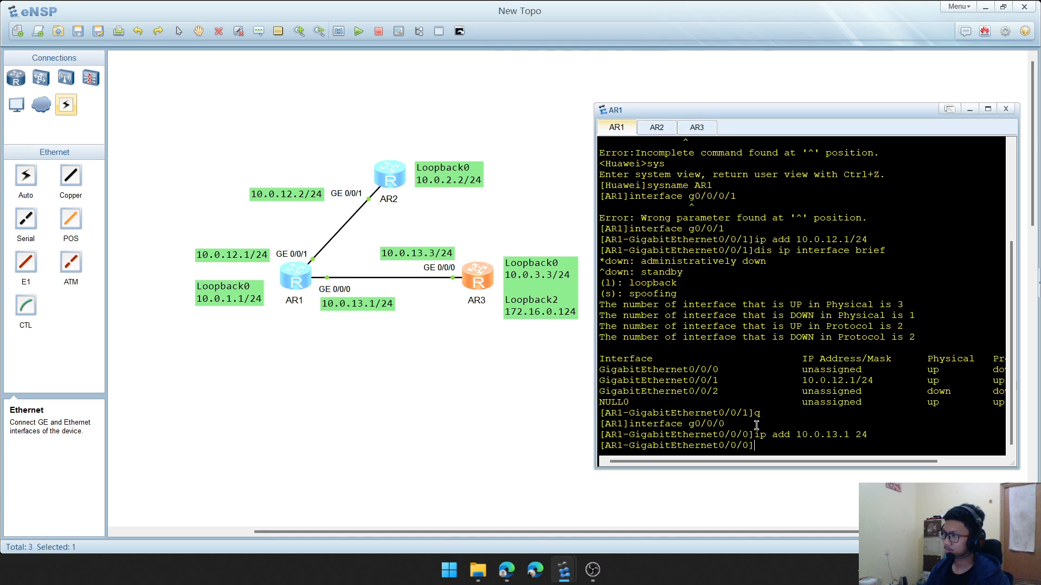
type("q\\")
key("Return")
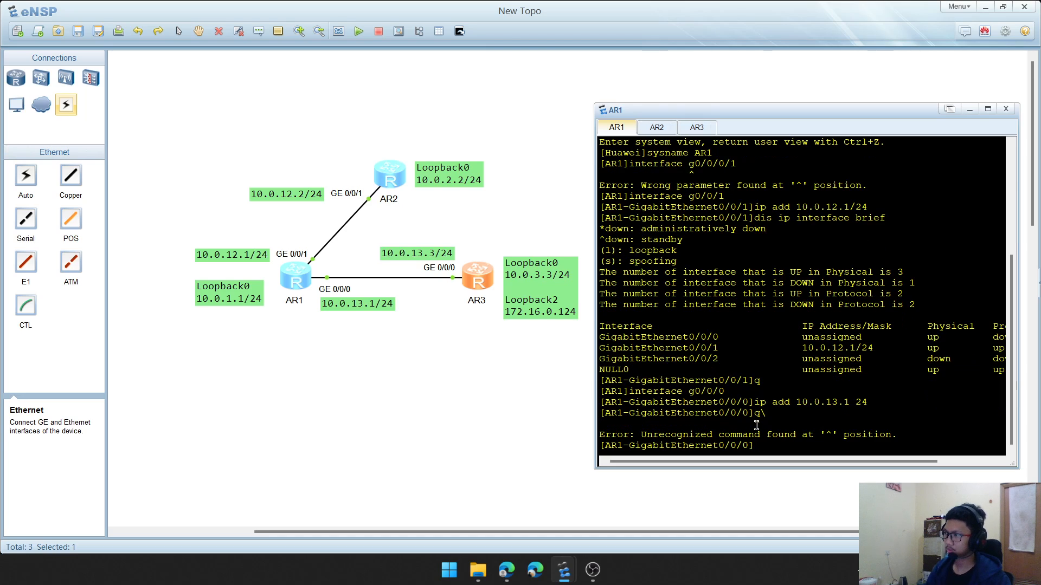
type("q")
key("Return")
Run dis ip interface brief from AR1's system view to check the addresses of both Gigabit interfaces
type("ip")
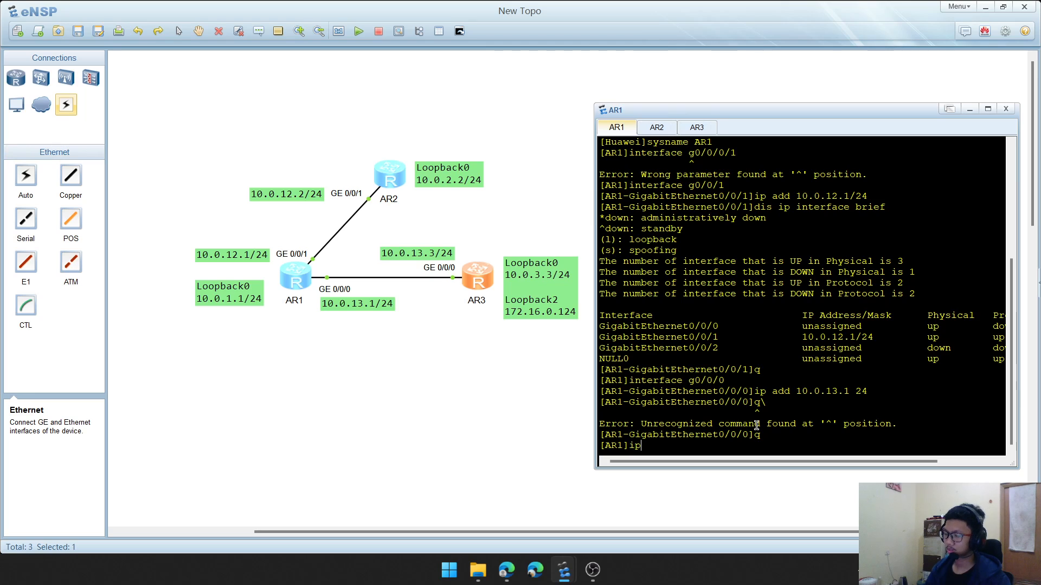
key("BackSpace")
key("BackSpace")
type("dis i")
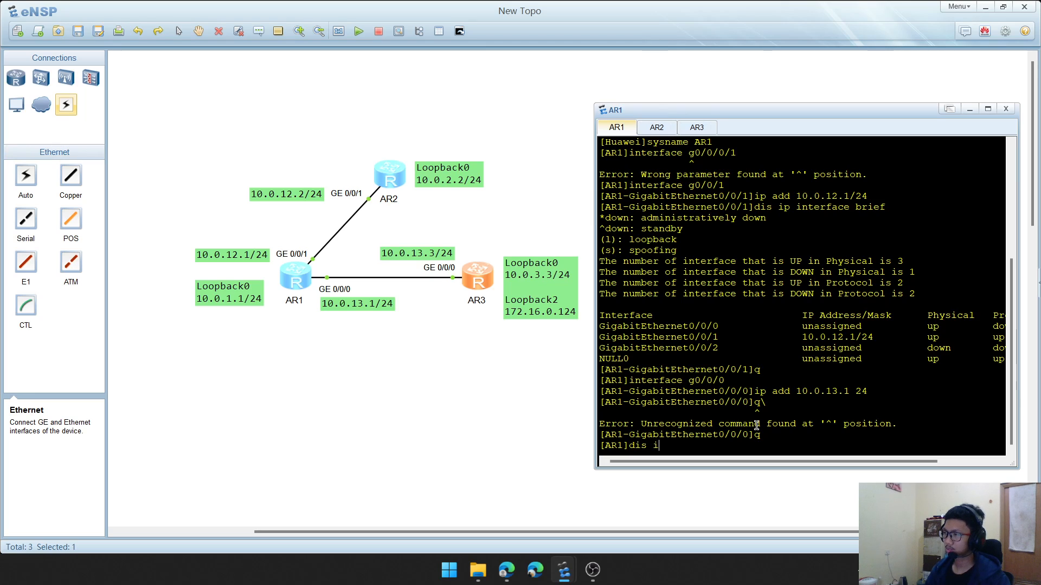
type("p interface brief")
key("Return")
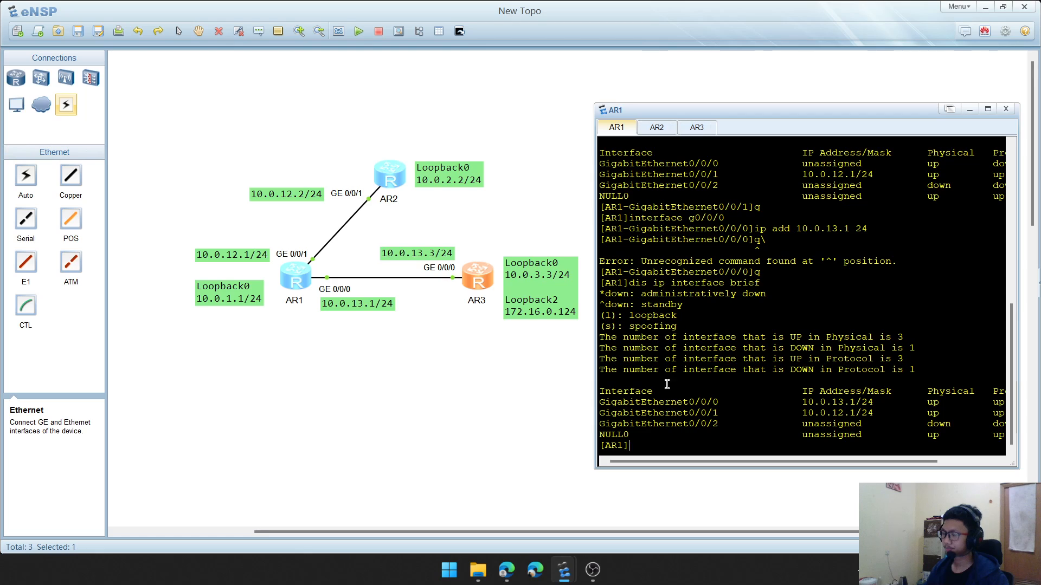
Create the loopback0 interface on AR1 and enter its configuration view
left_click(657, 129)
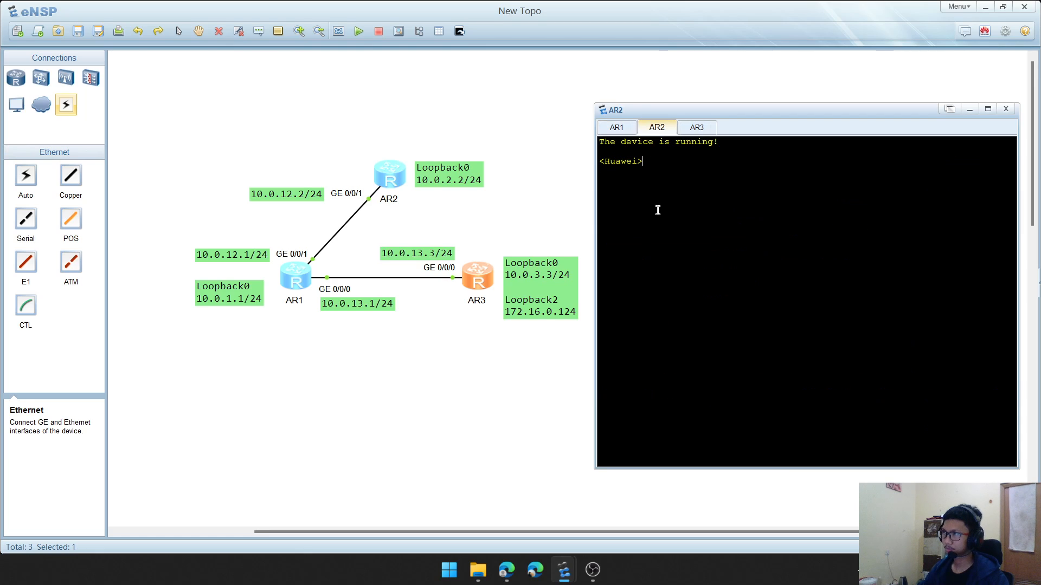
left_click(618, 130)
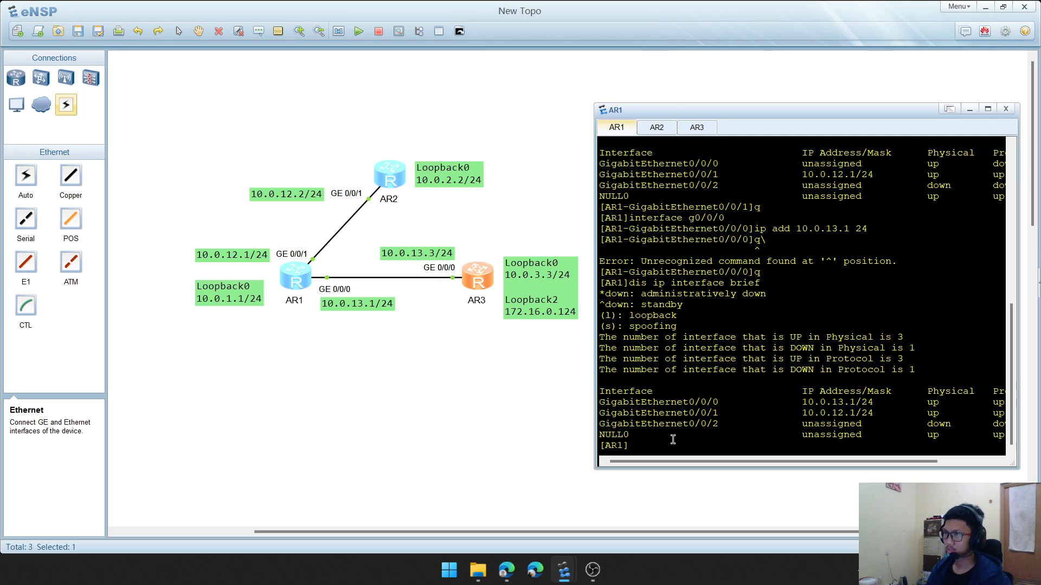
type("interface ")
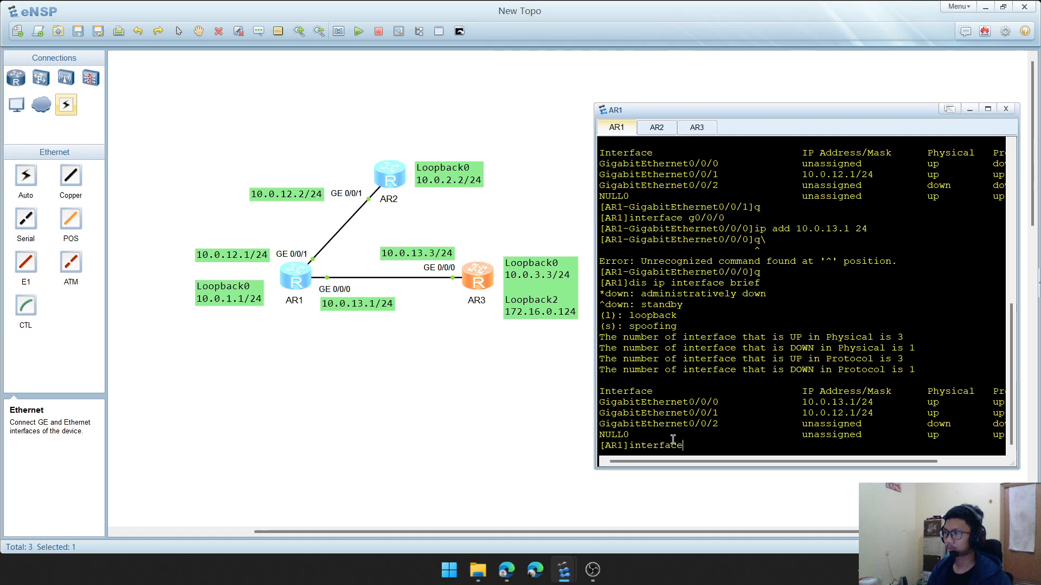
type("loopback ")
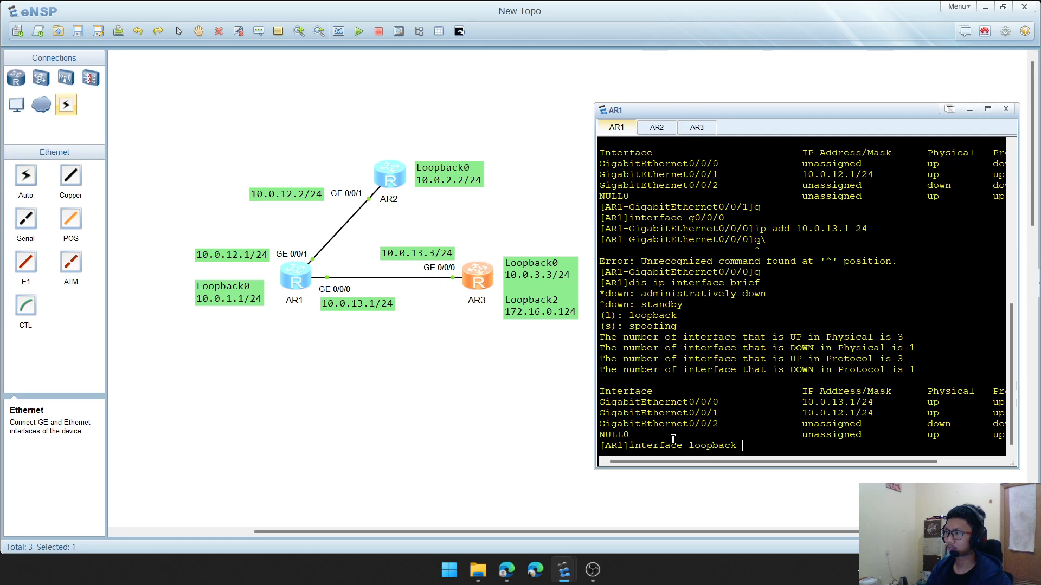
type("0")
key("Return")
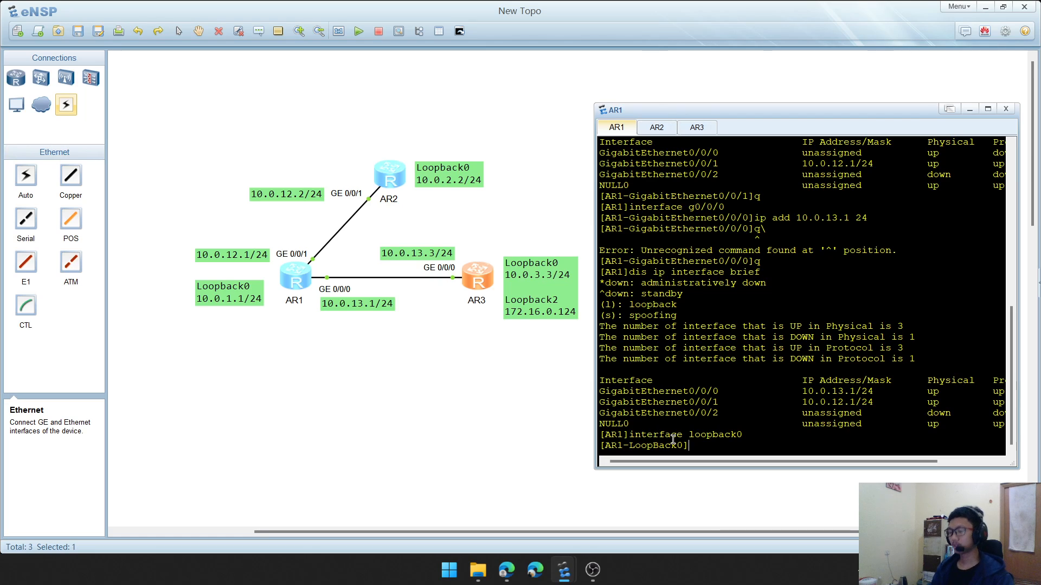
Assign the IP address 10.0.1.1 with mask length 24 to AR1's LoopBack0 and quit to the system view
type("10.")
key("BackSpace")
key("BackSpace")
key("BackSpace")
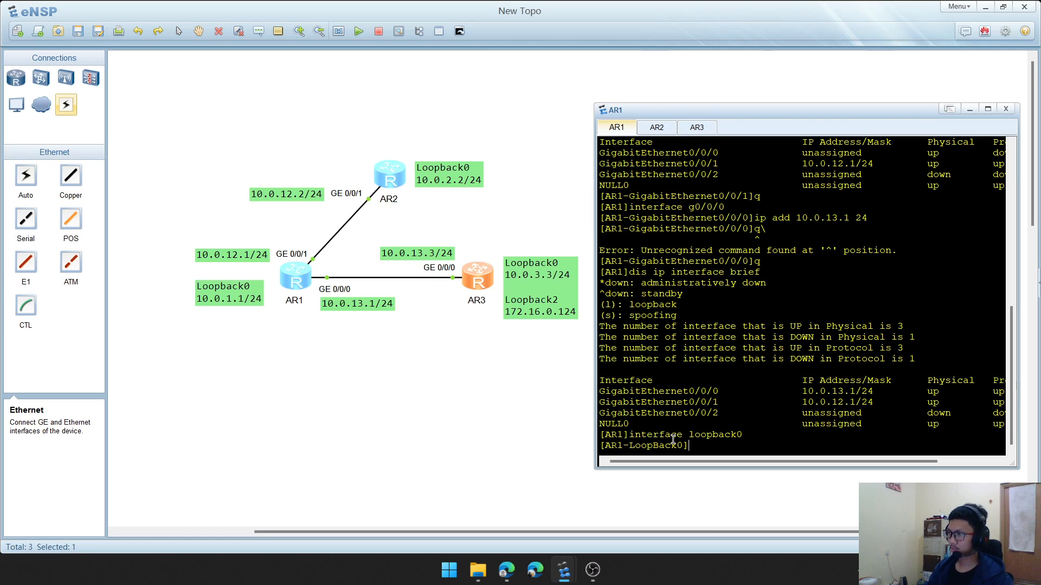
type("io")
key("BackSpace")
key("BackSpace")
type("p add 1")
type("0.0..1.")
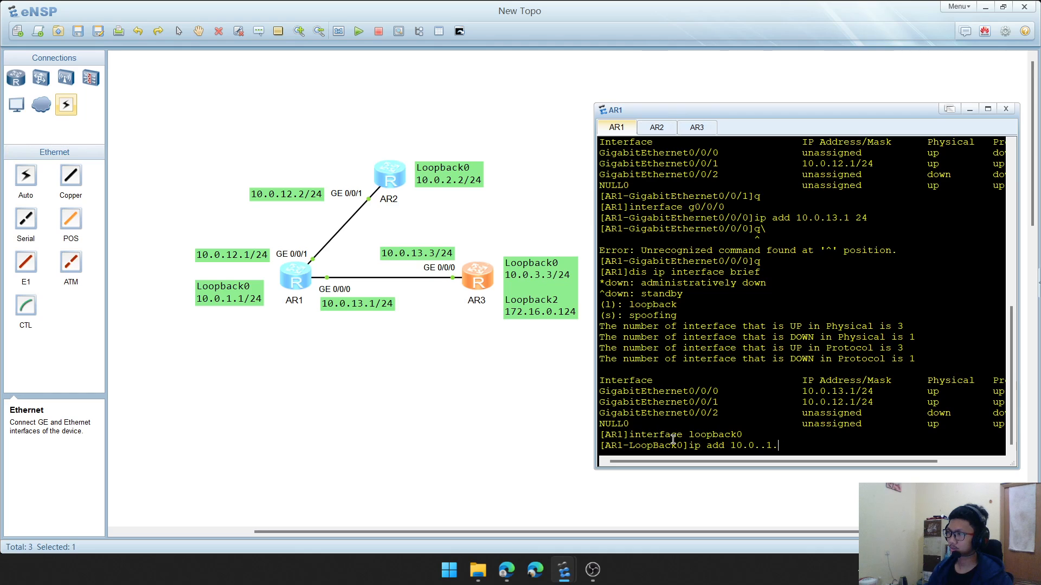
key("BackSpace")
type("1.1 ")
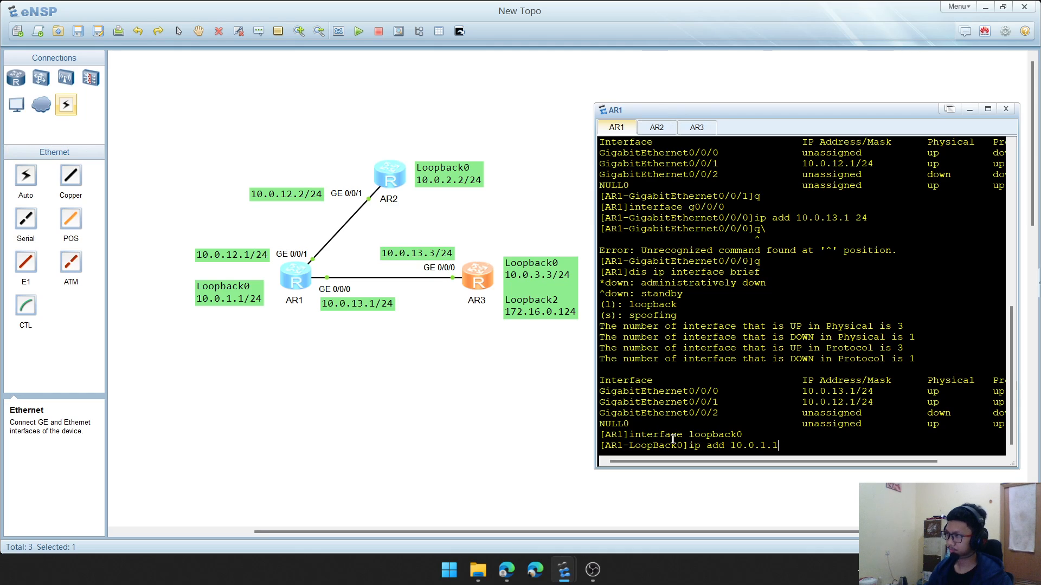
type("24")
key("Return")
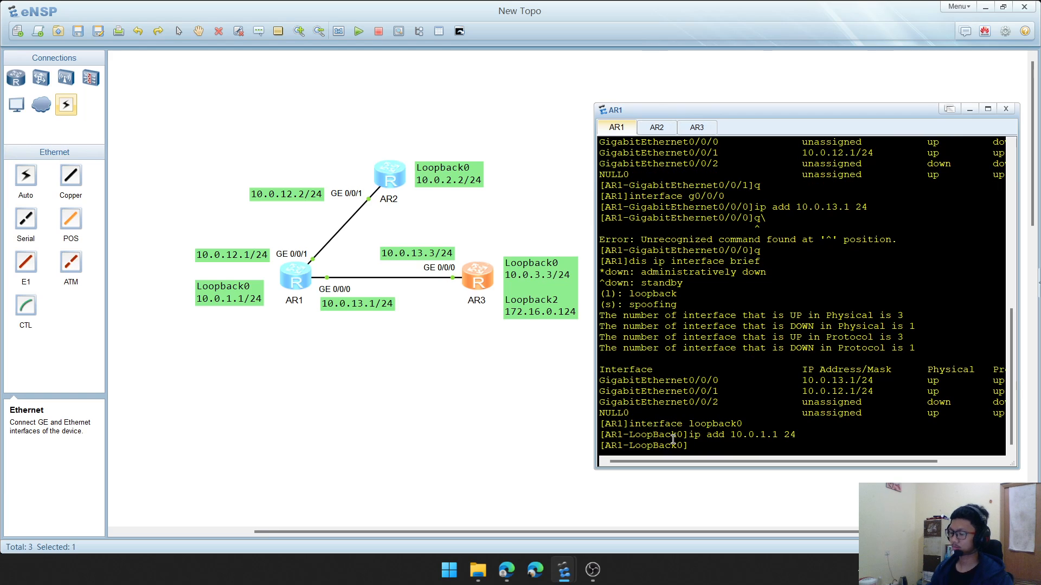
type("q")
key("Return")
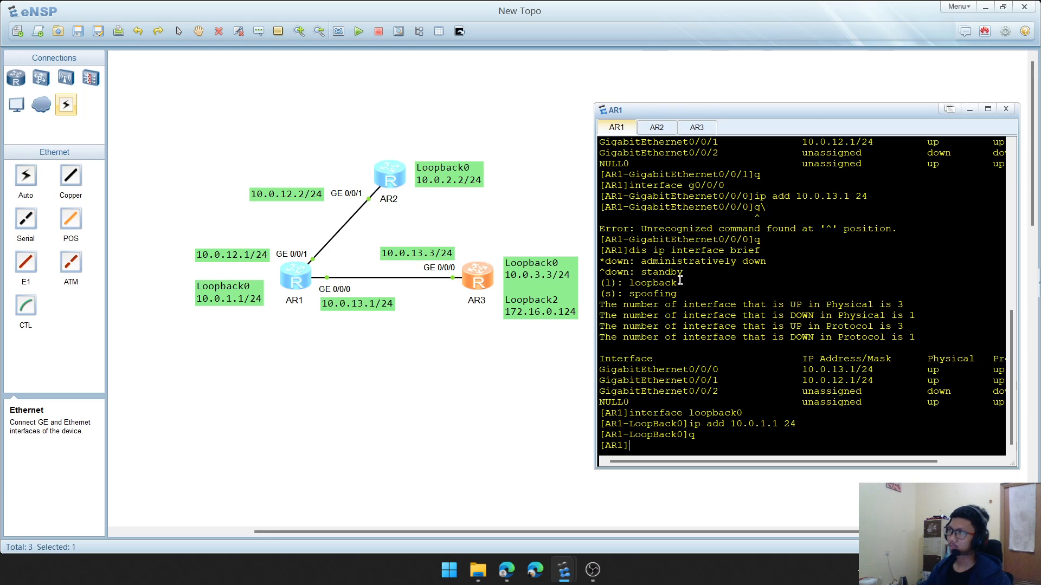
Enter the system view in AR2's console and set the router's system name to AR2
left_click(660, 128)
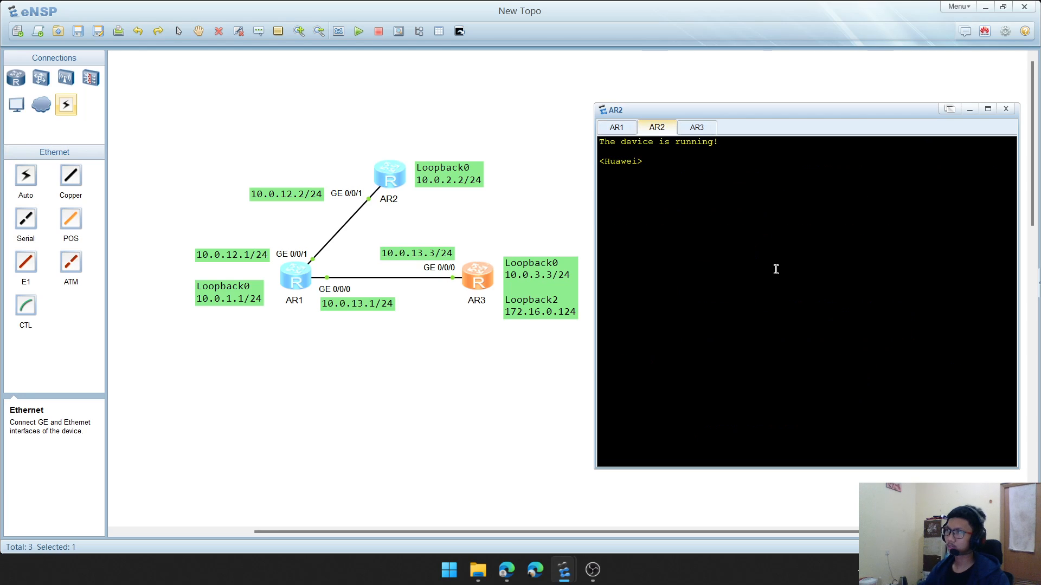
type("sys")
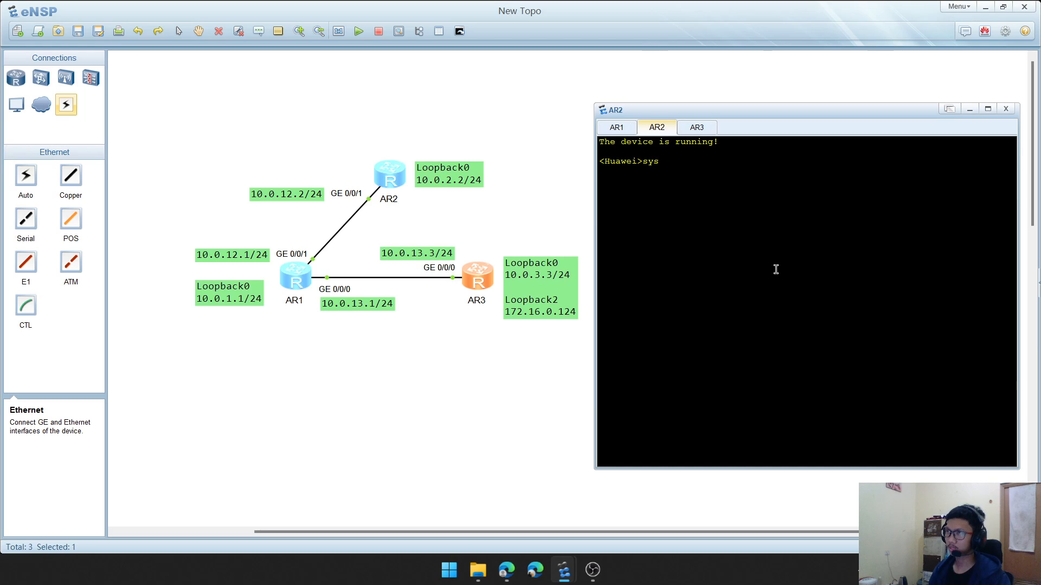
key("Return")
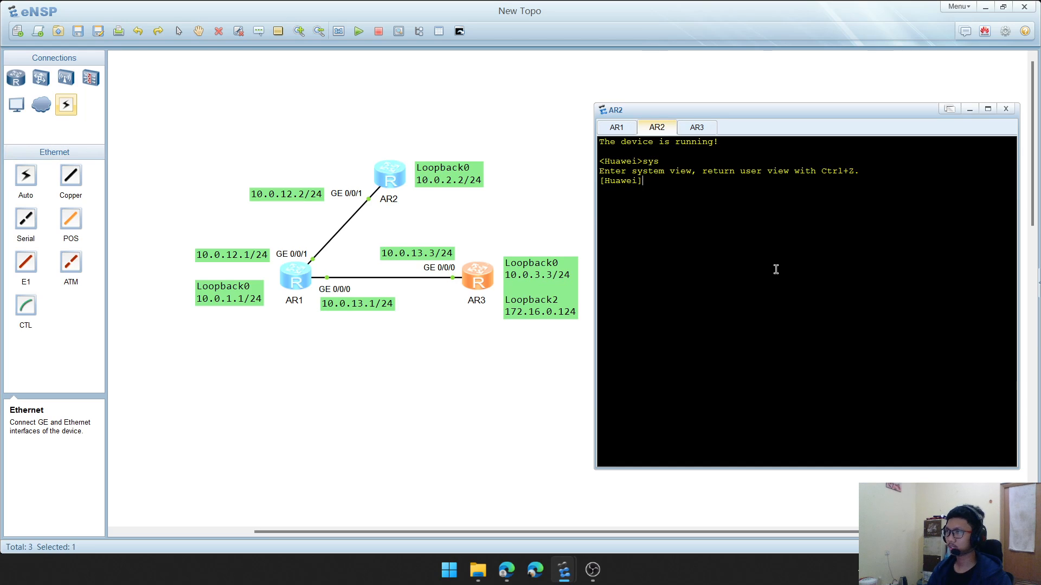
type("sysname AR")
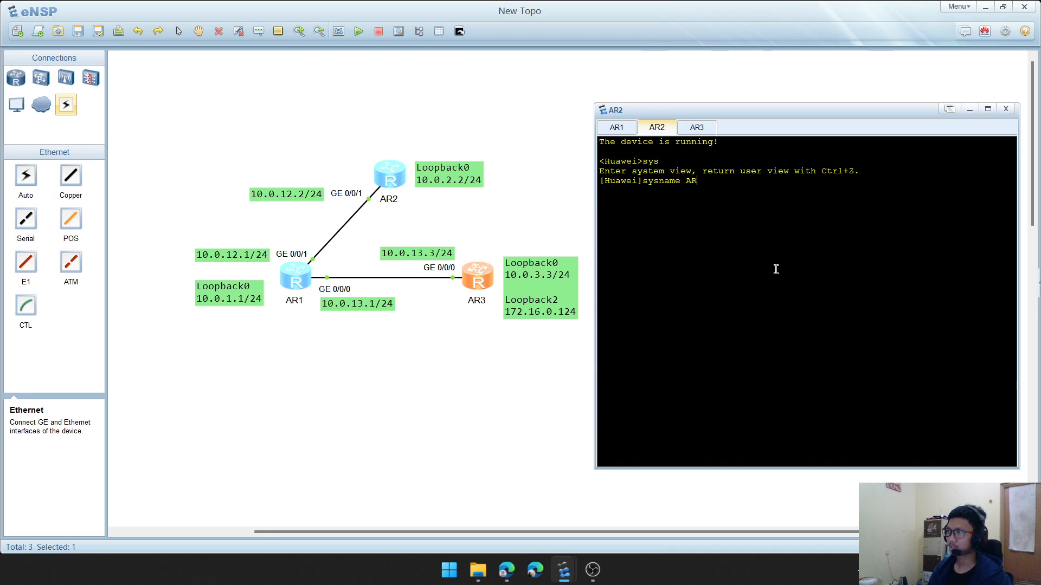
type("2")
key("Return")
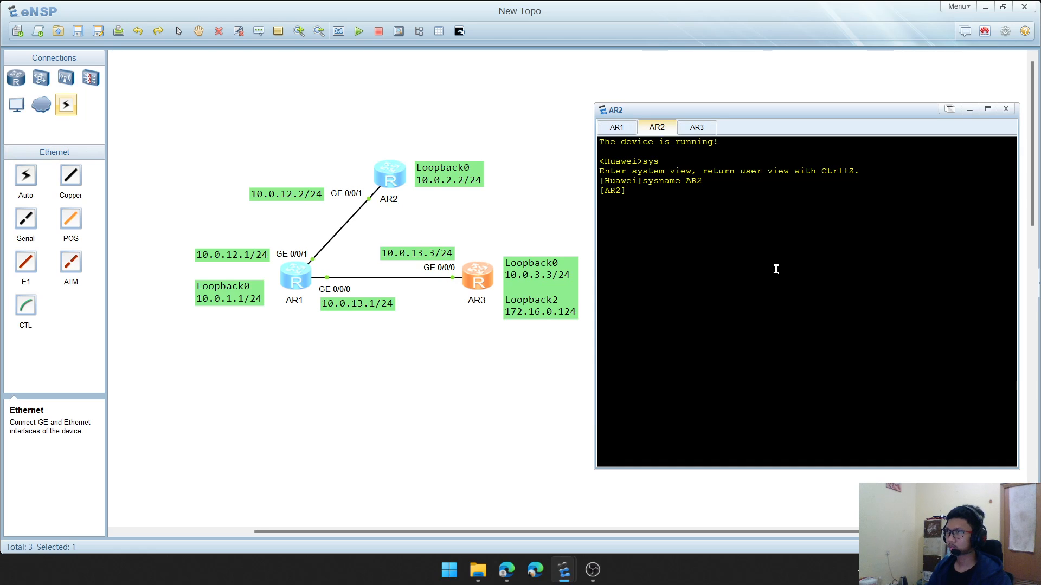
Assign the IP address 10.0.12.2 with mask length 24 to AR2's interface g0/0/1 and quit to the system view
type("interfa")
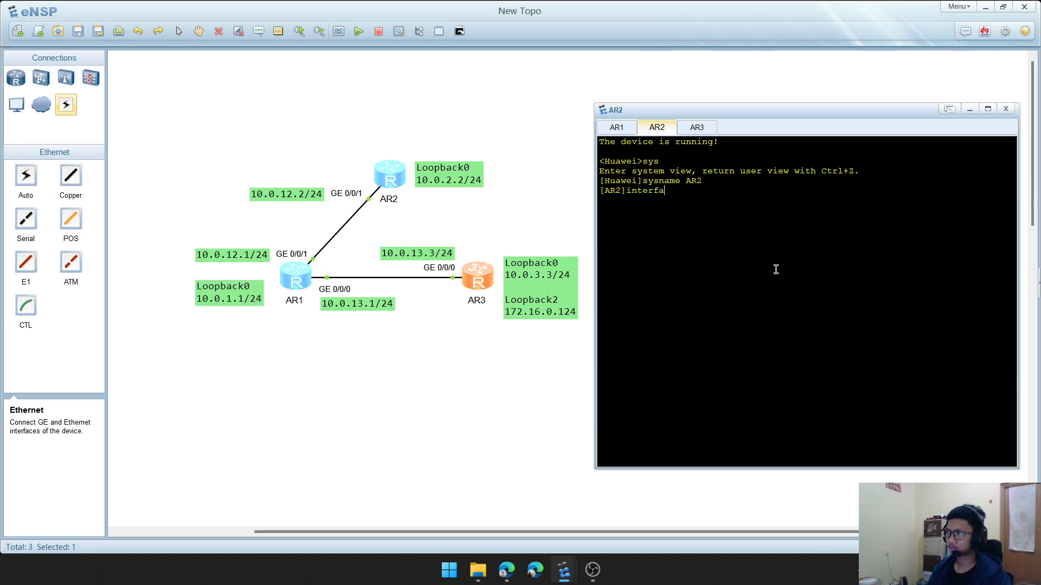
type("ce g0/0/1")
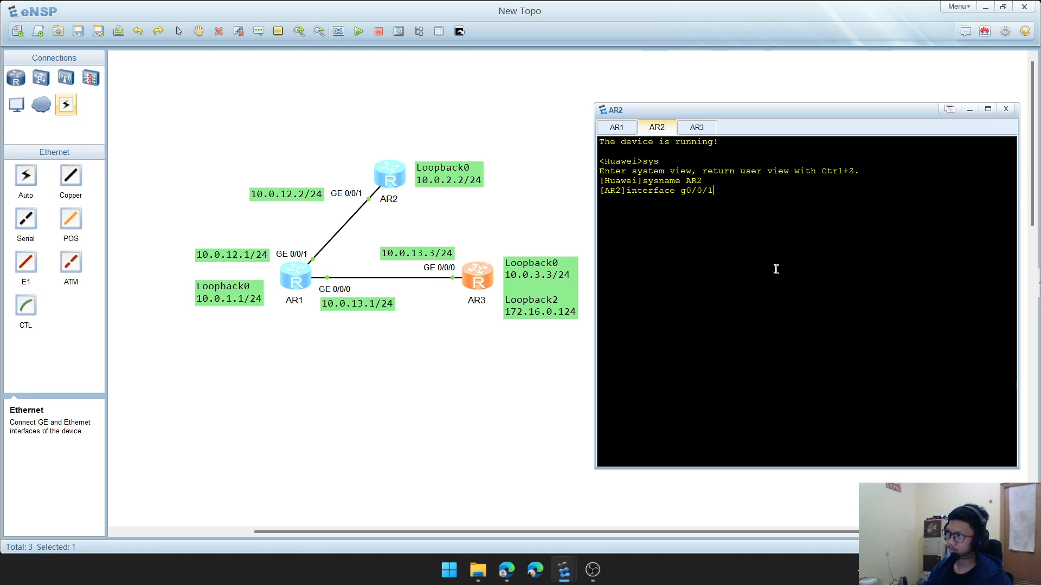
key("Return")
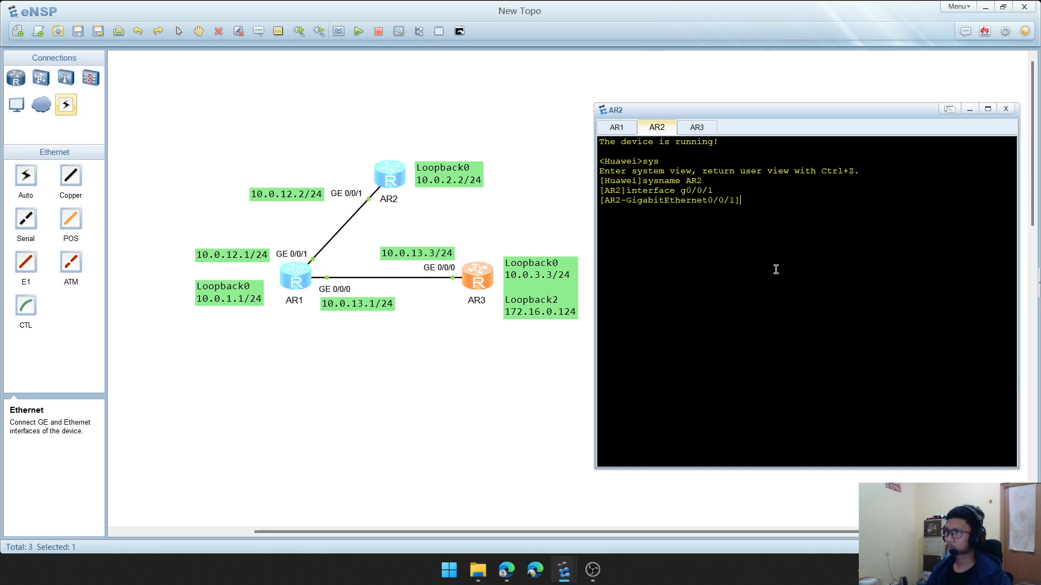
type("i")
type("p add")
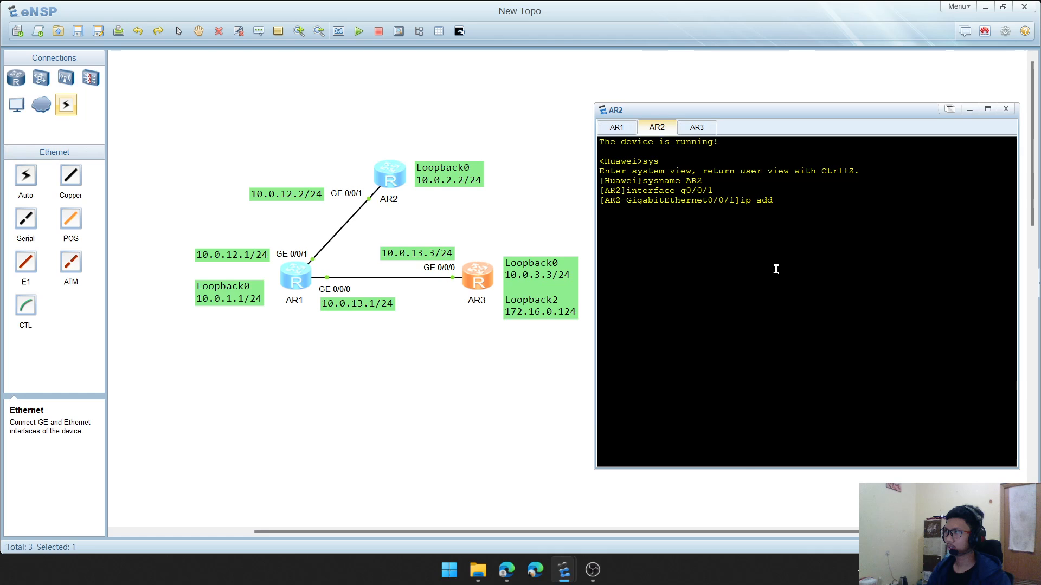
type(" 10.0.12 ")
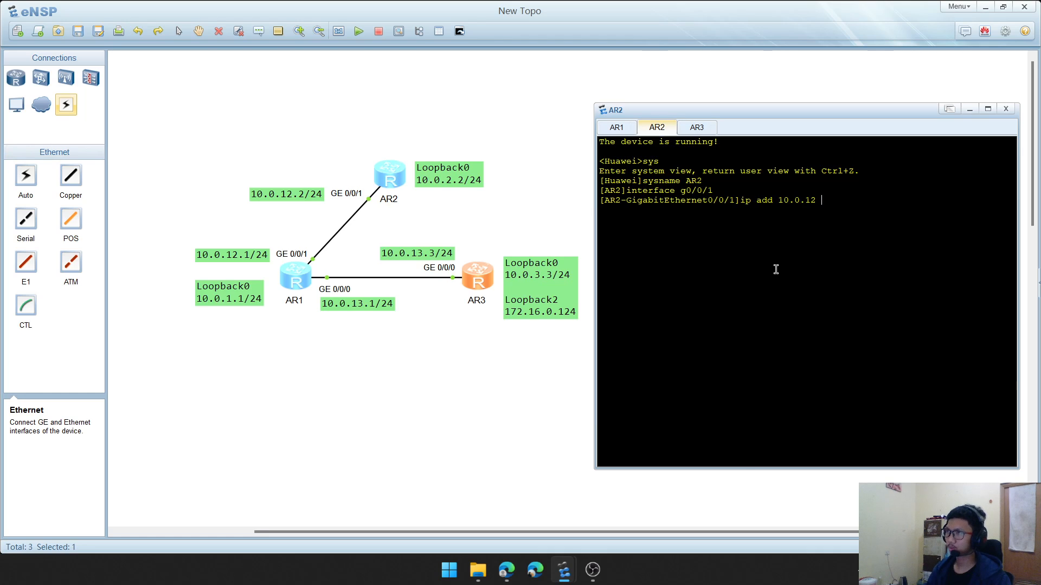
type(".2")
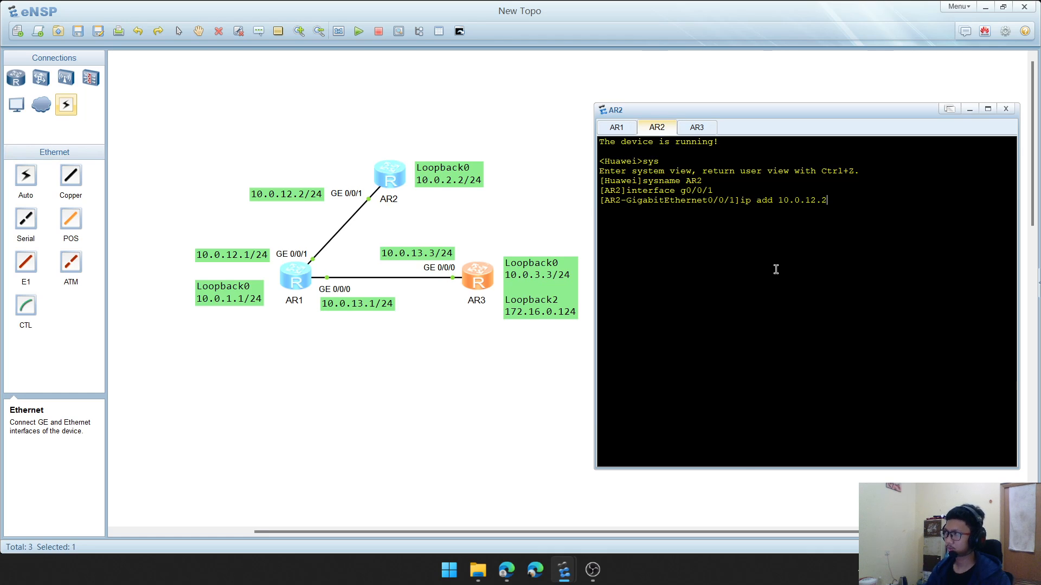
type(" 24")
key("Return")
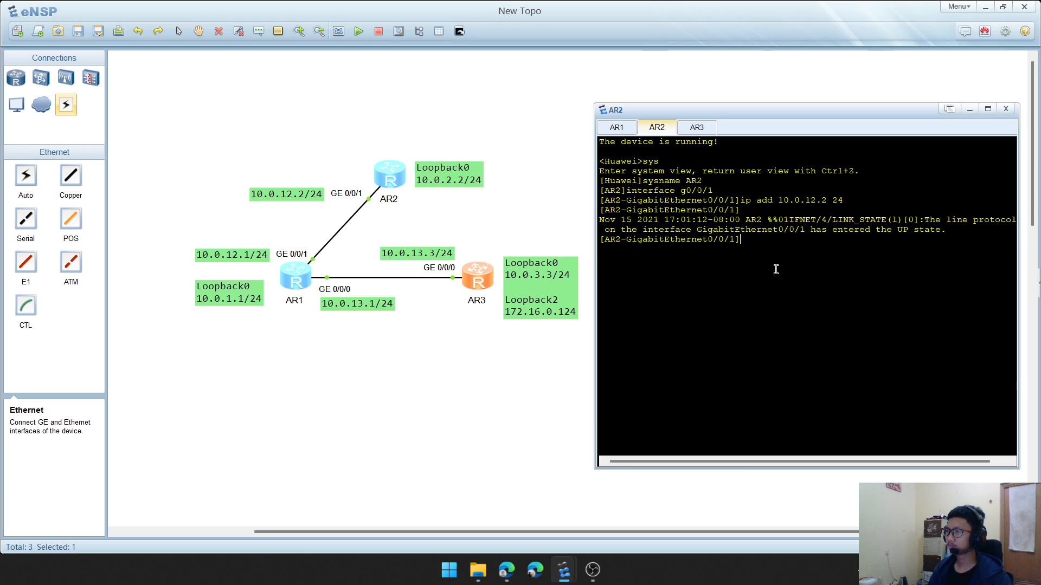
type("q")
key("Return")
Create the loopback0 interface on AR2 and enter its configuration view
type("interface")
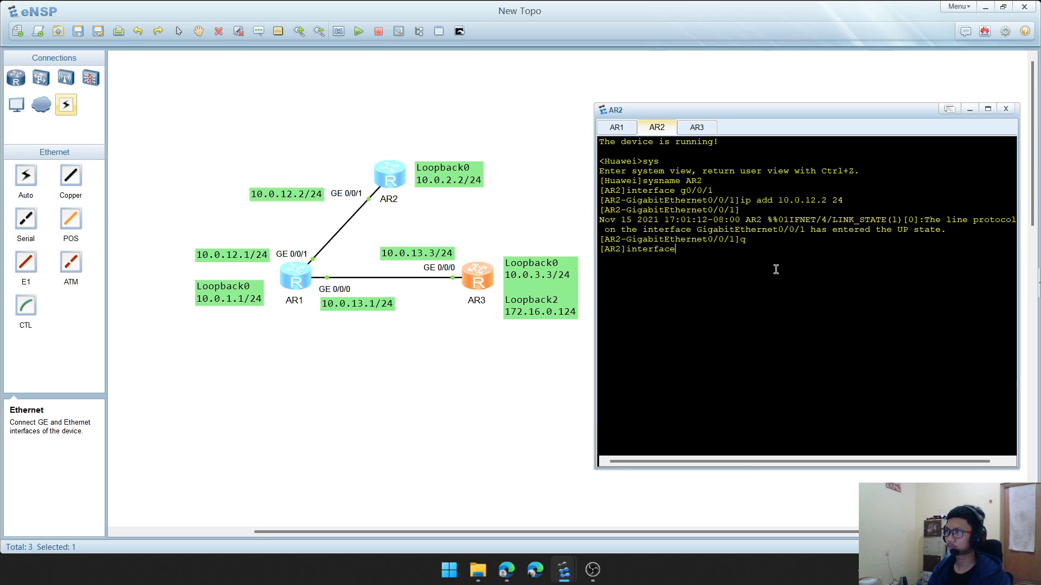
type(" loopbac")
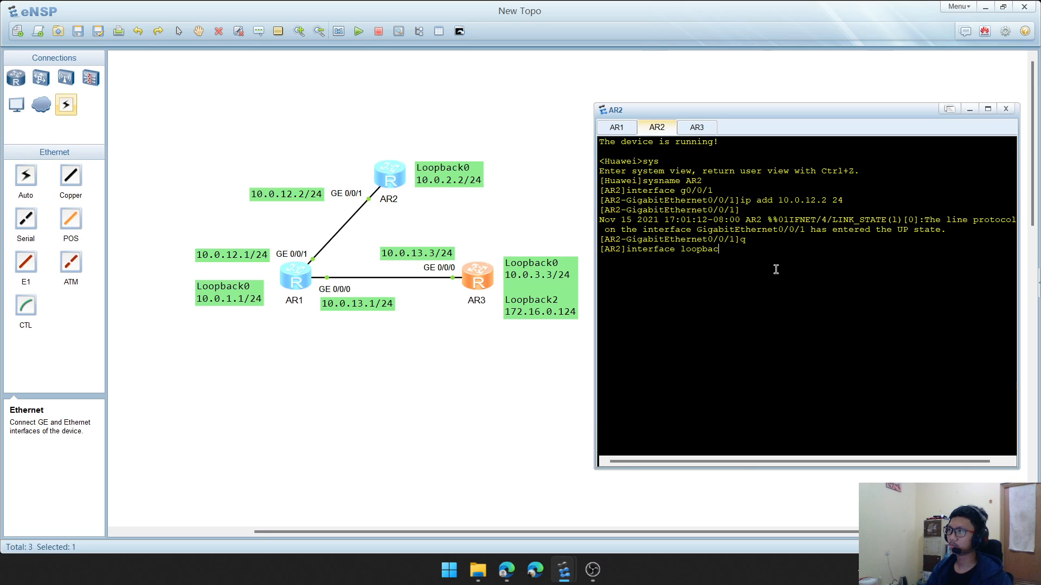
type("k0")
key("Return")
Assign the IP address 10.0.2.2 with mask length 24 to AR2's LoopBack0 and quit to the system view
type("ip add")
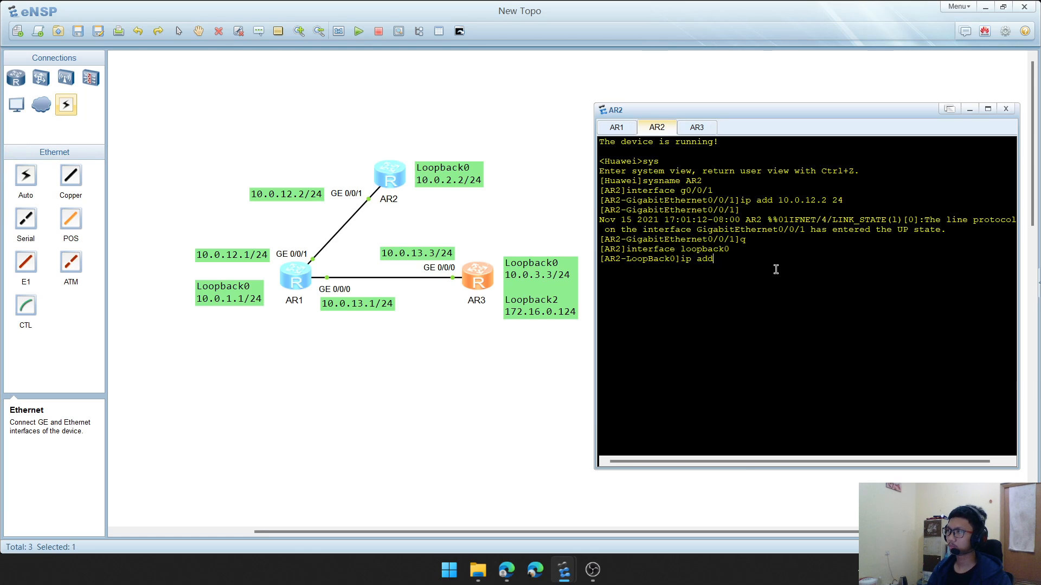
type(" 10.0.")
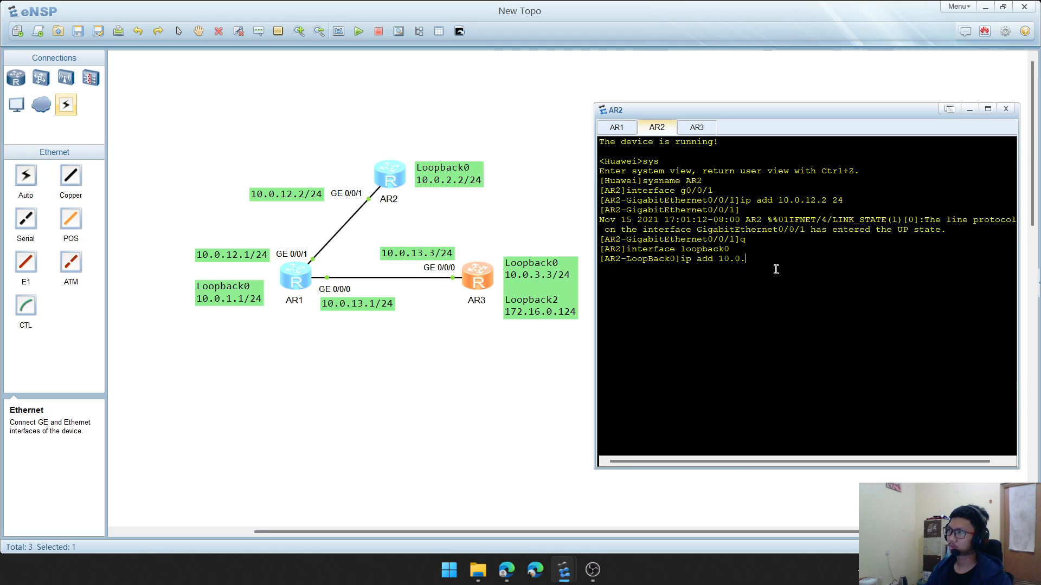
type("2.224")
key("BackSpace")
key("BackSpace")
type("24")
key("Return")
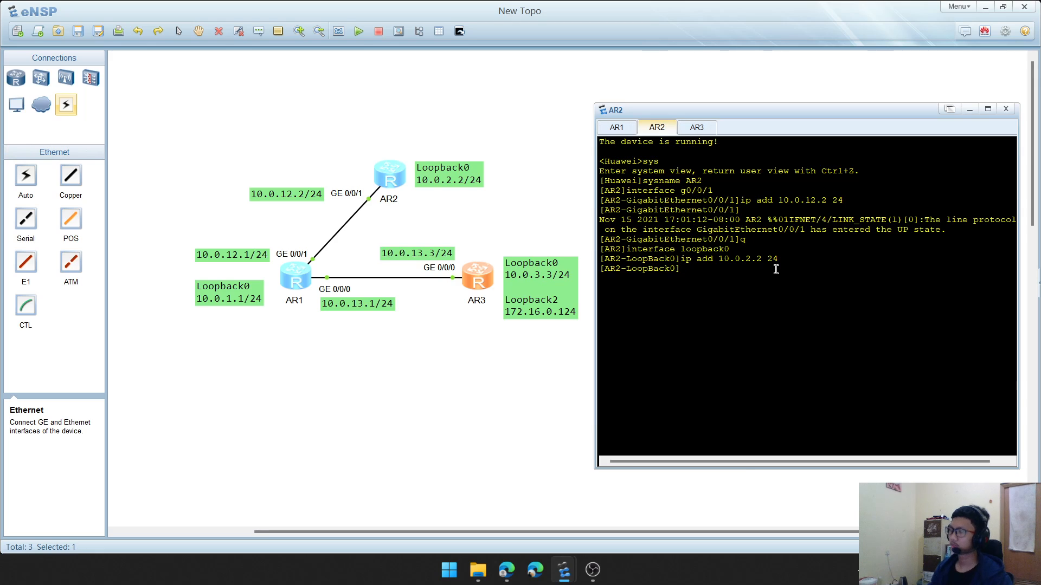
type("q")
key("Return")
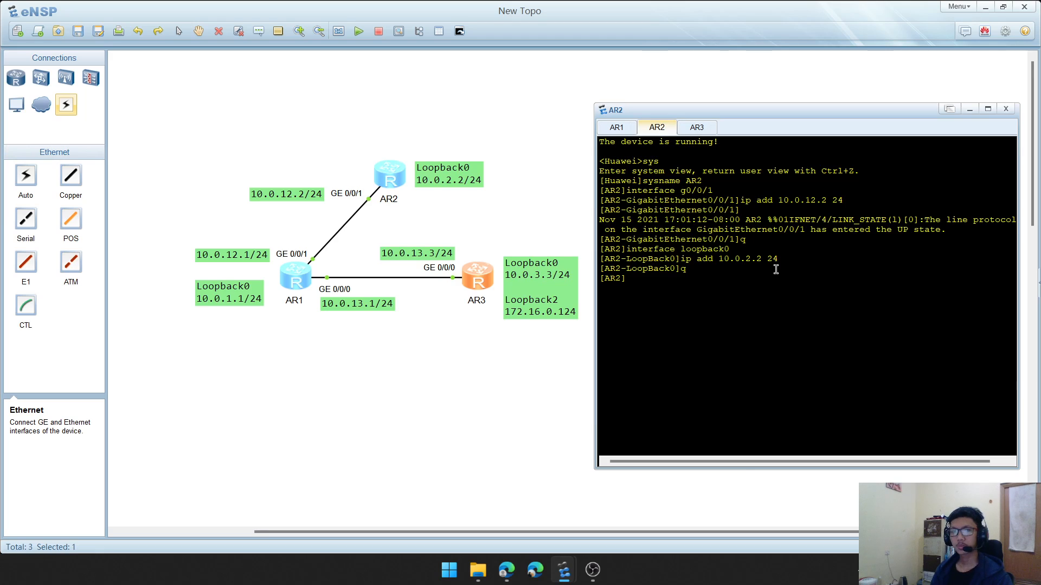
Run dis ip interface brief from AR2's system view to check its GigabitEthernet and loopback addresses
type("dis p")
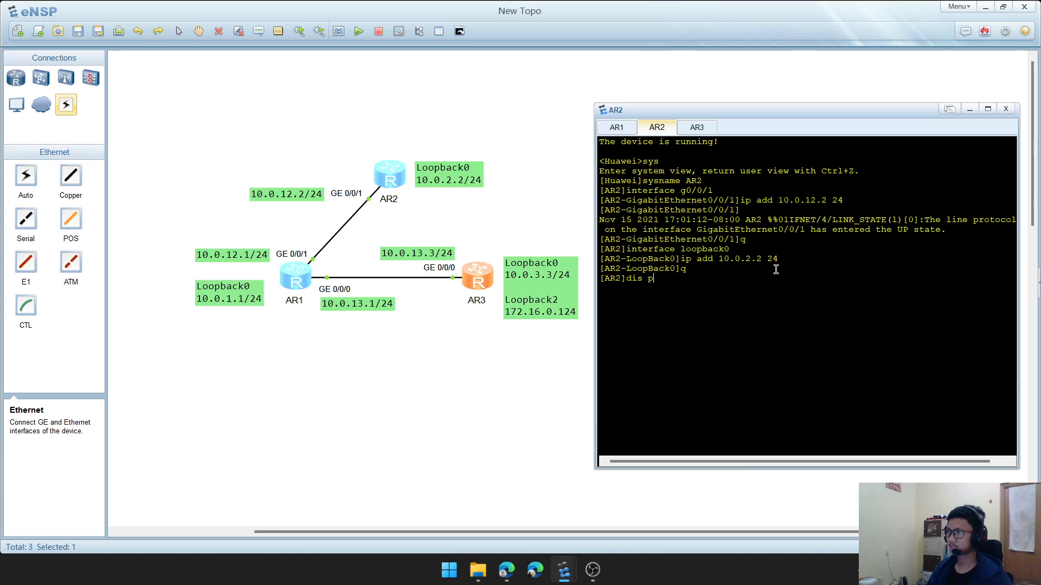
key("BackSpace")
type("ip interfce")
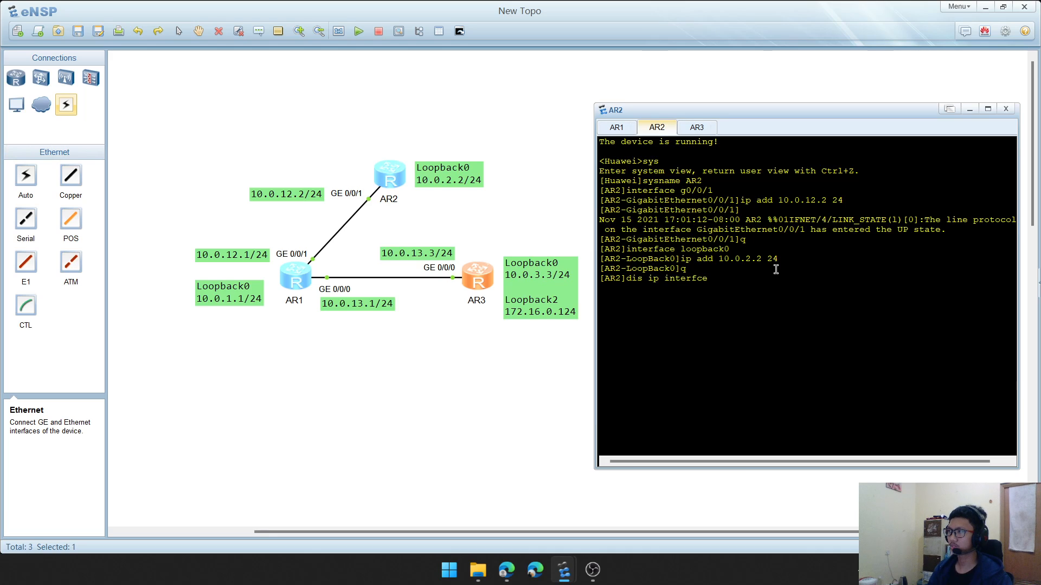
key("BackSpace")
key("BackSpace")
type("ace brief")
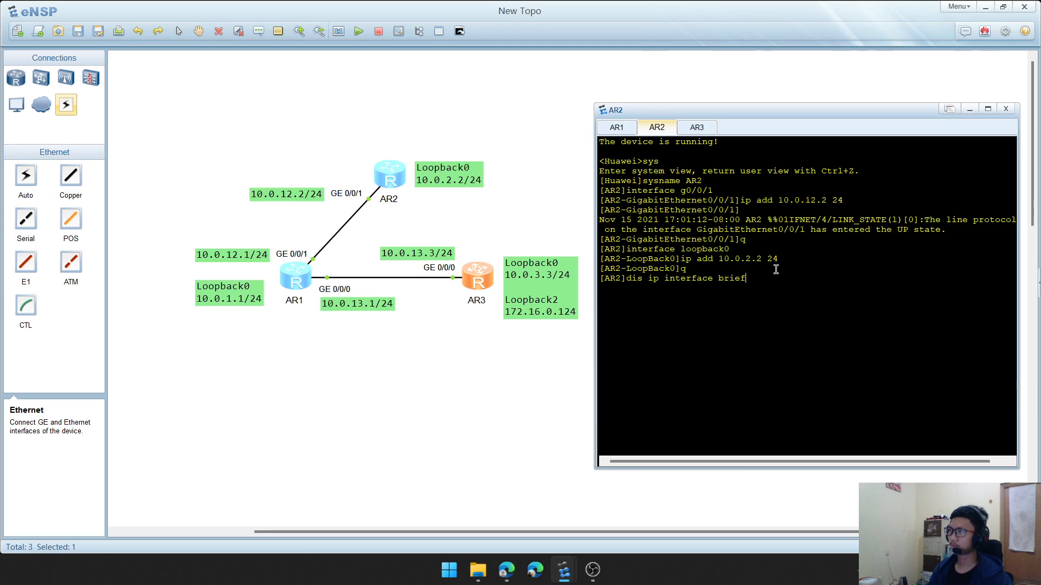
key("Return")
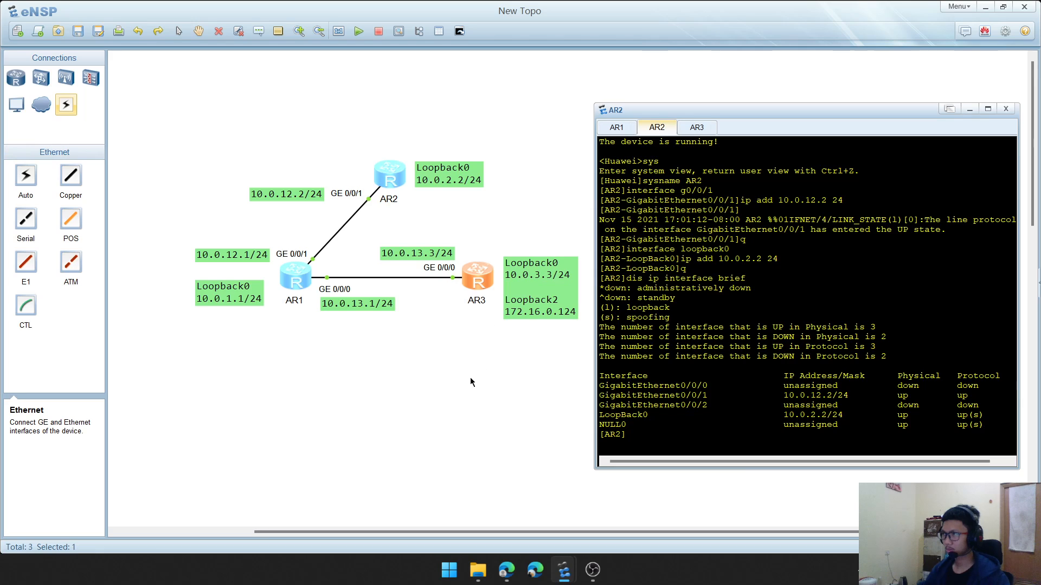
Enter the system view on AR3 and set its system name to AR3
left_click(698, 129)
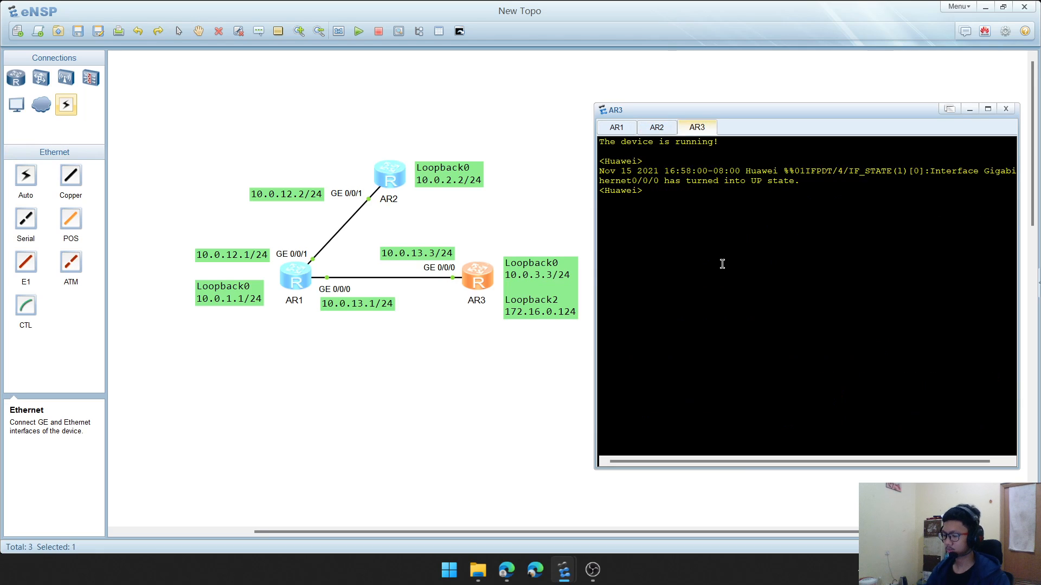
type("sys")
key("Return")
type("sysname ")
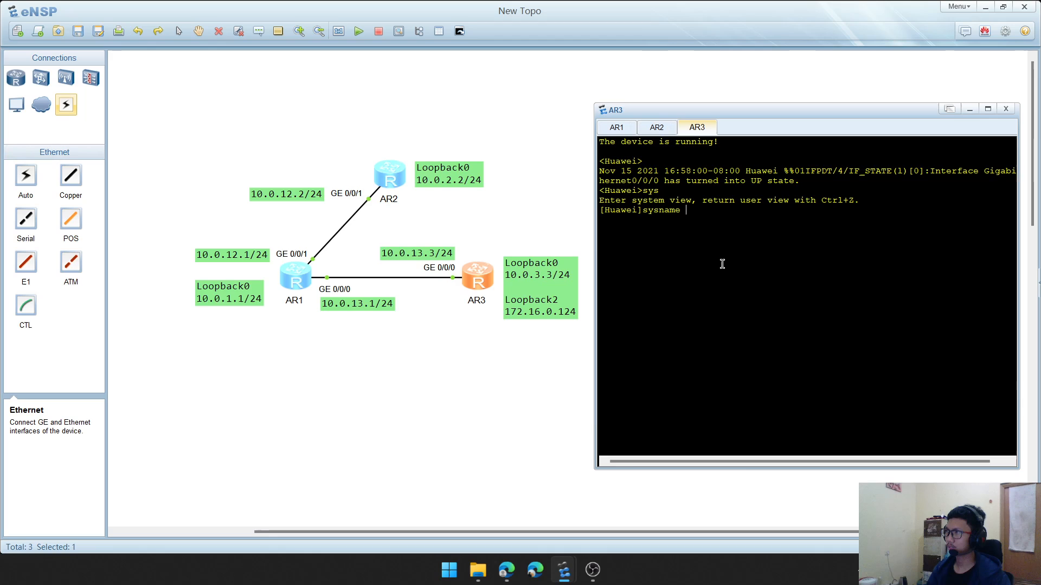
type("AR")
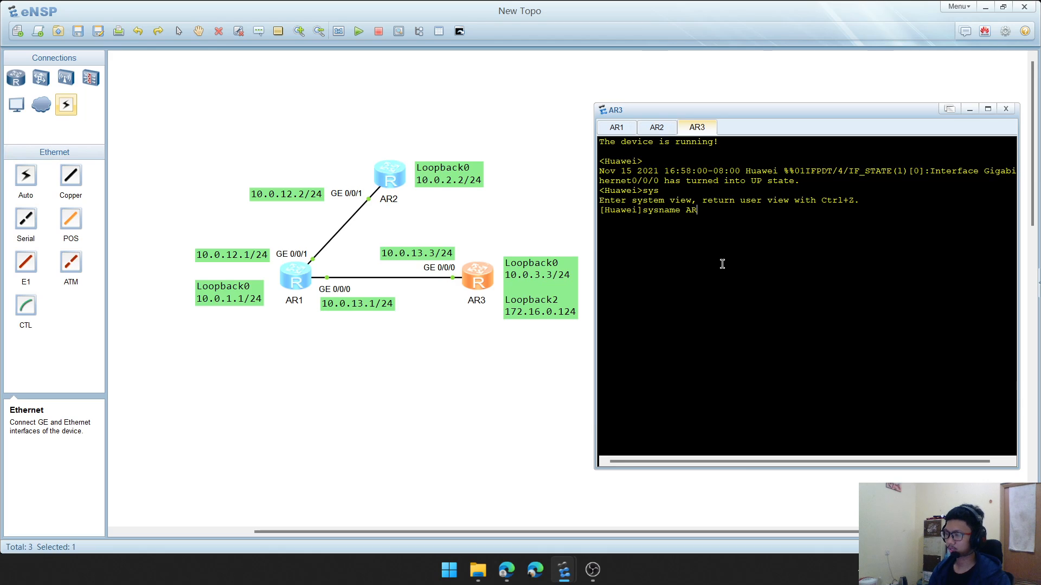
type("3")
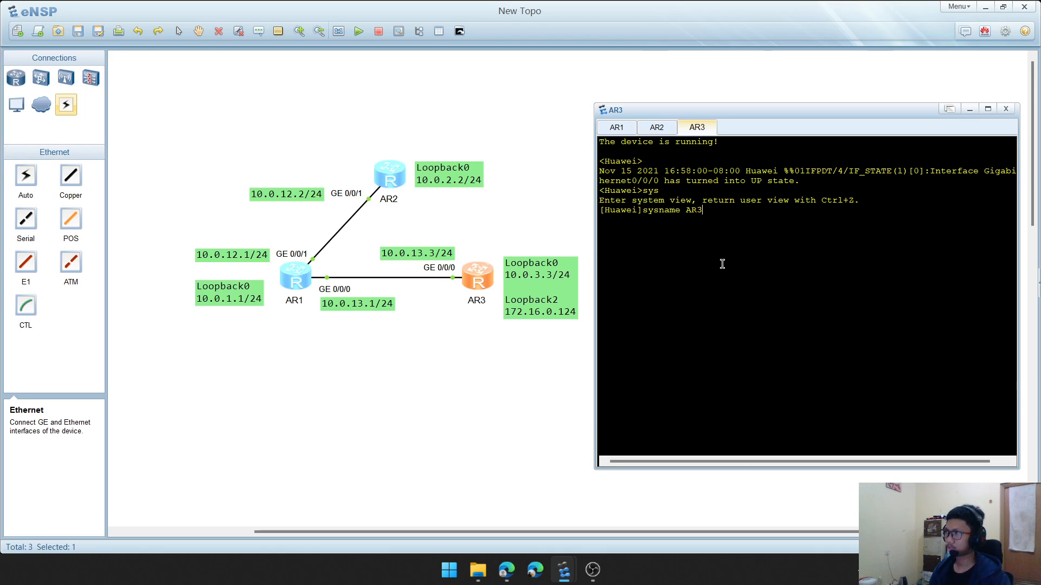
key("Return")
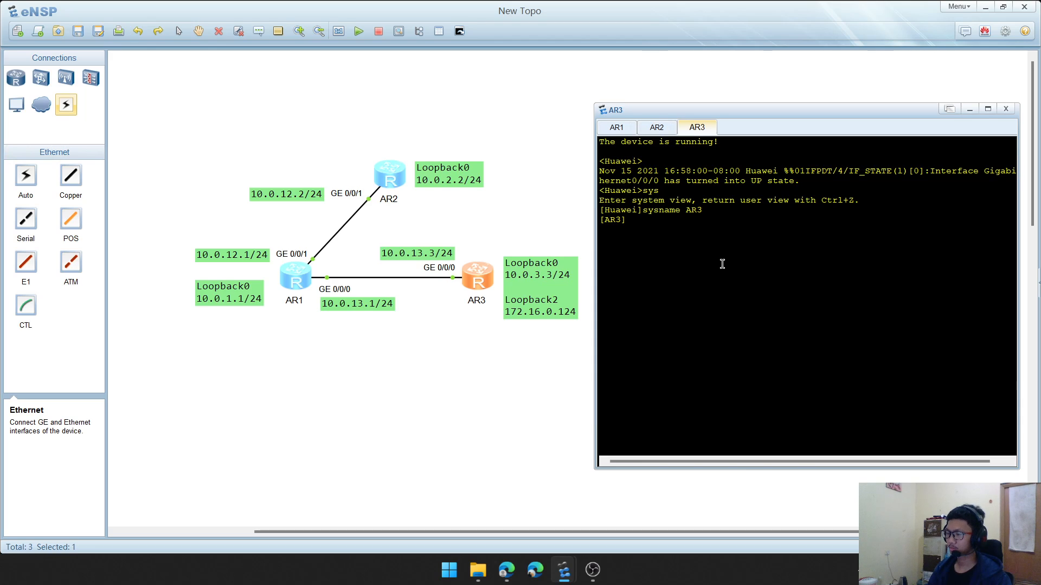
Assign the IP address 10.0.13.3 with mask length 24 to AR3's interface g0/0/0 and quit to the system view
type("g")
key("BackSpace")
type("interface g")
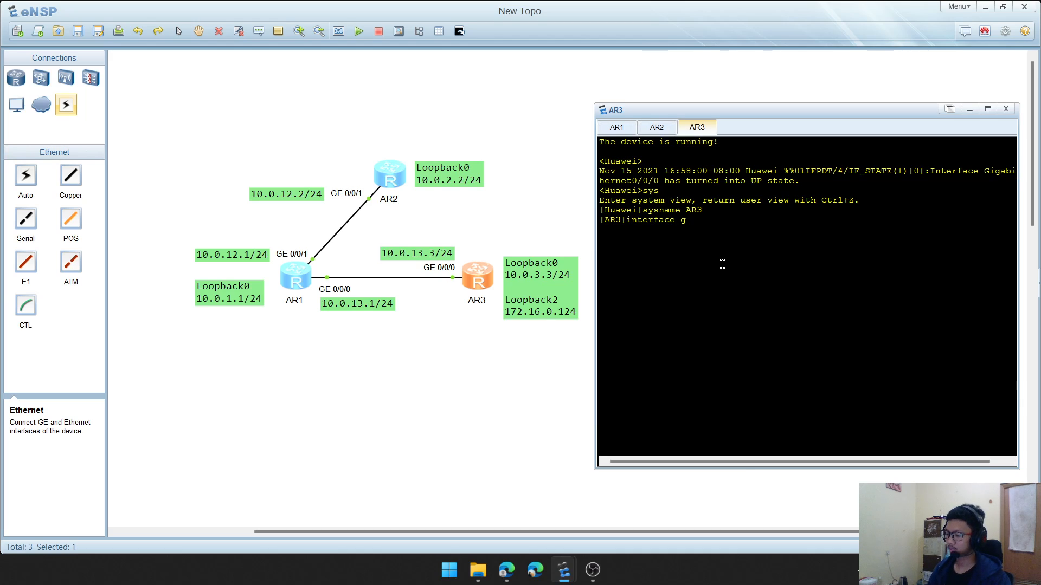
type("0/0/0")
key("Return")
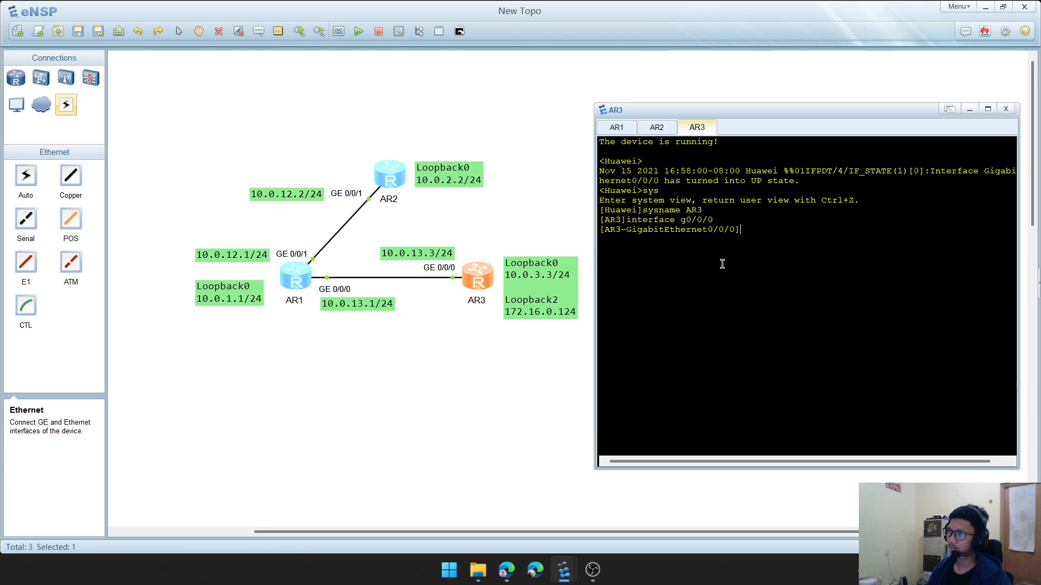
type("ip ")
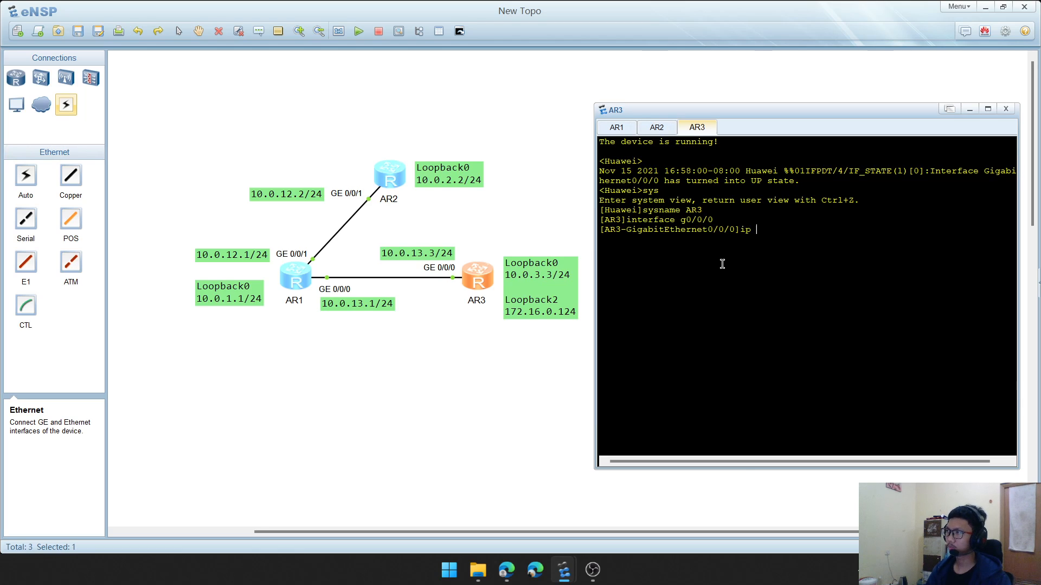
type("add 10.0.13.3 24")
key("Return")
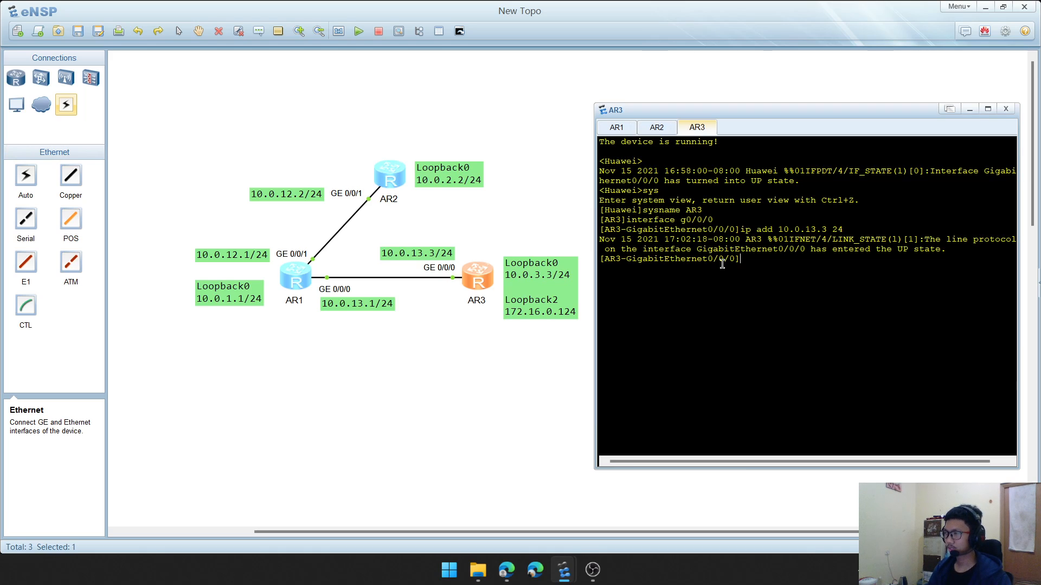
type("q")
key("Return")
Create the loopback0 interface on AR3 and enter its configuration view
type("interf")
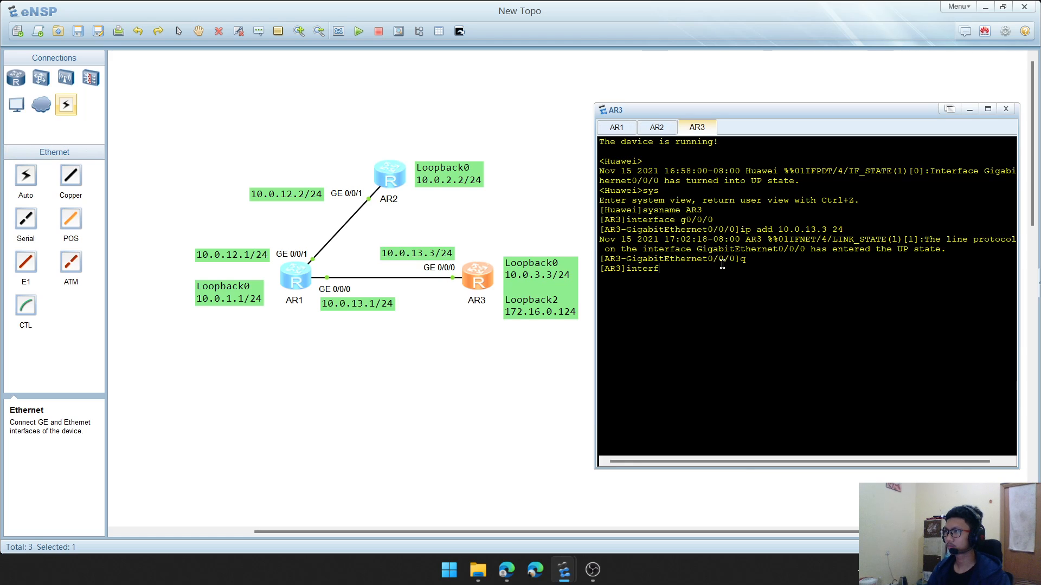
type("ace ")
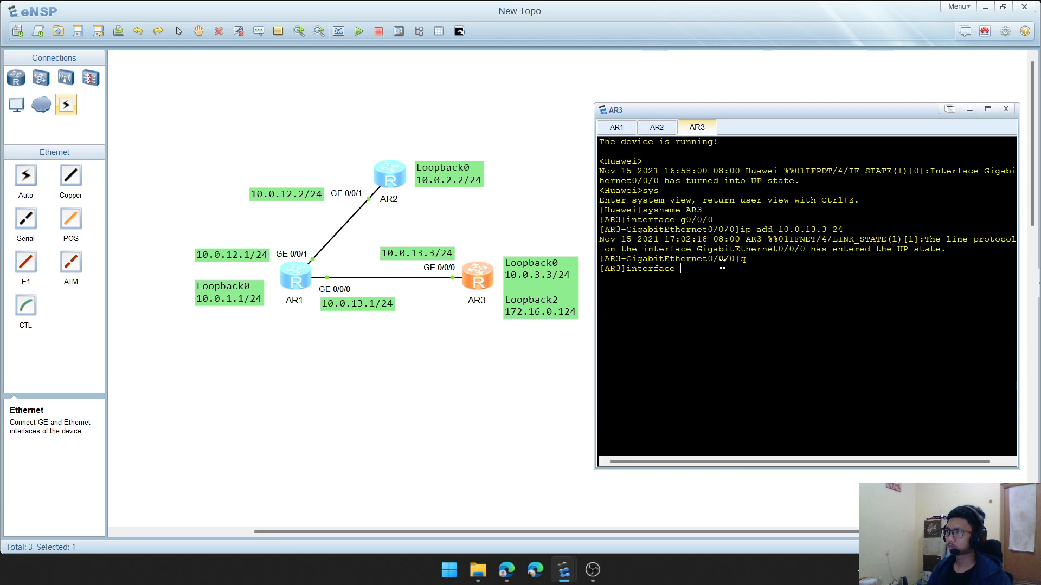
type("loopback")
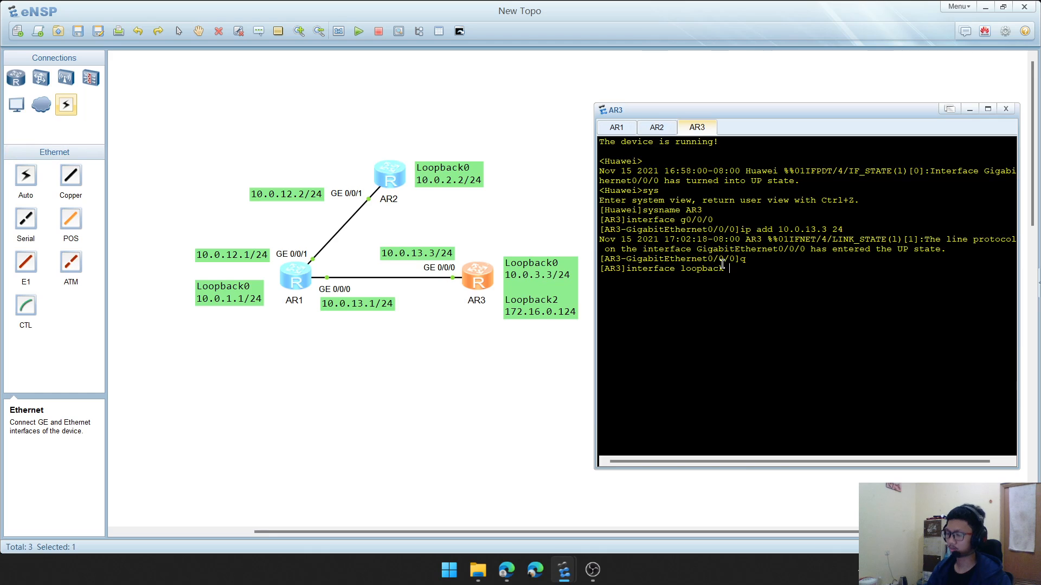
type(" 0")
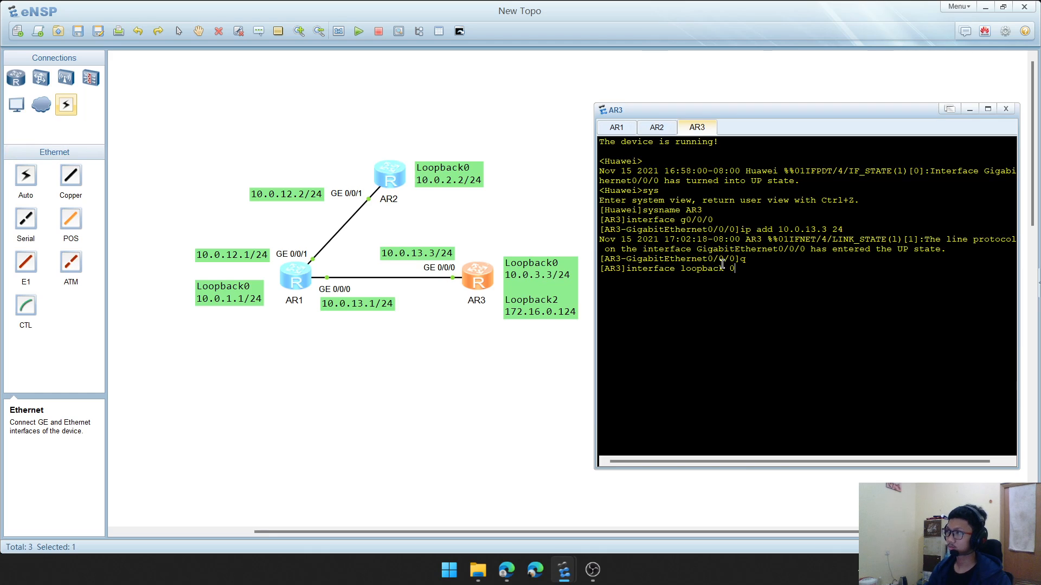
key("BackSpace")
type("0")
key("Return")
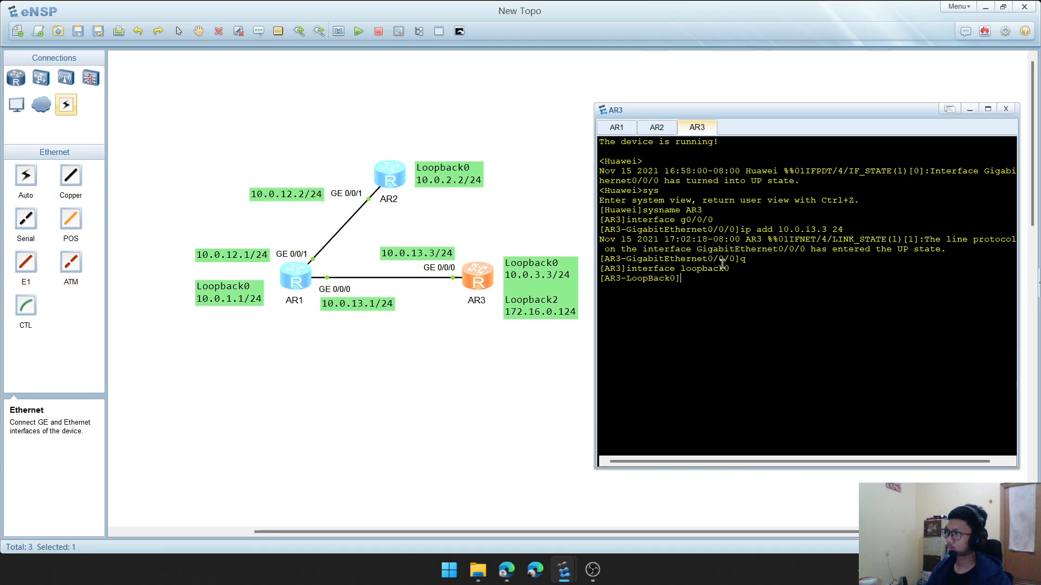
Assign the IP address 10.0.3.3 with mask length 24 to AR3's LoopBack0 and quit to the system view
type("ip add")
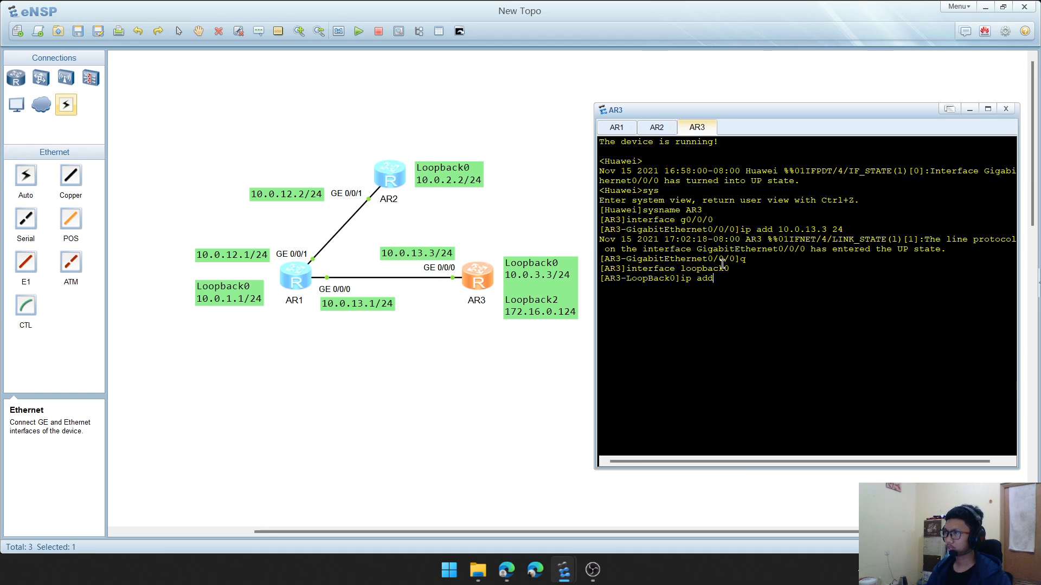
type(" 10.0.3.3")
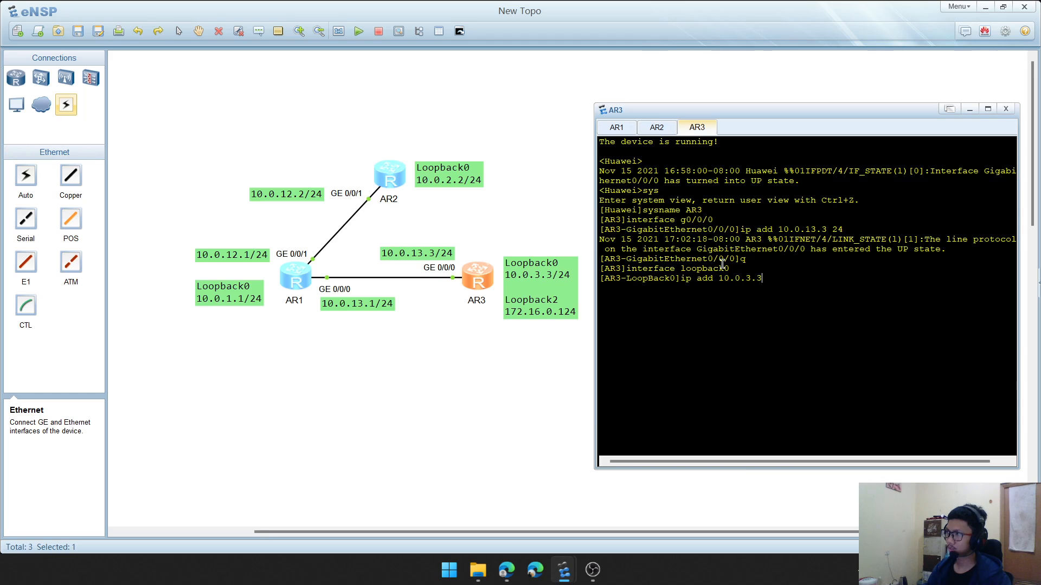
type(" 24")
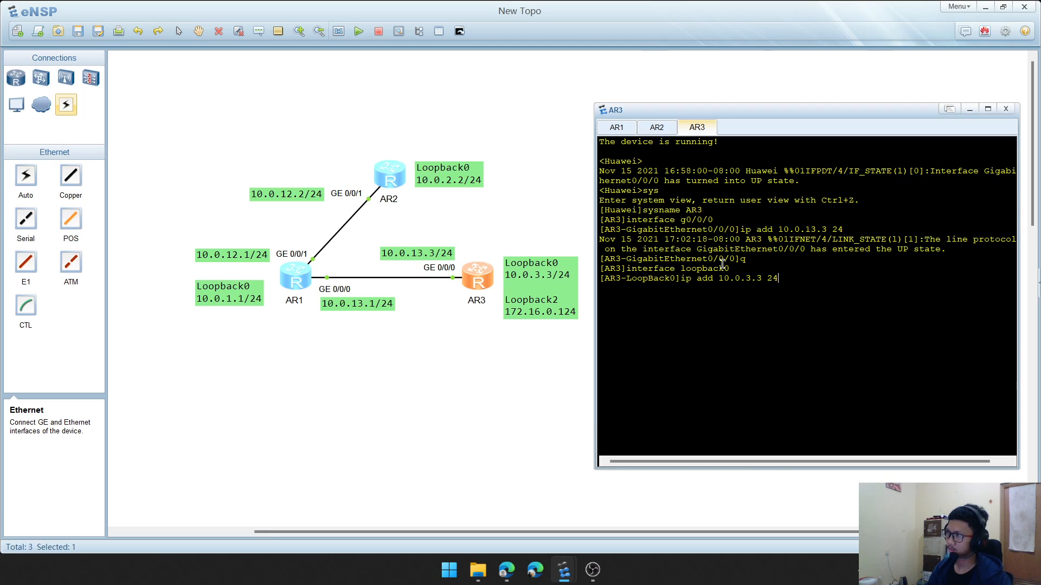
key("Return")
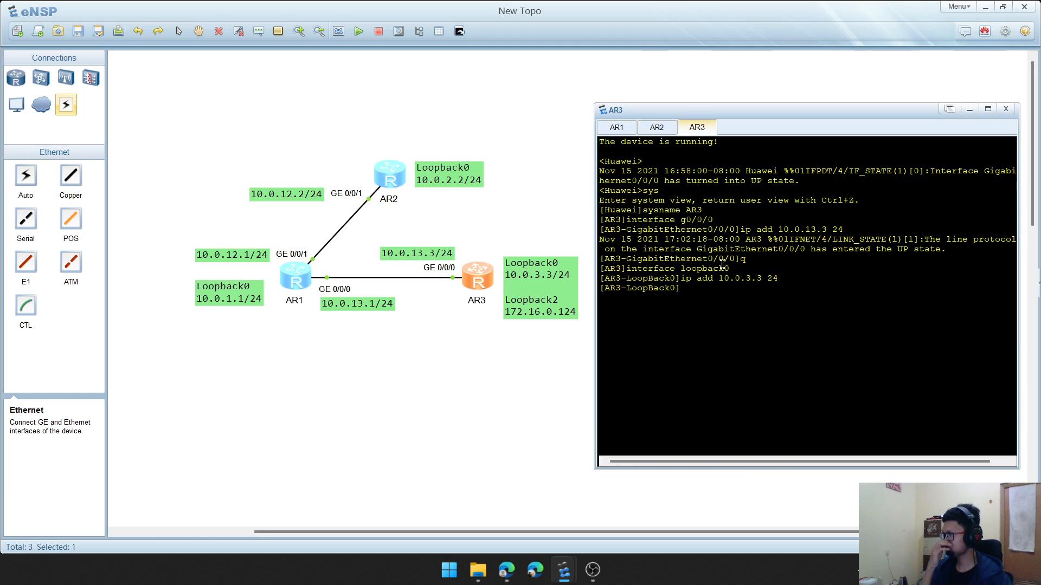
type("q")
key("Return")
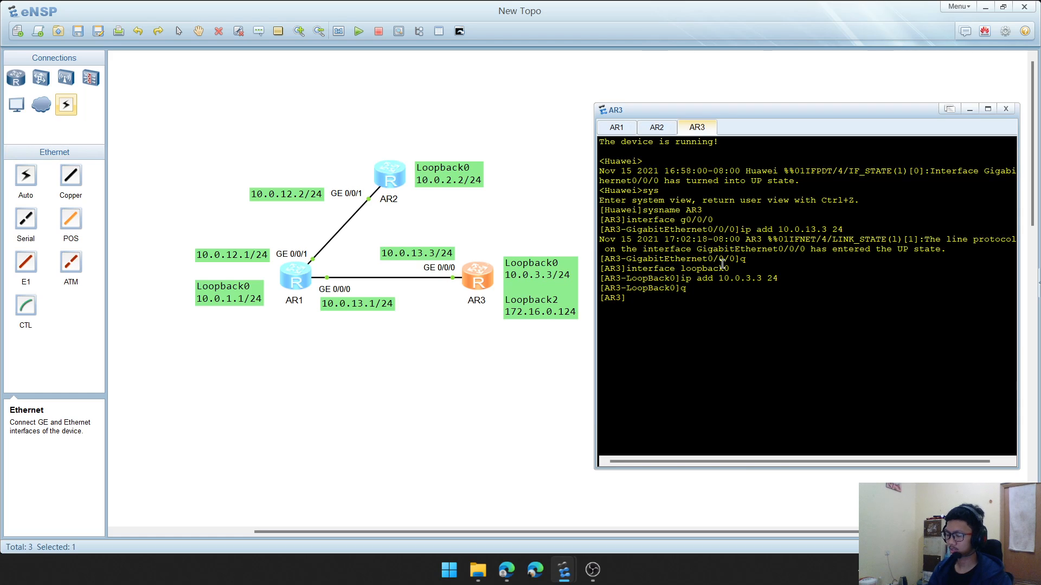
Create the loopback2 interface on AR3 and enter its configuration view
type("ip")
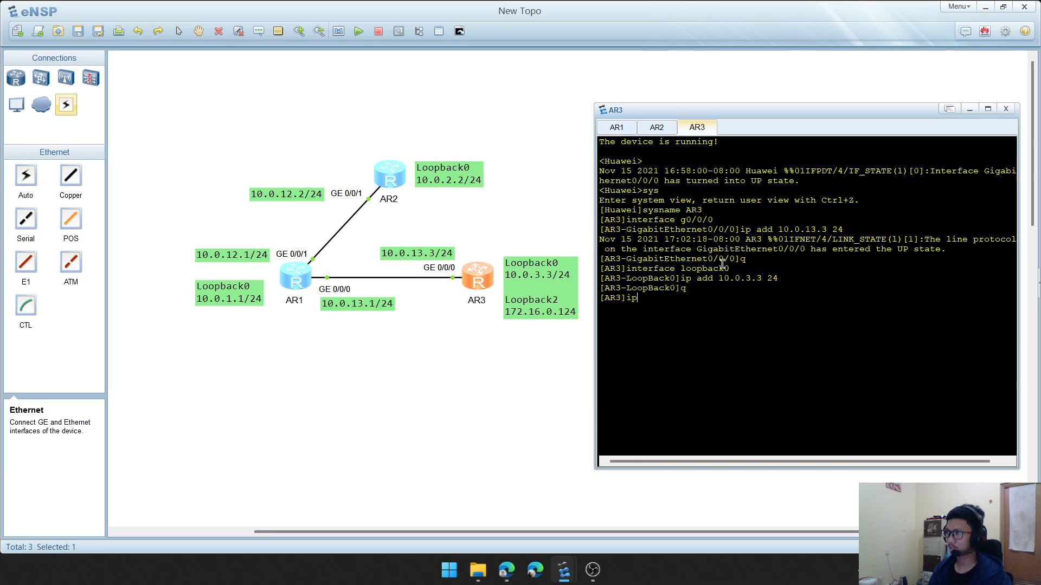
key("BackSpace")
key("BackSpace")
type("nterface loopback2")
key("Return")
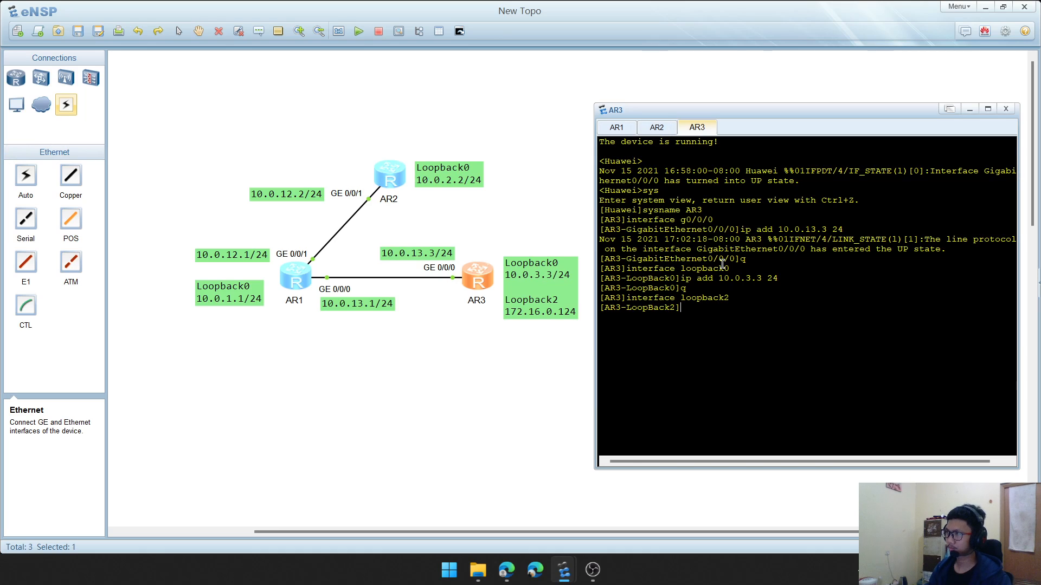
Assign the IP address 172.16.0.1 with mask length 24 to AR3's LoopBack2 and quit to the system view
type("ip add 172.16")
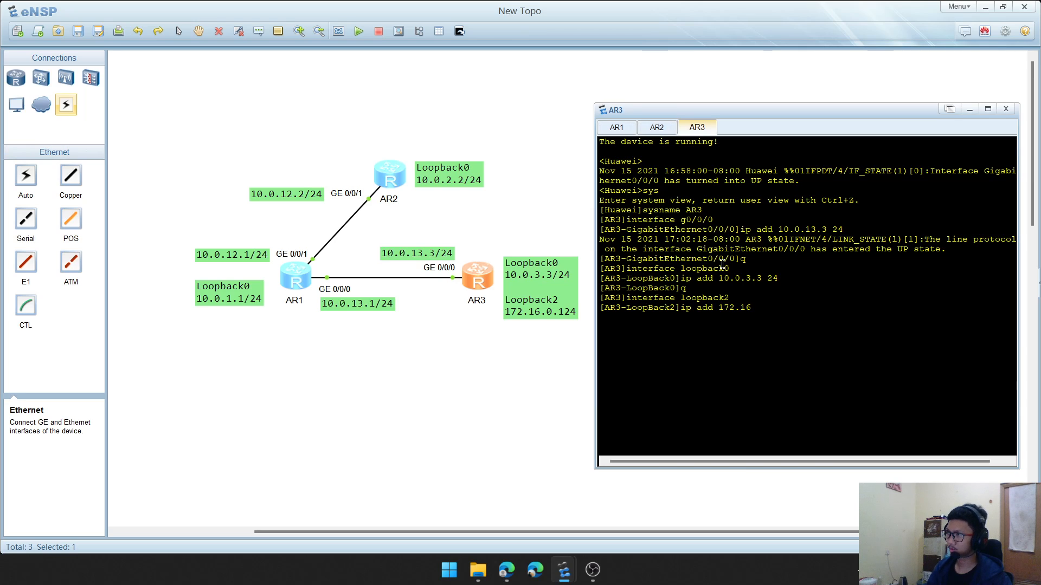
type(".0.124")
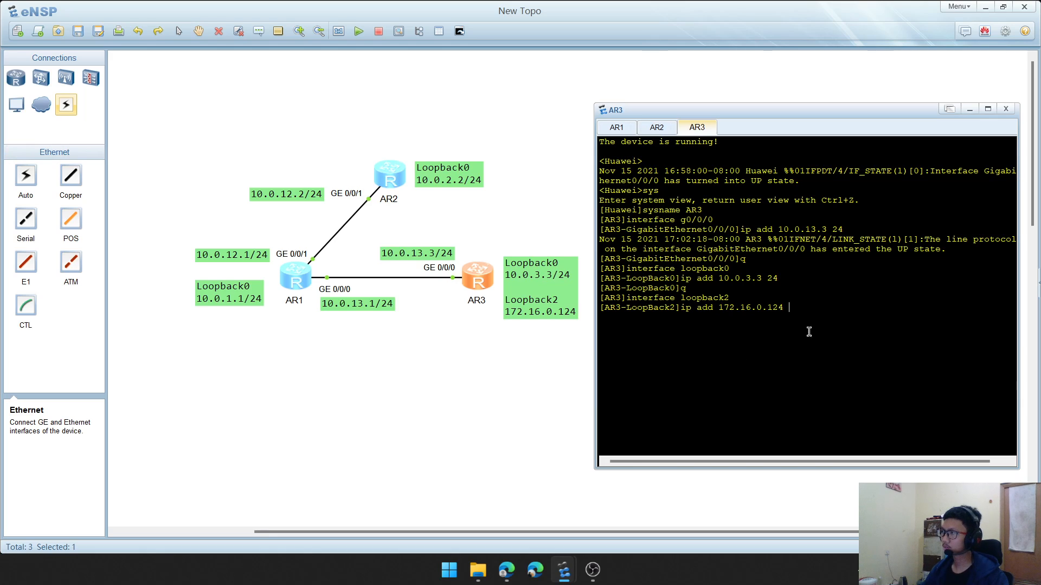
key("Left")
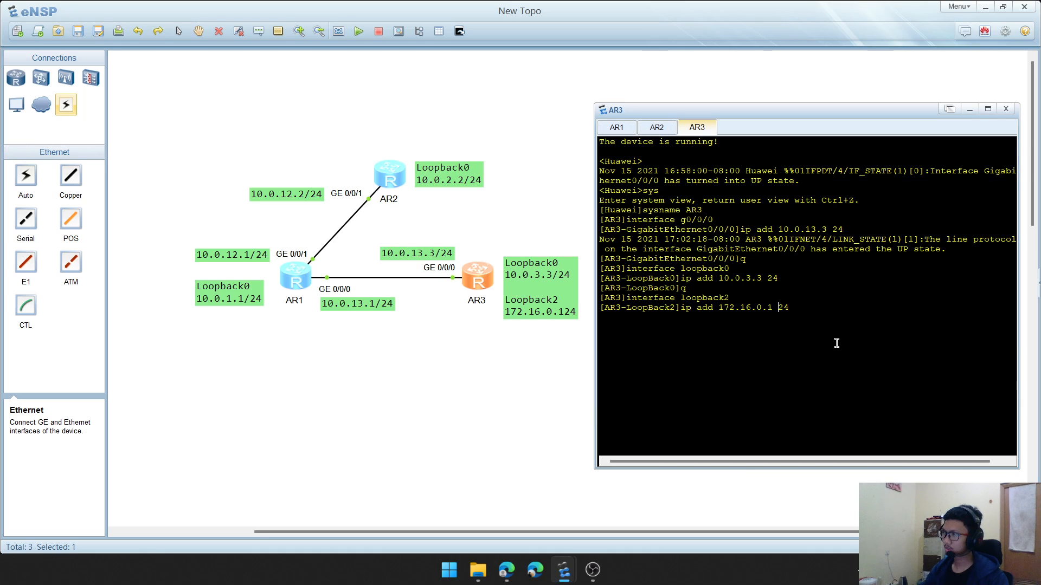
key("Return")
type("q")
key("Return")
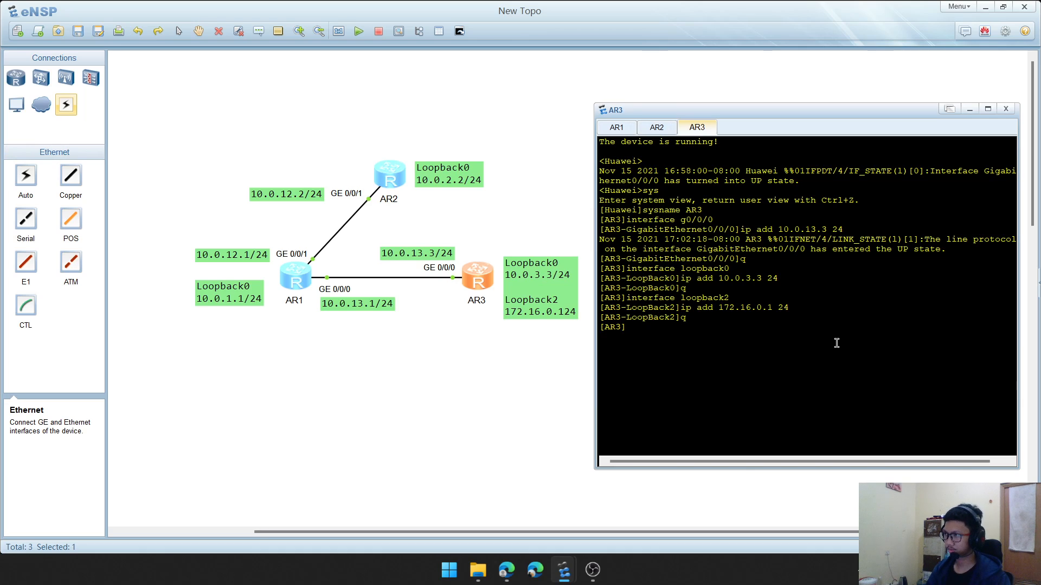
Run dis ip interface brief from AR3's system view to check its GigabitEthernet and loopback addresses
type("dis ip interface brief")
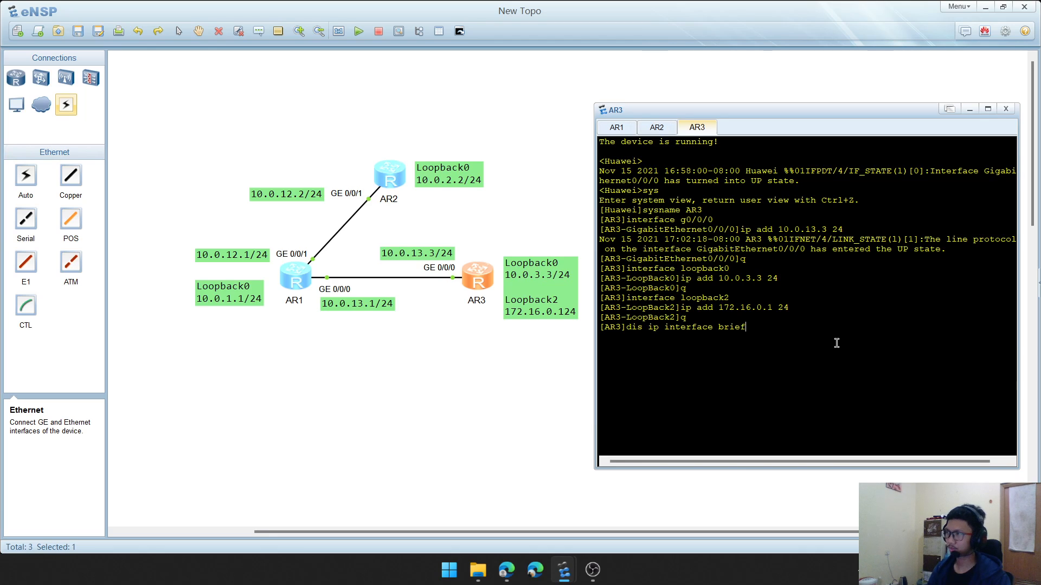
key("Return")
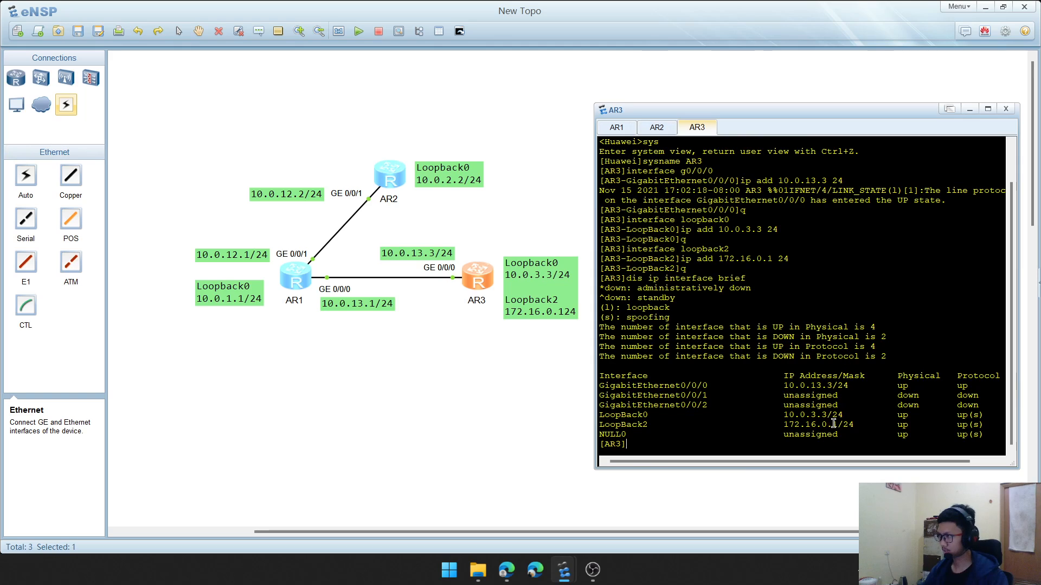
Edit the Loopback2 address in the topology note beside AR3 to read 172.16.0.12/4
double_click(570, 311)
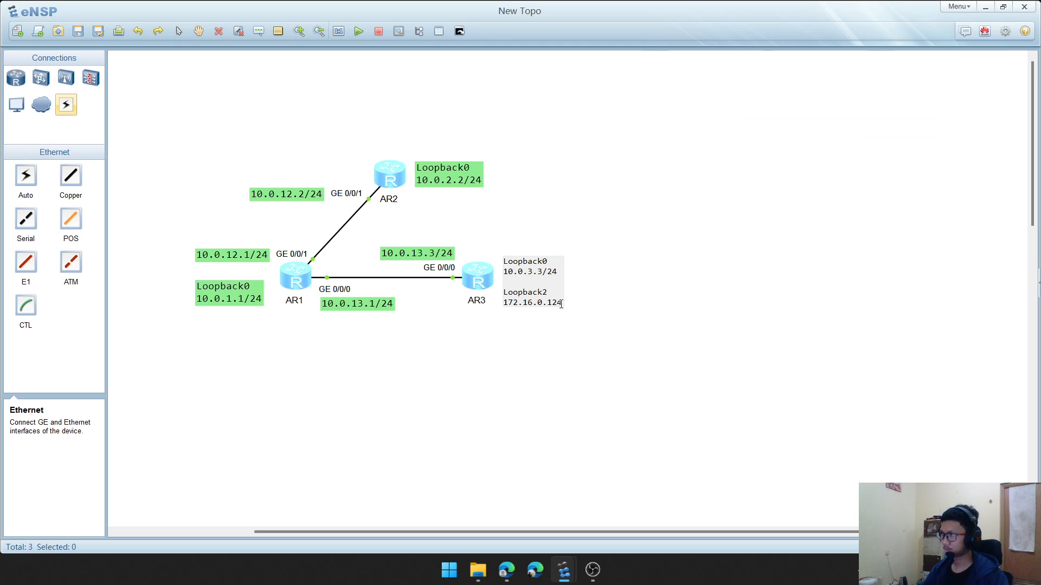
key("Left")
type("/")
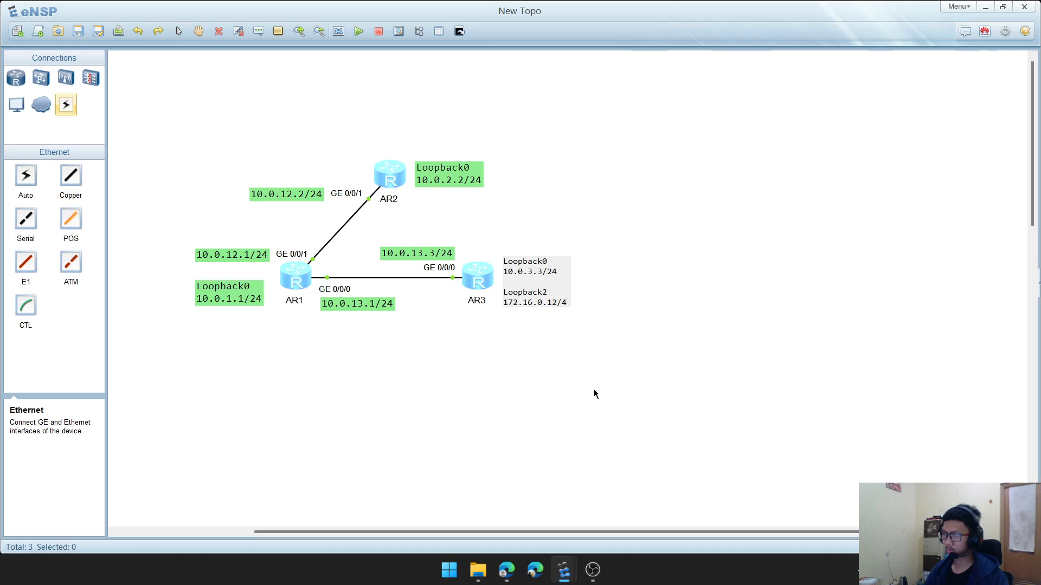
left_click(595, 394)
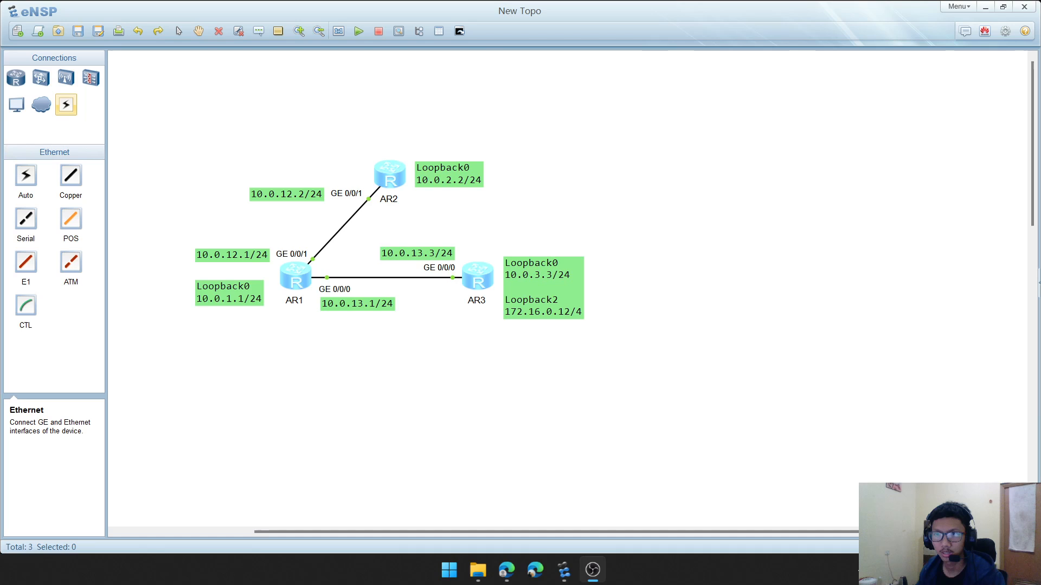
Switch to the HCIA lab guide PDF in Edge and read the Configure OSPF step with the R1 and R2 commands
key("alt+Tab")
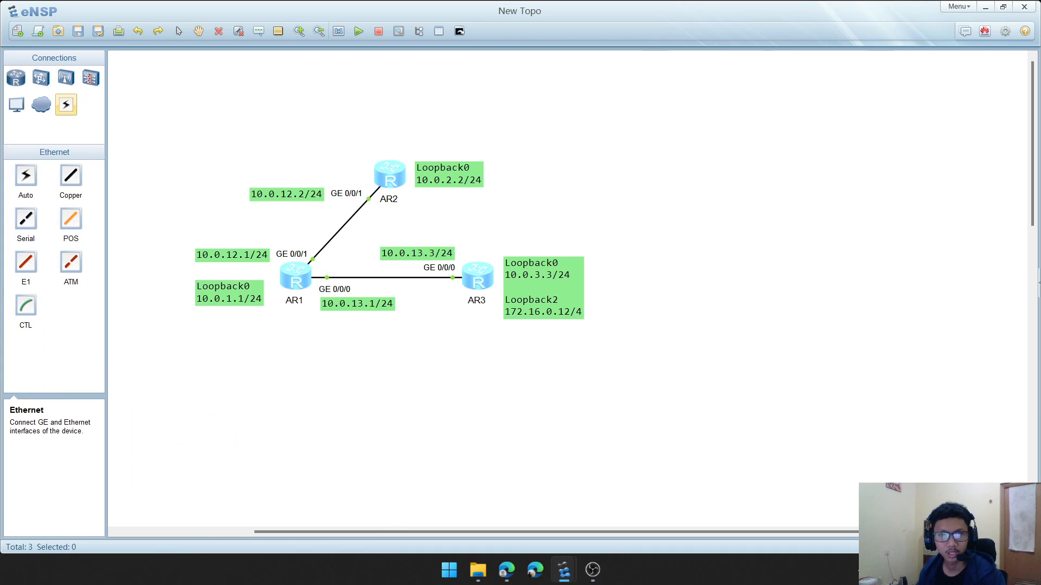
key("alt+Tab")
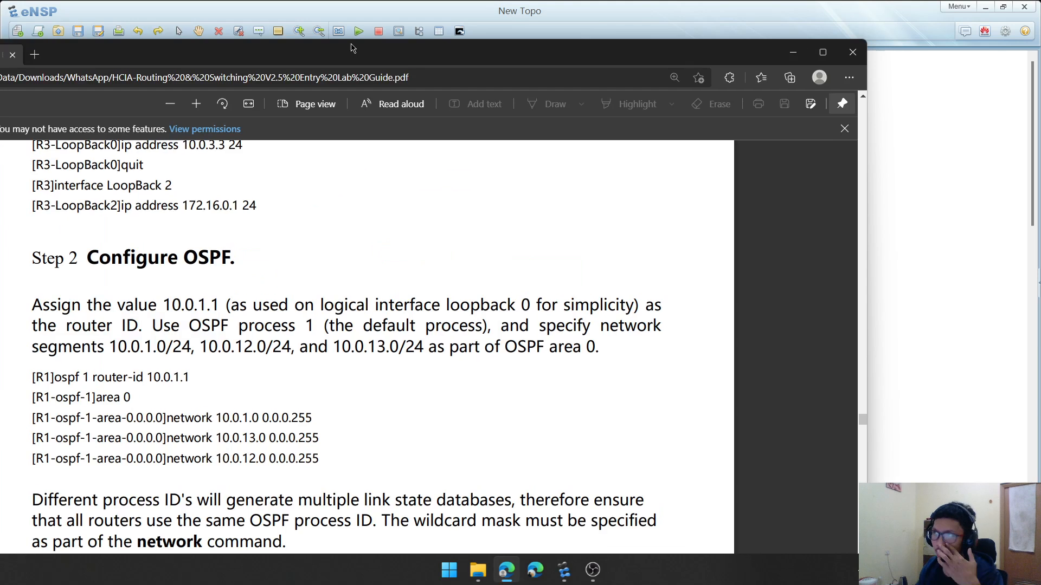
key("alt+Tab")
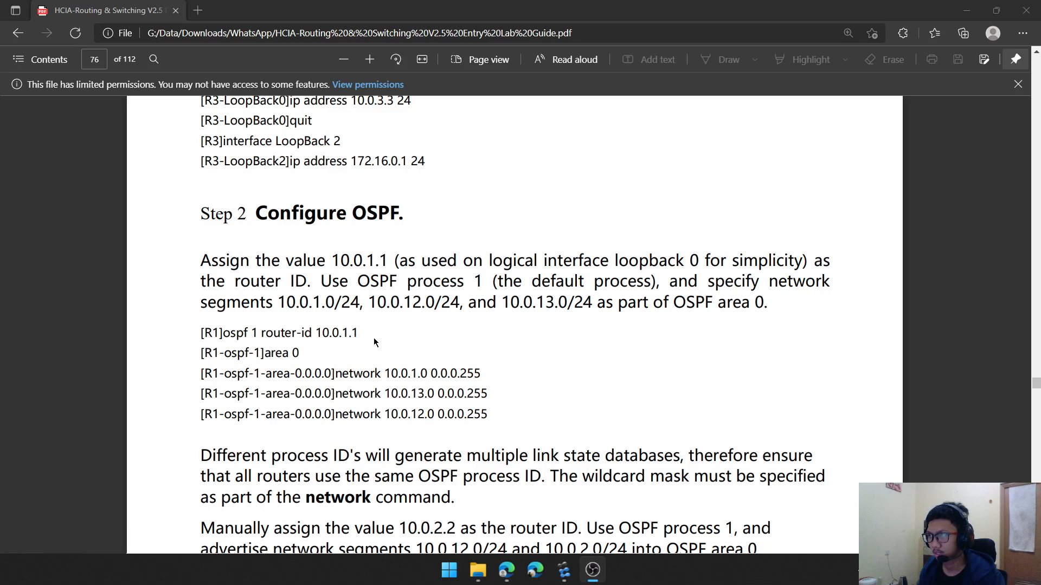
scroll(334, 280, "down", 1)
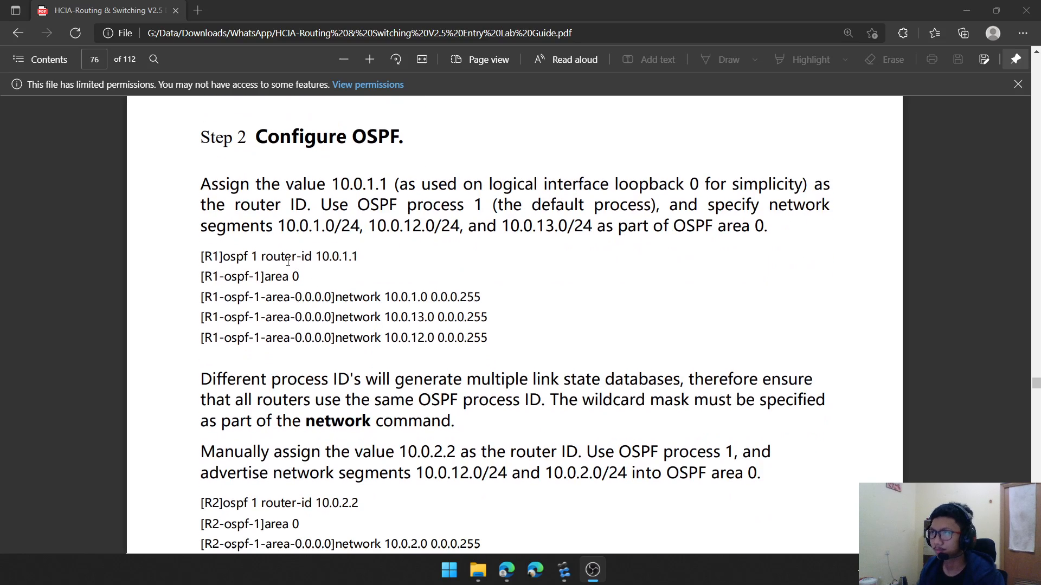
left_click_drag(196, 254, 515, 352)
scroll(224, 280, "down", 3)
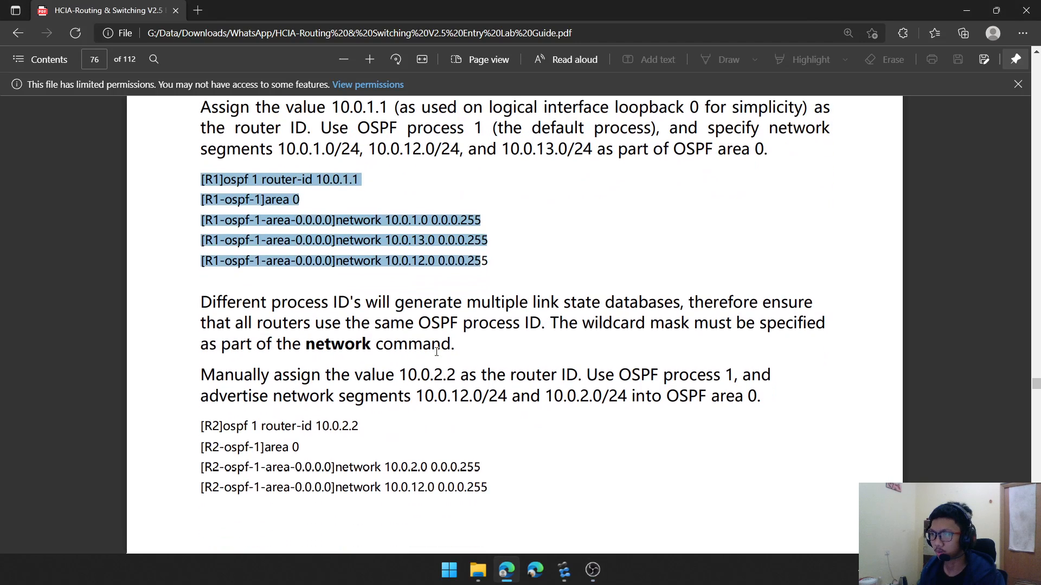
Read the OSPF commands for R2 and R3 in the lab guide, then return to the R1 commands under Configure OSPF
scroll(224, 280, "down", 2)
scroll(255, 292, "up", 2)
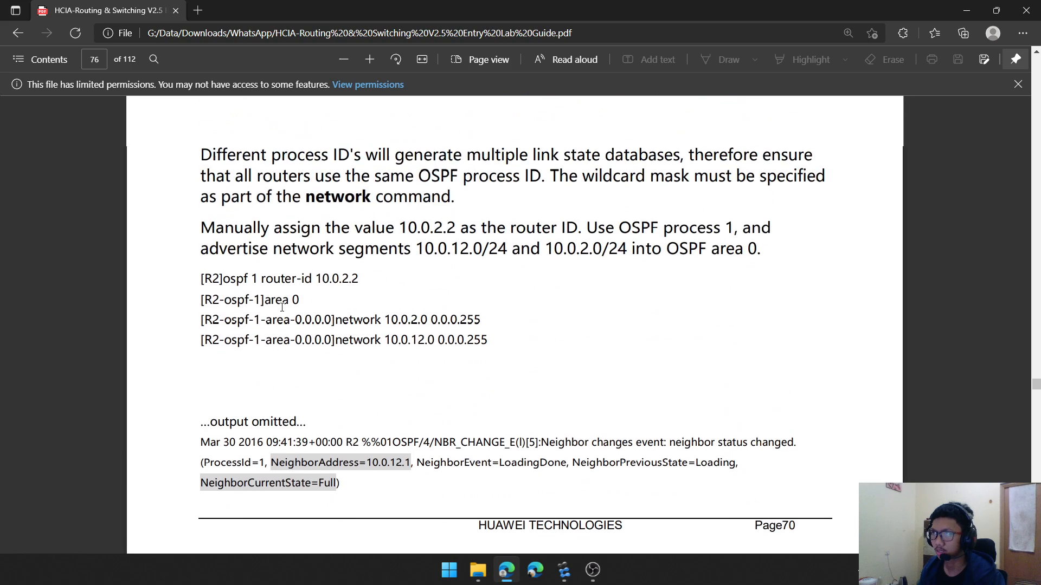
scroll(280, 304, "down", 1)
scroll(282, 307, "down", 3)
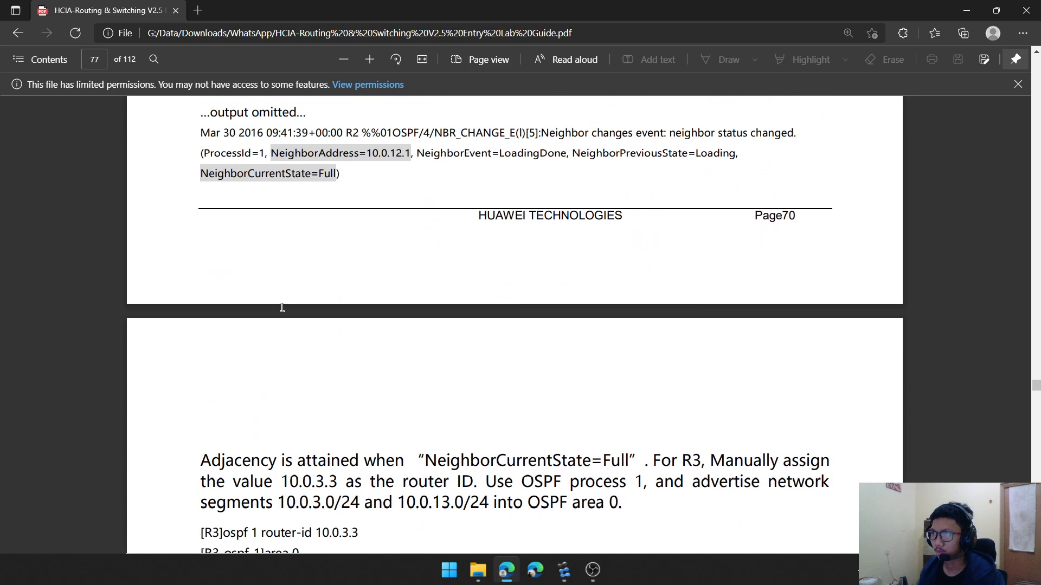
scroll(261, 151, "down", 3)
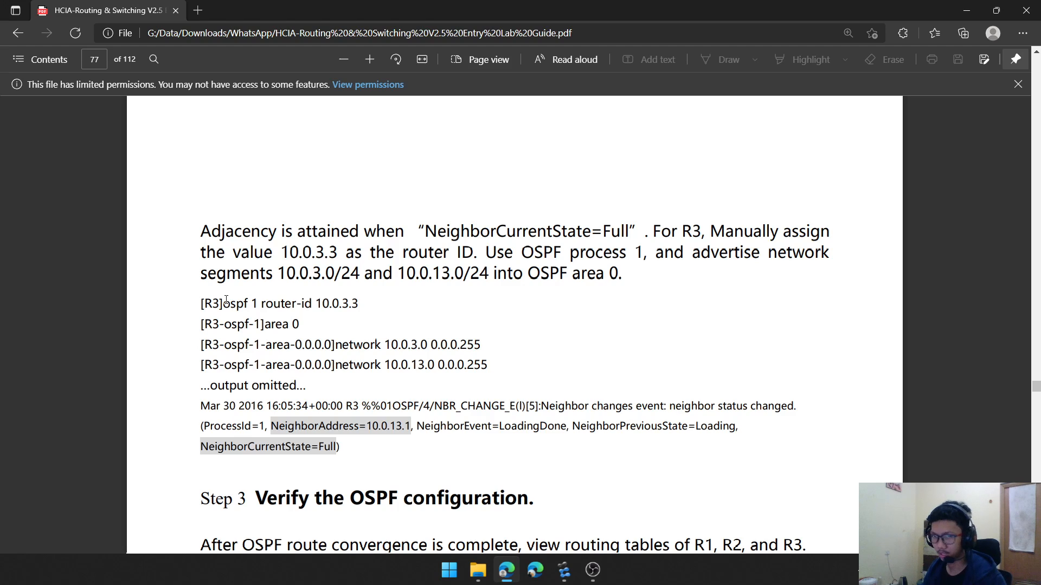
scroll(222, 301, "down", 2)
scroll(225, 304, "up", 8)
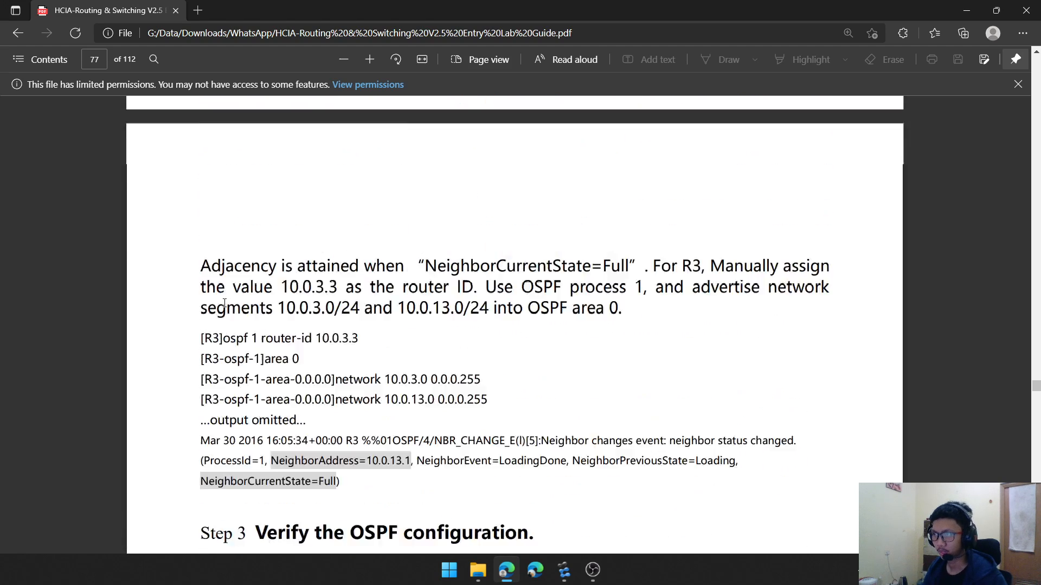
scroll(225, 308, "up", 3)
Switch to the eNSP console window, place it beside the lab guide and bring up AR1's console with several blank prompt lines
left_click(620, 501)
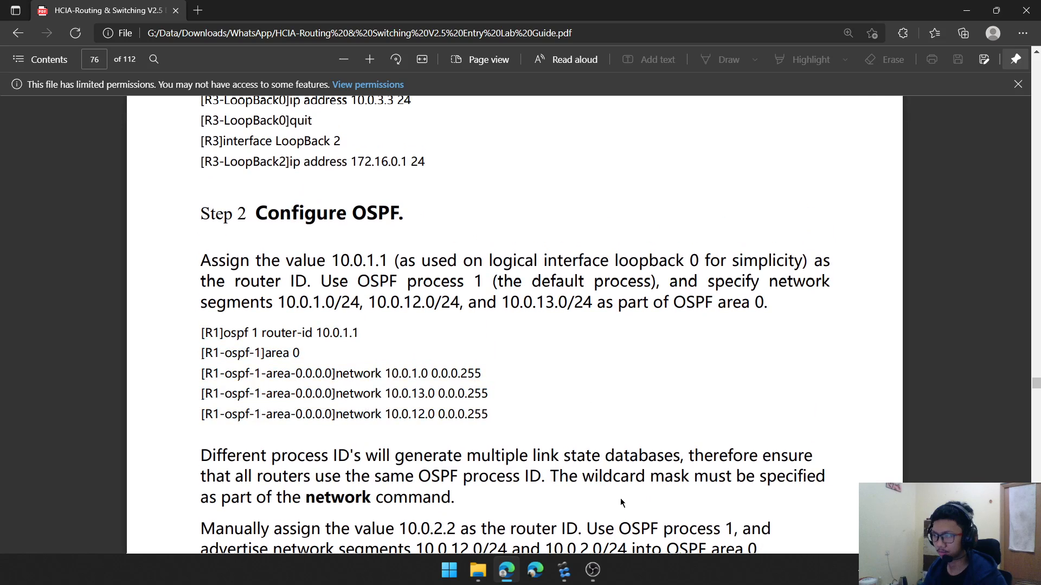
mouse_move(566, 569)
left_click(633, 507)
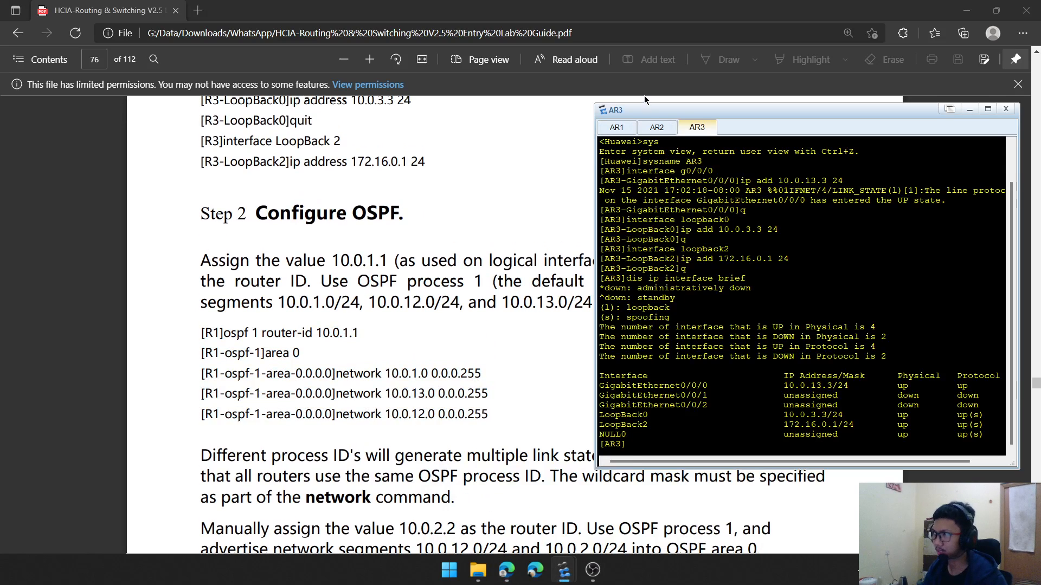
left_click_drag(646, 114, 620, 96)
left_click(591, 110)
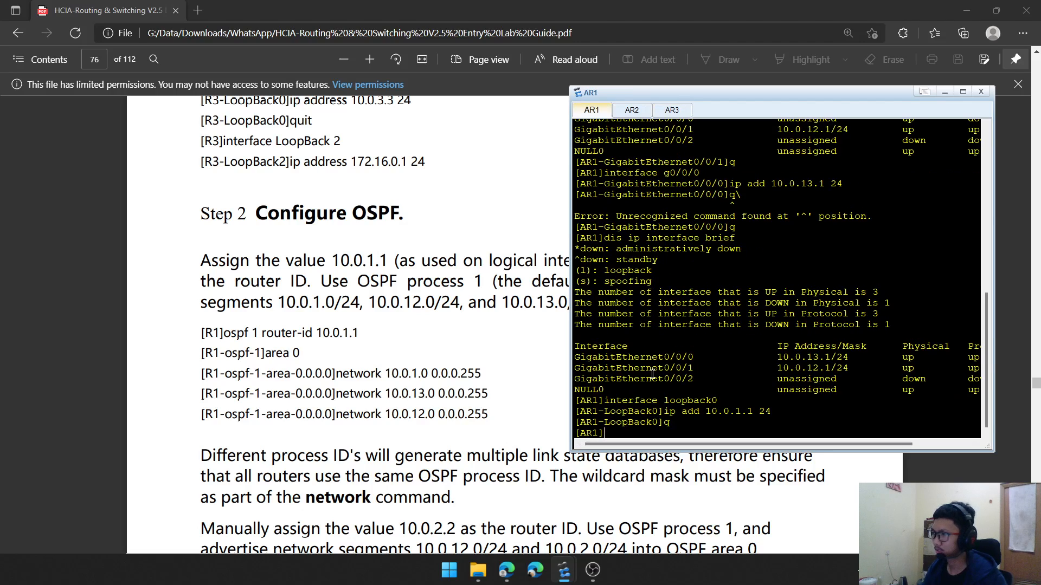
key("Return")
key("Return")
key("Return")
key("Return")
key("Return")
key("Return")
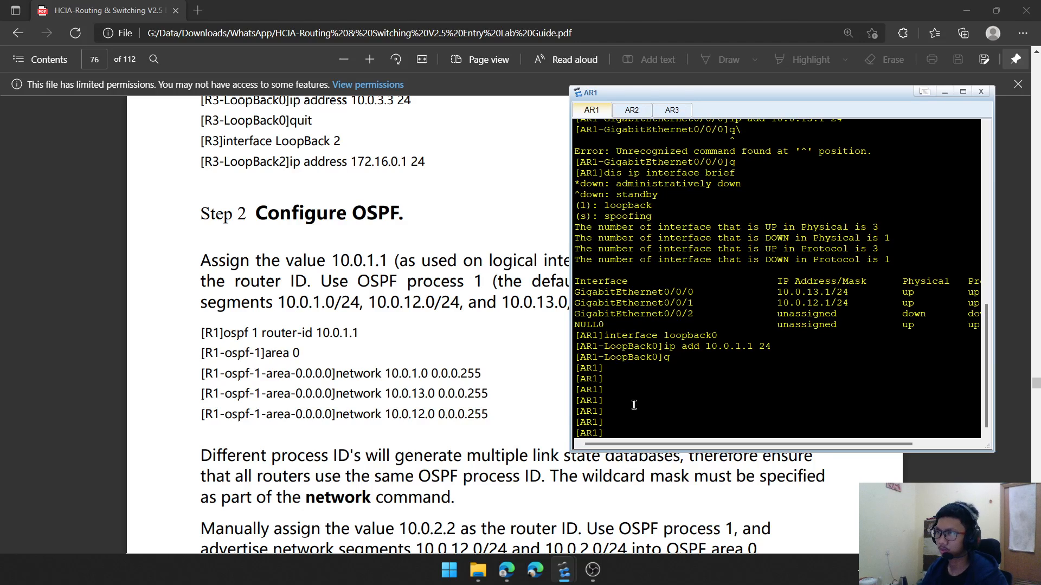
Start OSPF process 1 on AR1 with router ID 10.0.1.1 and enter area 0
type("ospf ")
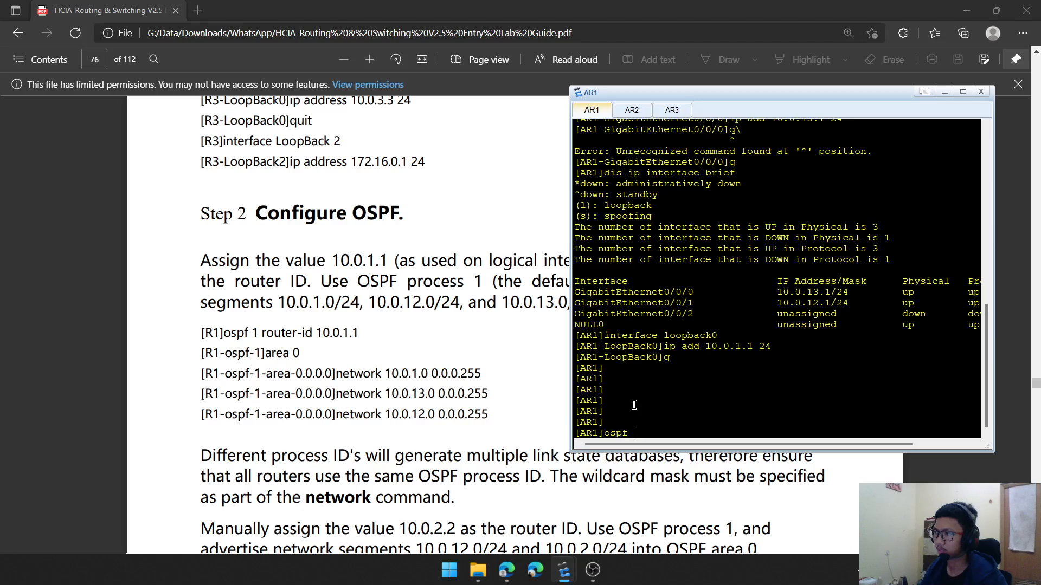
type("1 route")
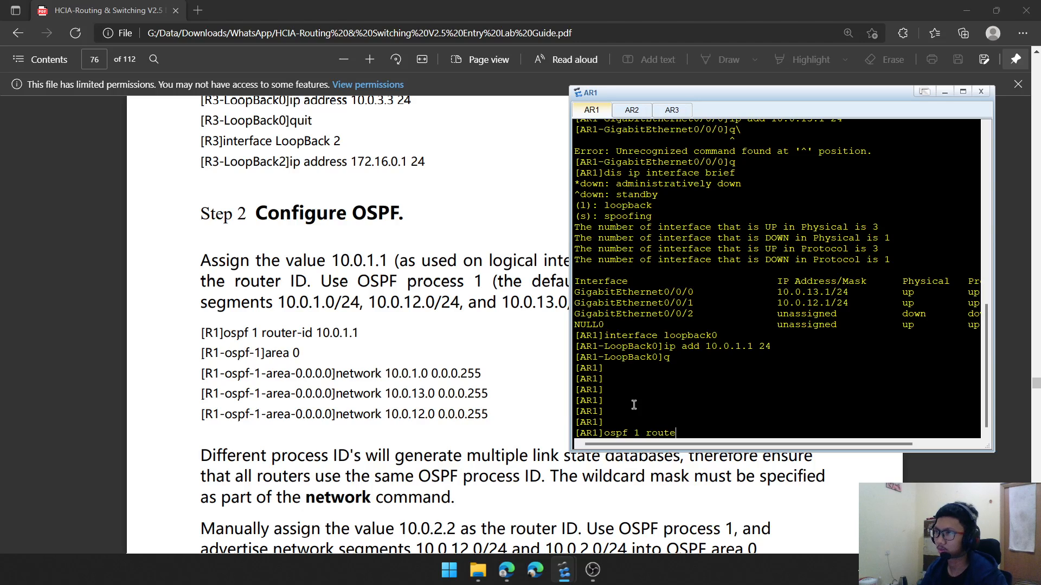
type("r")
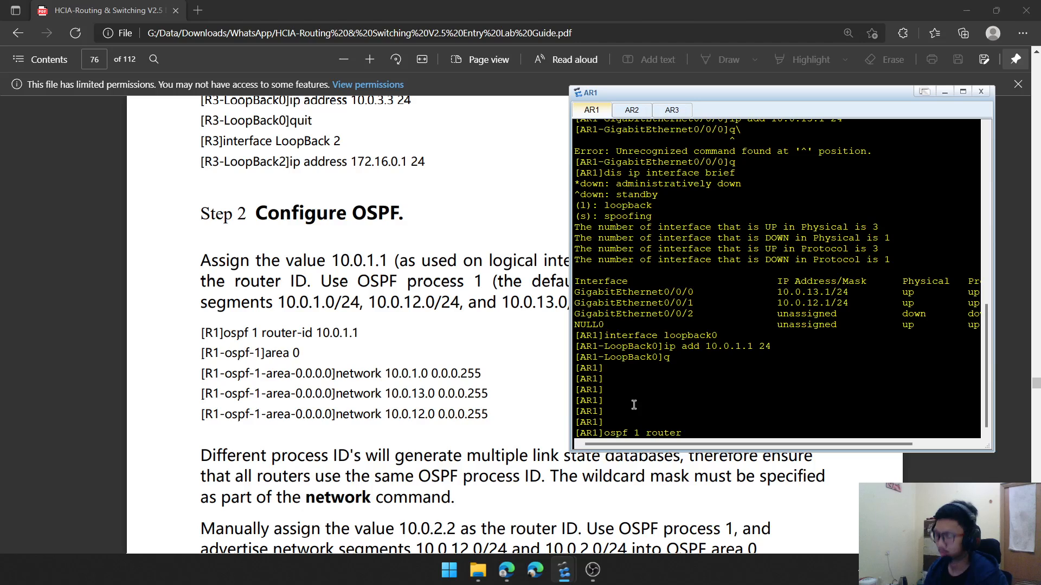
type("-id 10.0.1.1")
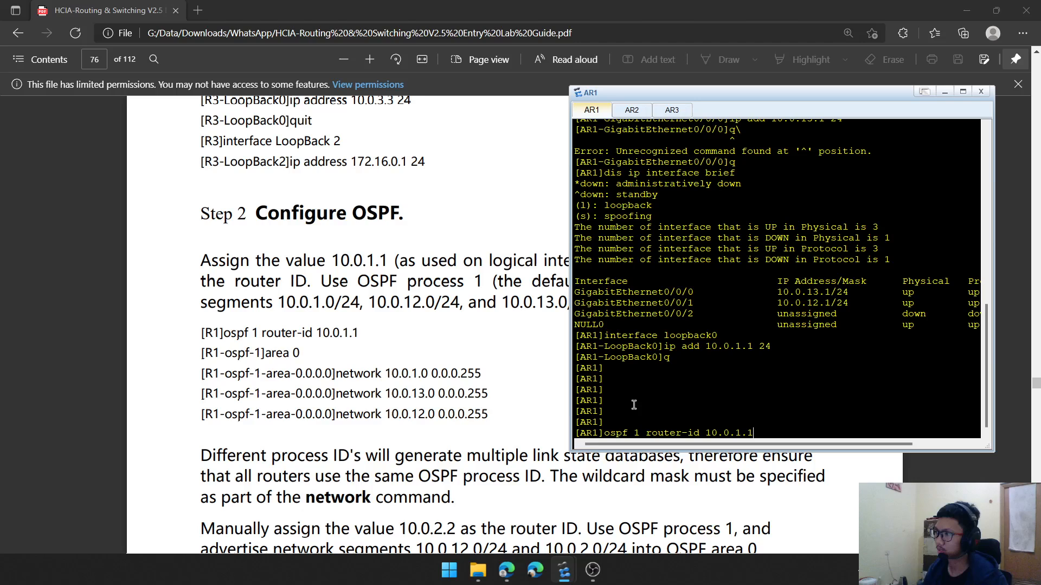
key("Return")
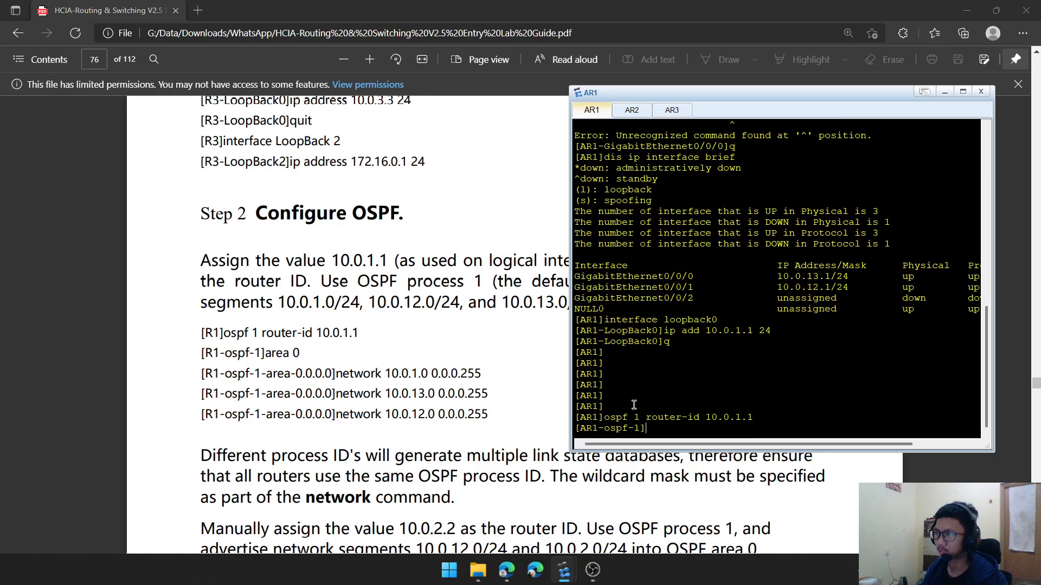
type("area 0")
key("Return")
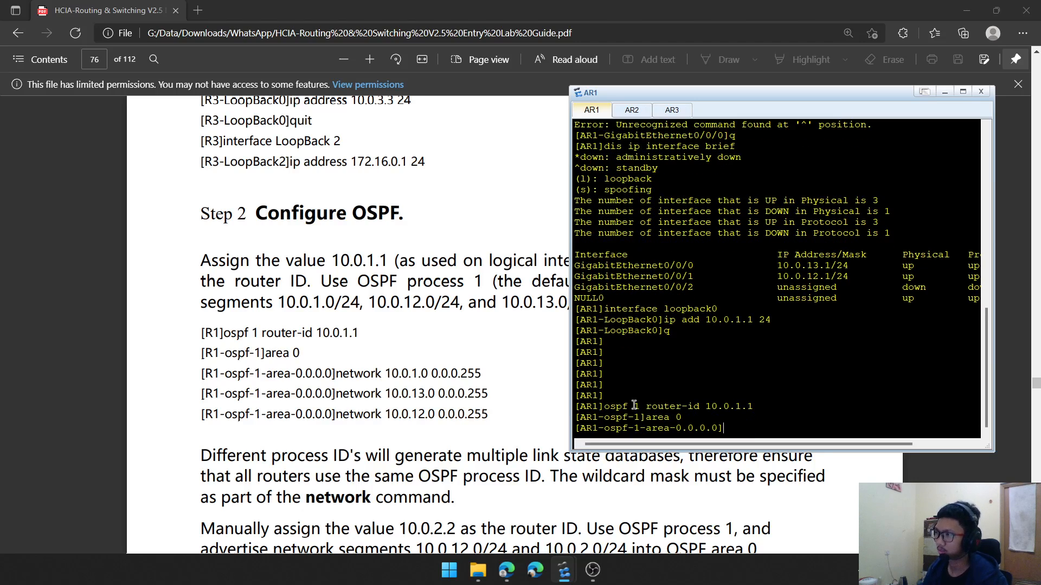
Advertise network 10.0.1.0 with wildcard mask 0.0.0.255 in AR1's OSPF area 0, checking the command against the lab guide
type("network ")
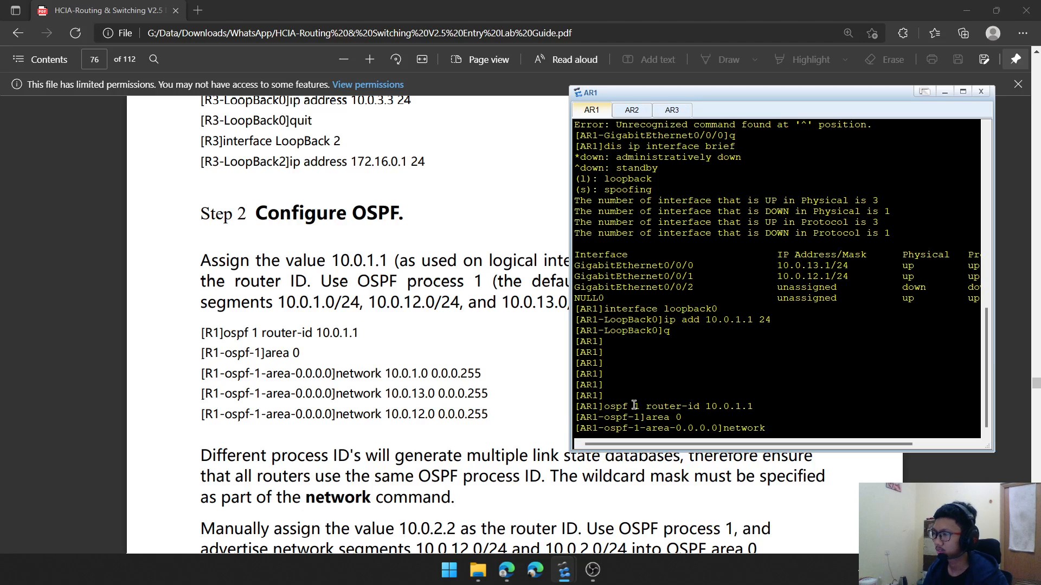
type("1")
type("0.0.10")
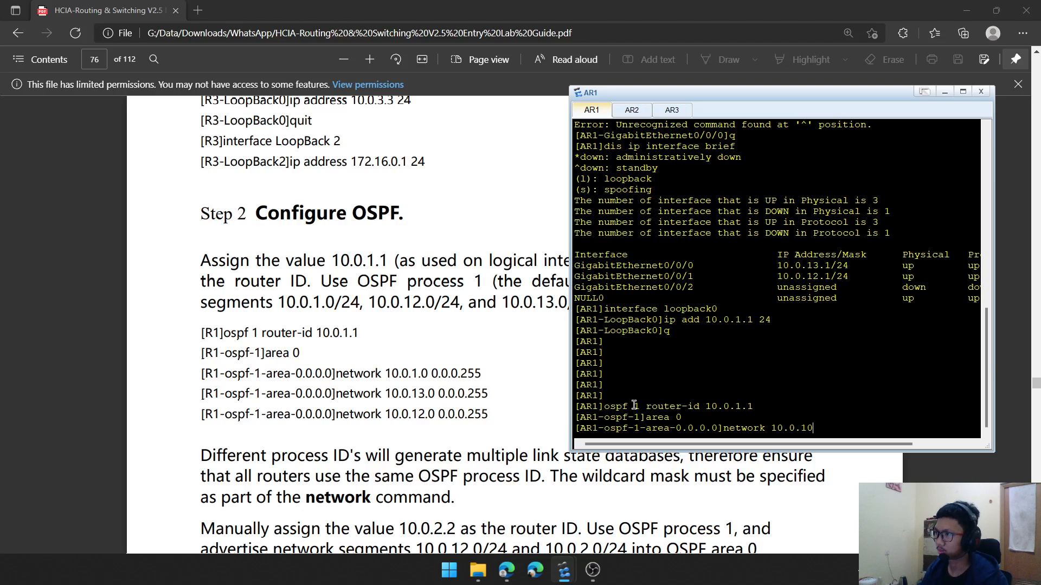
key("BackSpace")
type(".1.")
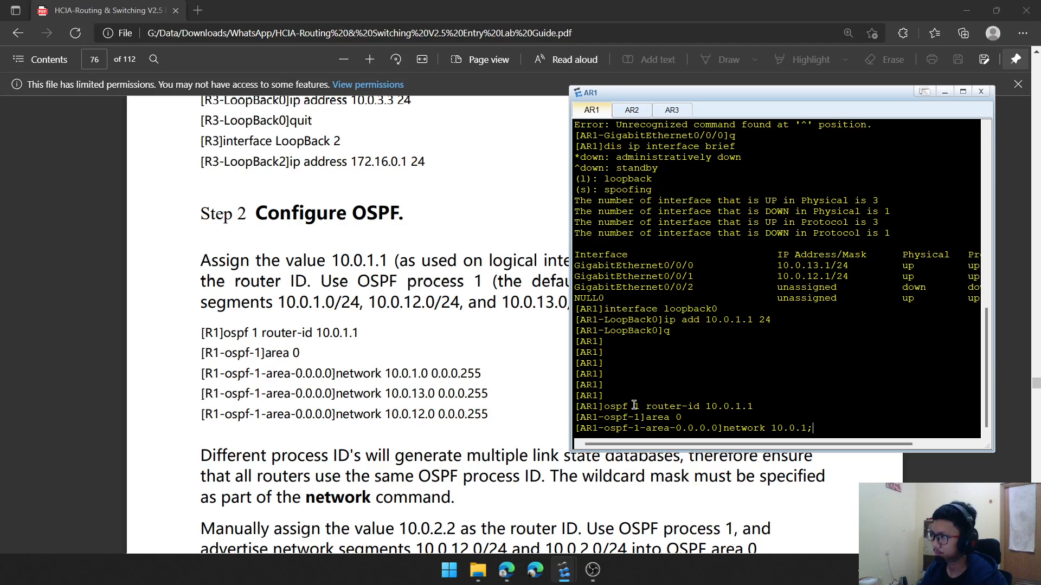
type("0")
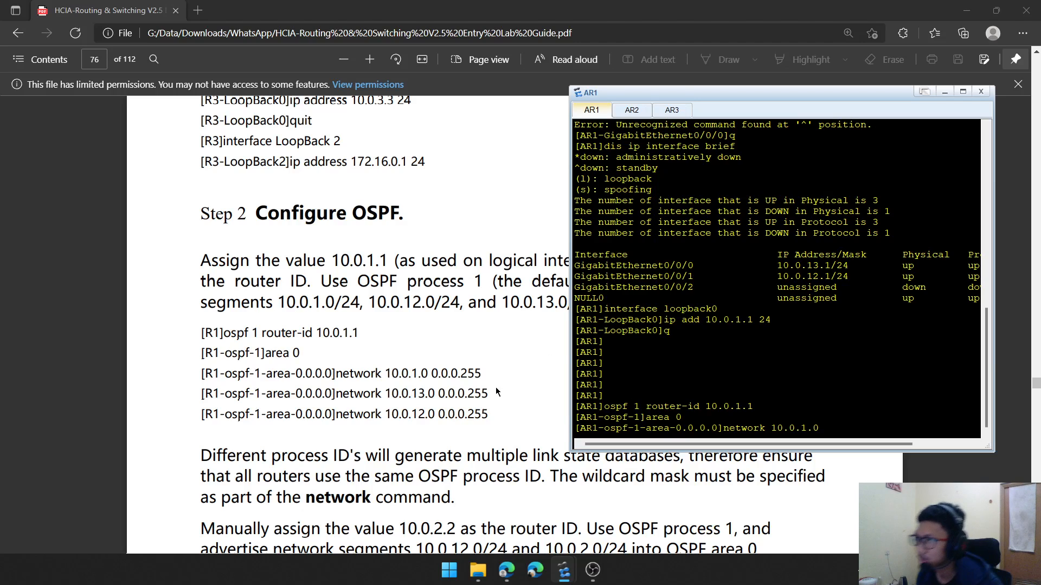
left_click_drag(384, 374, 428, 374)
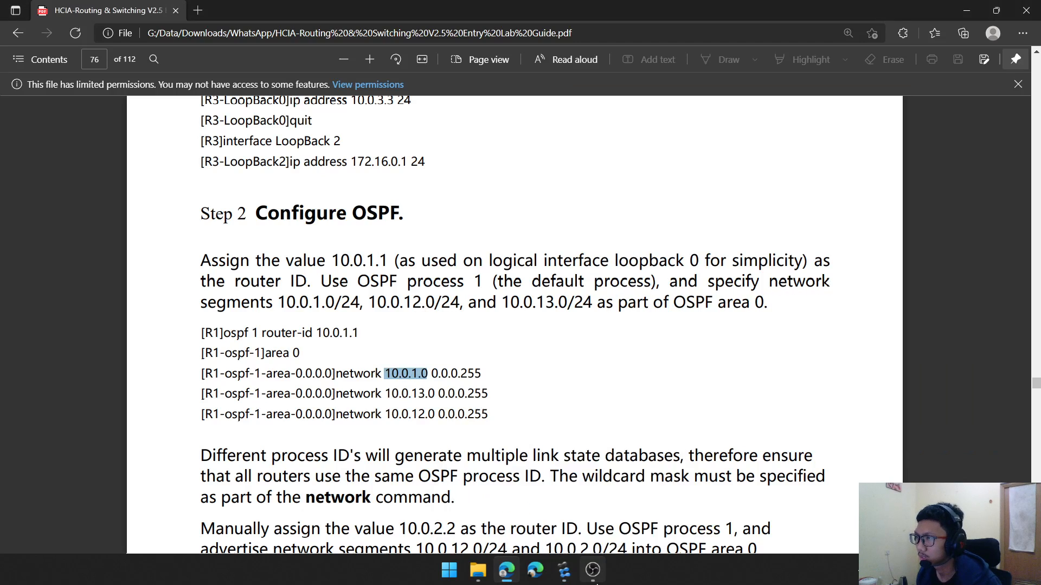
mouse_move(564, 570)
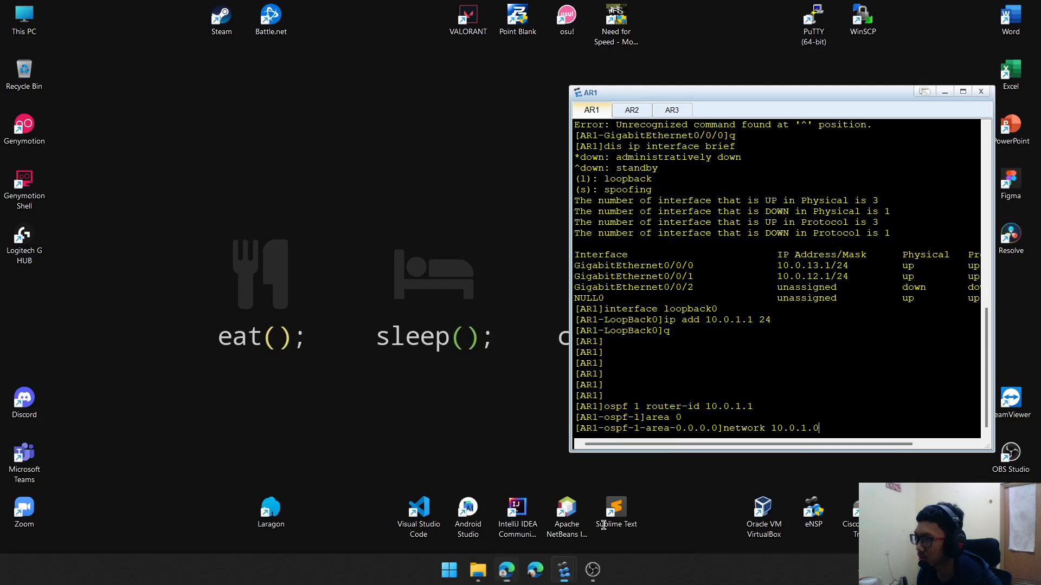
left_click(632, 488)
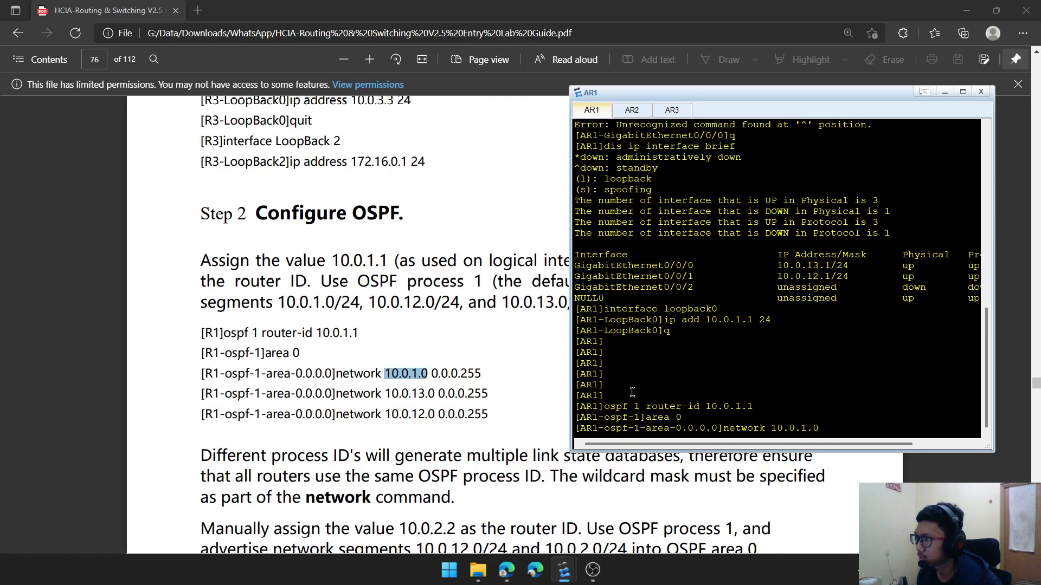
scroll(390, 390, "down", 2)
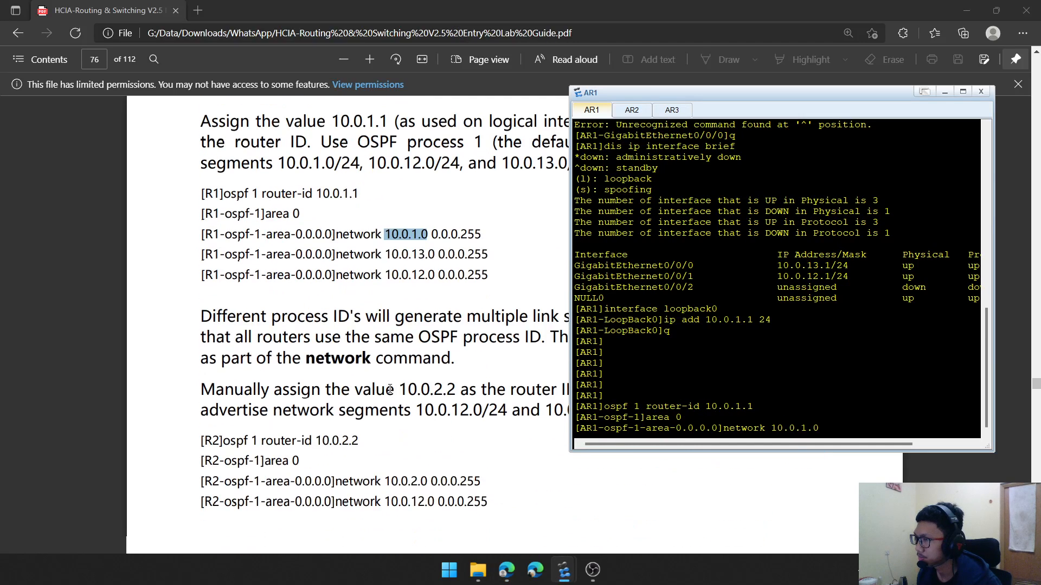
scroll(390, 389, "up", 2)
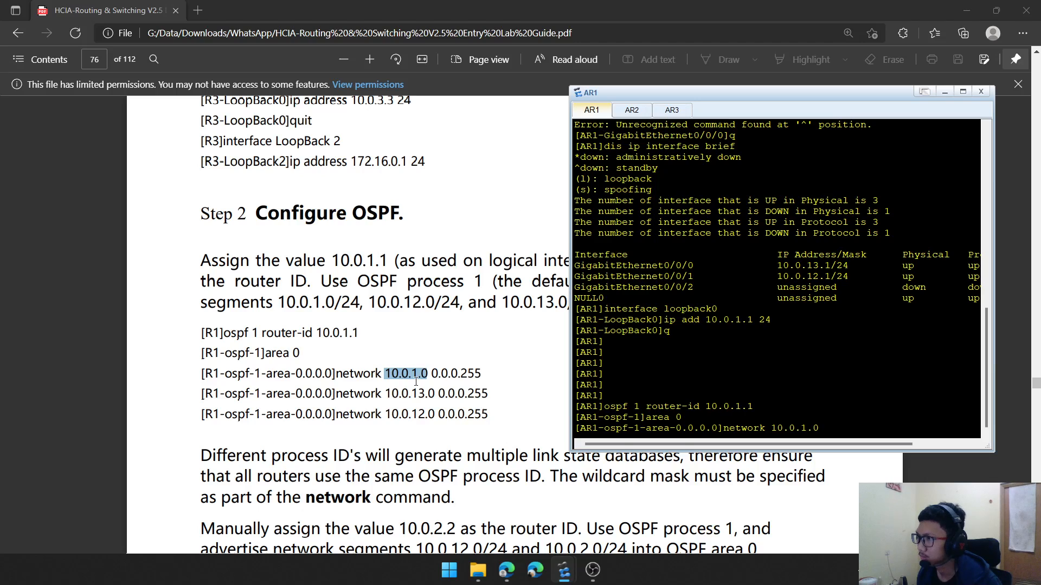
left_click(415, 381)
mouse_move(564, 570)
left_click(639, 538)
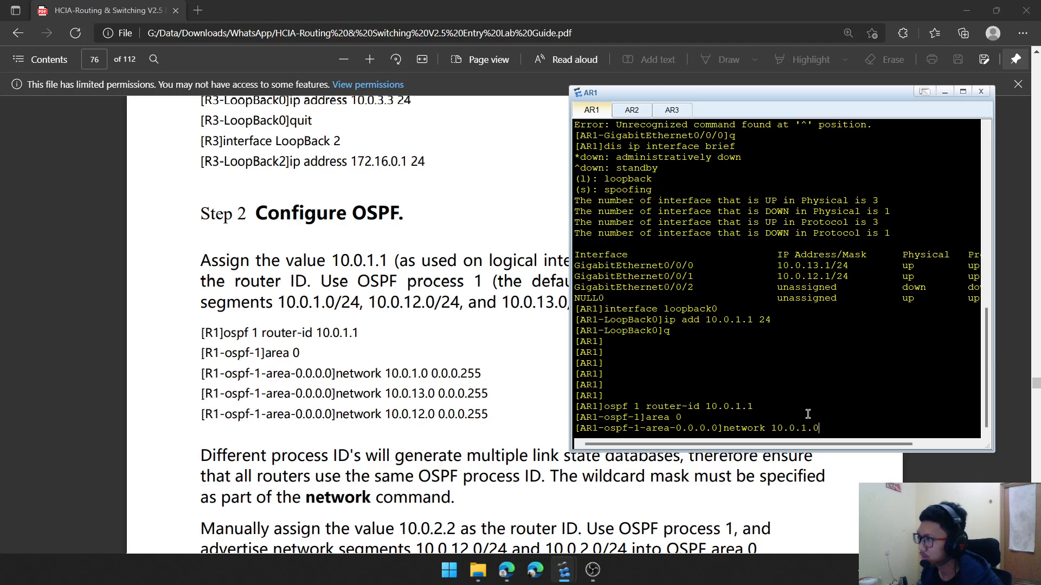
type("0.0.0")
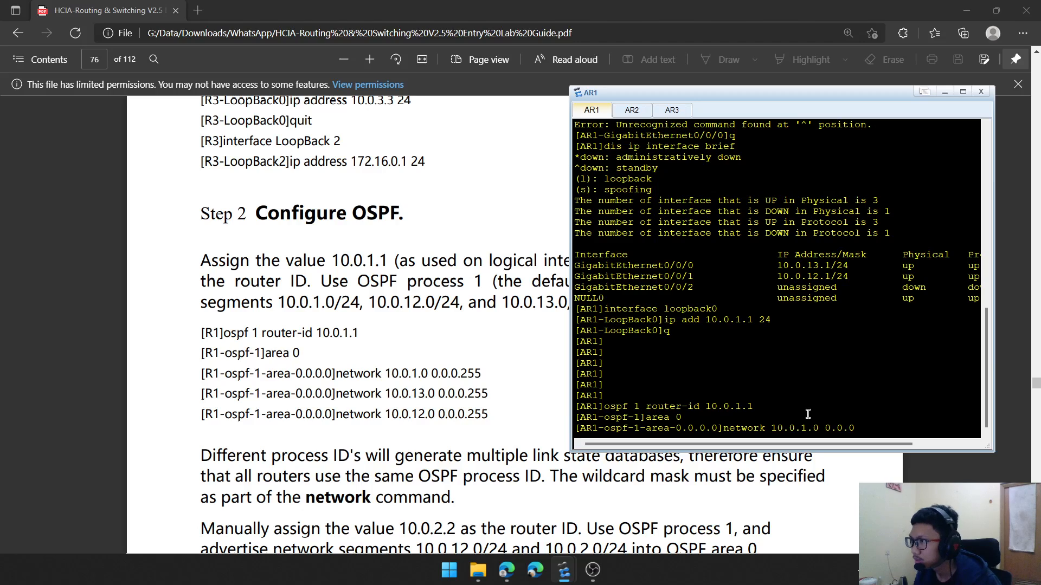
type("255")
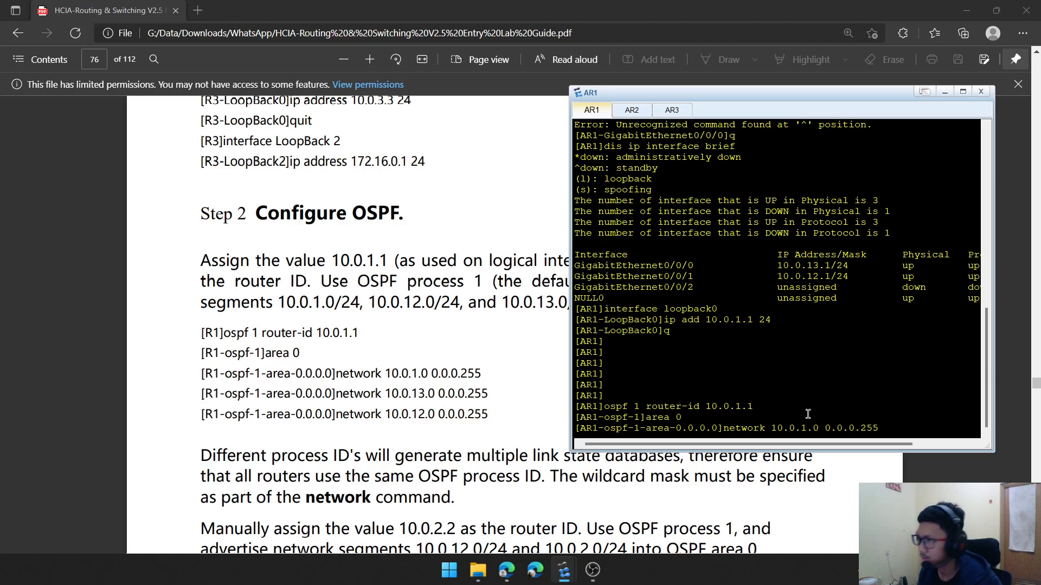
key("Return")
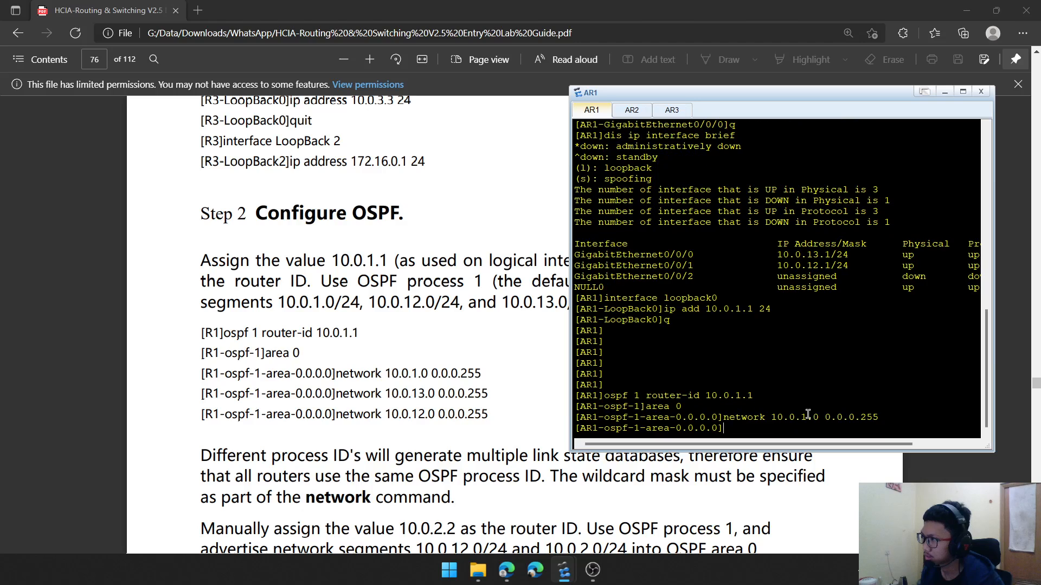
Advertise network 10.0.13.0 with wildcard mask 0.0.0.255 in AR1's OSPF area 0
type("network")
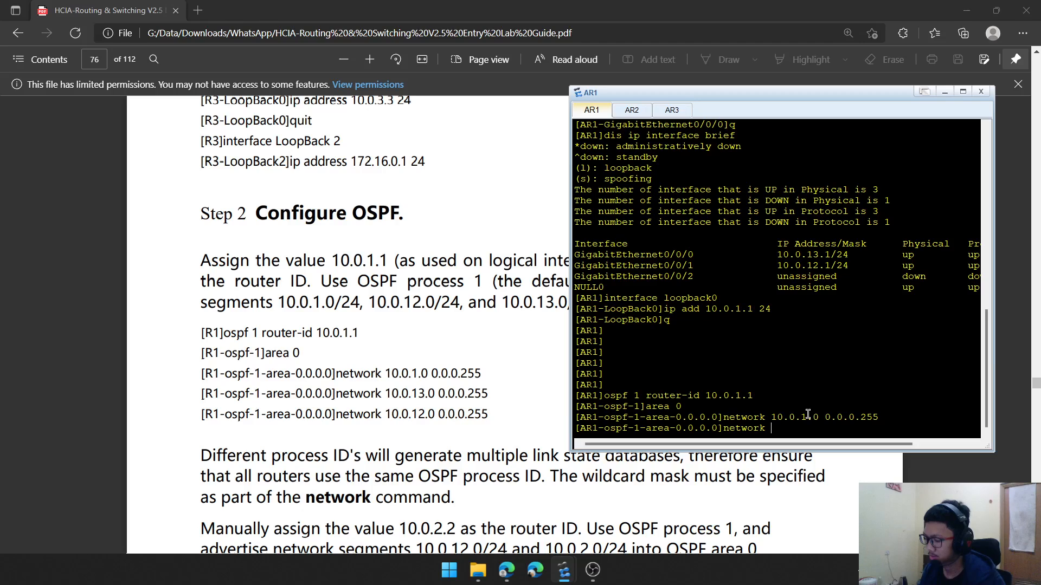
type(" 10.0.13.")
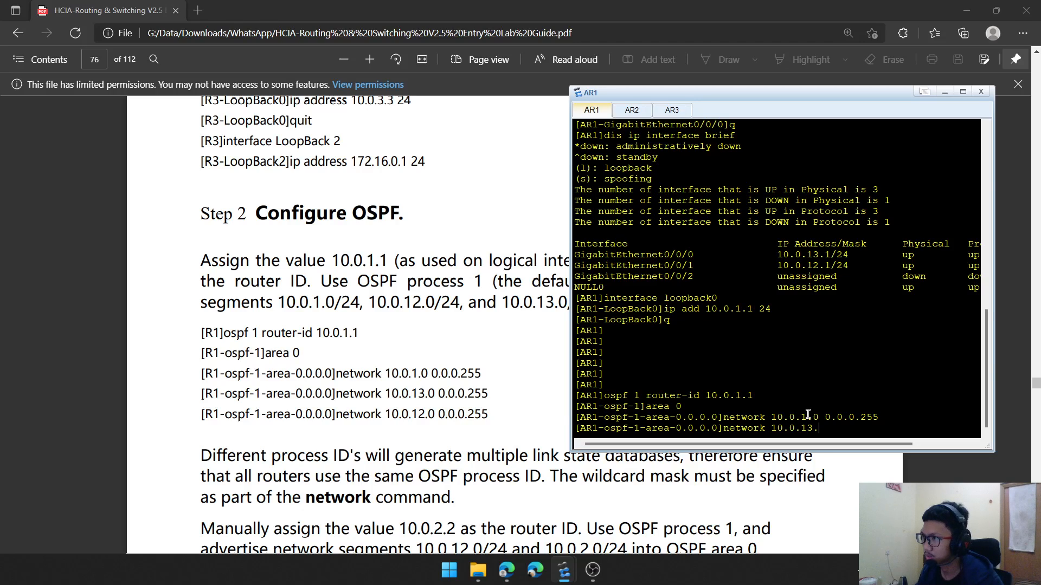
type("0 0.0.0")
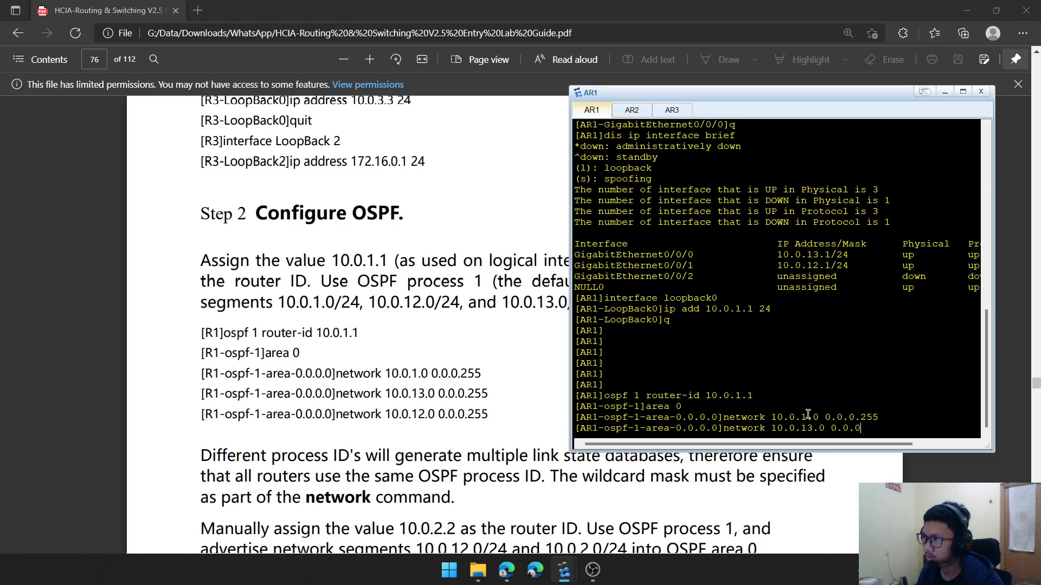
type(".255")
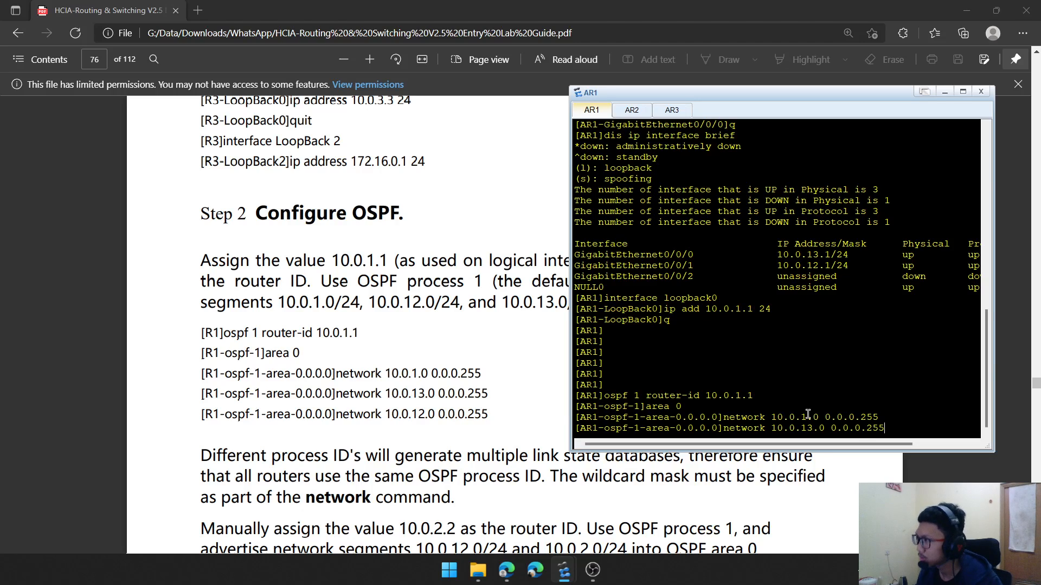
key("Return")
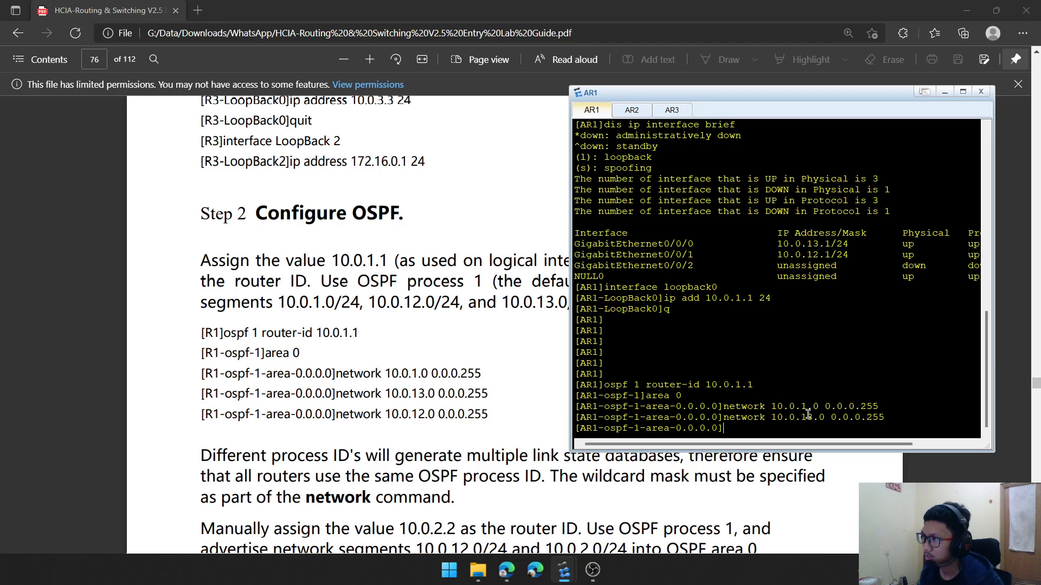
Advertise network 10.0.12.0 with wildcard mask 0.0.0.255 in AR1's OSPF area 0, checking the command against the lab guide
left_click(441, 395)
left_click_drag(441, 395, 465, 395)
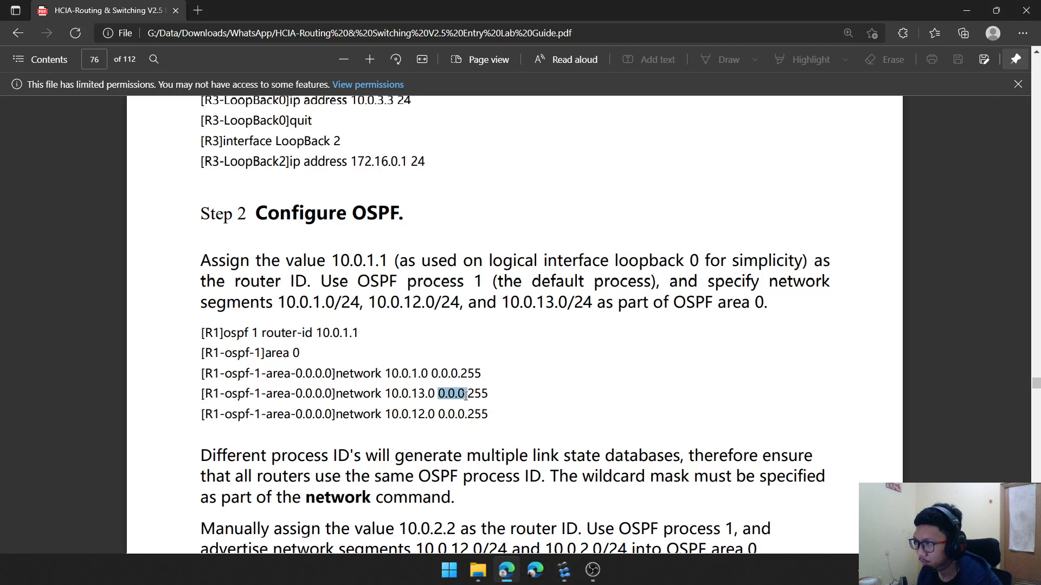
left_click(381, 412)
left_click(633, 507)
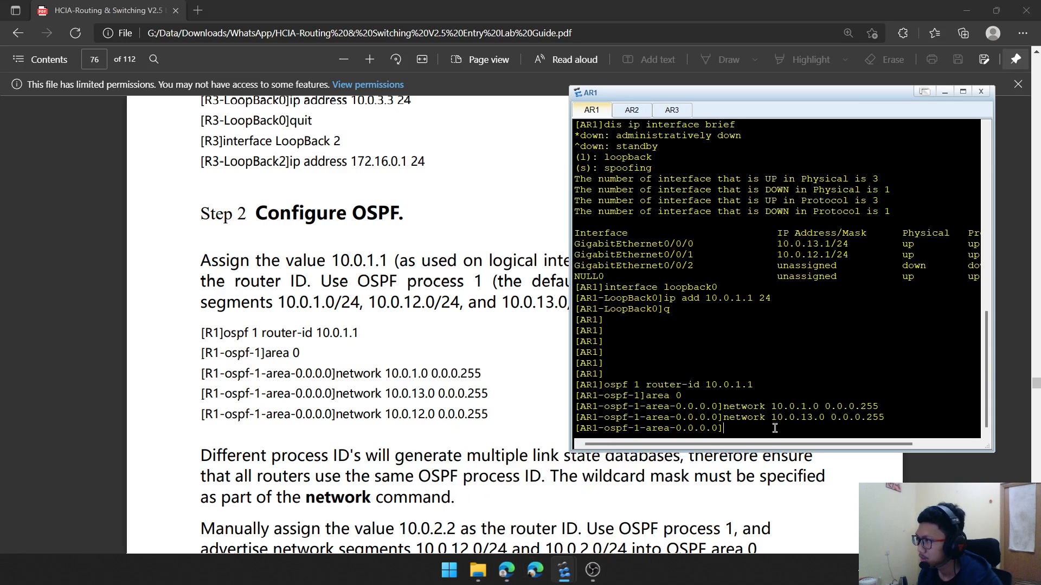
type("network ")
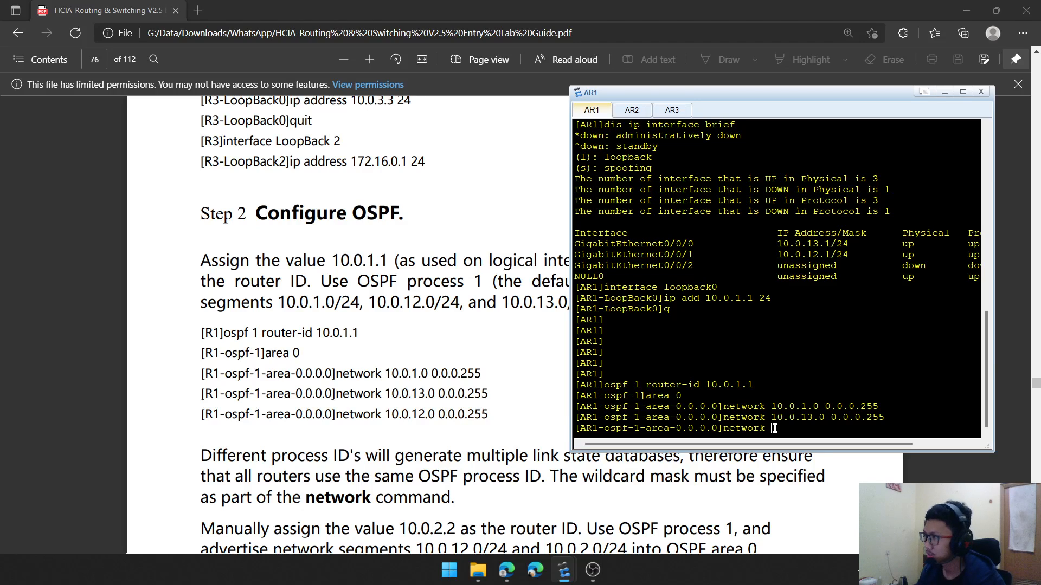
type("10.0.12.0")
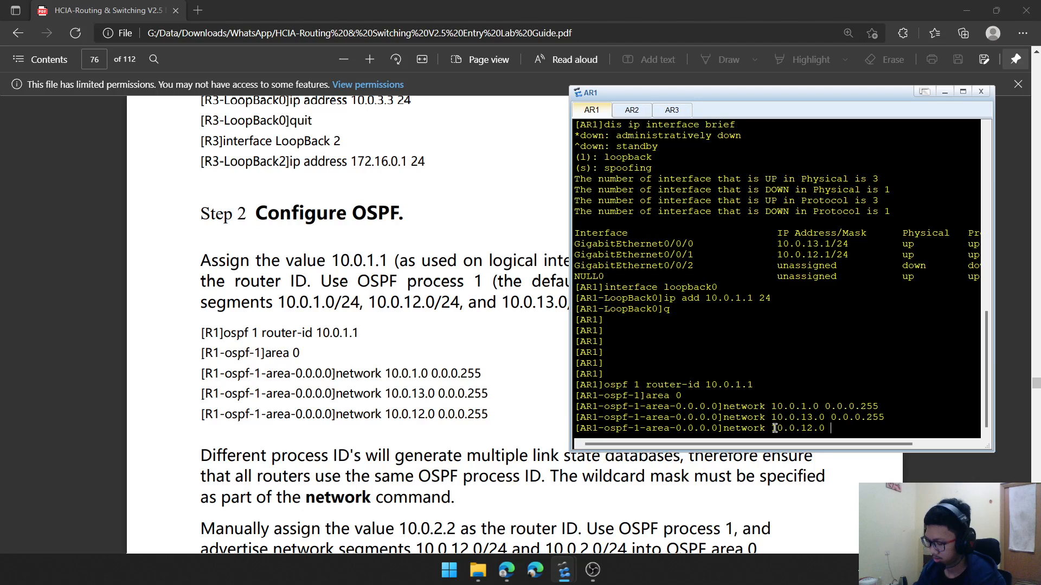
type(" 0.0.0.255")
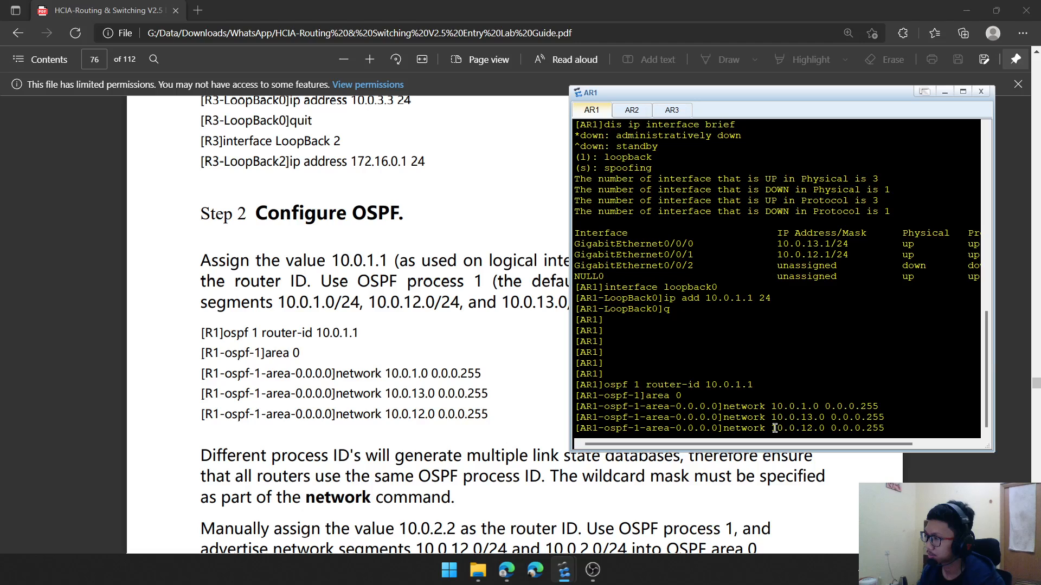
key("Return")
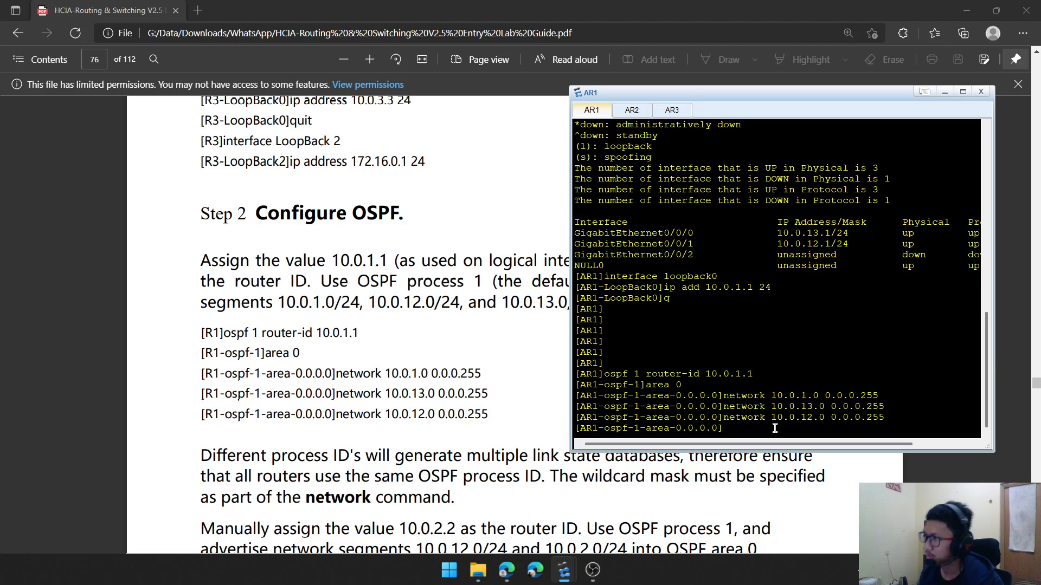
Bring the lab guide to the R2 OSPF commands and open AR2's console with several blank prompt lines
scroll(399, 340, "down", 4)
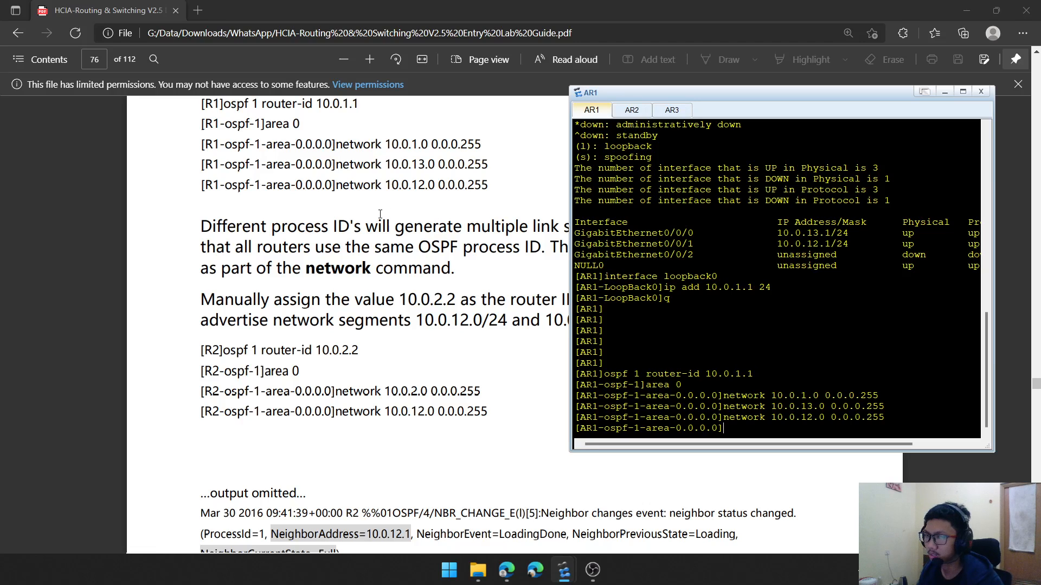
left_click(636, 114)
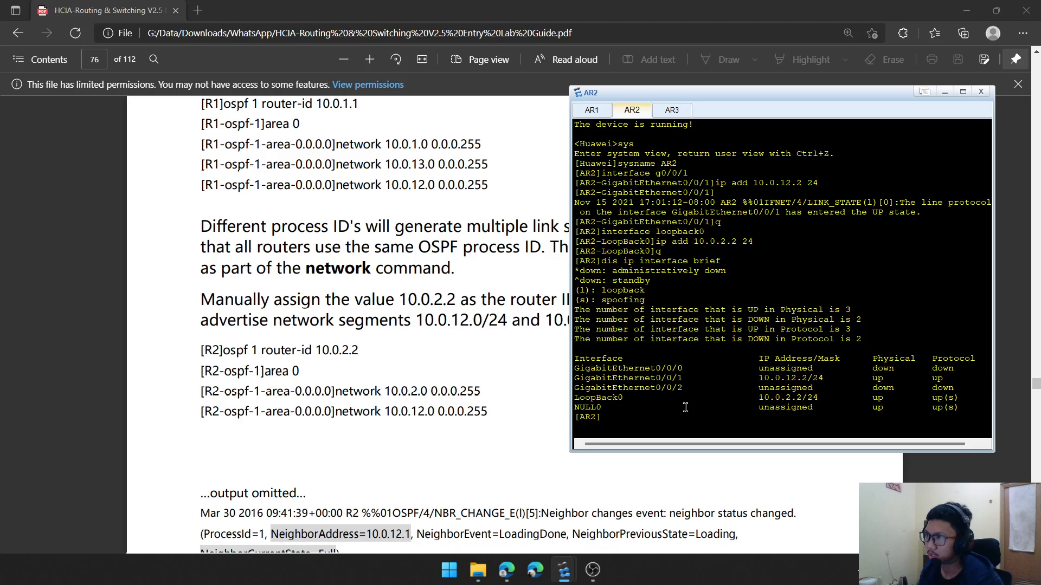
key("Return")
key("Return")
key("Return")
key("Return")
key("Return")
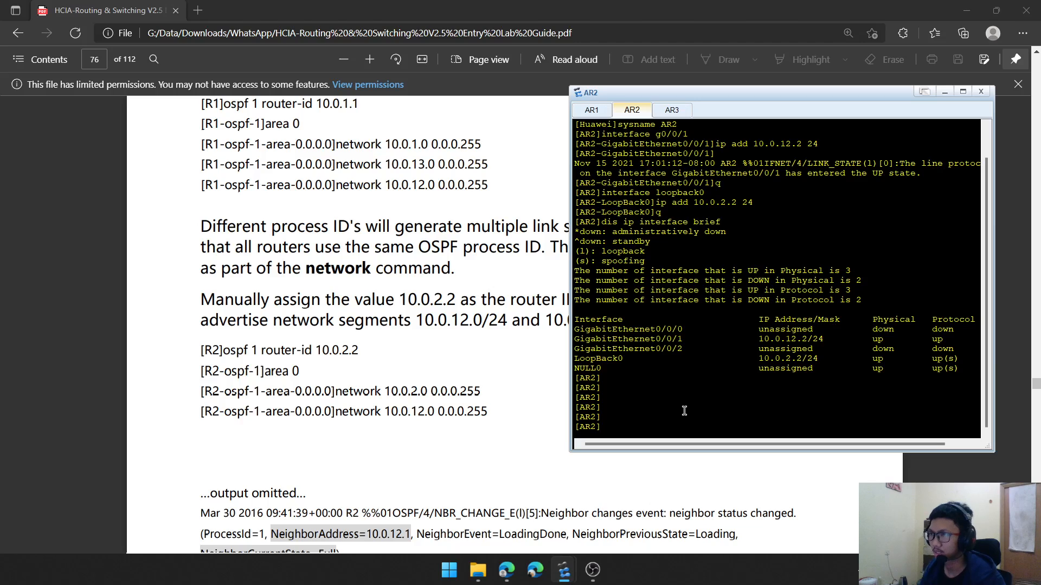
Start OSPF process 1 on AR2 with router ID 10.0.2.2 and enter area 0
type("ospf 1")
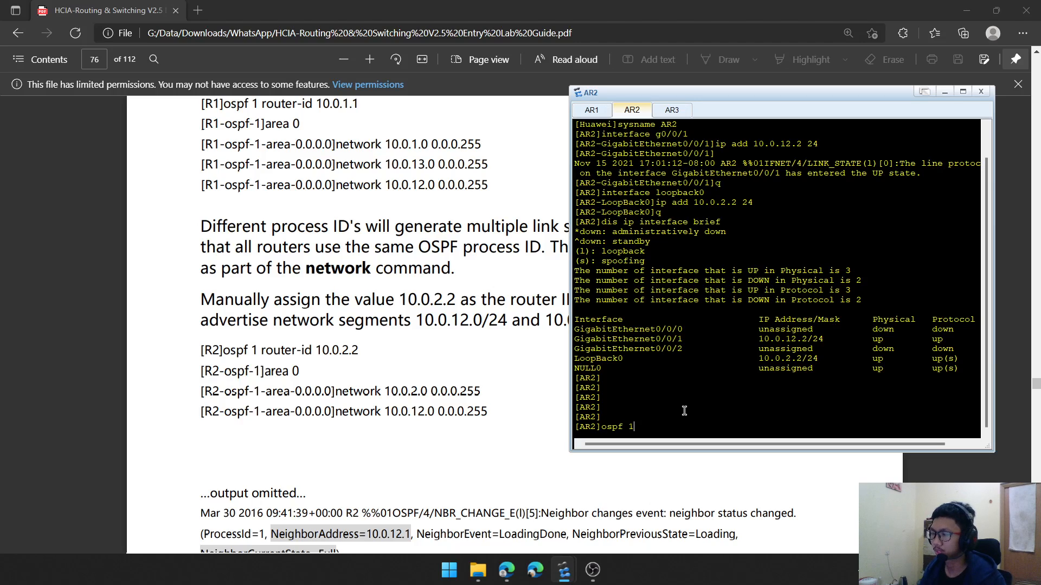
type(" router-i")
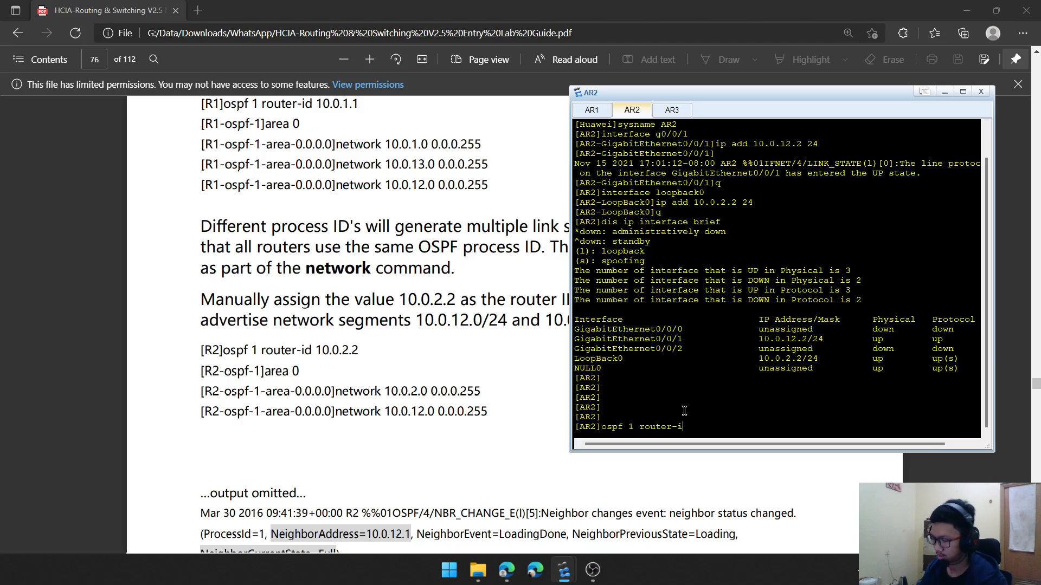
type("d 10.0.2.2")
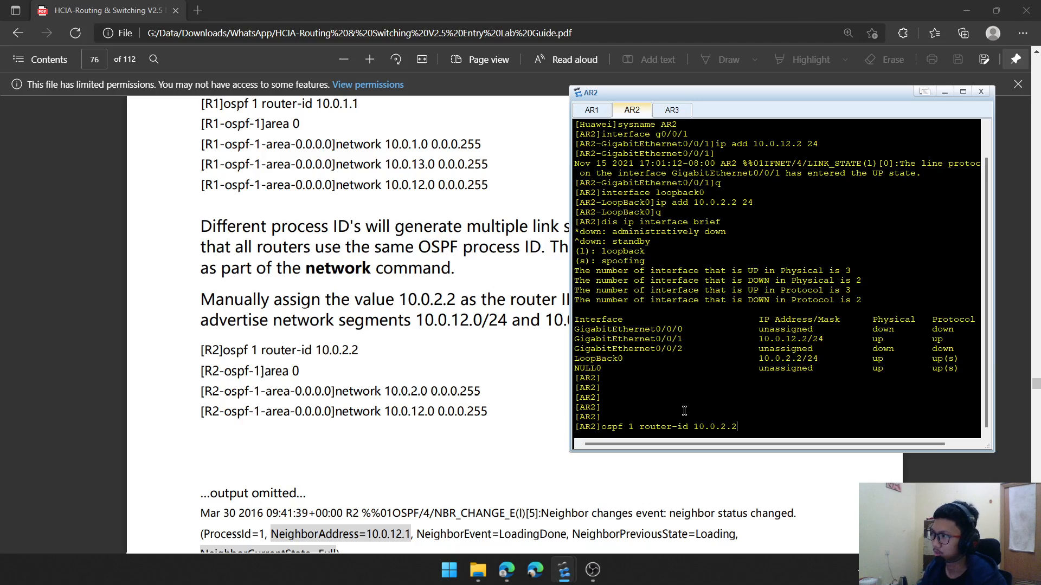
key("Return")
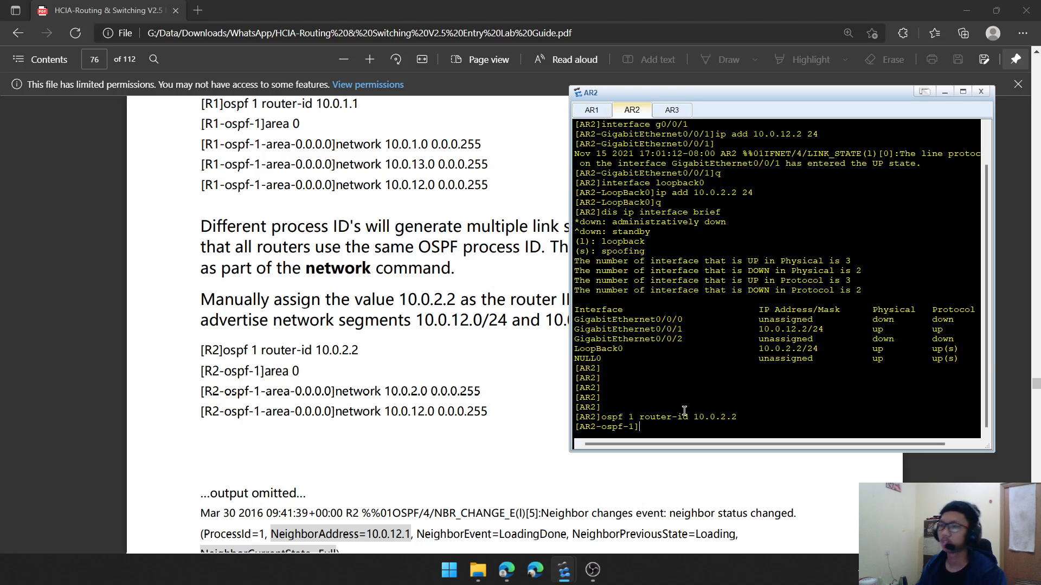
type("area 0")
key("Return")
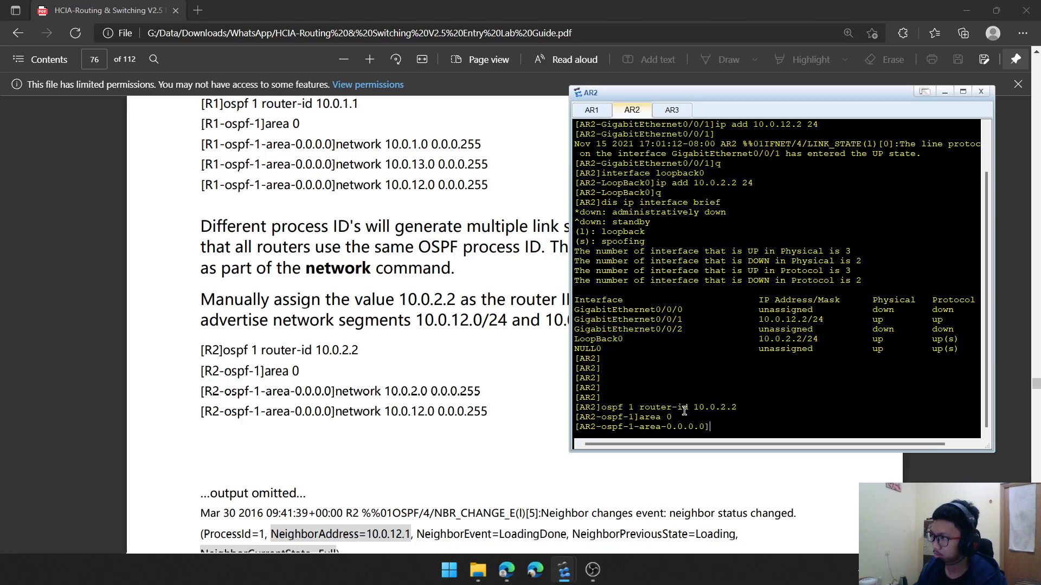
Advertise network 10.0.2.0 with wildcard mask 0.0.0.255 in AR2's OSPF area 0
type("netwo")
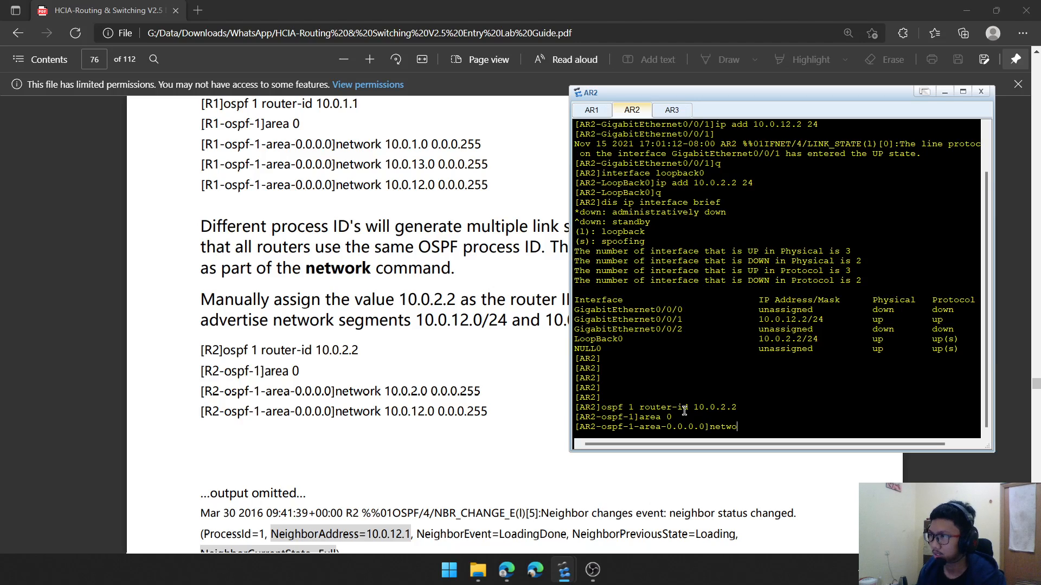
type("rk 10.0")
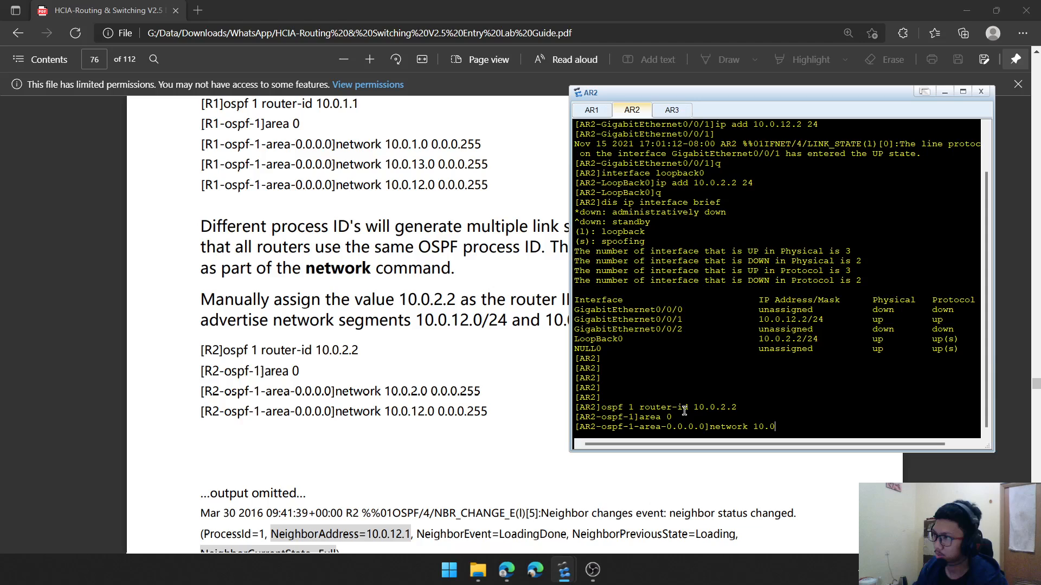
type(".2.0 0")
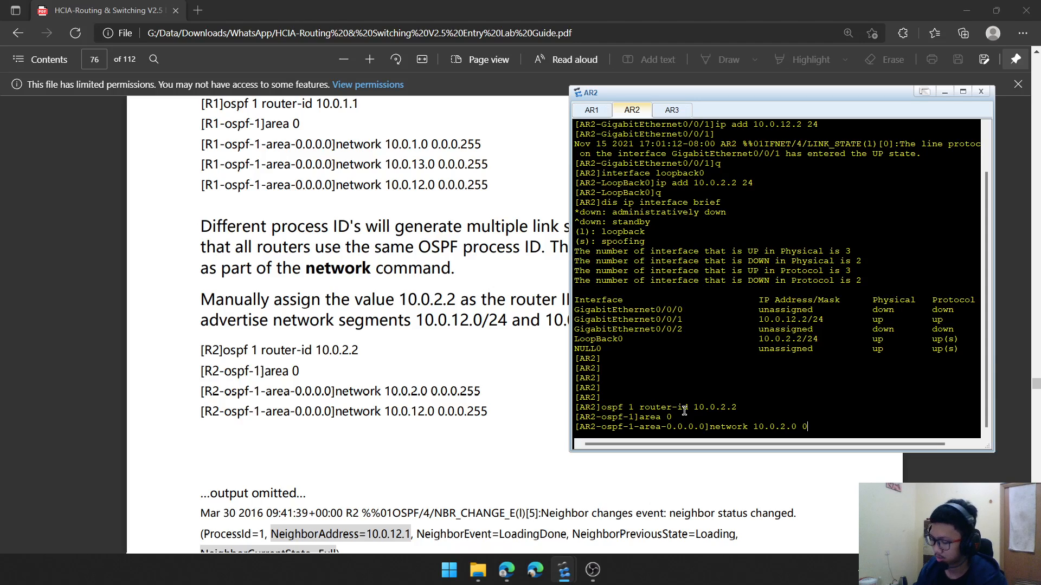
type(".0.0.255")
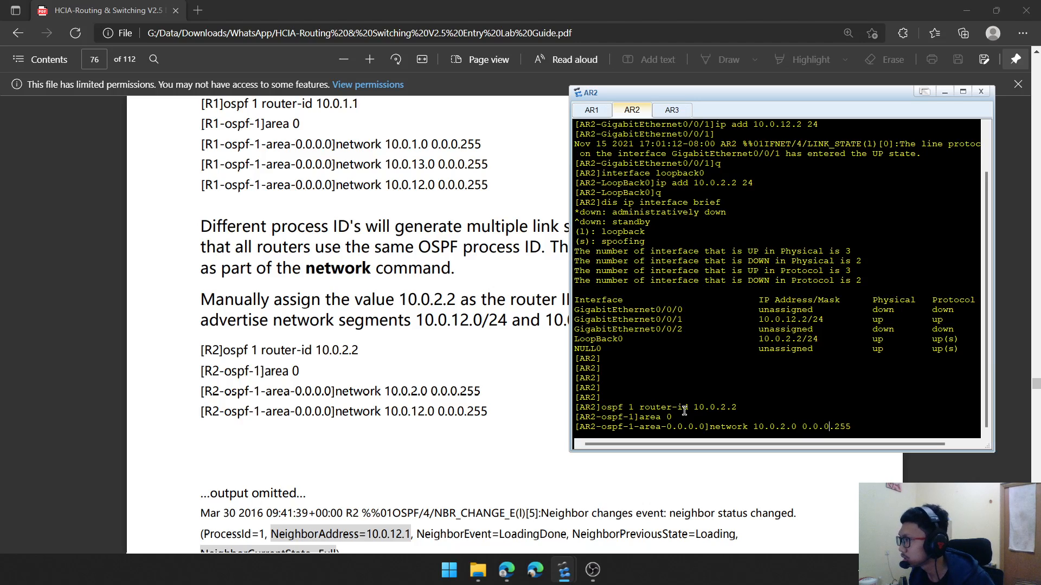
key("Return")
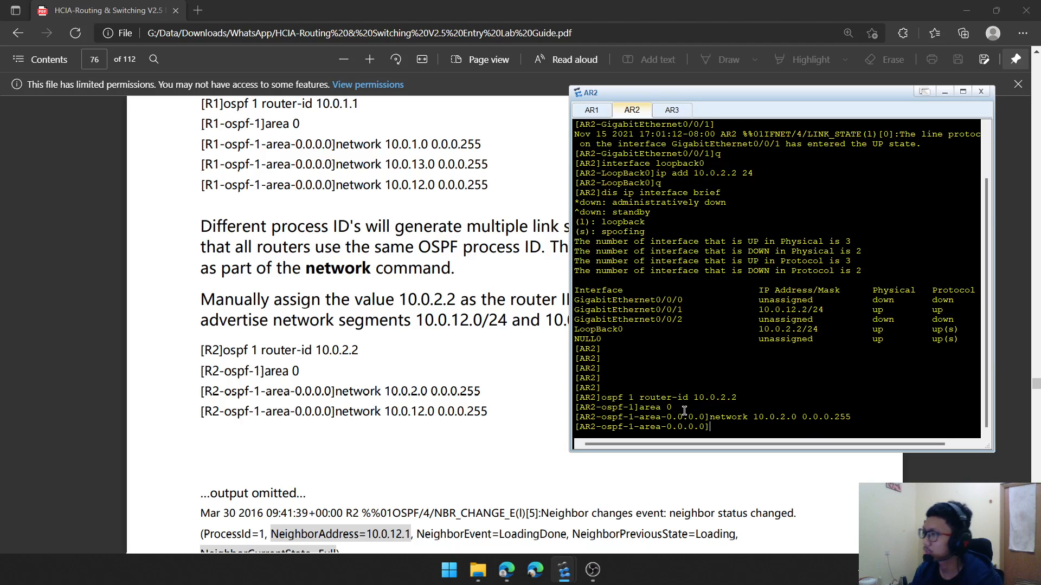
Advertise network 10.0.12.0 with wildcard mask 0.0.0.255 in AR2's OSPF area 0
type("network")
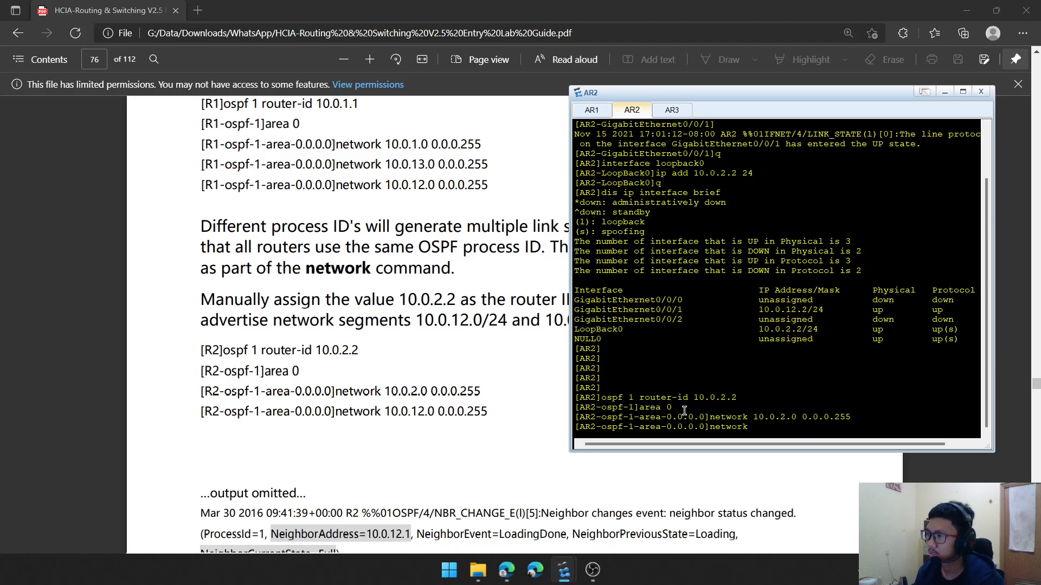
type(" 10.0.")
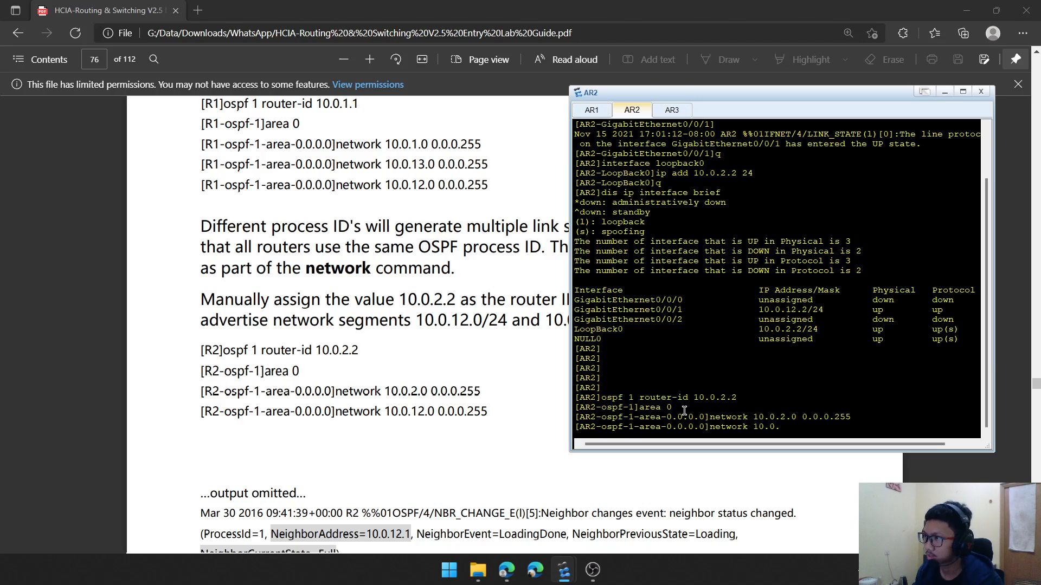
type("12.0")
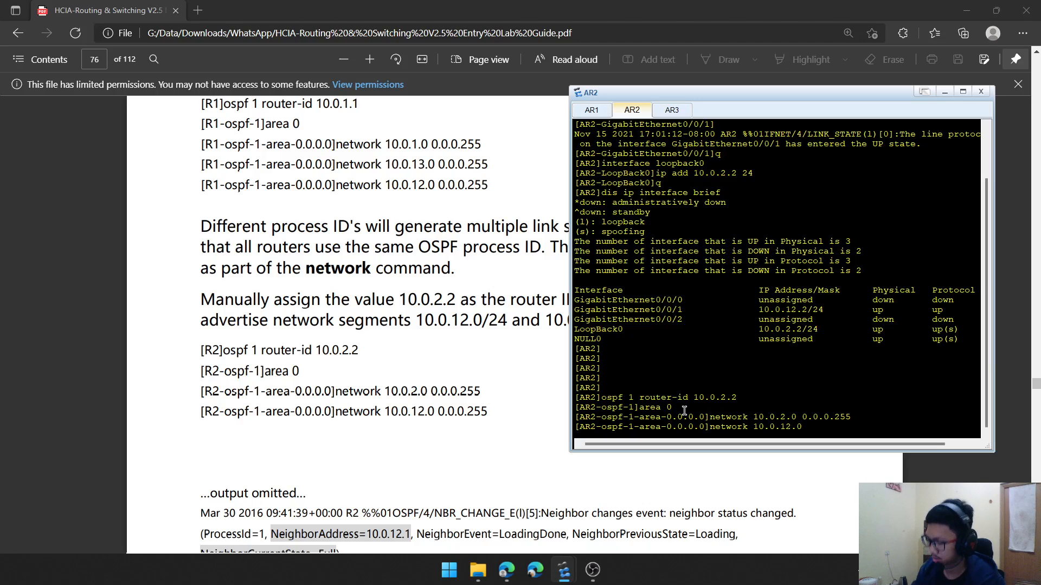
type(" 0.0.0.")
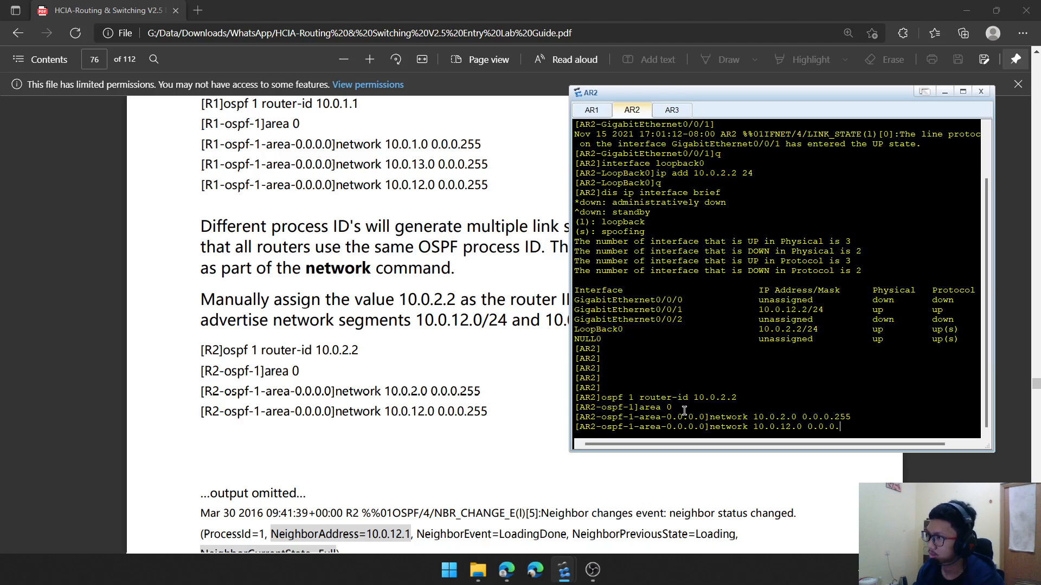
type("255")
key("Return")
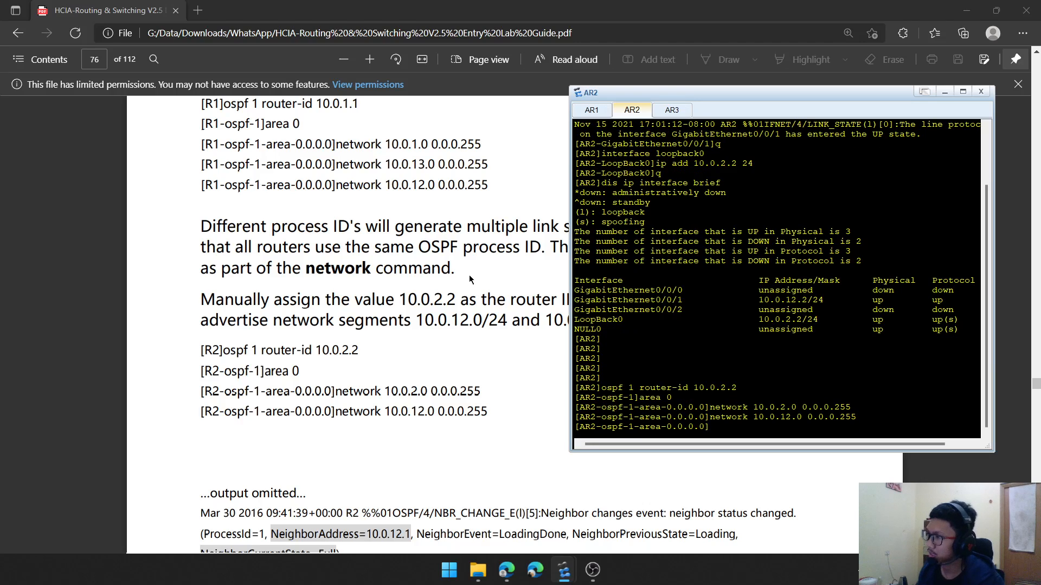
Compare the OSPF neighbor status messages in the AR1 and AR2 consoles with the sample output in the lab guide
scroll(469, 278, "down", 6)
scroll(290, 238, "up", 2)
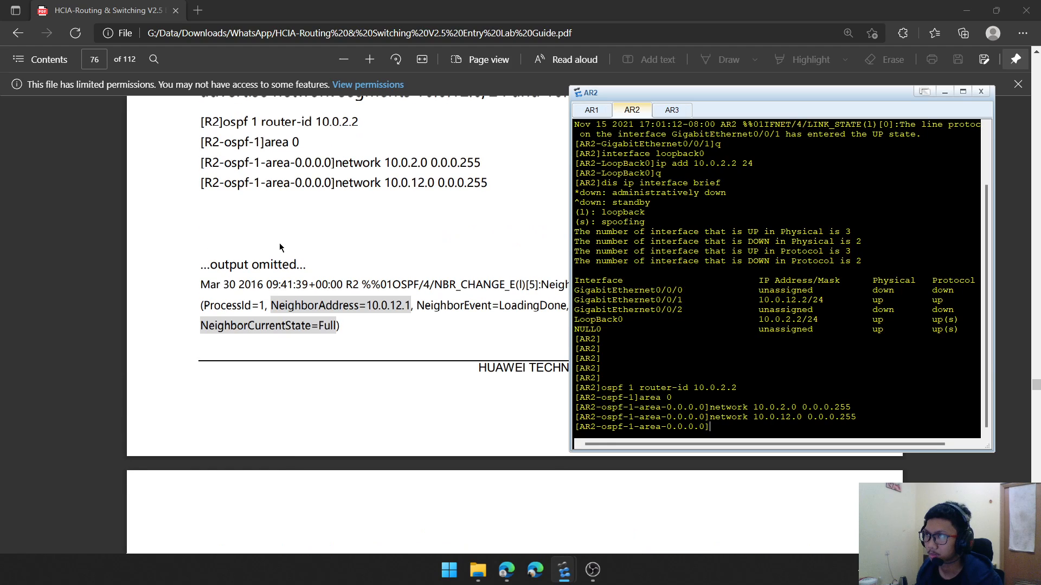
scroll(277, 276, "up", 4)
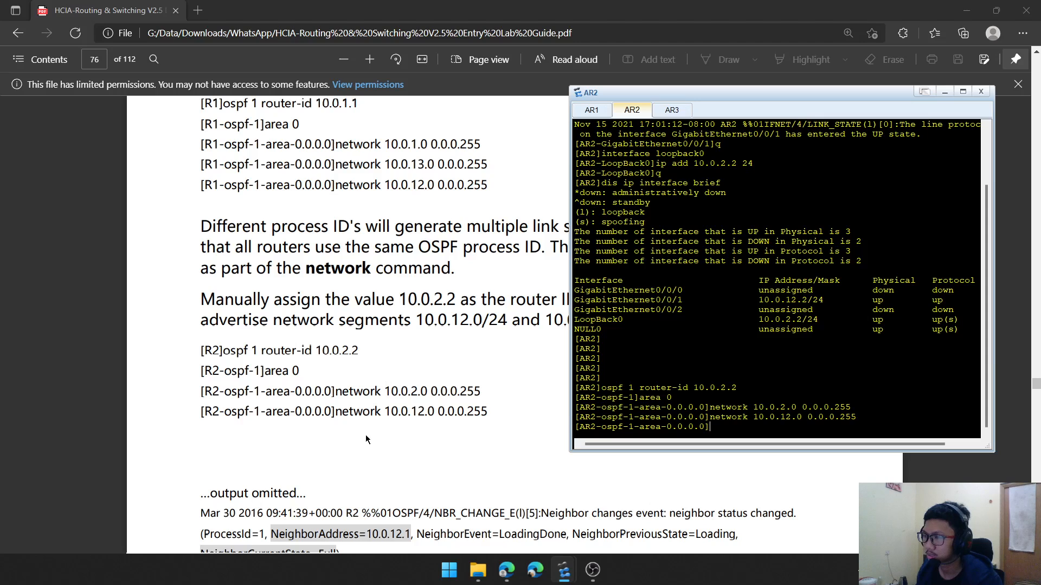
scroll(365, 434, "down", 7)
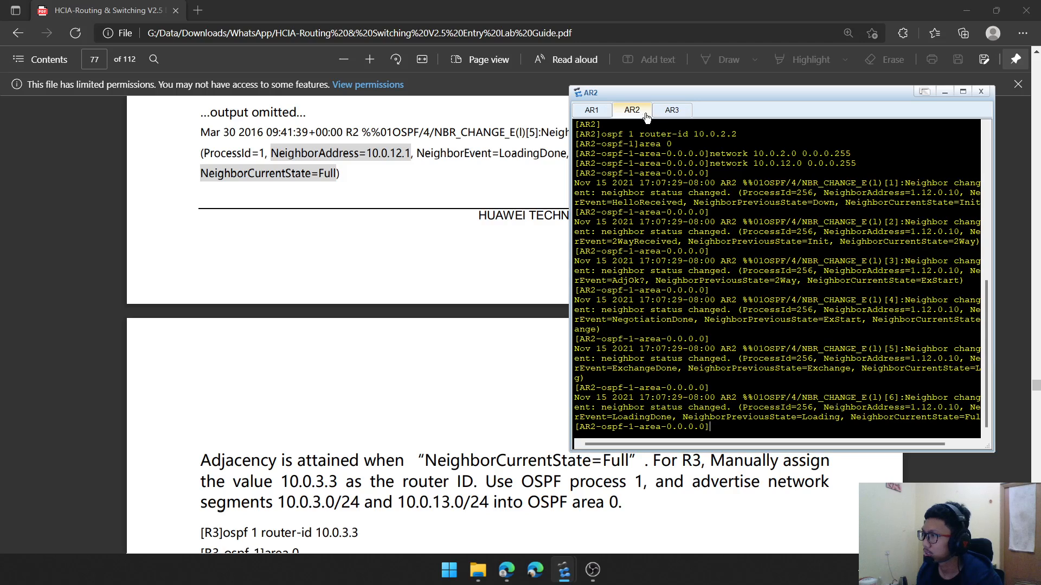
left_click(591, 110)
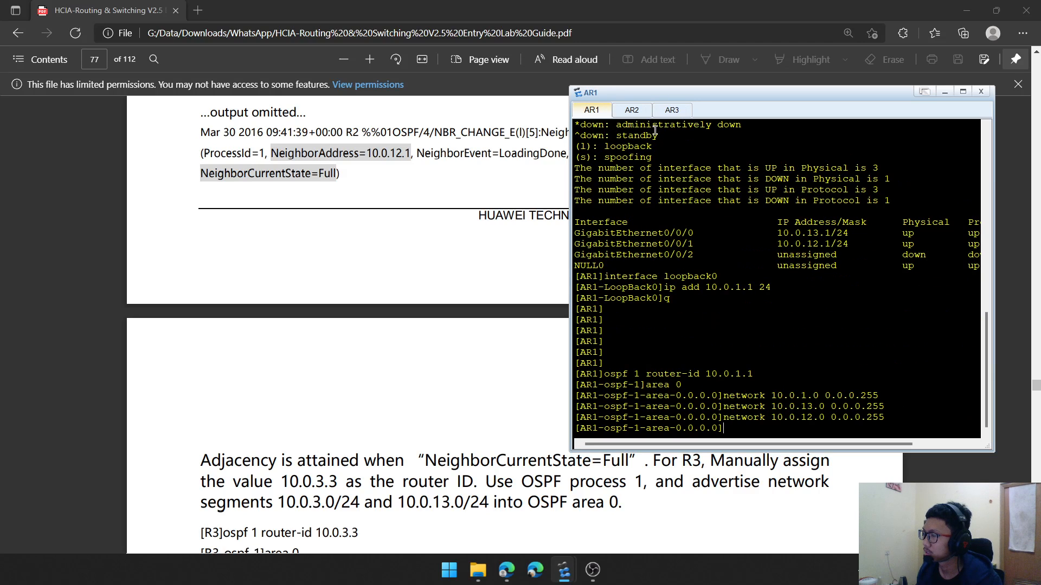
left_click(633, 110)
scroll(742, 332, "down", 1)
scroll(416, 335, "up", 3)
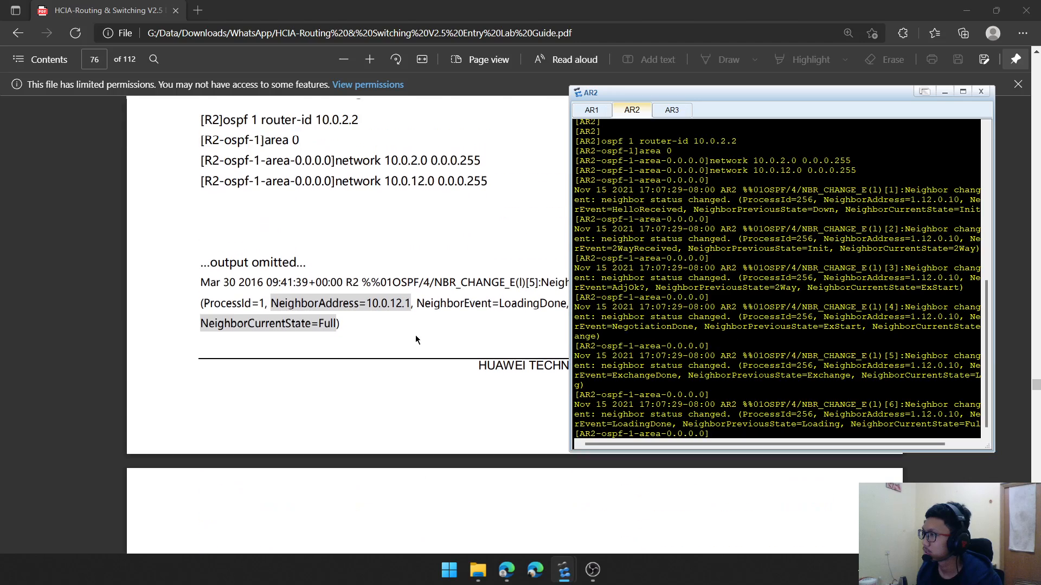
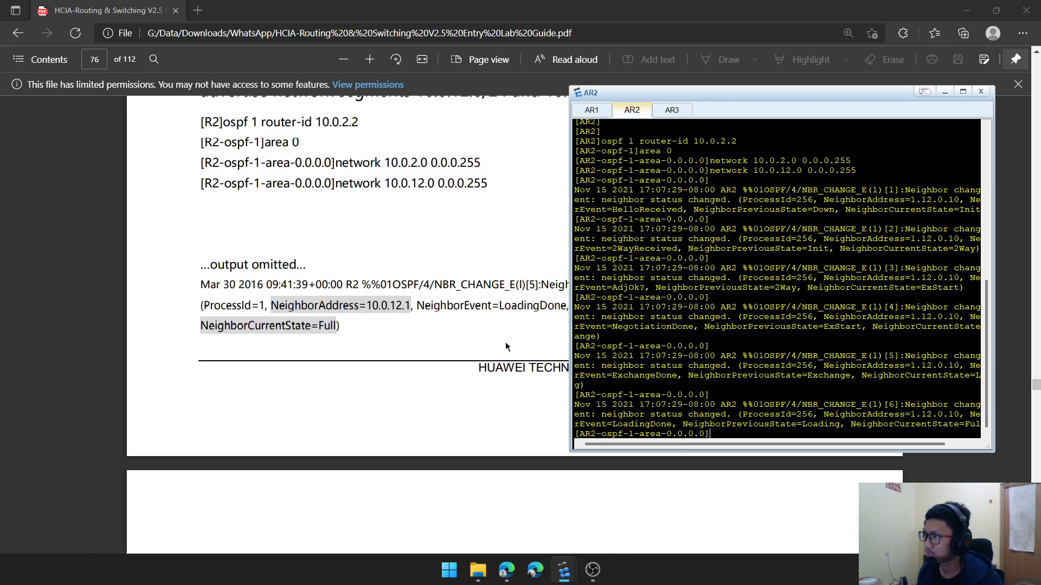
Start OSPF process 1 on AR3 with router ID 10.0.3.3 and enter area 0
scroll(292, 379, "down", 5)
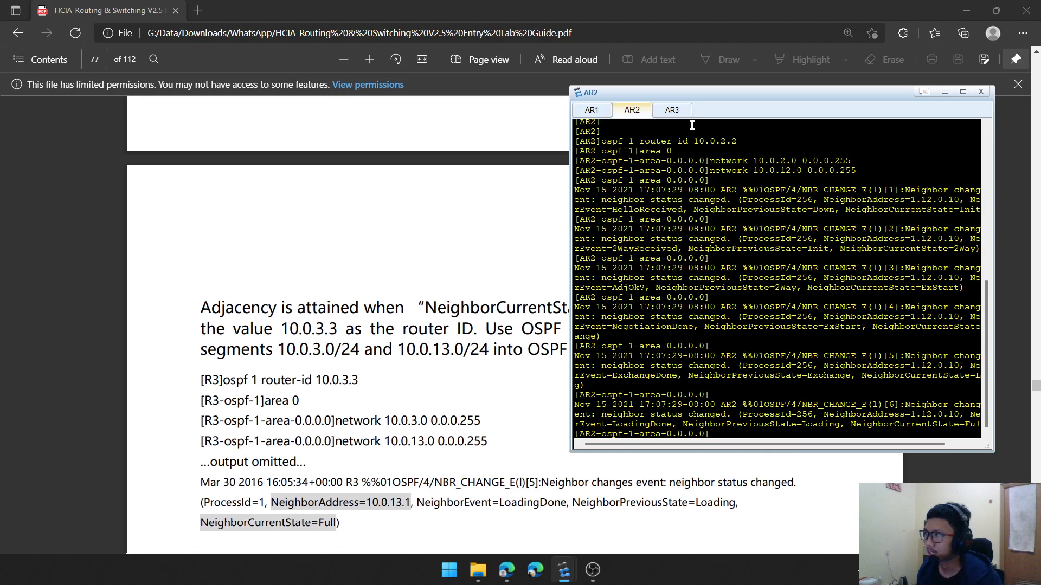
left_click(674, 112)
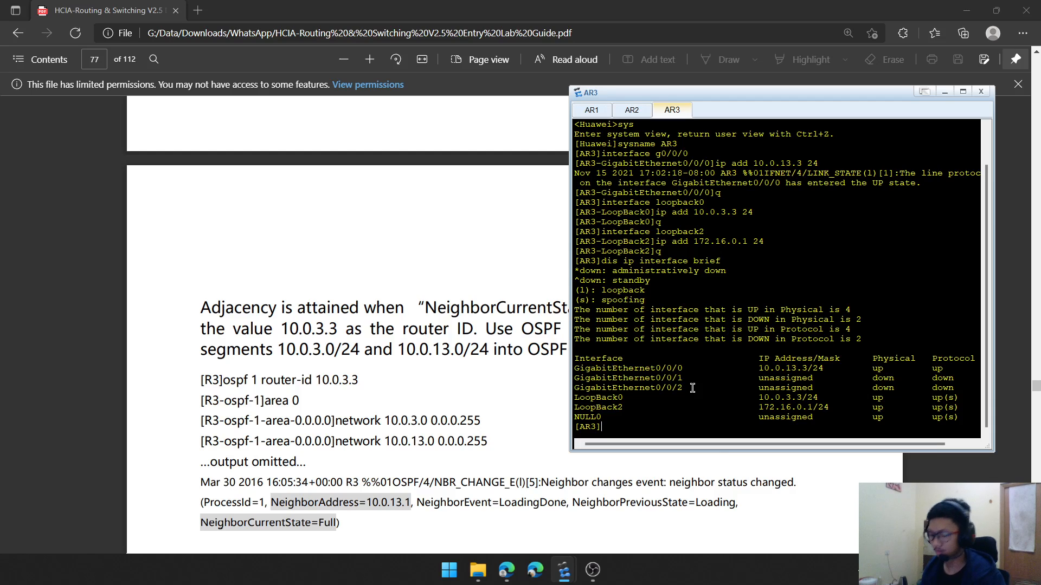
type("ospf")
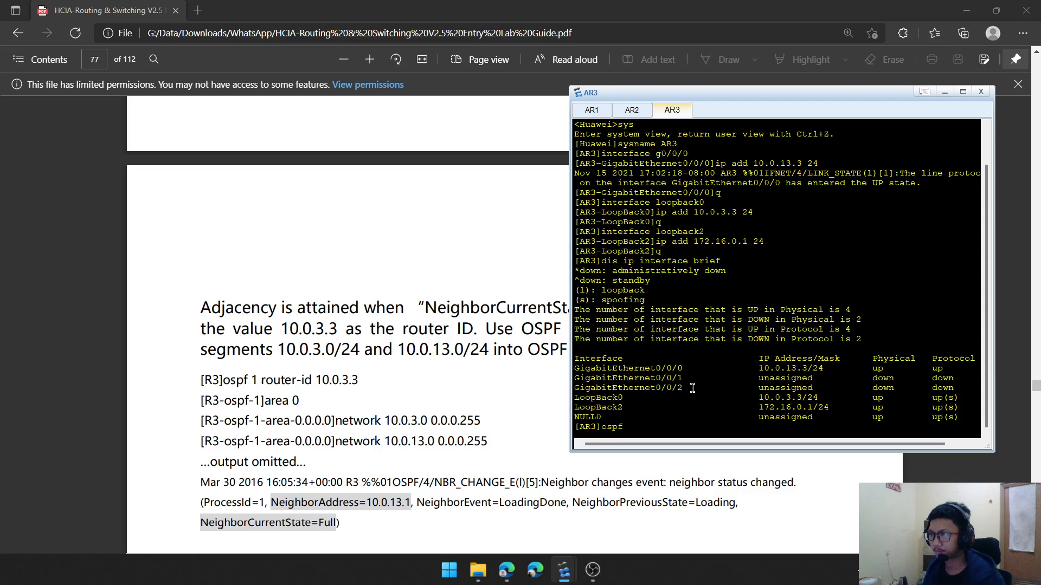
type(" 1 router")
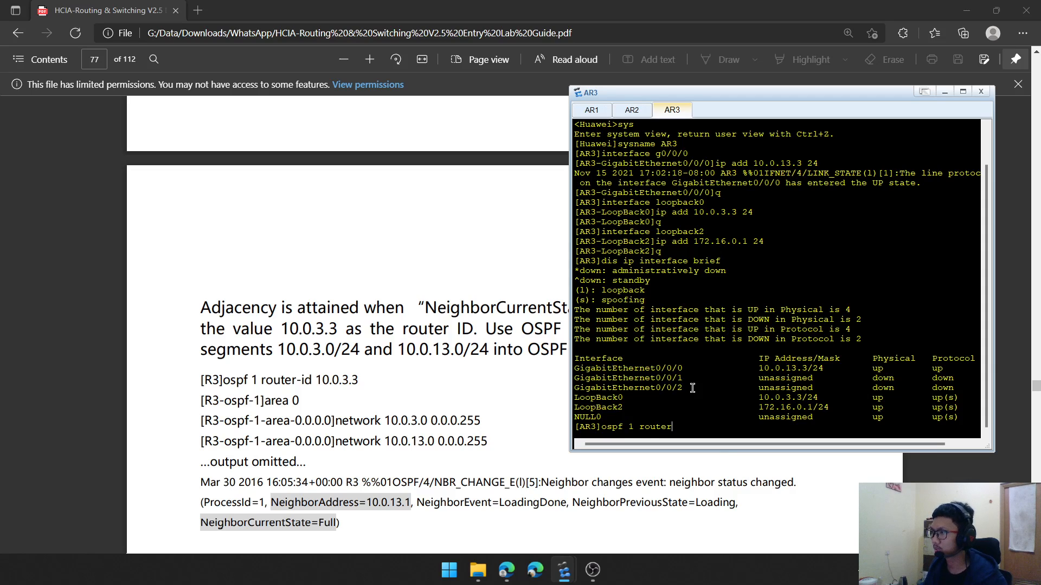
type("-id 1")
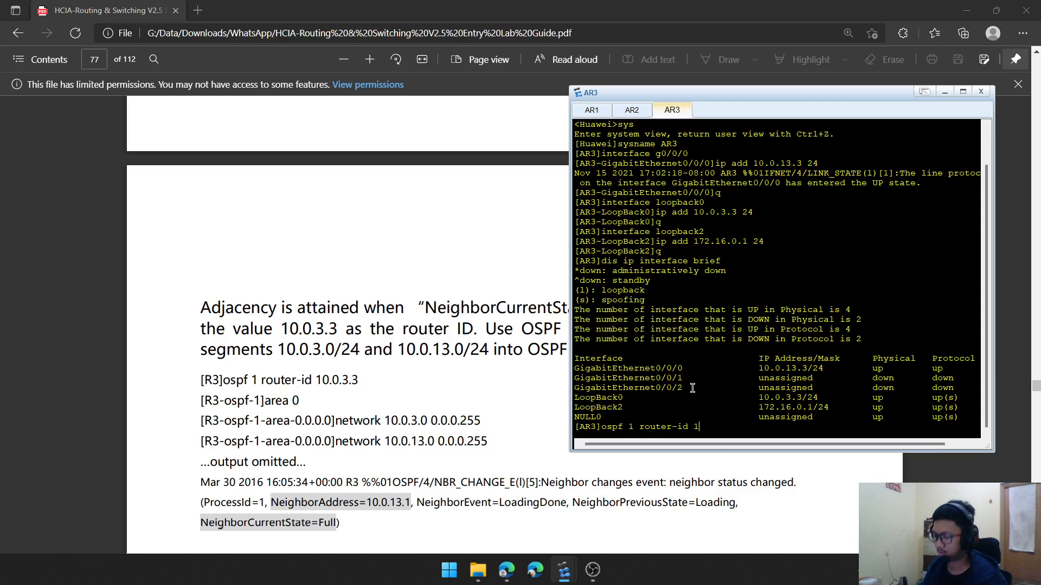
type("0.0.3.3")
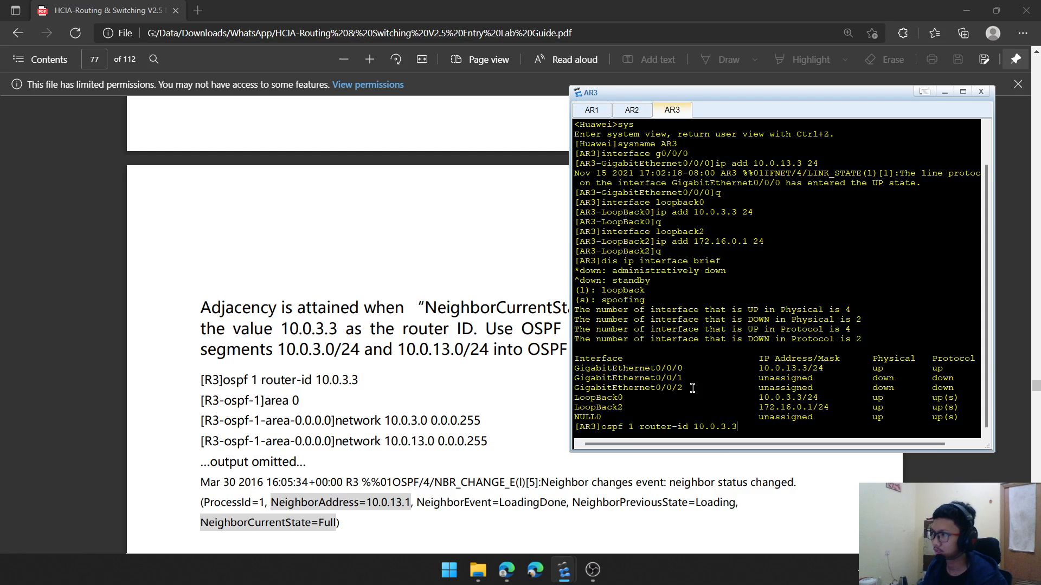
key("Return")
type("area 0")
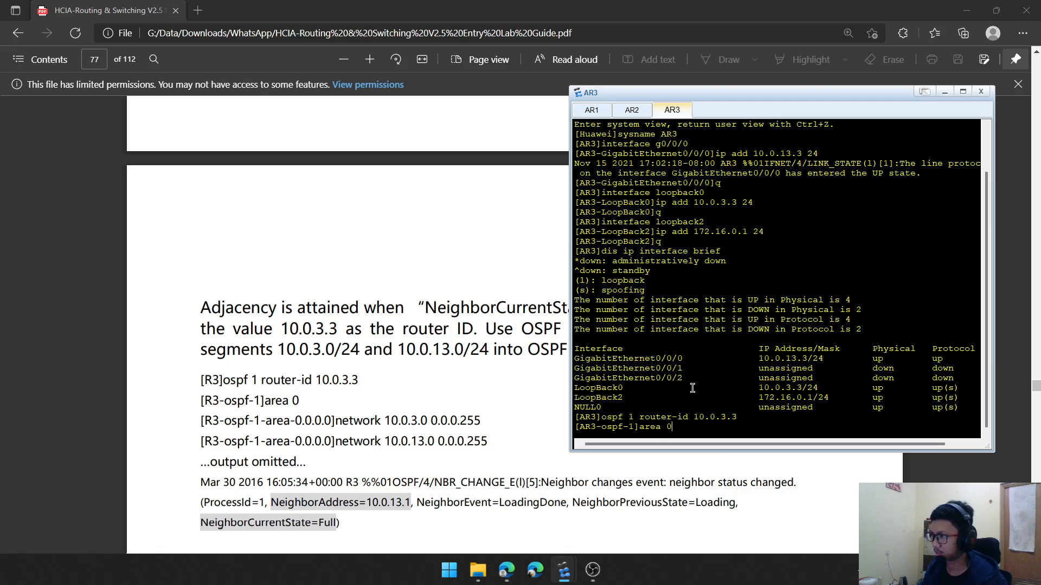
key("Return")
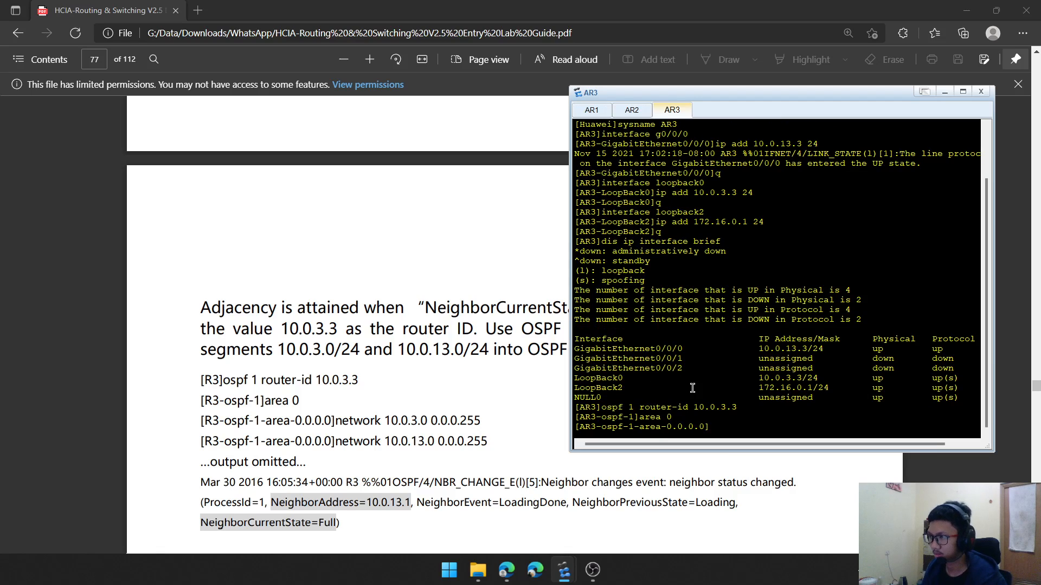
Advertise network 10.0.3.0 with wildcard mask 0.0.0.255 in AR3's OSPF area 0
type("network 10")
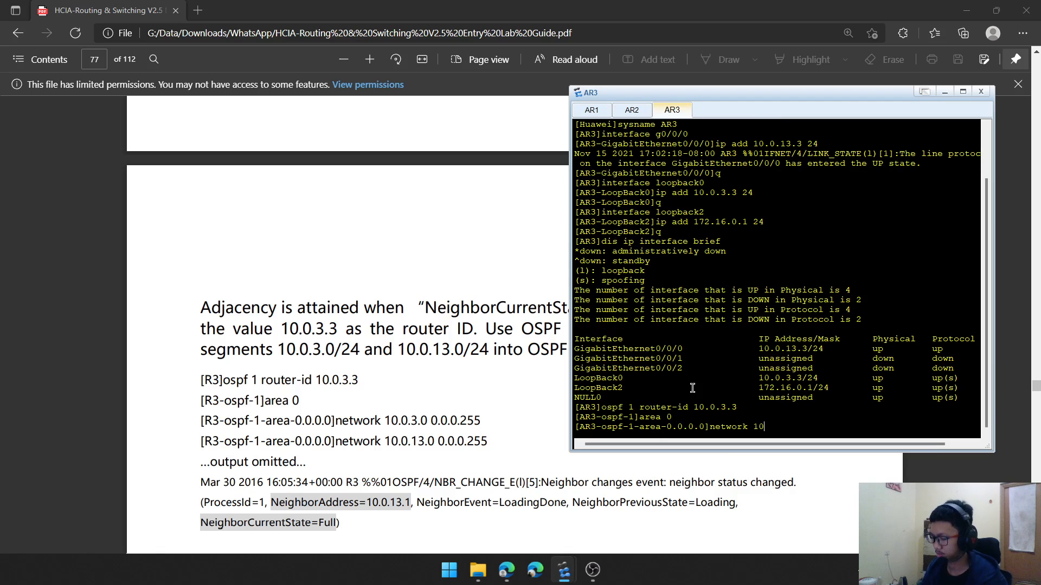
type(".0.")
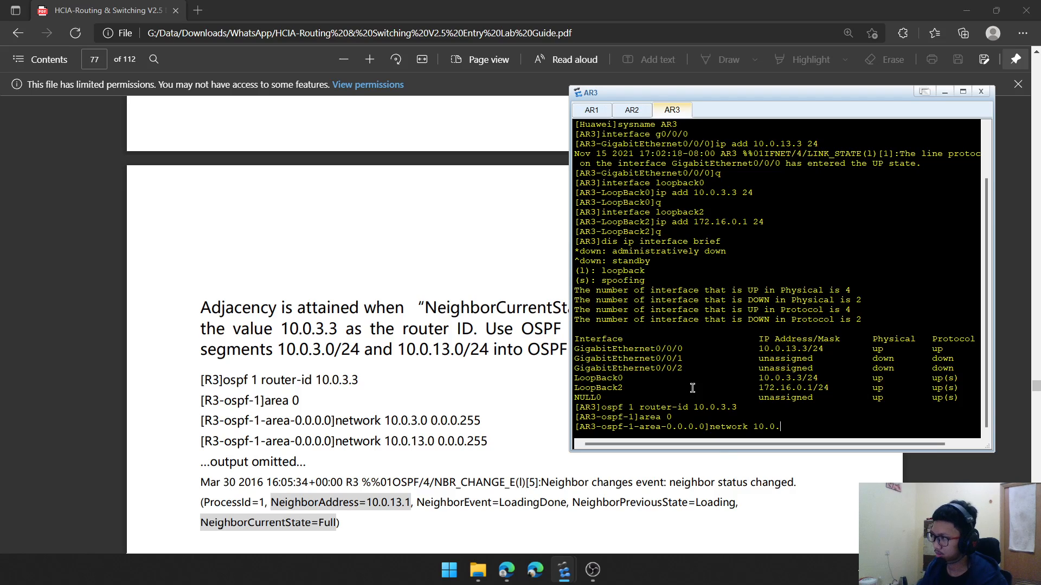
type("3.0")
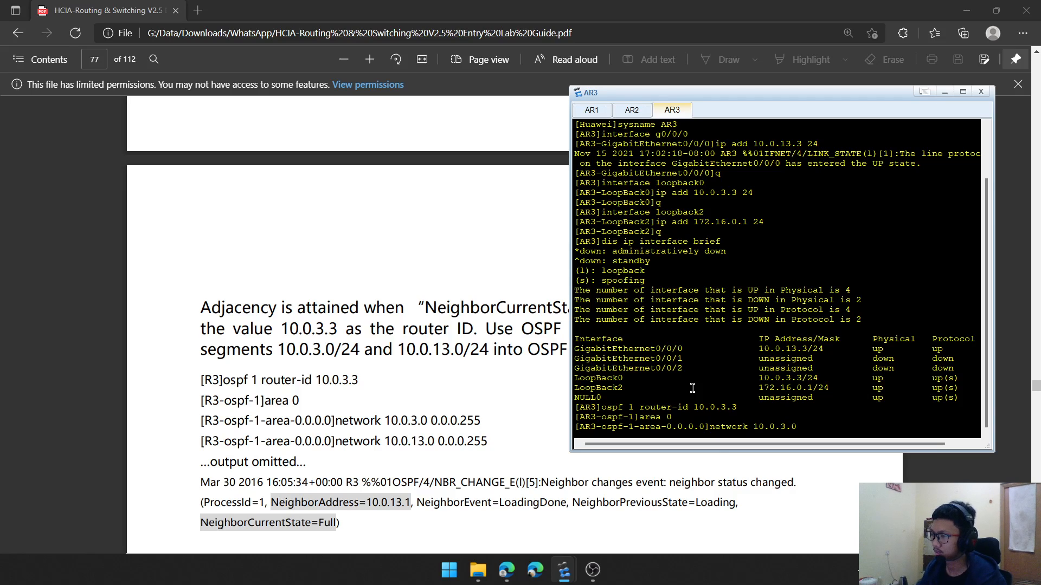
type(" 0.0.0.")
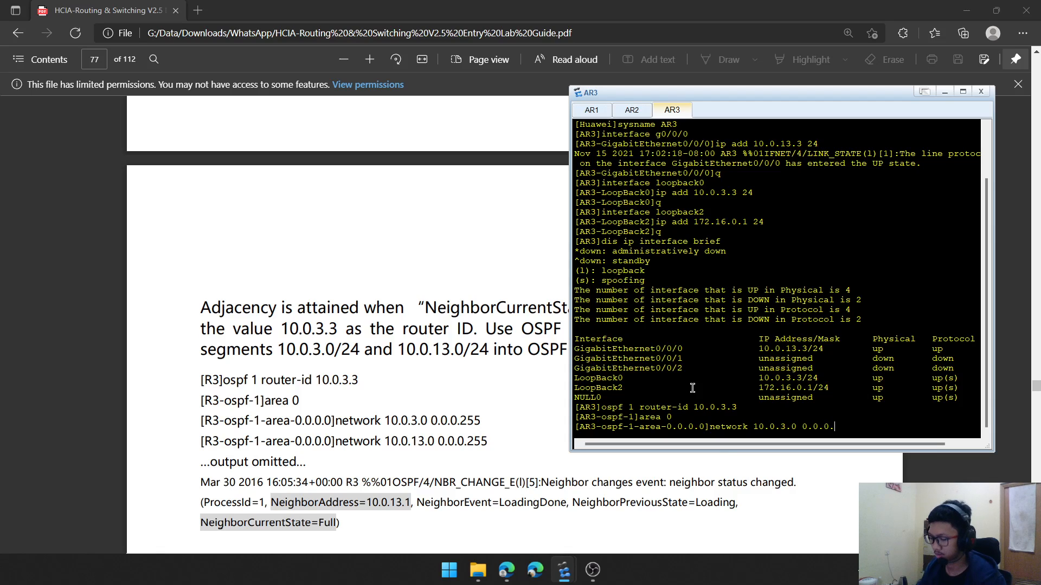
type("55")
key("Left")
type("2")
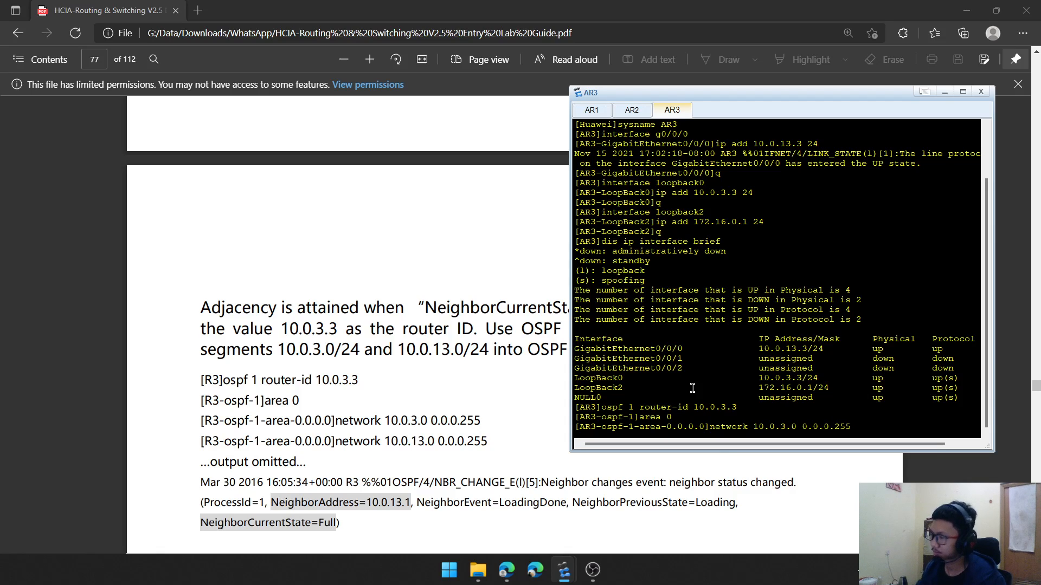
key("Return")
Advertise network 10.0.13.0 with wildcard mask 0.0.0.255 in AR3's OSPF area 0
type("network ")
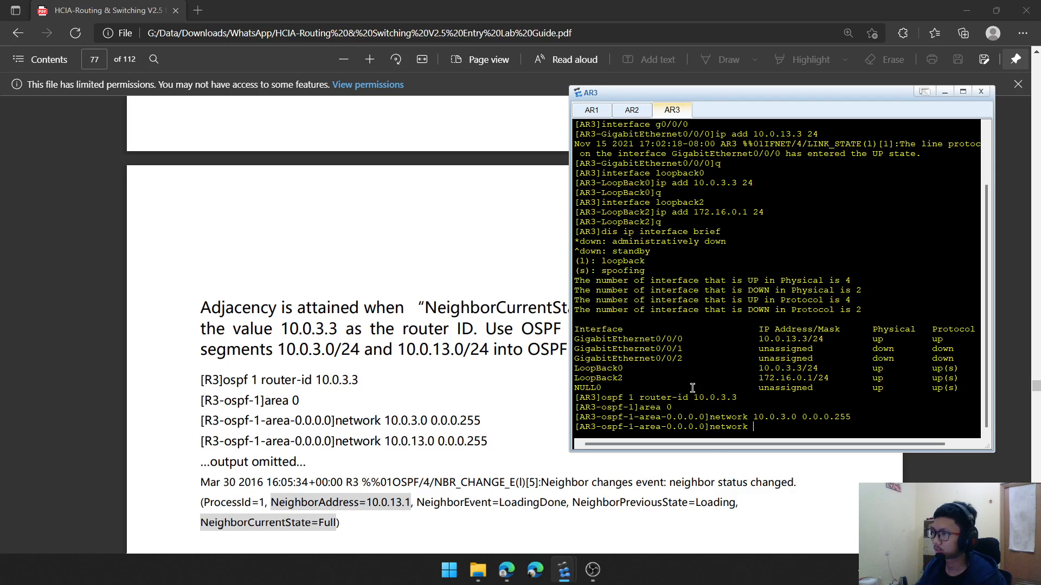
type("10.0.13.0")
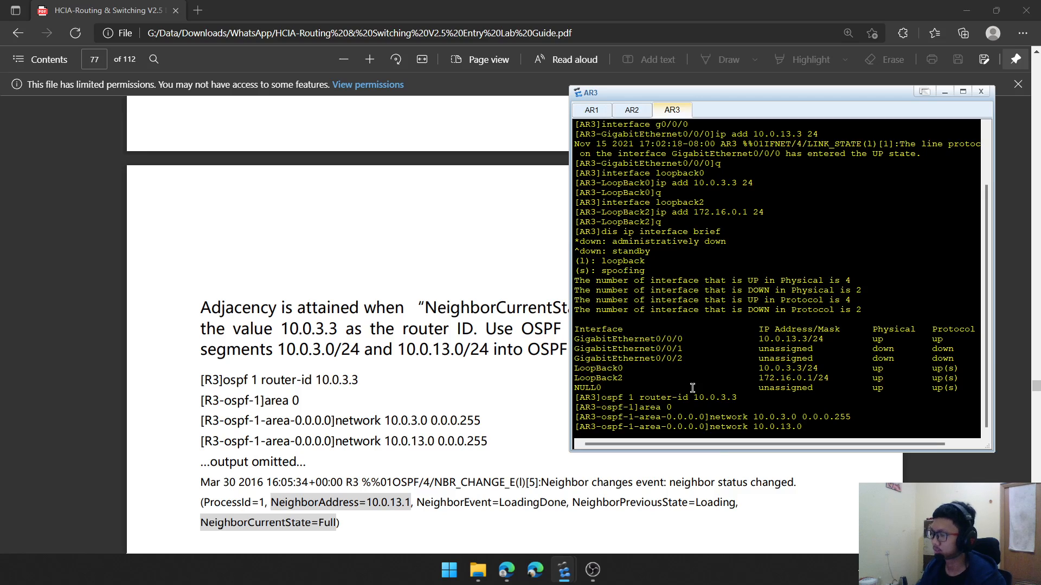
type(" 0.0.0.255")
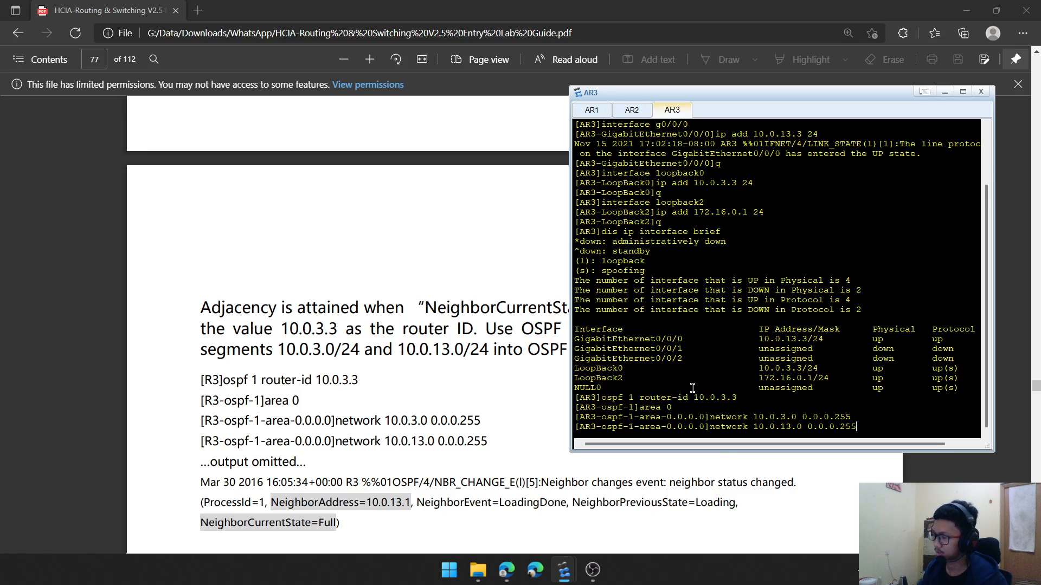
key("Return")
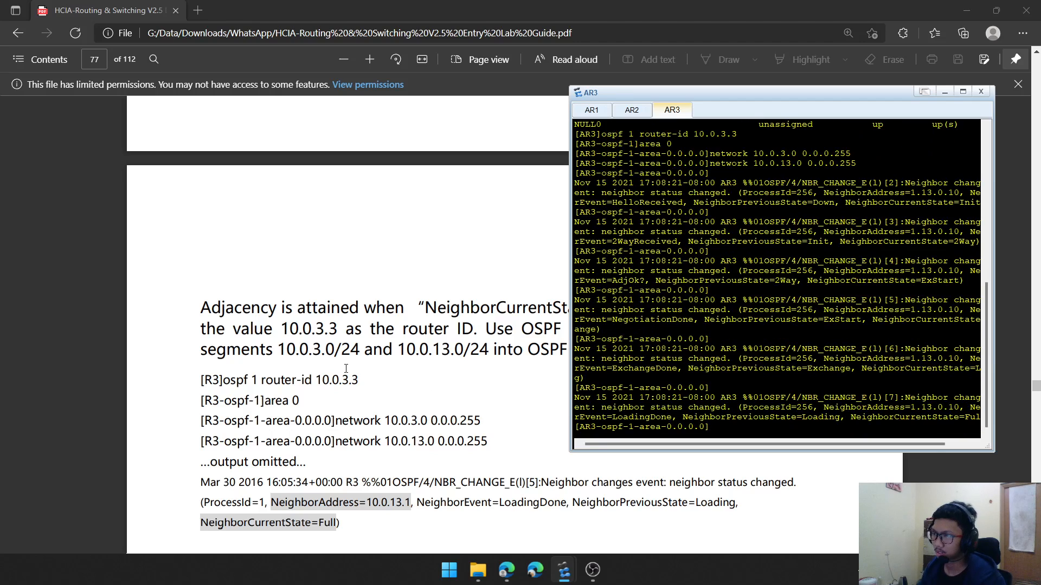
Read the OSPF verification step in the lab guide and bring the router console back in front
scroll(346, 369, "down", 3)
scroll(340, 372, "down", 5)
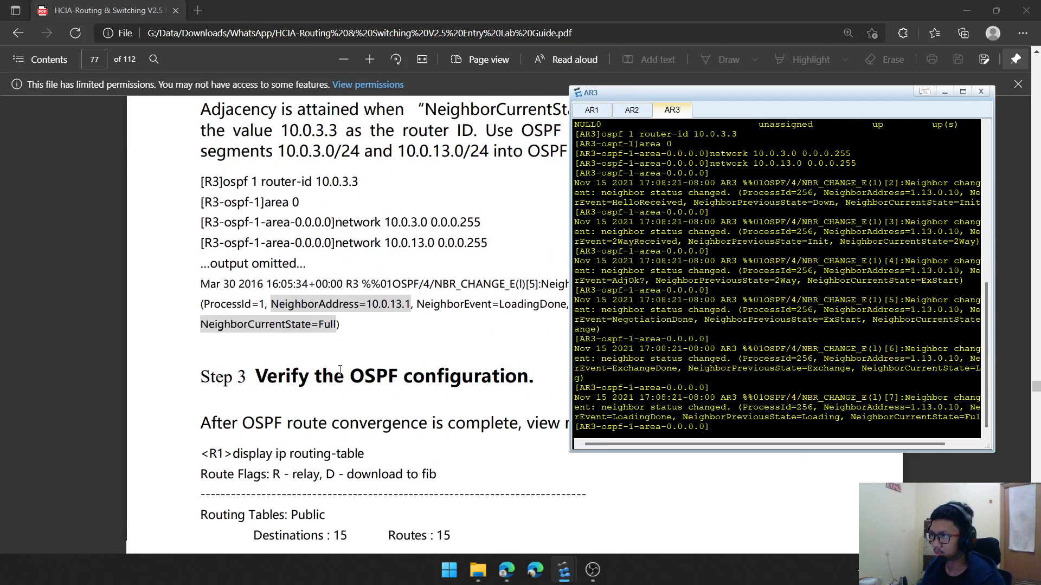
left_click(340, 373)
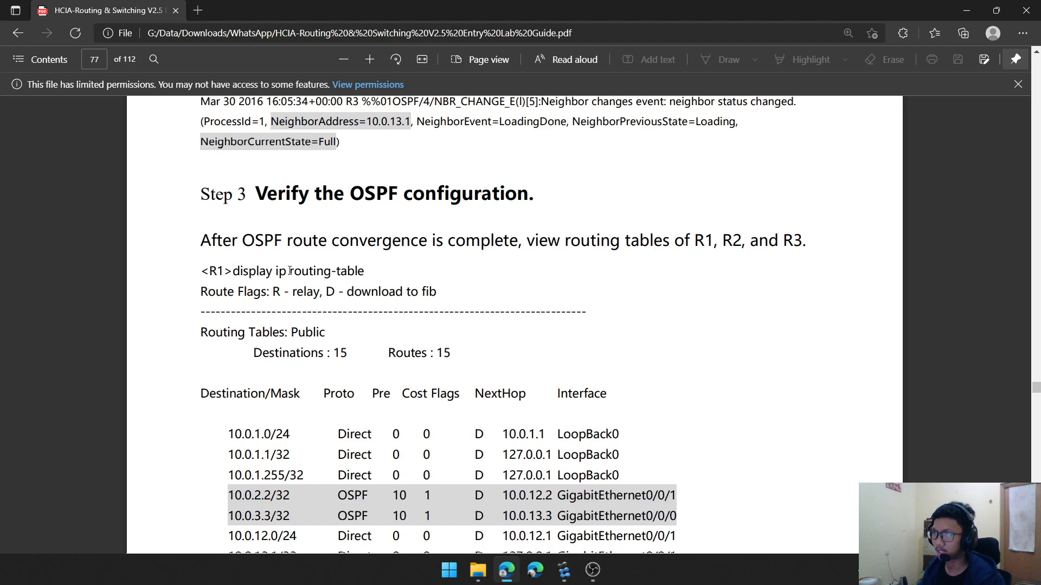
mouse_move(593, 569)
left_click(622, 496)
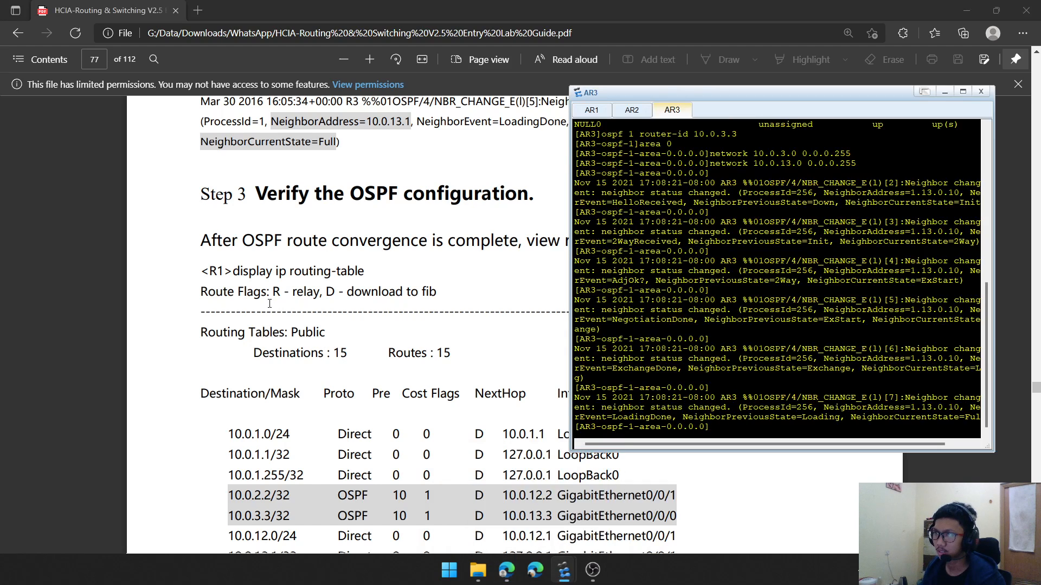
Leave the OSPF area and process views on AR1 to return to its system view
left_click(592, 112)
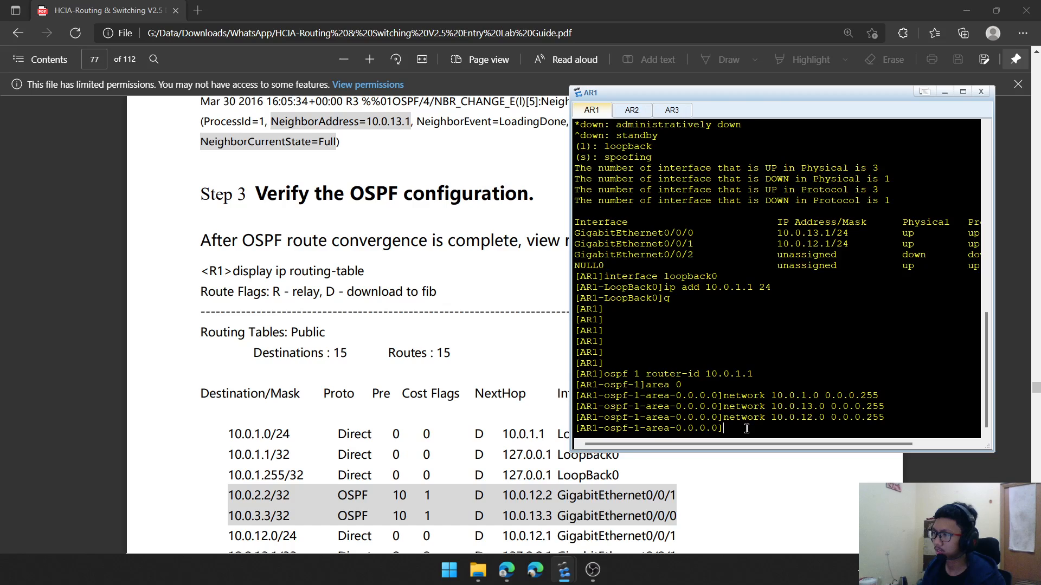
type("q")
key("Return")
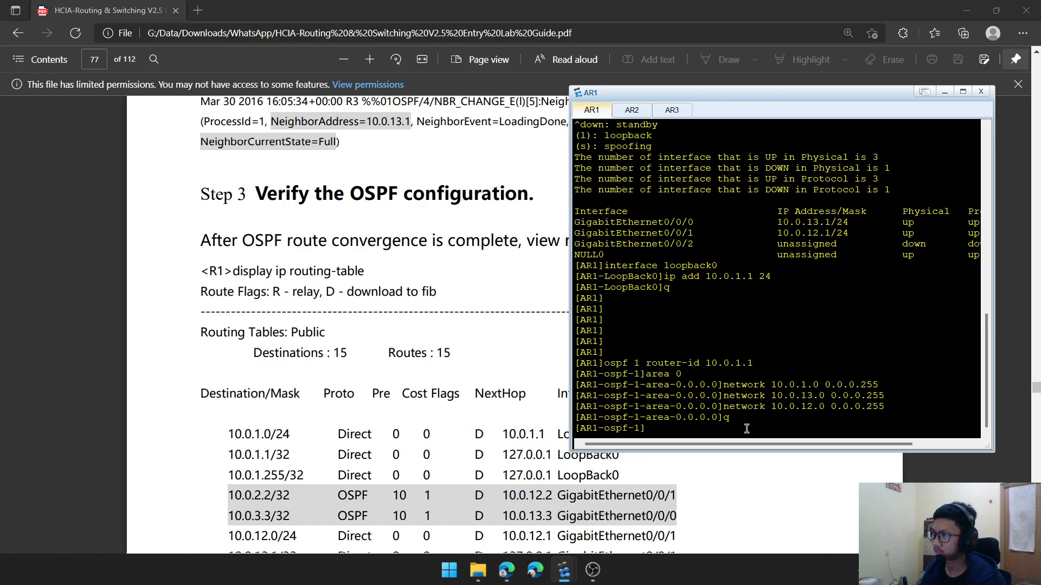
type("q")
key("Return")
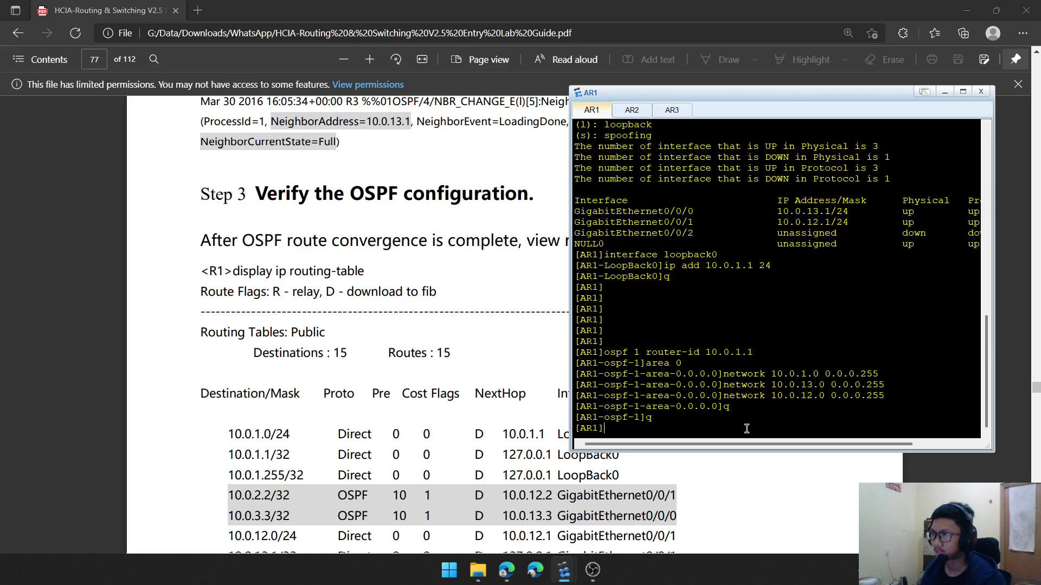
Display the IP routing table on AR1
type("display i")
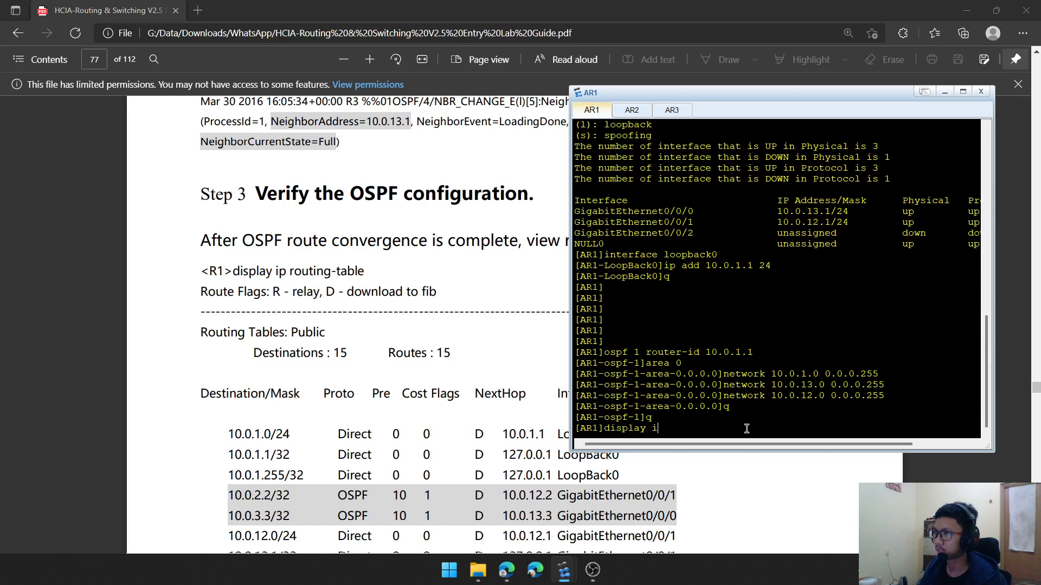
type("p routing tasble")
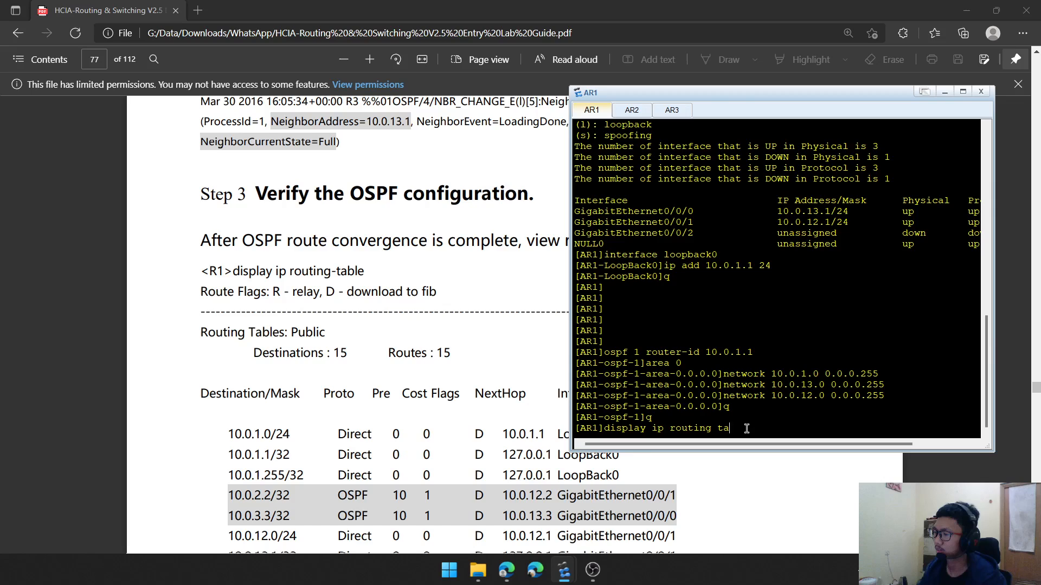
key("BackSpace")
key("BackSpace")
key("BackSpace")
key("BackSpace")
key("BackSpace")
key("BackSpace")
key("BackSpace")
type("-tabl")
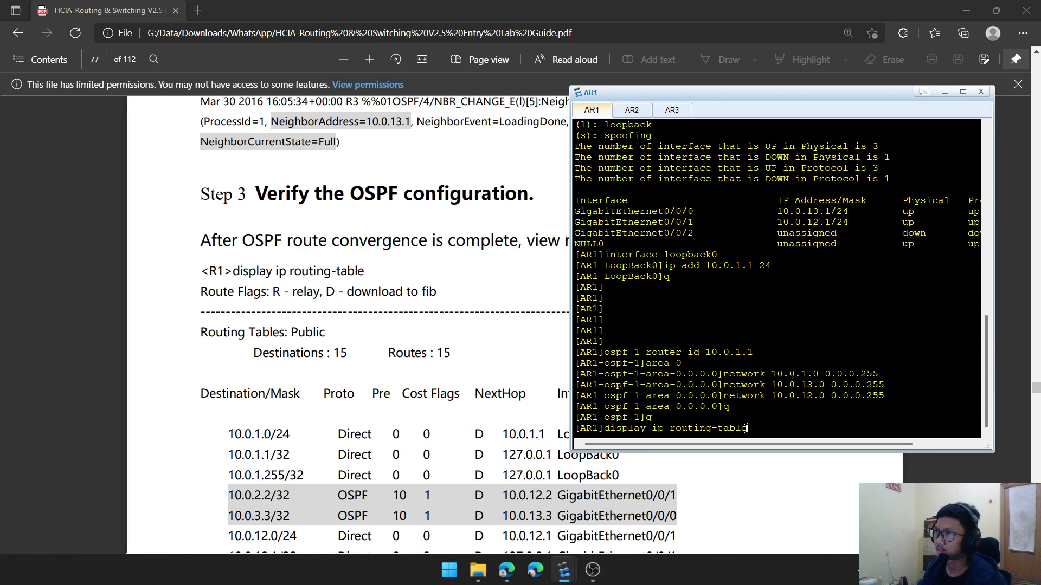
type("e")
key("Return")
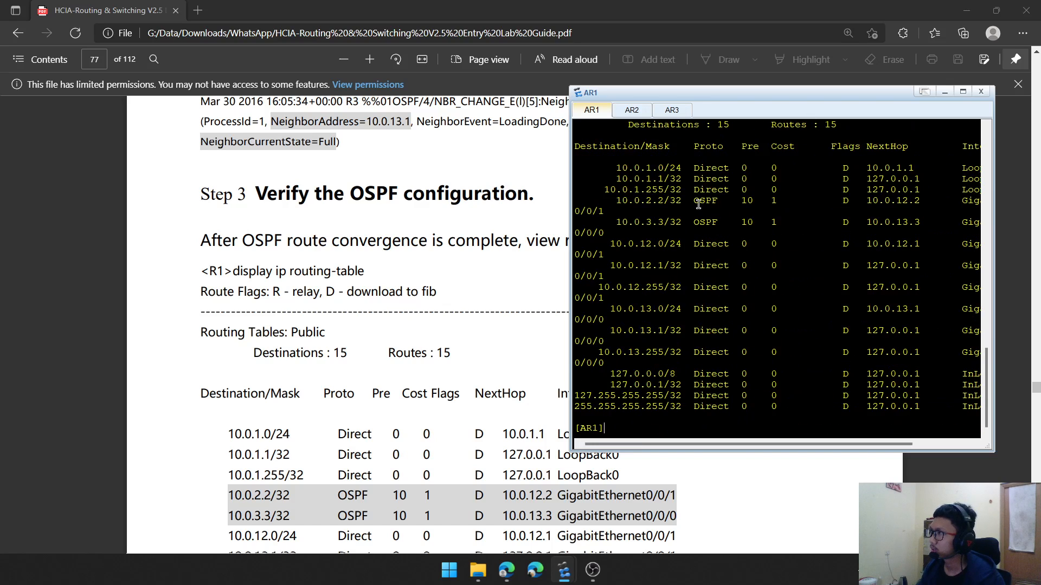
Compare the OSPF routes in AR1's routing table with the R1 sample output in the lab guide
scroll(389, 305, "down", 3)
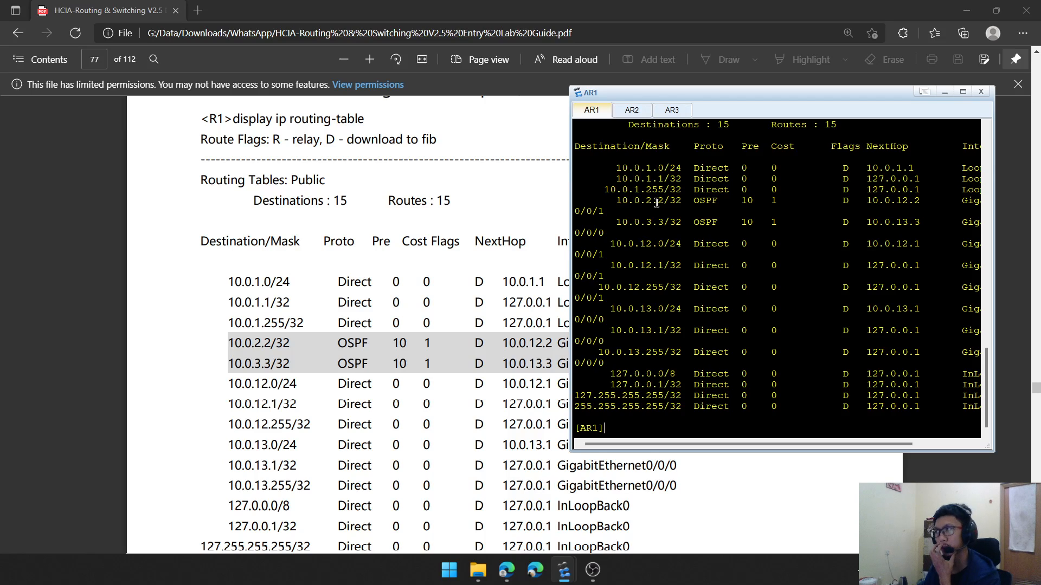
left_click_drag(699, 200, 760, 200)
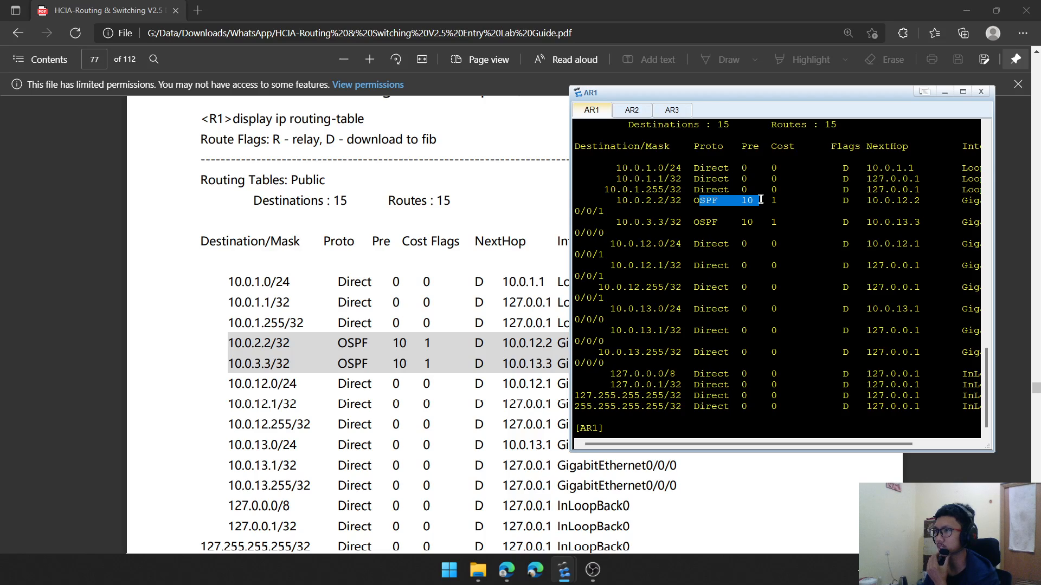
left_click(757, 227)
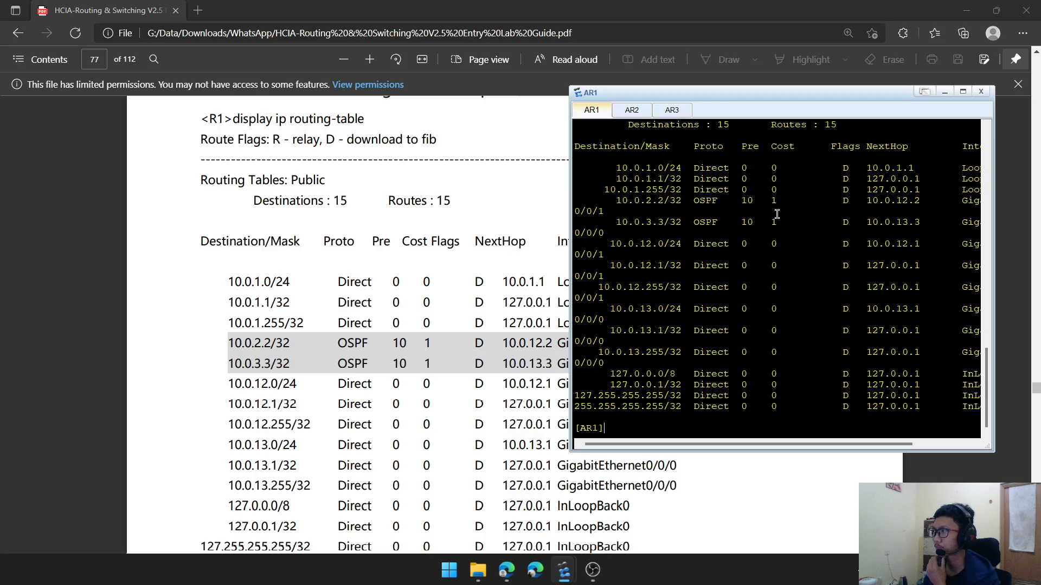
Find the R2 routing table sample in the lab guide and return AR2's console to its system view
scroll(502, 213, "down", 10)
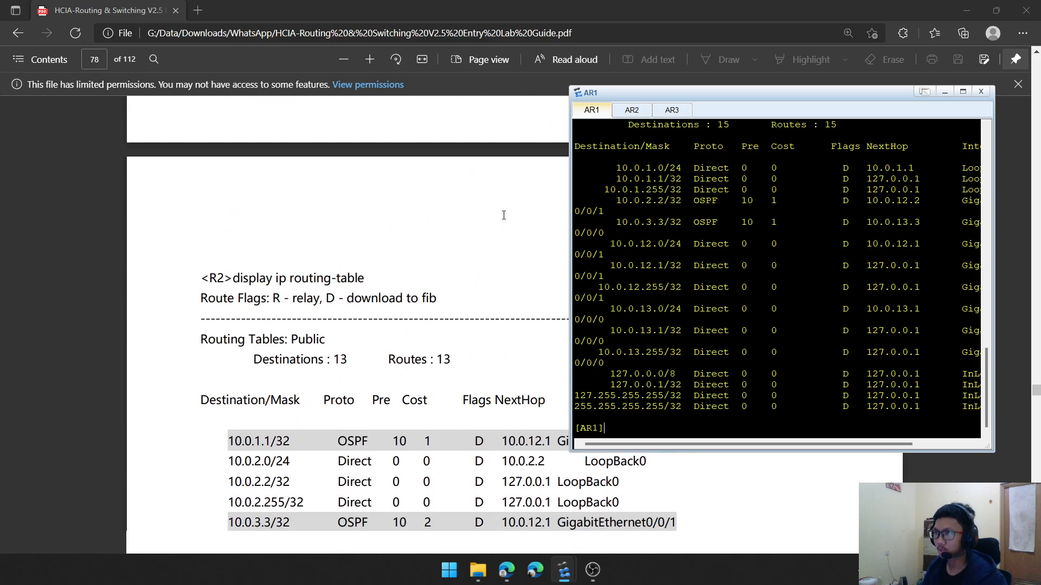
left_click(631, 110)
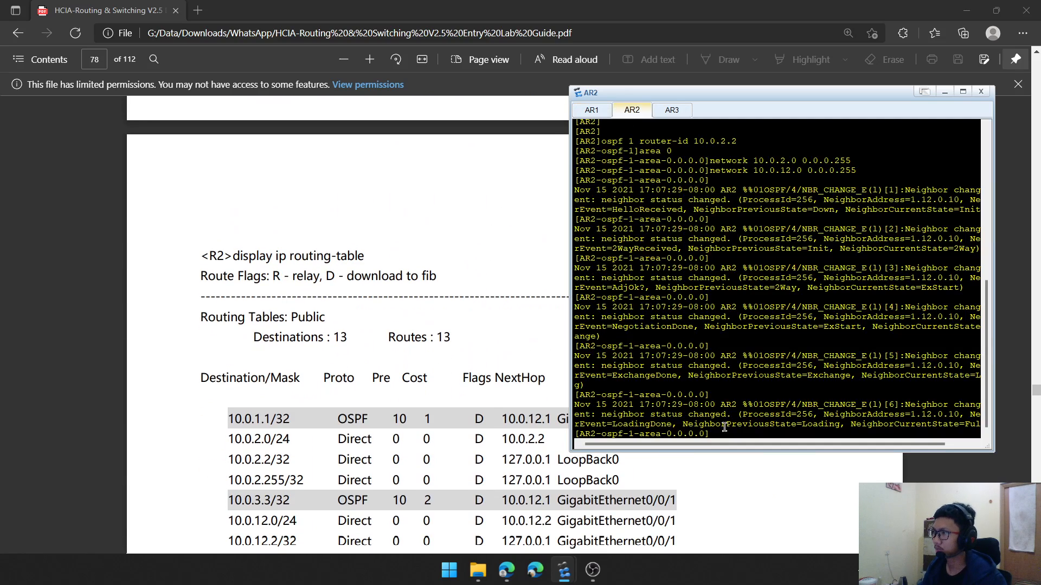
type("q")
key("Return")
type("q")
key("Return")
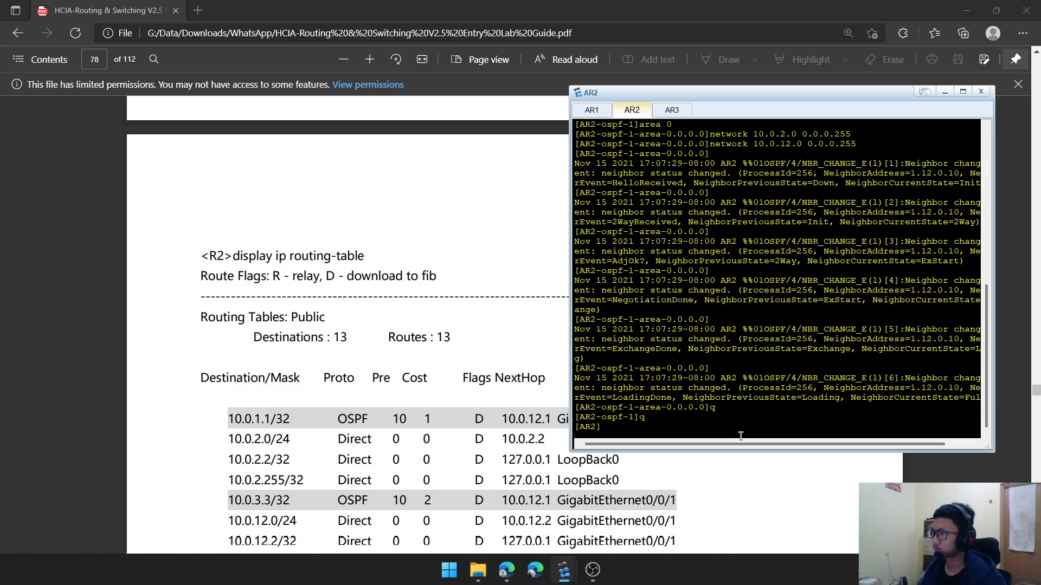
Display the IP routing table on AR2 with display ip routing-table
type("display ")
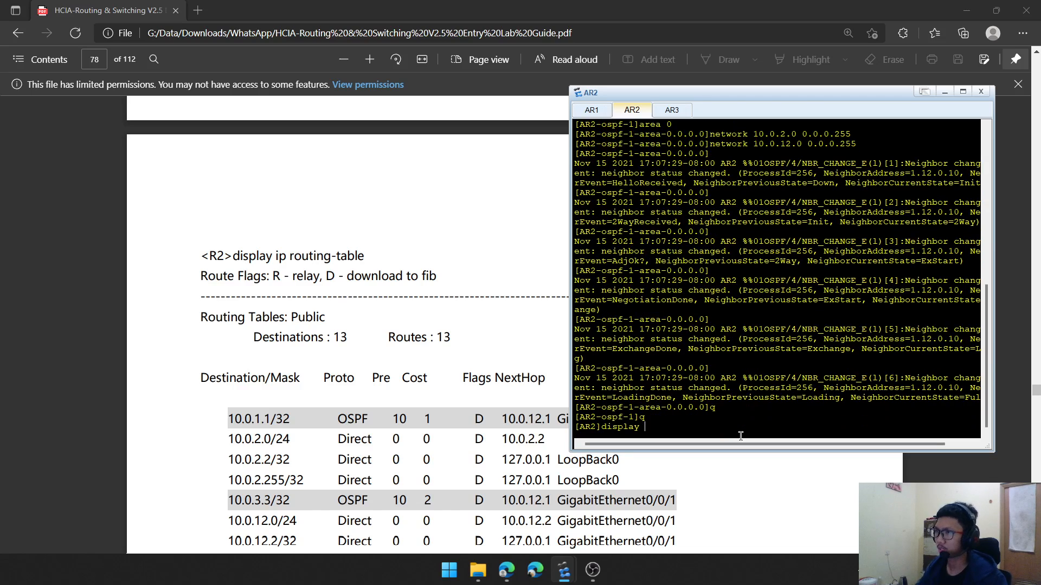
type("ip rotui")
key("BackSpace")
key("BackSpace")
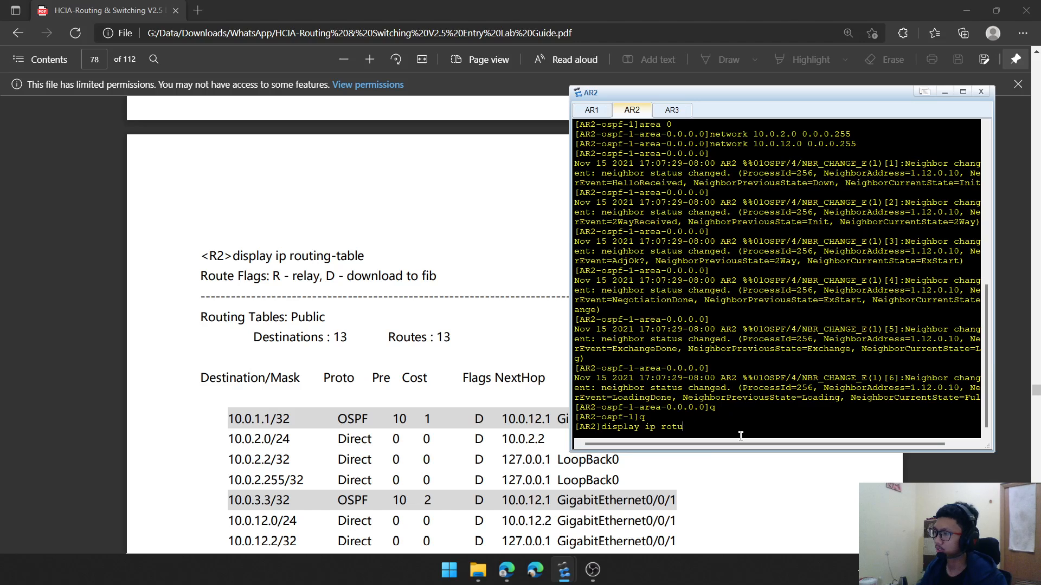
key("BackSpace")
type("uting-table")
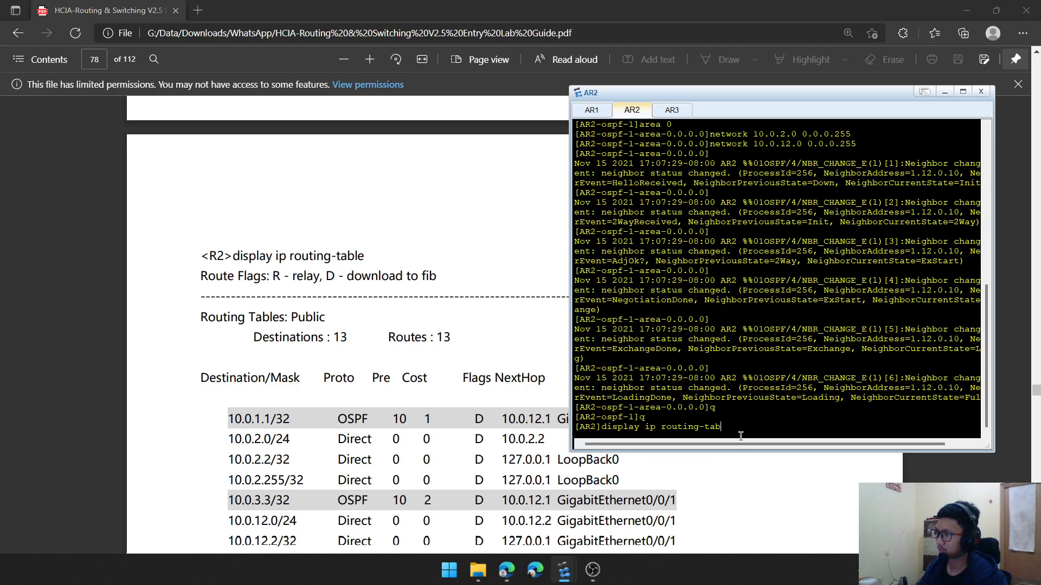
key("Return")
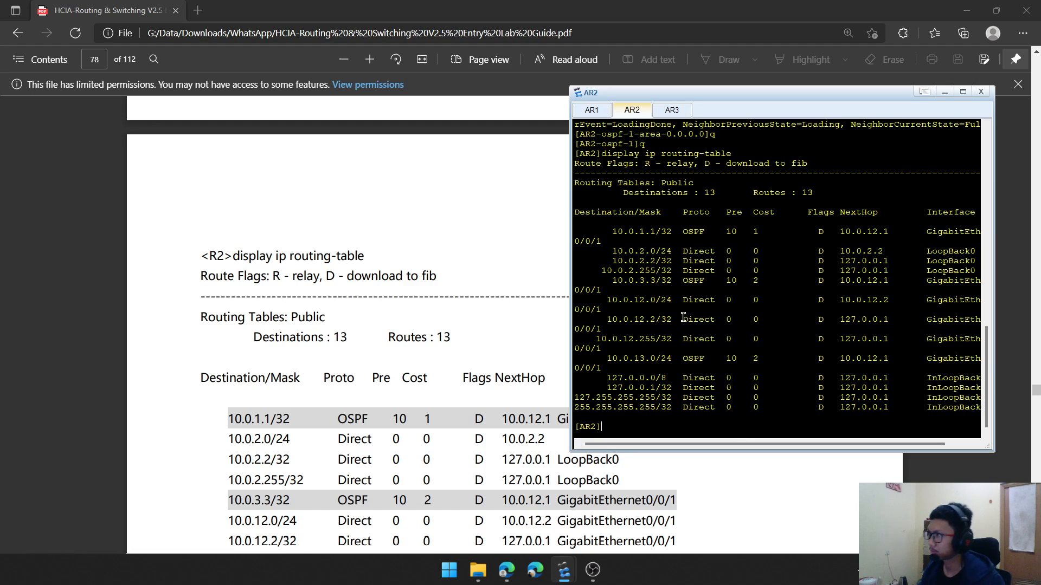
Compare the OSPF routes in AR2's routing table, including 10.0.3.3/32 and 10.0.1.1/32, with the R2 sample output in the lab guide
left_click_drag(611, 281, 754, 280)
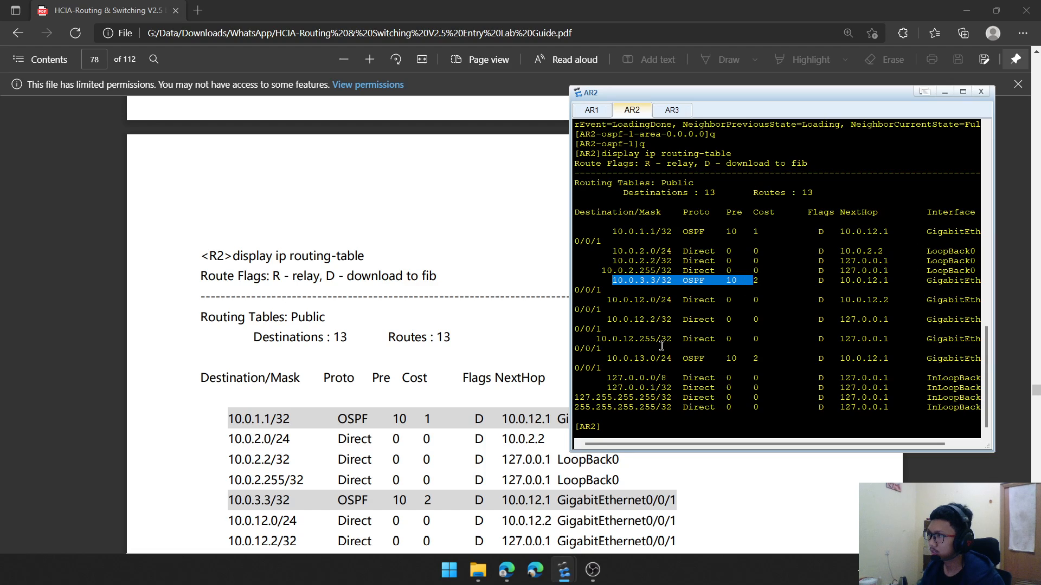
scroll(423, 364, "down", 2)
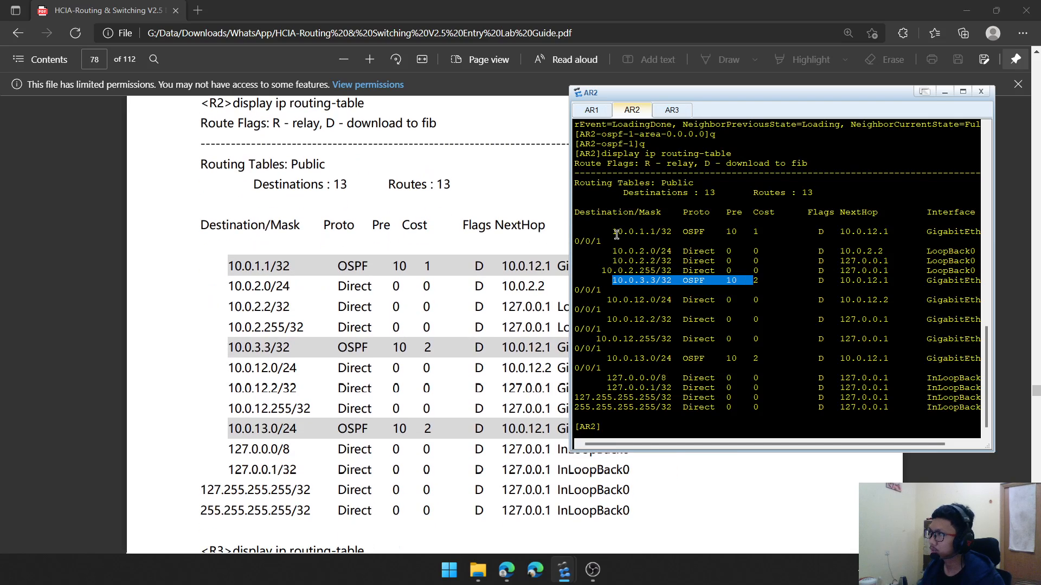
left_click_drag(618, 232, 680, 232)
scroll(304, 305, "down", 7)
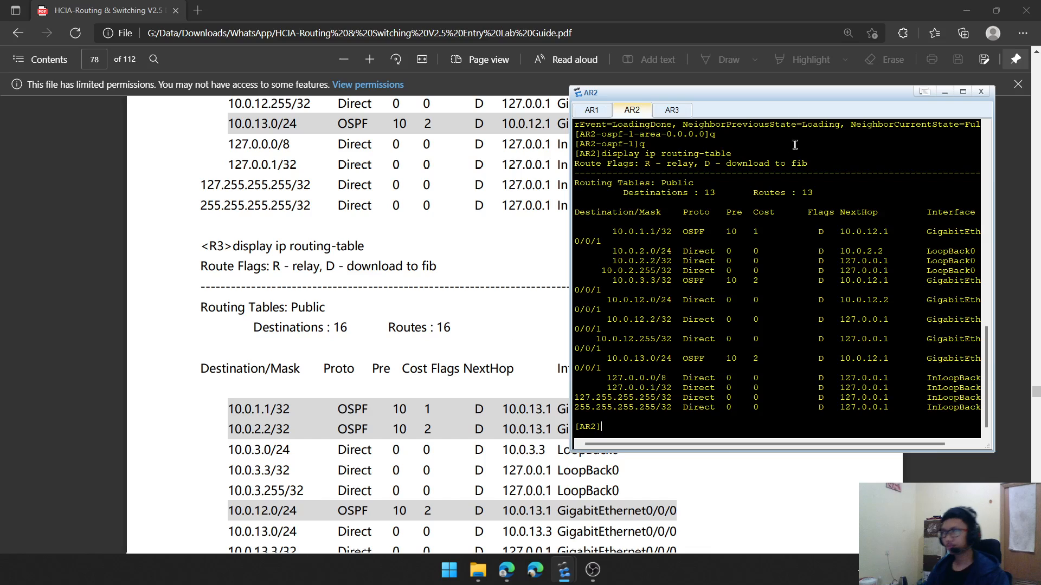
Leave the OSPF area and process views on AR3 to return to its system view
left_click(662, 109)
type("q")
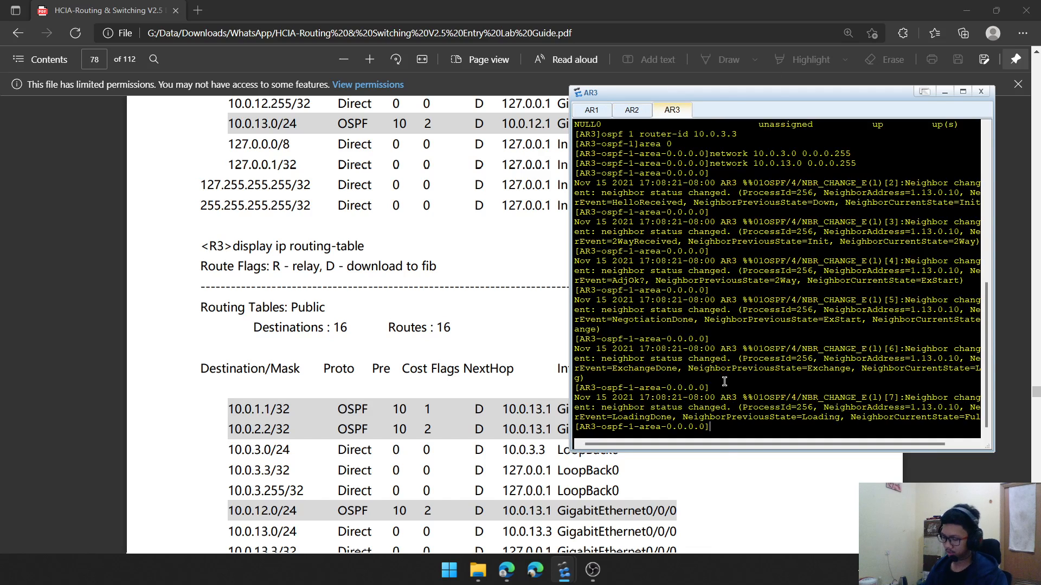
key("Return")
type("q")
key("Return")
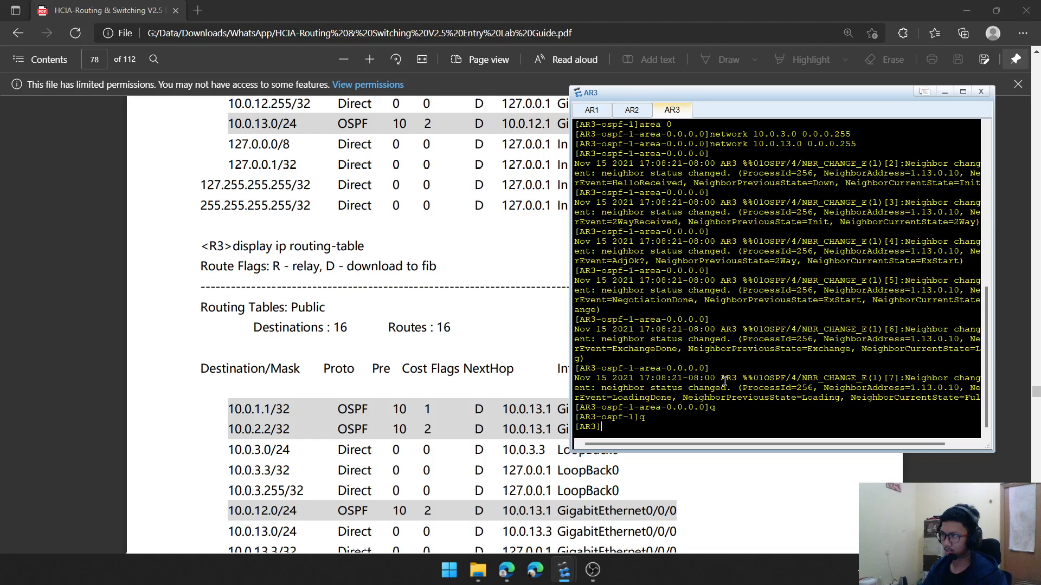
Display the IP routing table on AR3 and compare it with the R3 sample output in the lab guide
type("display ip ro")
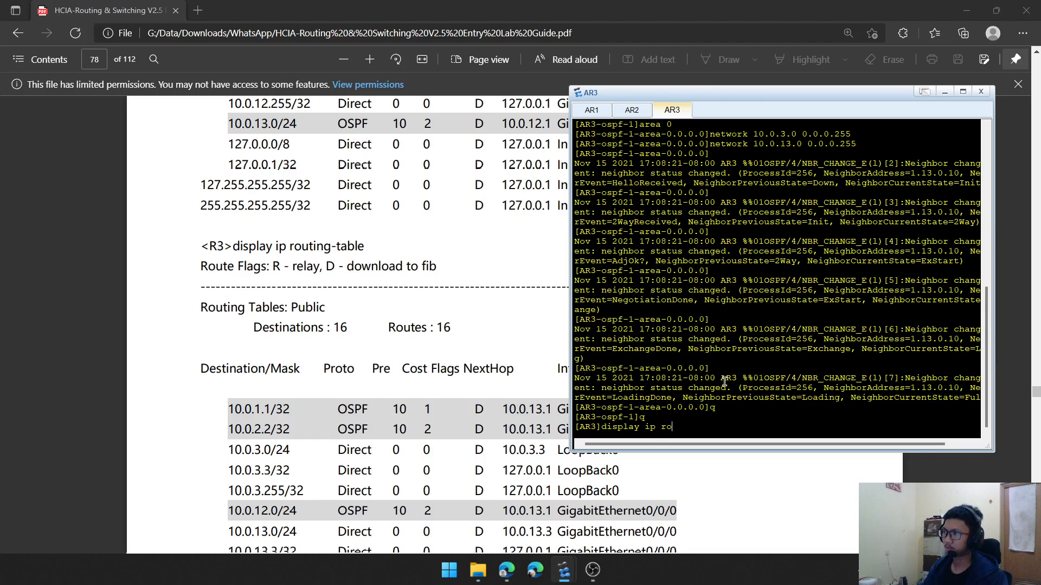
type("uting-table")
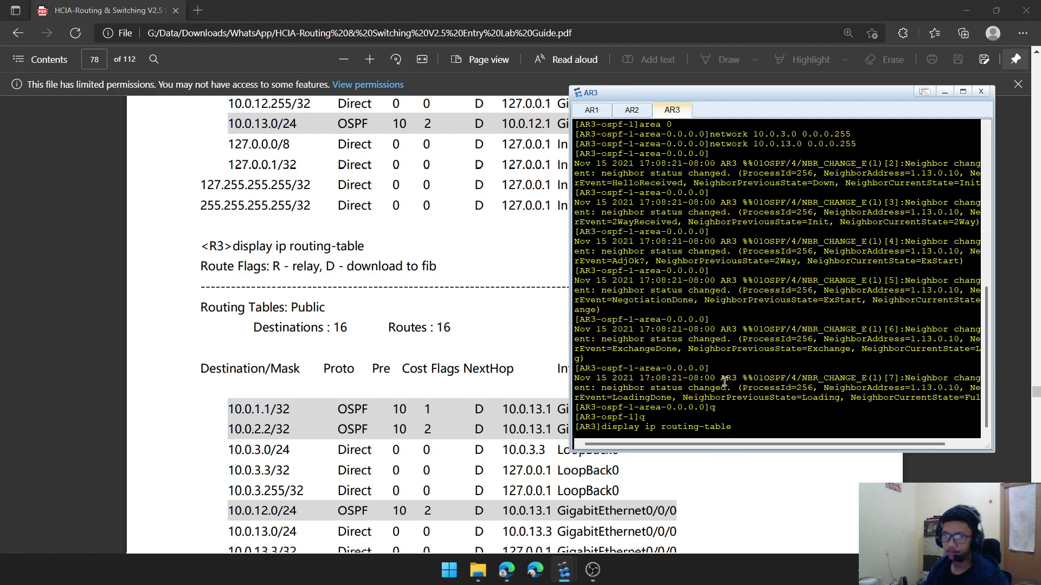
key("Return")
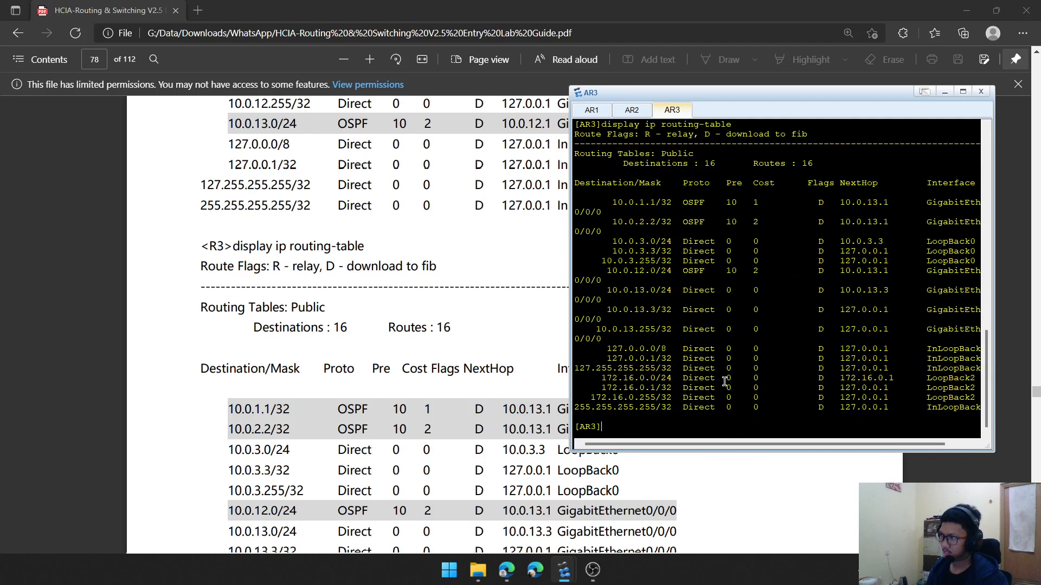
scroll(373, 212, "down", 3)
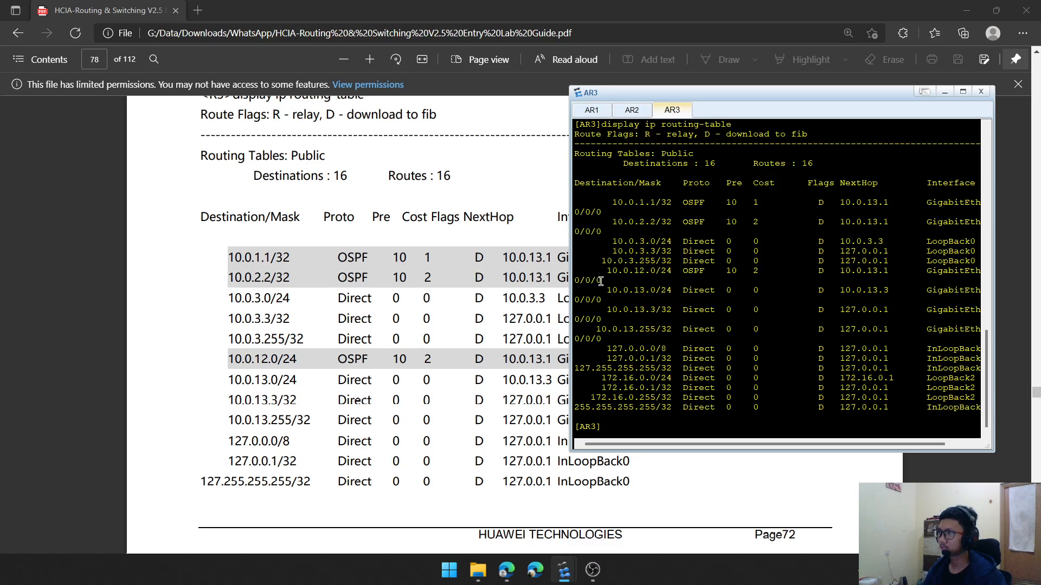
Find the connectivity test in the lab guide and ping R1's address 10.0.1.1 from AR2
scroll(418, 322, "down", 10)
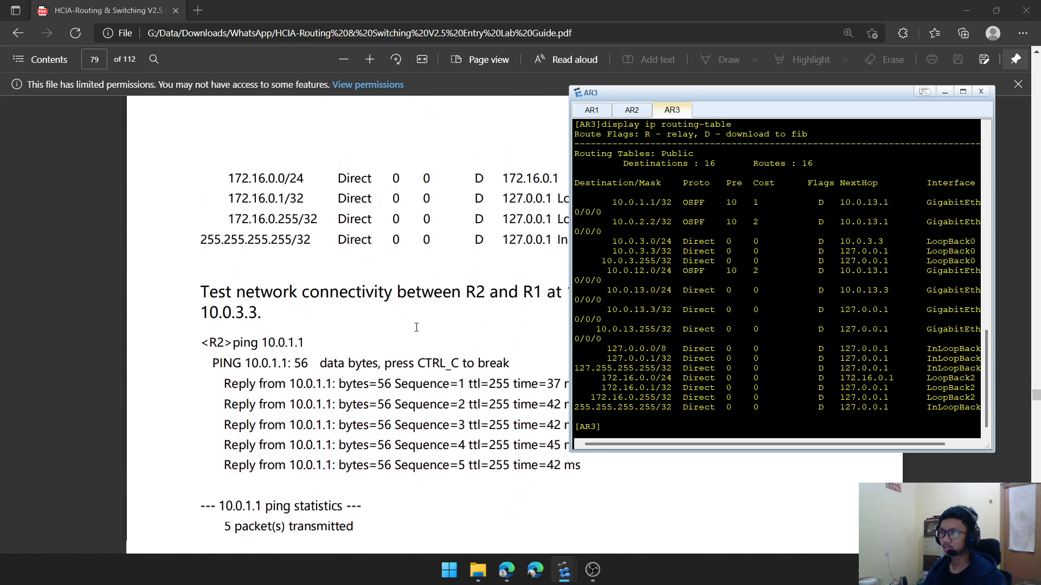
left_click(592, 110)
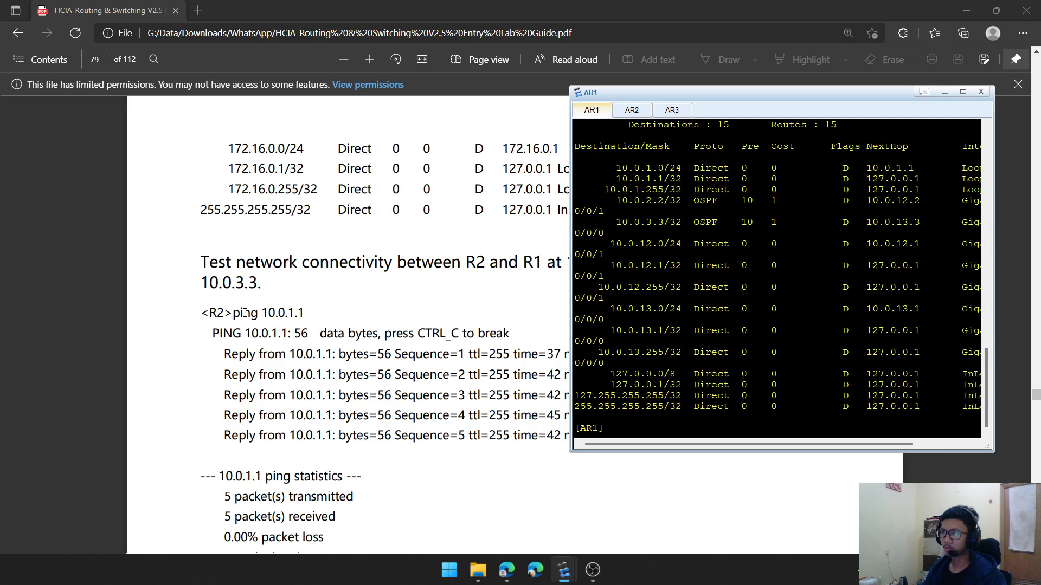
left_click(631, 110)
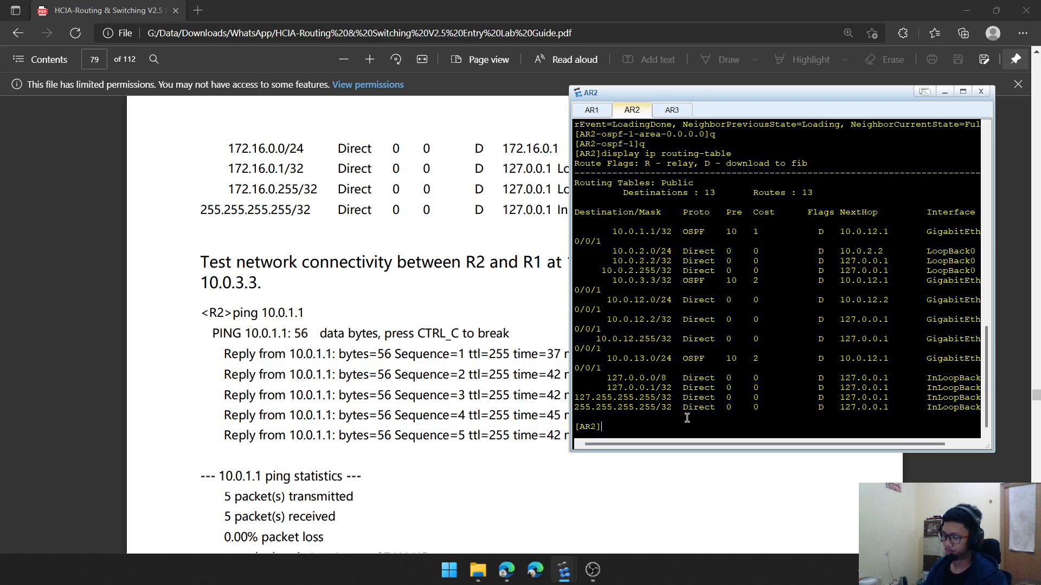
type("ping 10")
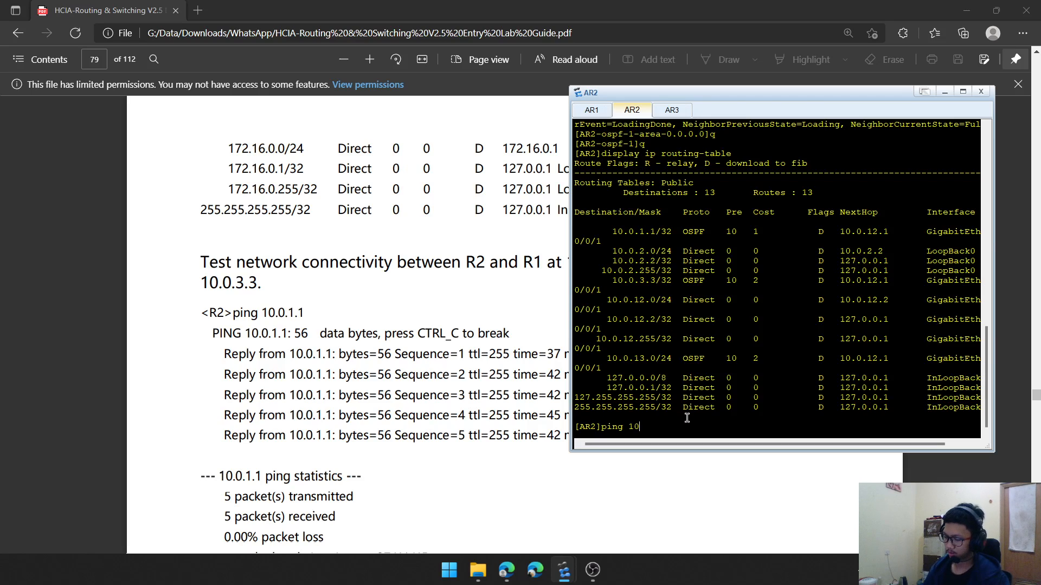
type(".0.1.1")
key("Return")
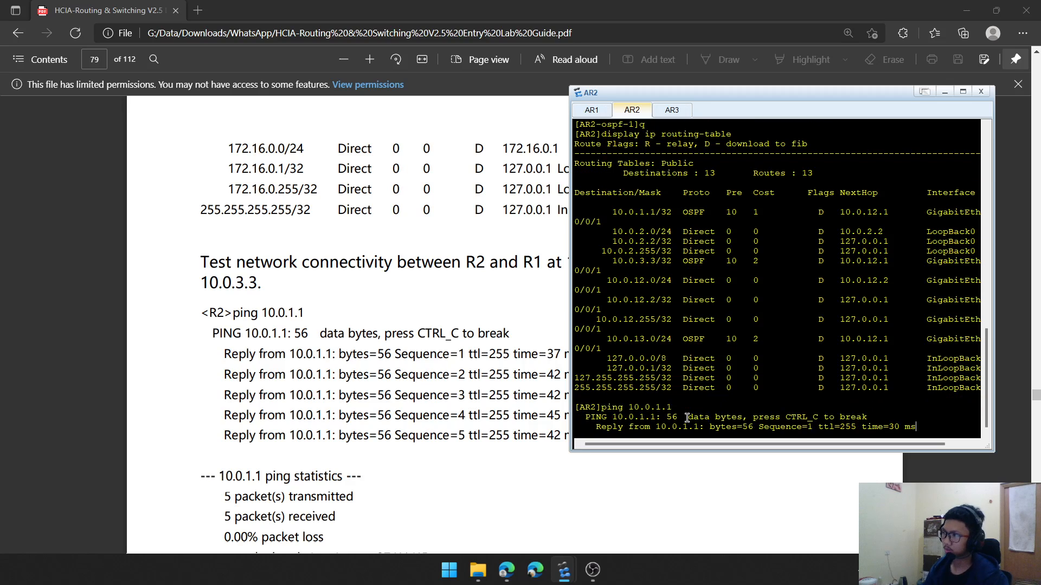
Ping R3's address 10.0.3.3 from AR2, following the second connectivity test in the lab guide
scroll(312, 386, "down", 2)
scroll(313, 387, "down", 5)
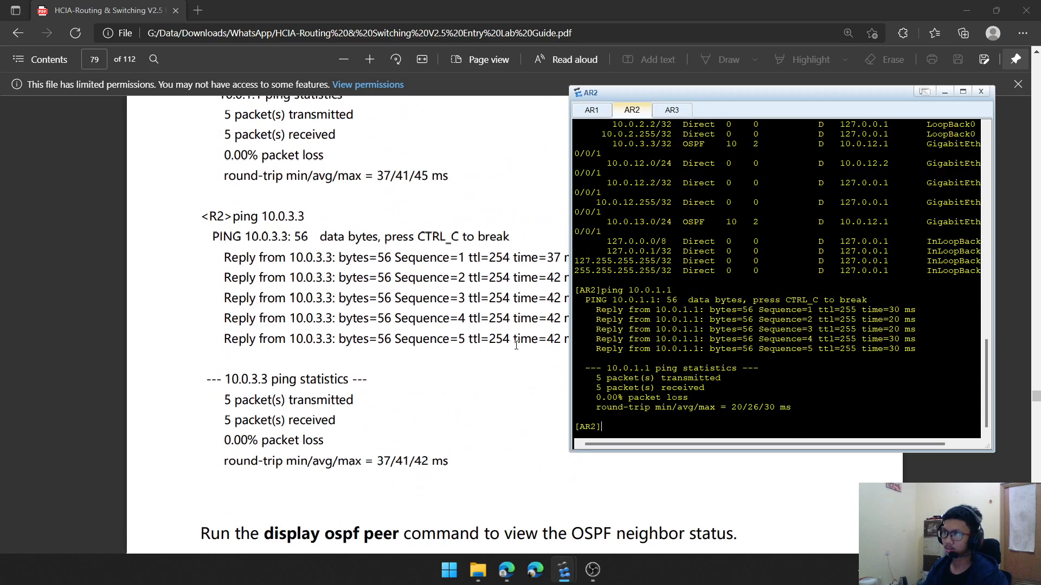
key("Up")
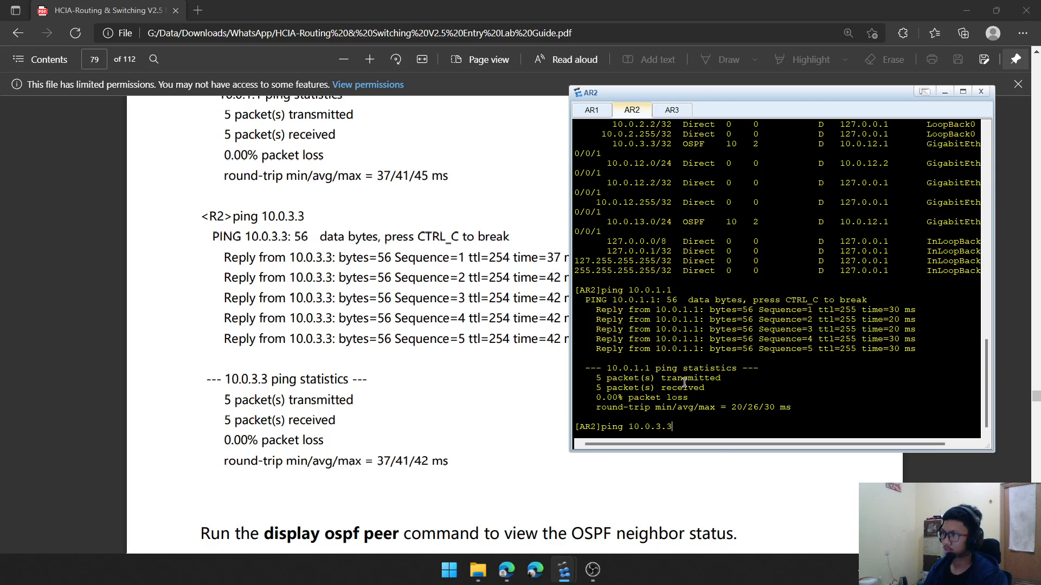
key("Return")
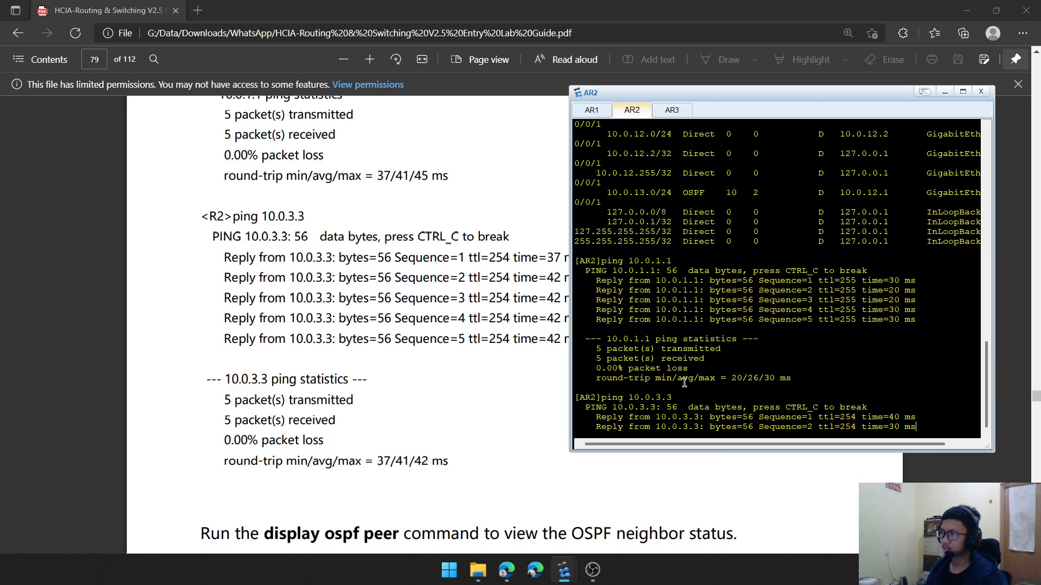
Display the detailed OSPF neighbor status on AR1 with display ospf peer, as the lab guide instructs
scroll(317, 350, "down", 5)
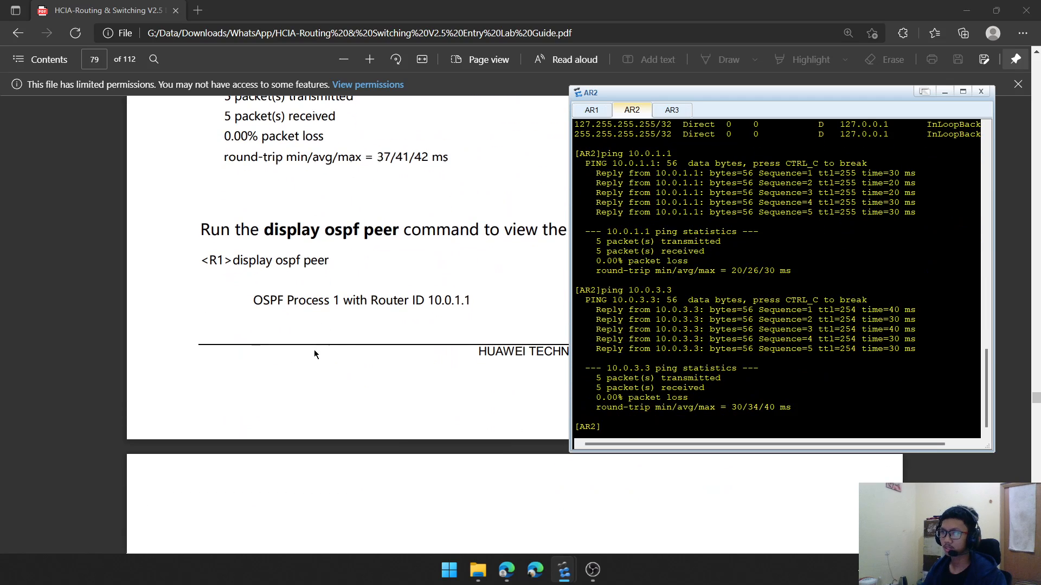
scroll(314, 239, "up", 1)
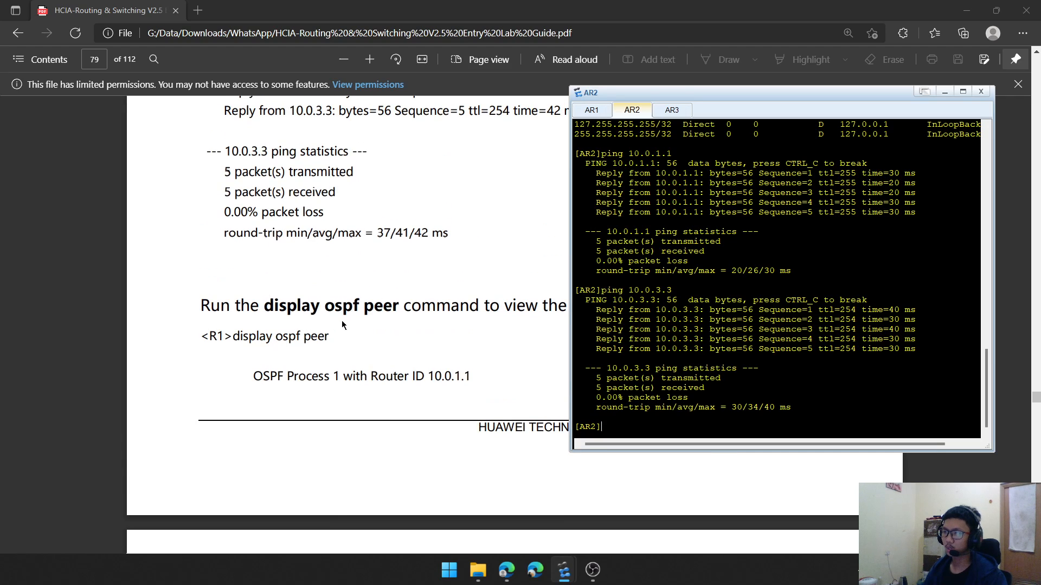
left_click_drag(675, 94, 694, 118)
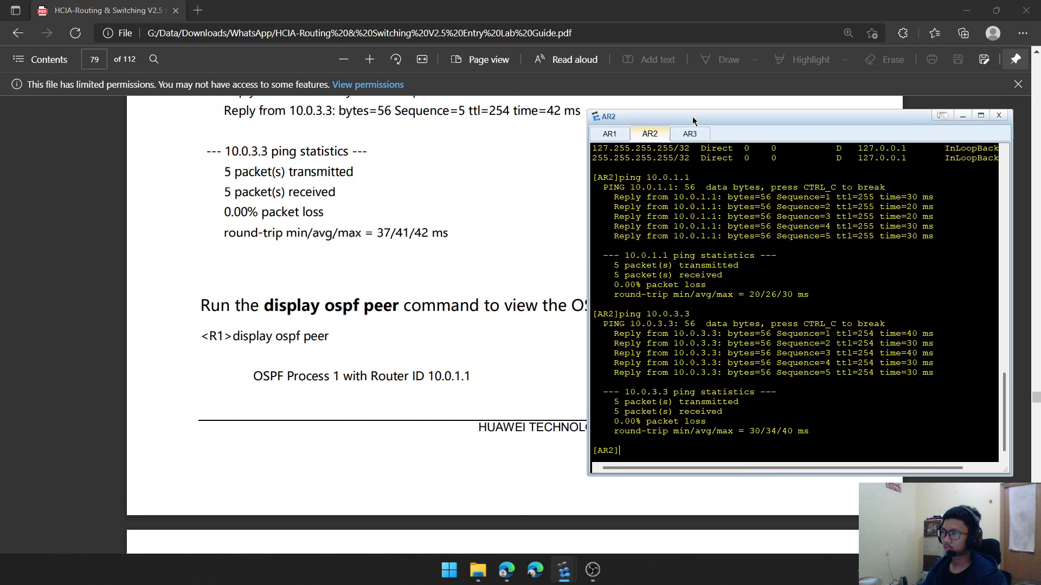
left_click(609, 134)
type("display os")
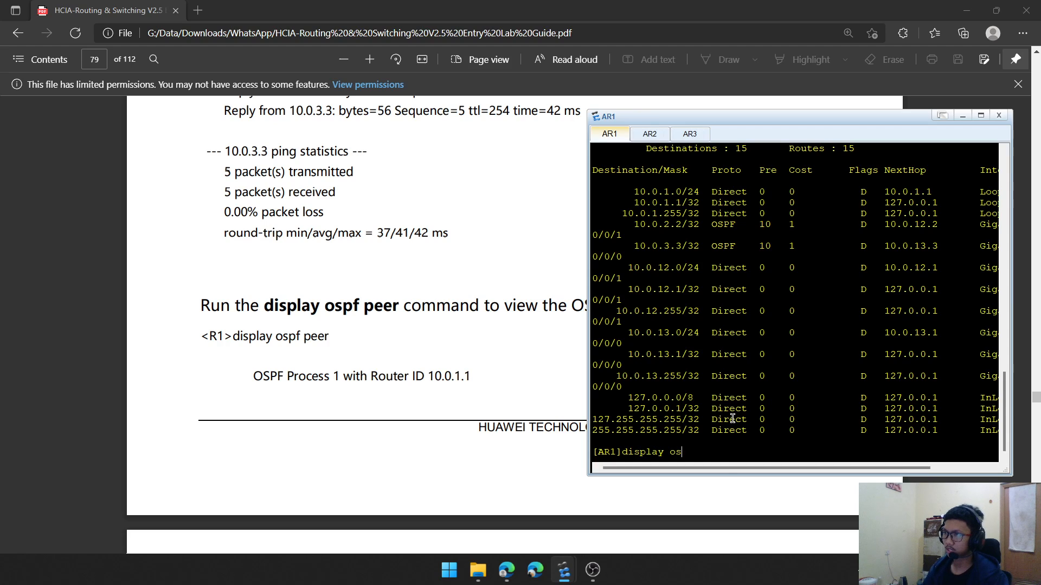
type("pf peer")
key("Return")
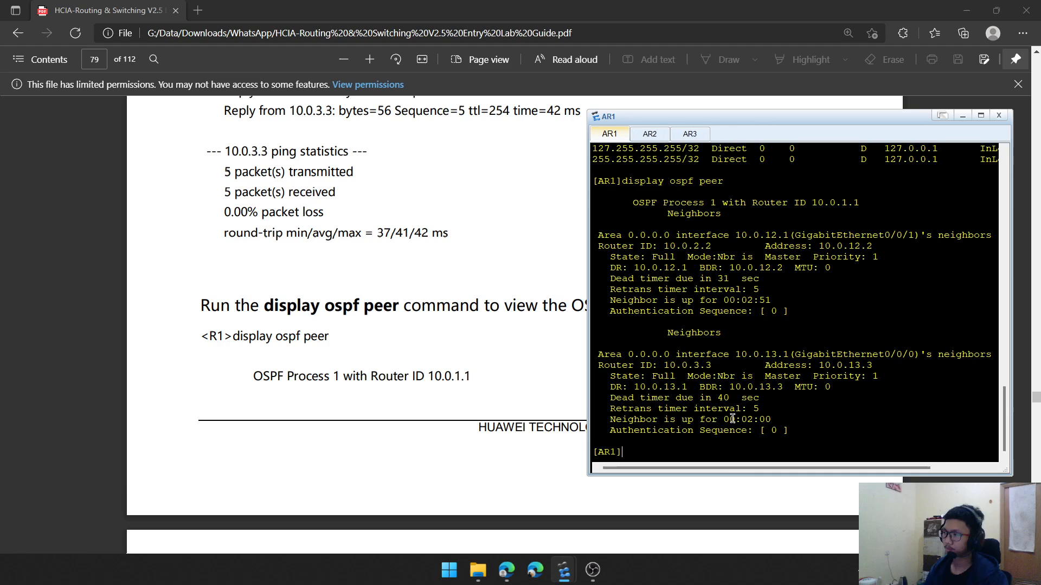
Compare the router IDs, states and DR/BDR addresses of AR1's OSPF neighbors with the sample output in the lab guide
scroll(470, 405, "down", 6)
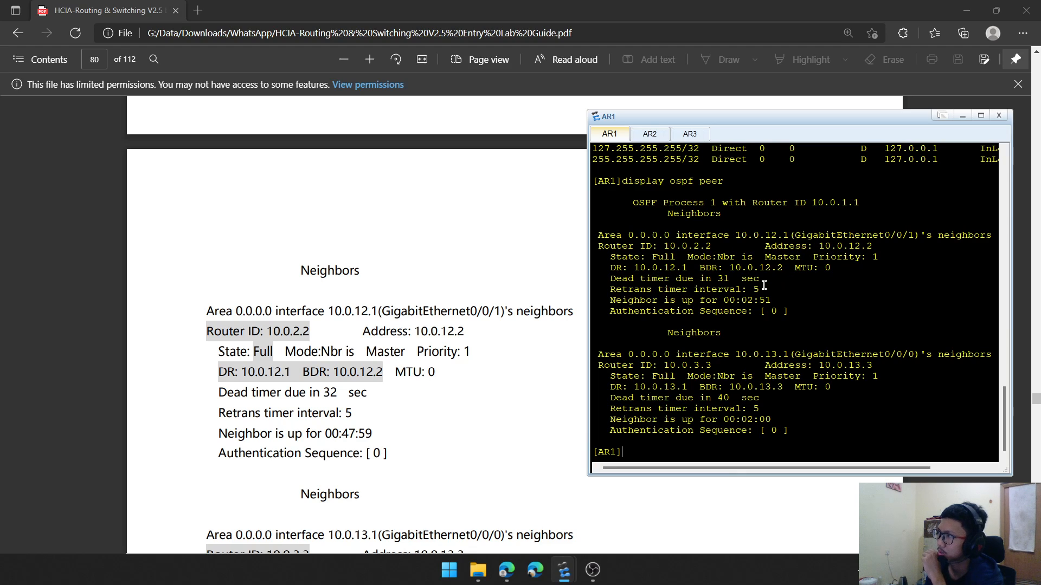
left_click_drag(631, 267, 817, 267)
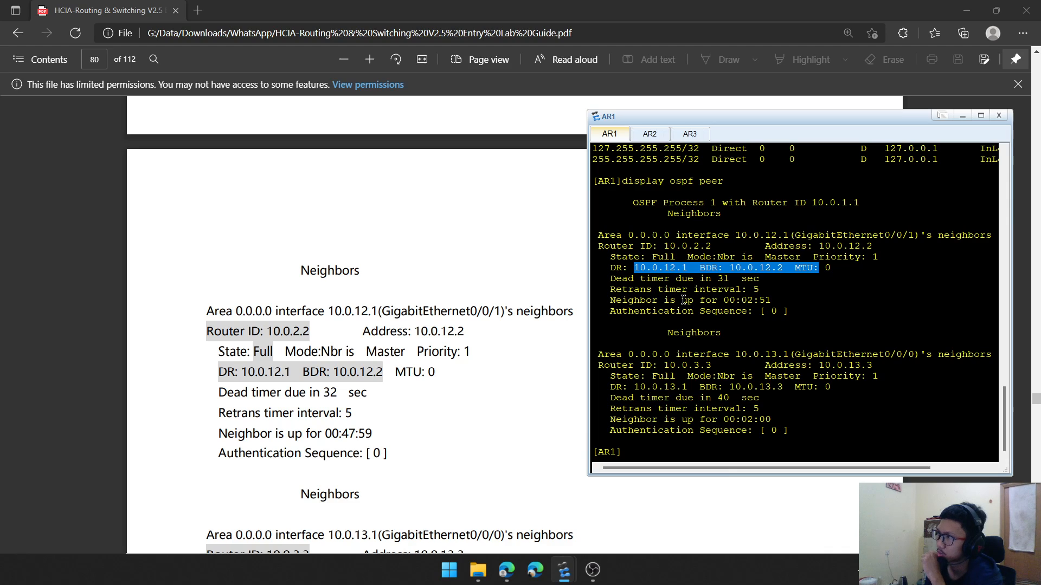
scroll(503, 300, "down", 2)
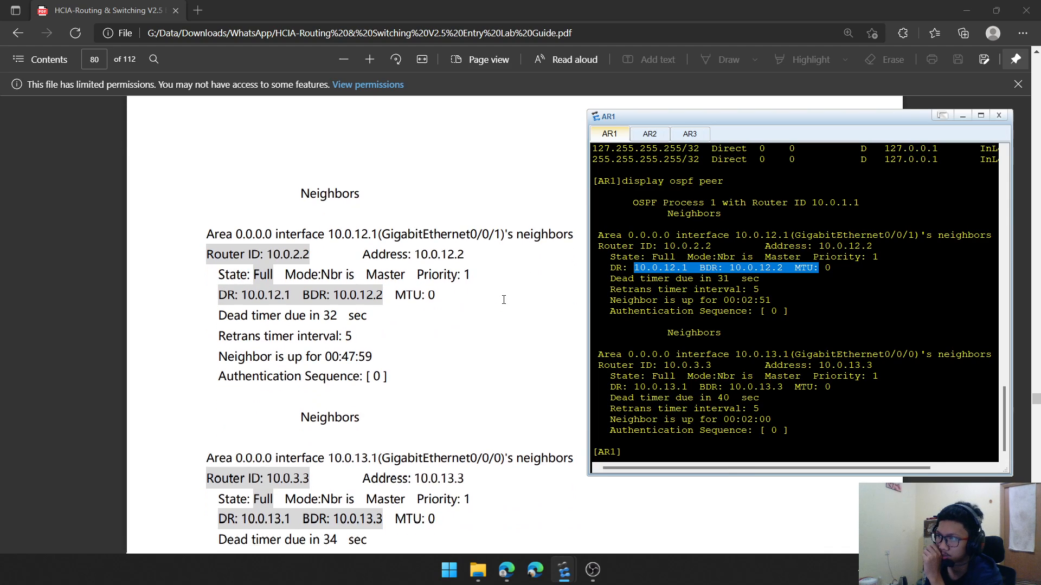
scroll(503, 300, "down", 2)
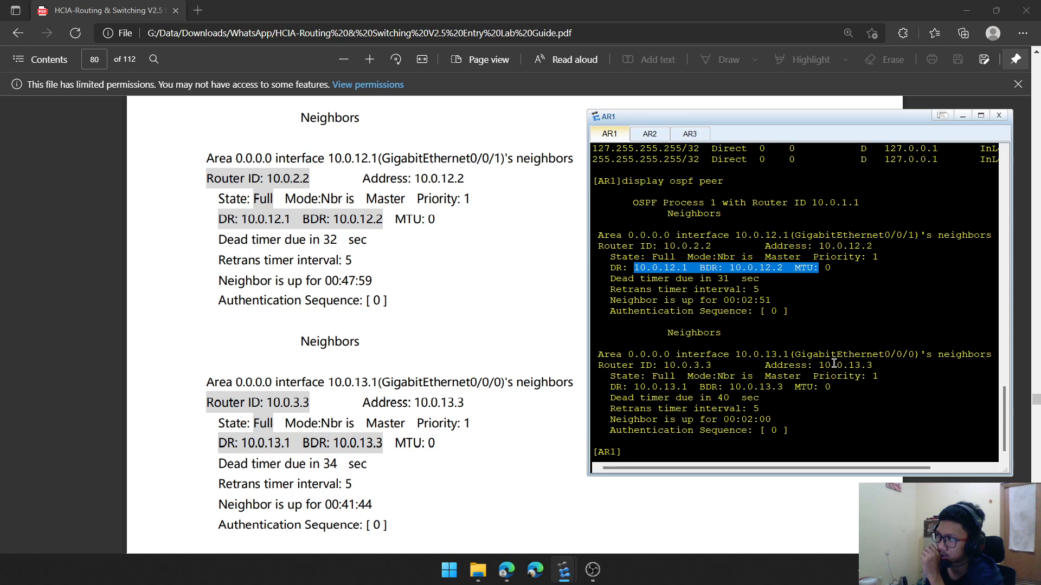
Display the condensed OSPF peer information on AR1 with display ospf peer brief and examine its area, interface and neighbor entries
scroll(479, 398, "down", 4)
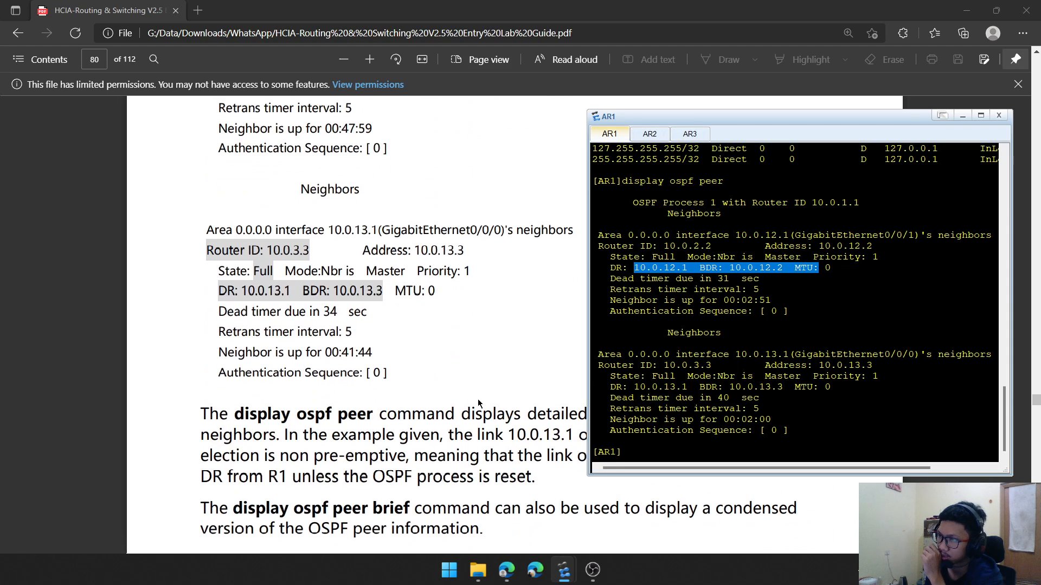
scroll(477, 399, "down", 8)
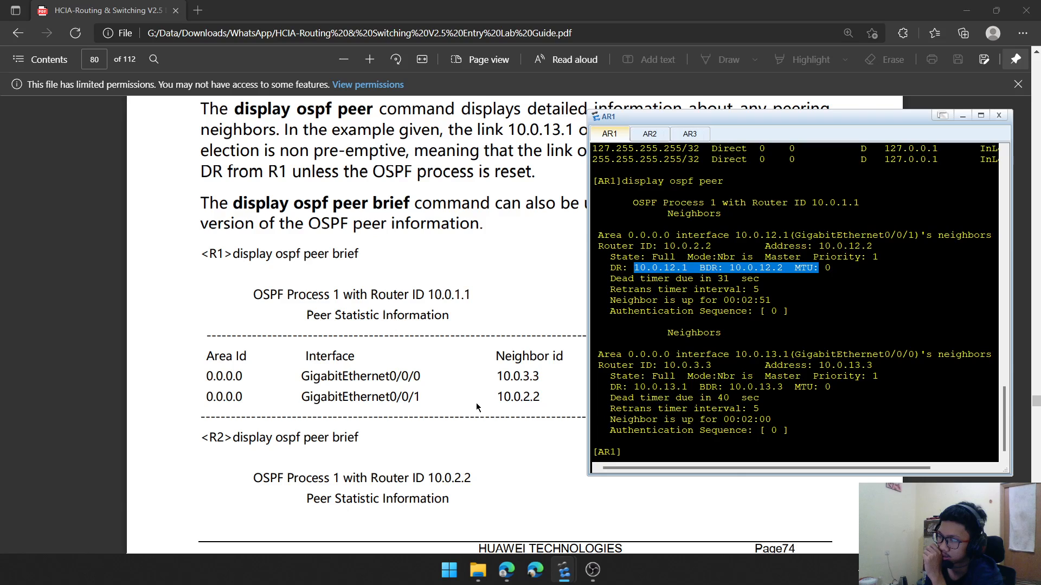
scroll(477, 404, "down", 4)
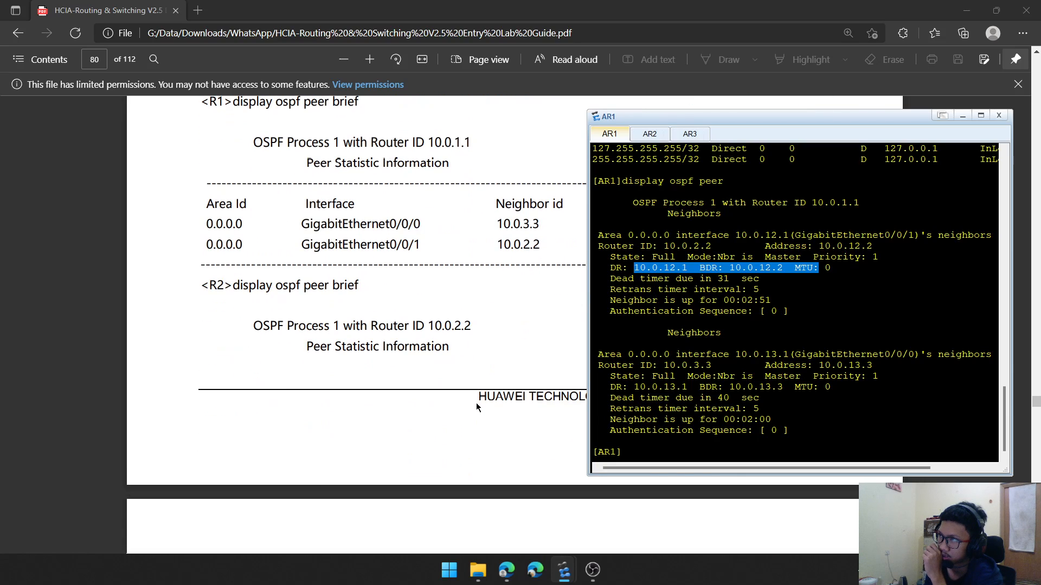
scroll(476, 402, "up", 4)
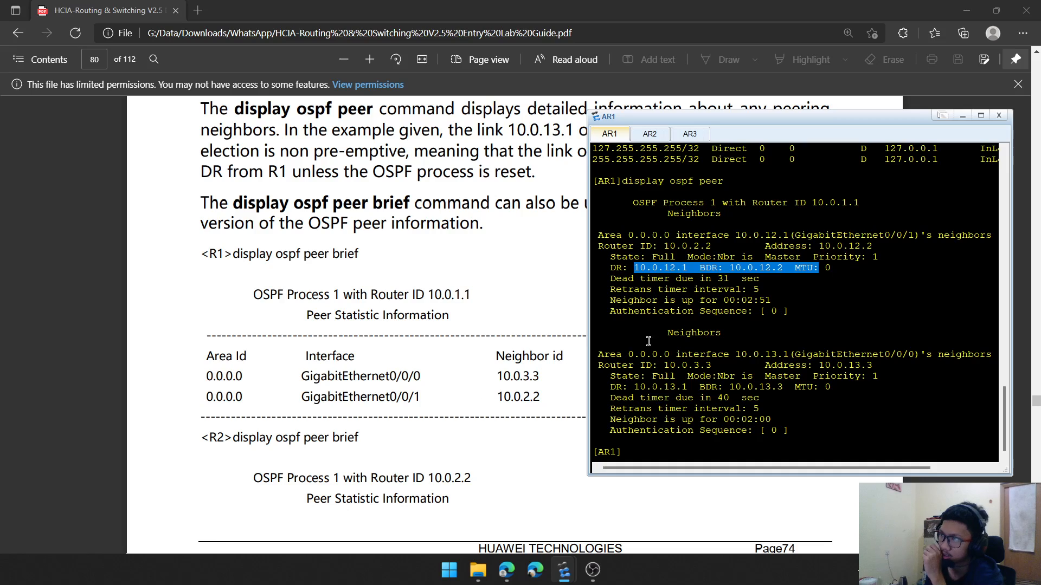
left_click(708, 370)
type("d")
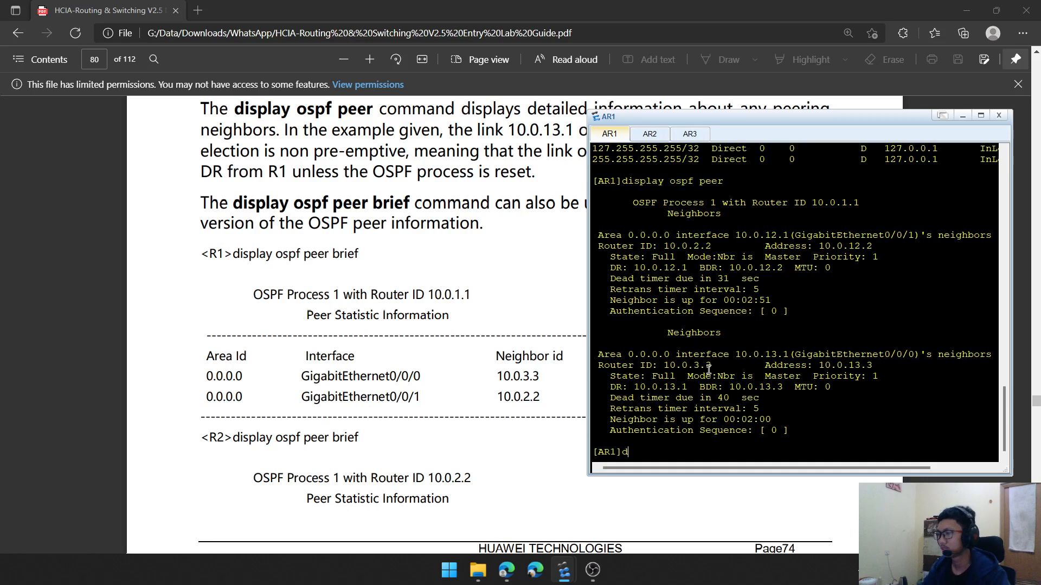
type("ispl")
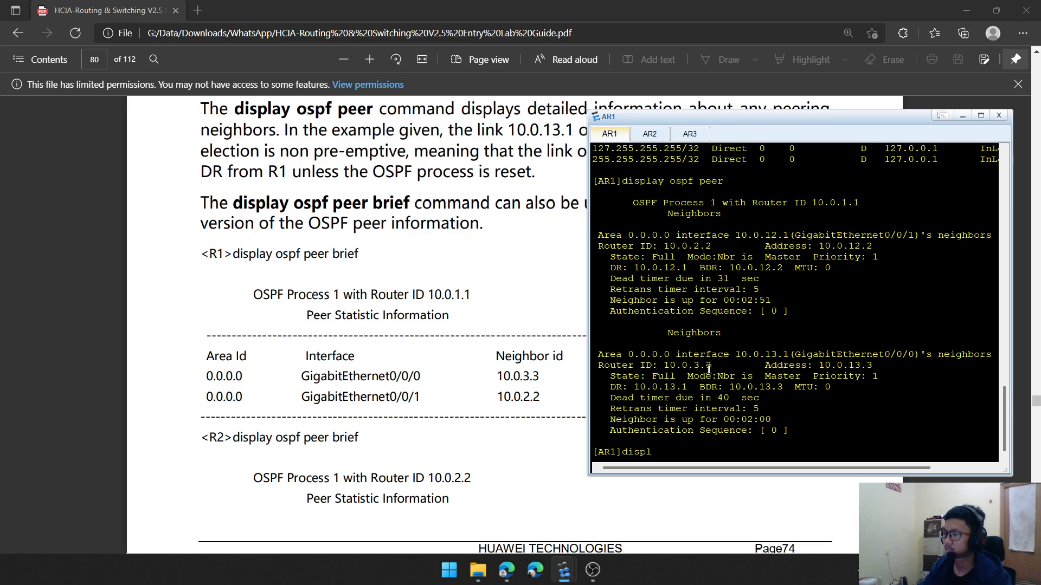
type(";ay ospf peer brief")
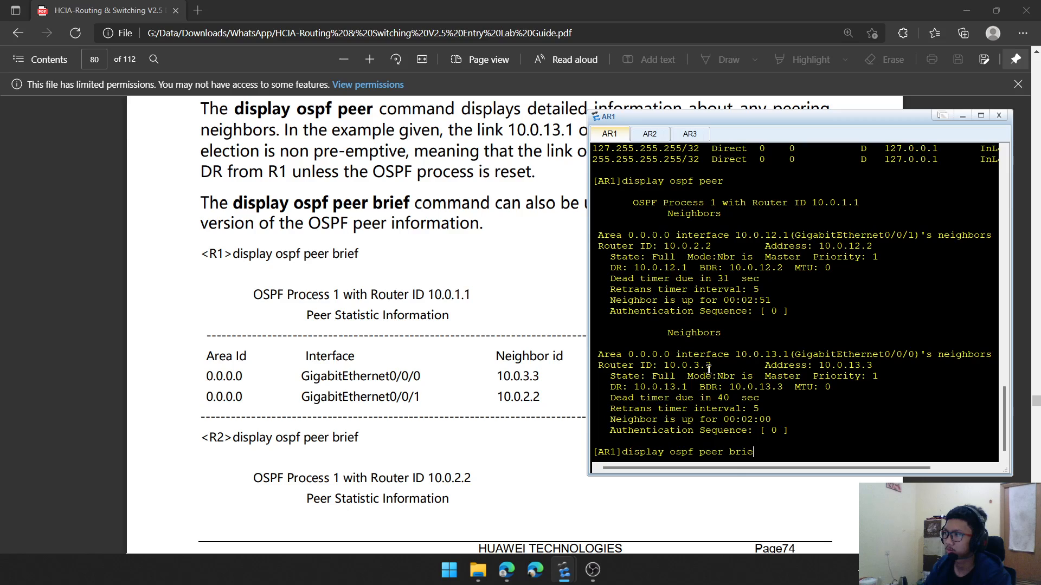
key("Return")
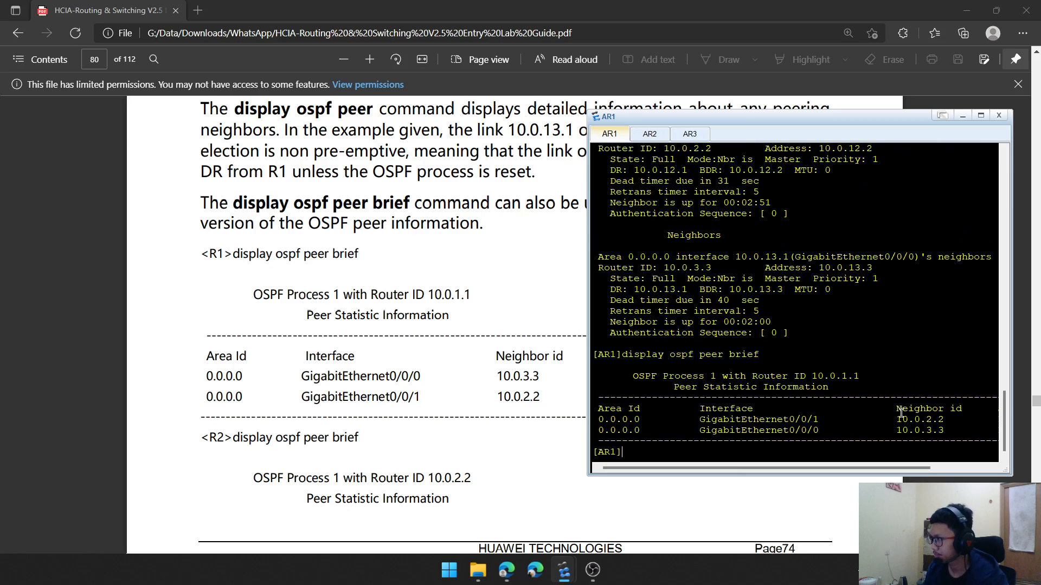
left_click_drag(945, 431, 597, 408)
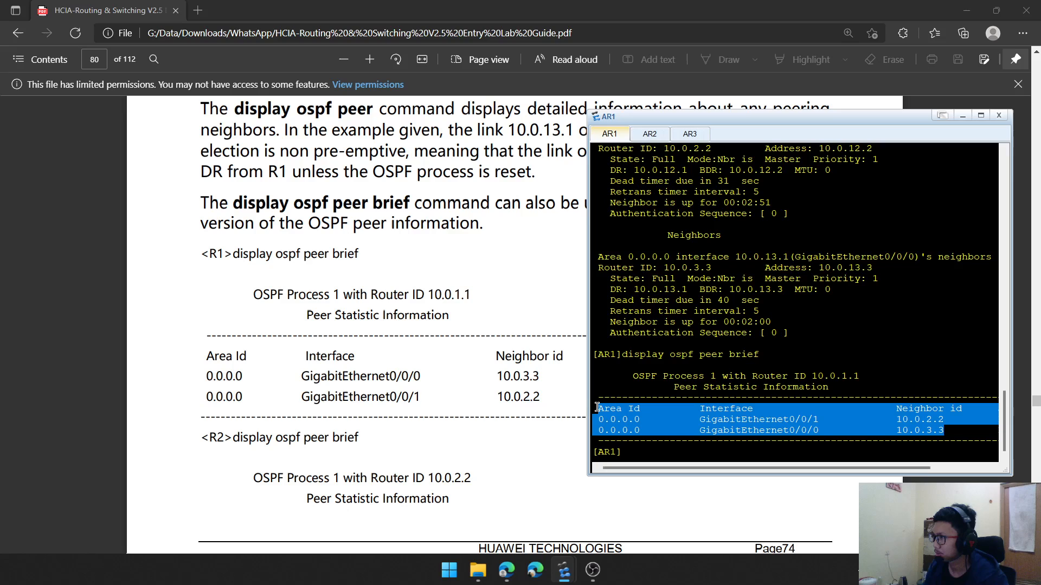
Run dis ospf peer brief on AR2 to list its OSPF neighbors in condensed form
scroll(427, 413, "down", 2)
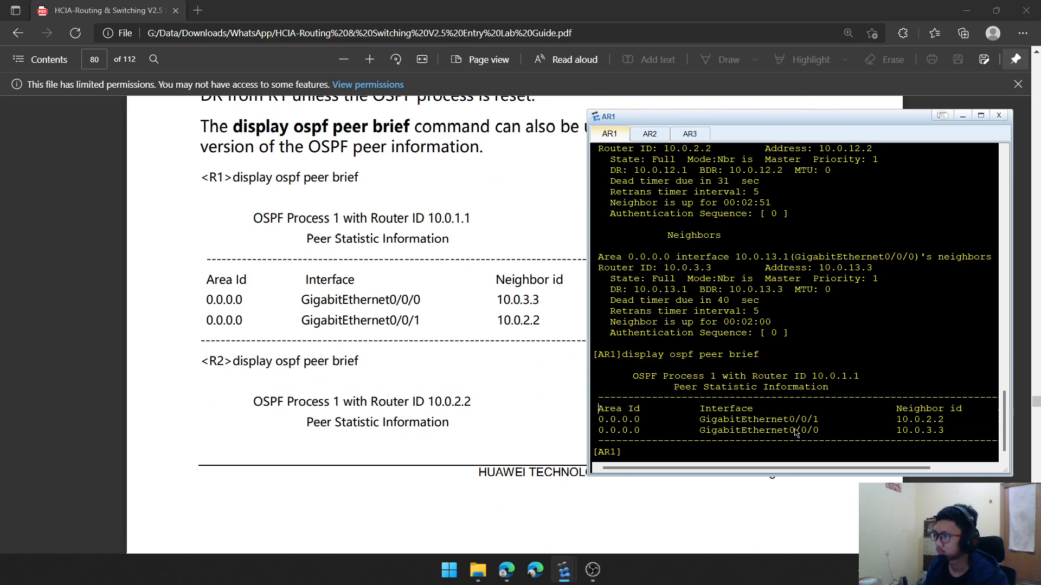
left_click(333, 387)
mouse_move(586, 567)
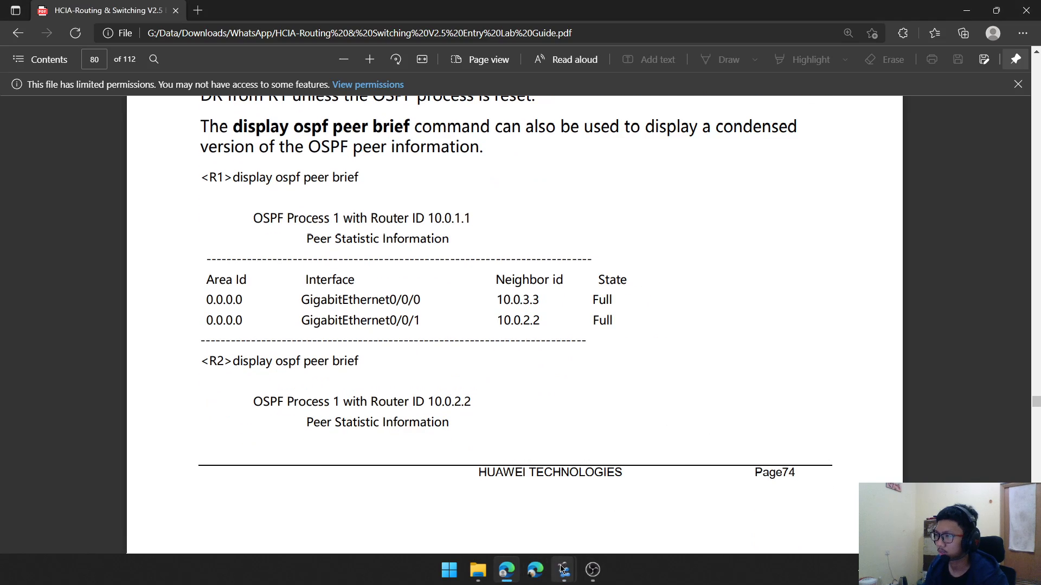
left_click(637, 494)
left_click(645, 135)
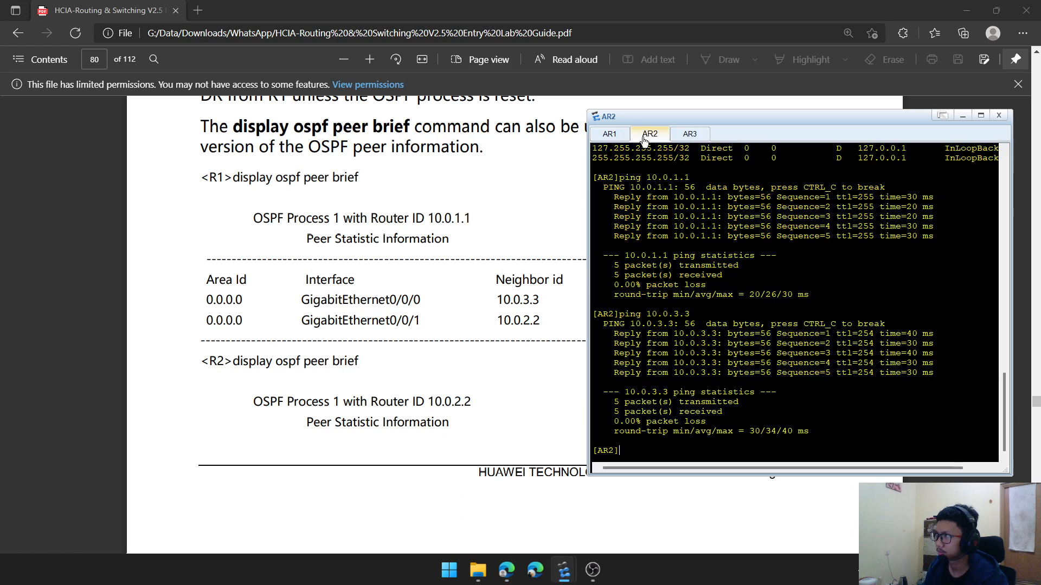
type("duso")
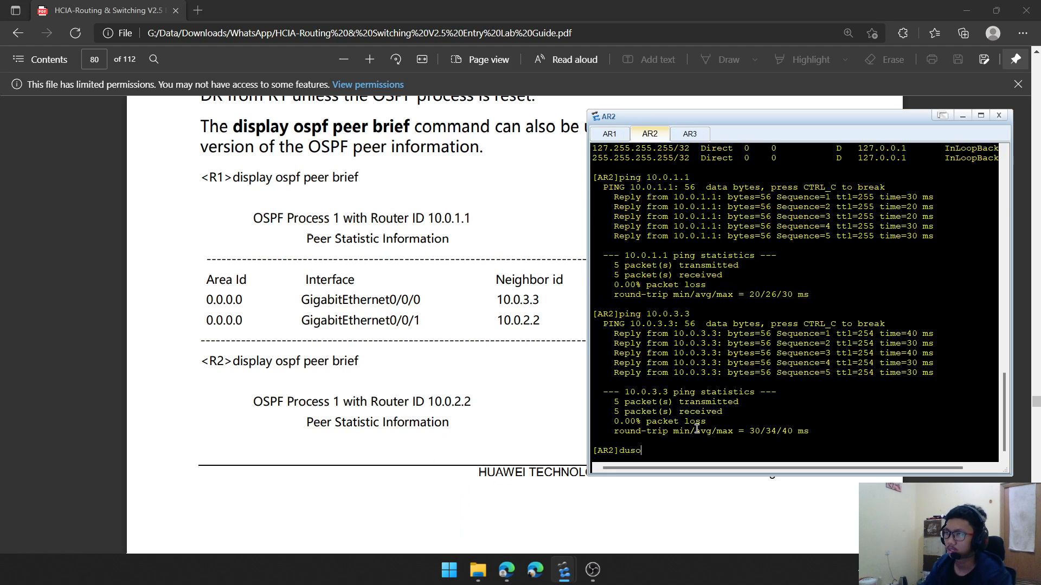
type("kat")
key("BackSpace")
key("BackSpace")
key("BackSpace")
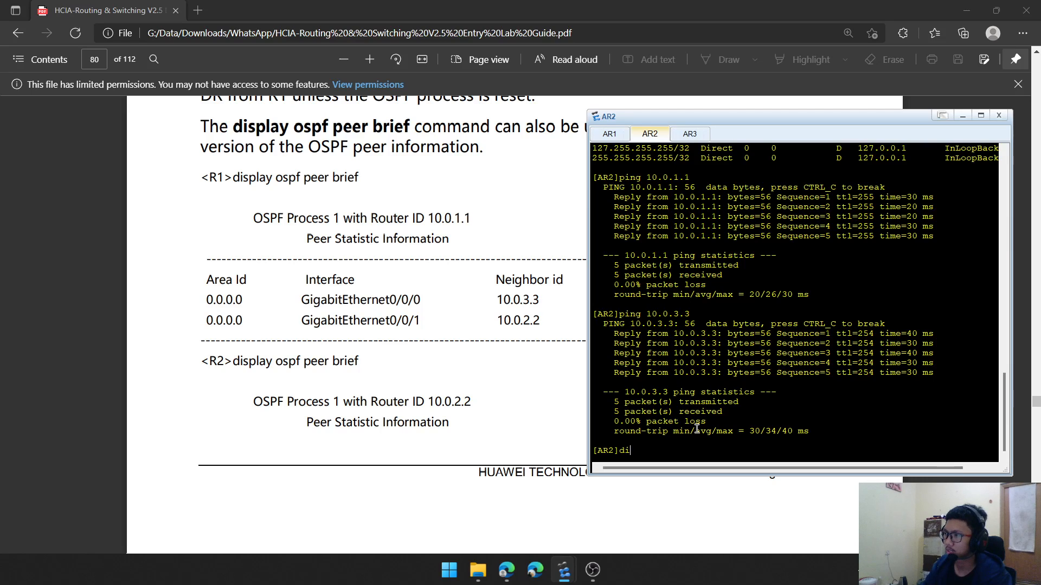
type("sp")
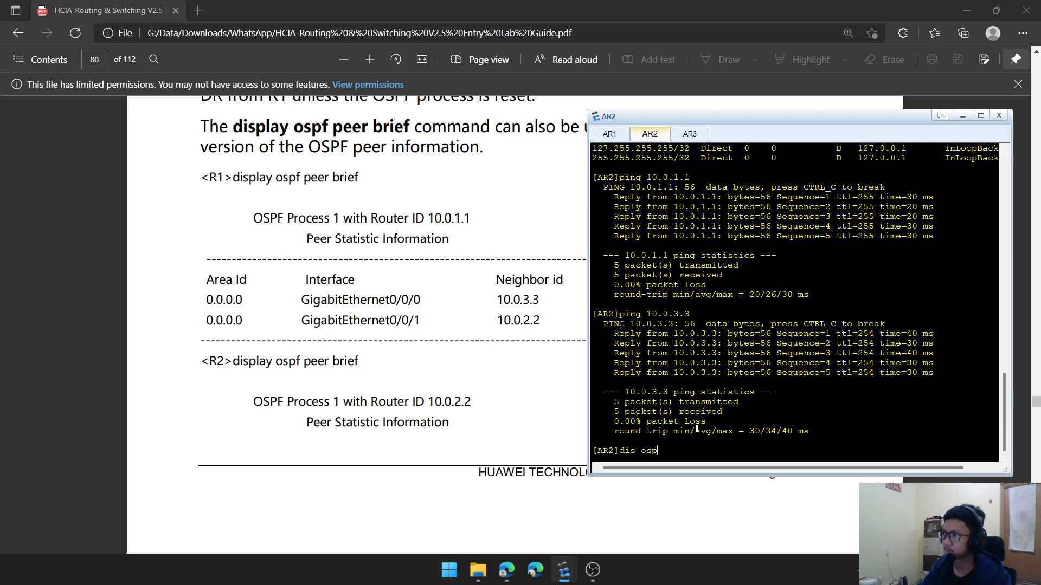
type("f peer brief")
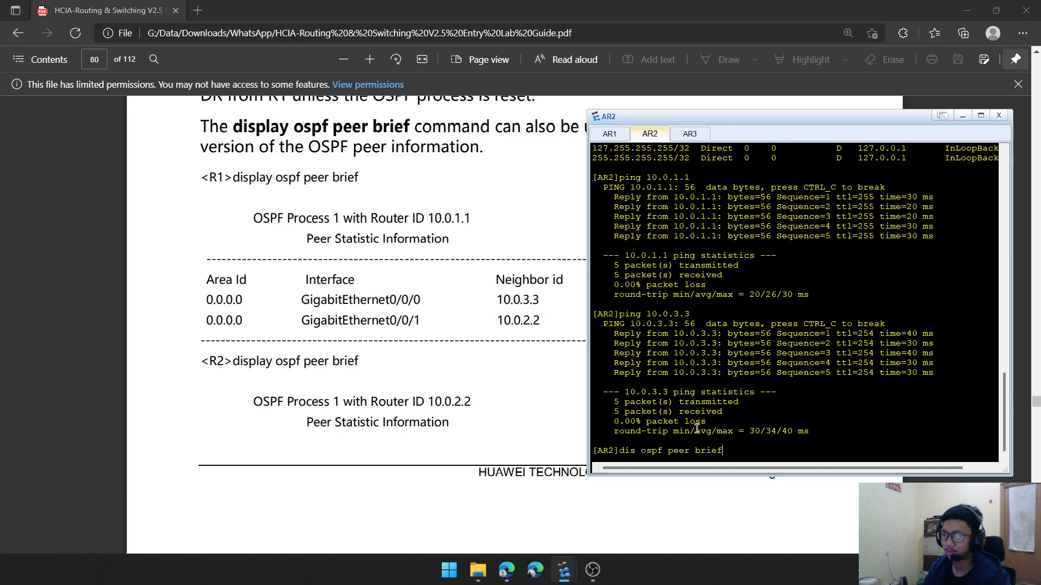
key("Return")
Run display ospf peer brief on AR3 to check its OSPF neighbor against the lab guide
scroll(387, 332, "down", 2)
scroll(387, 332, "down", 5)
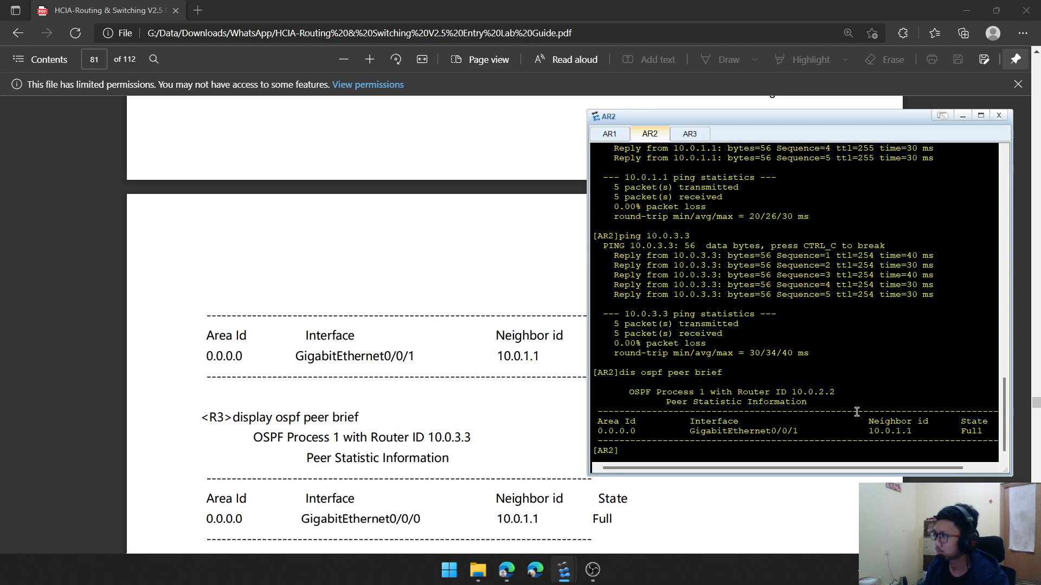
scroll(519, 404, "down", 2)
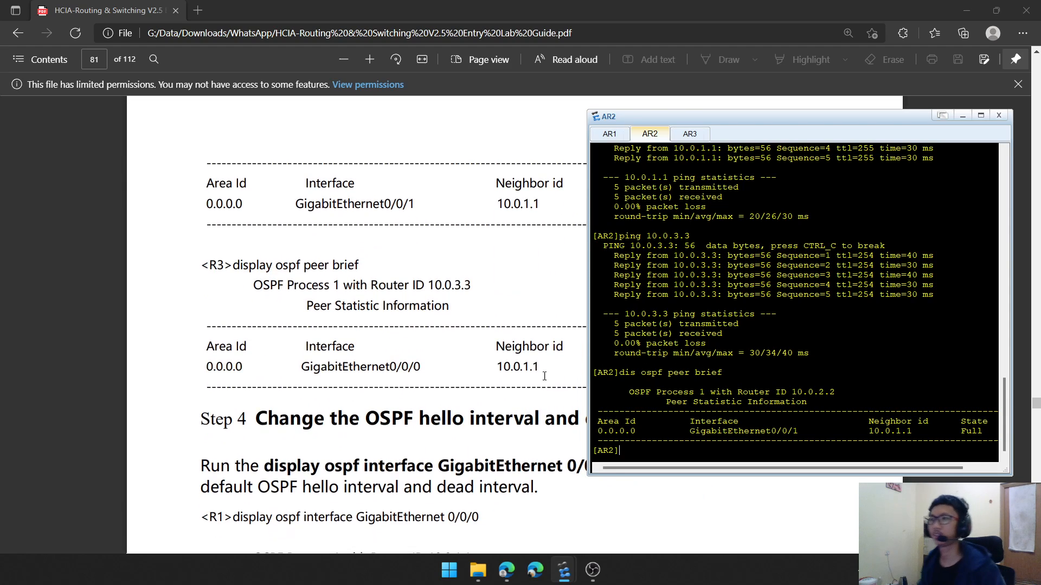
left_click(691, 135)
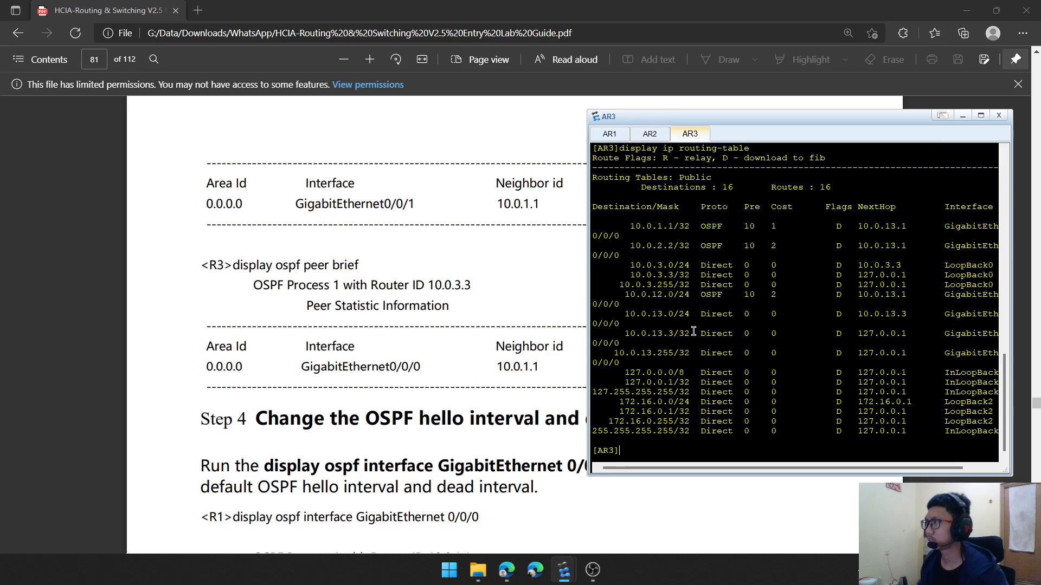
type("di")
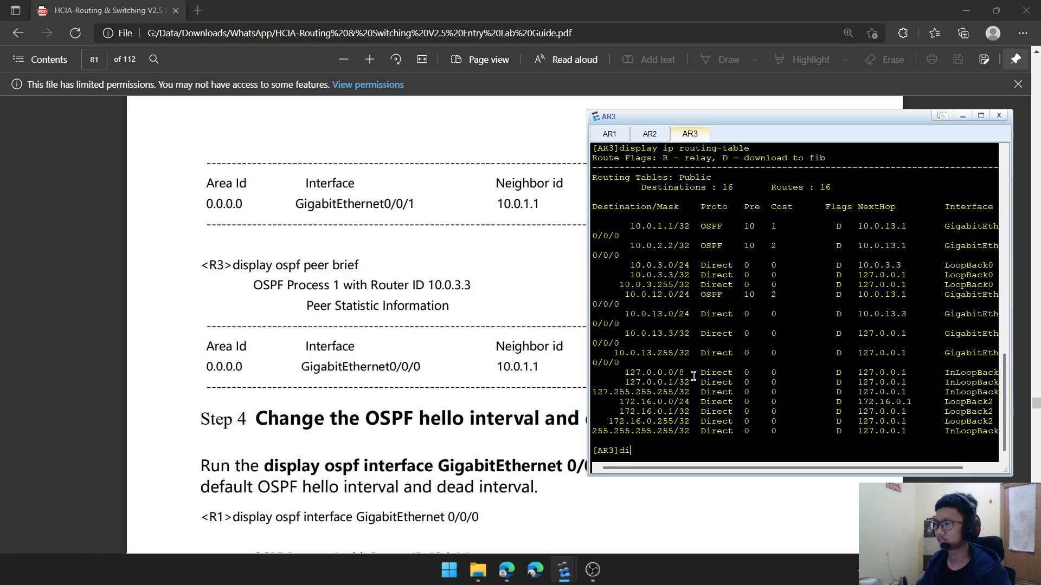
type("psplay ospf ")
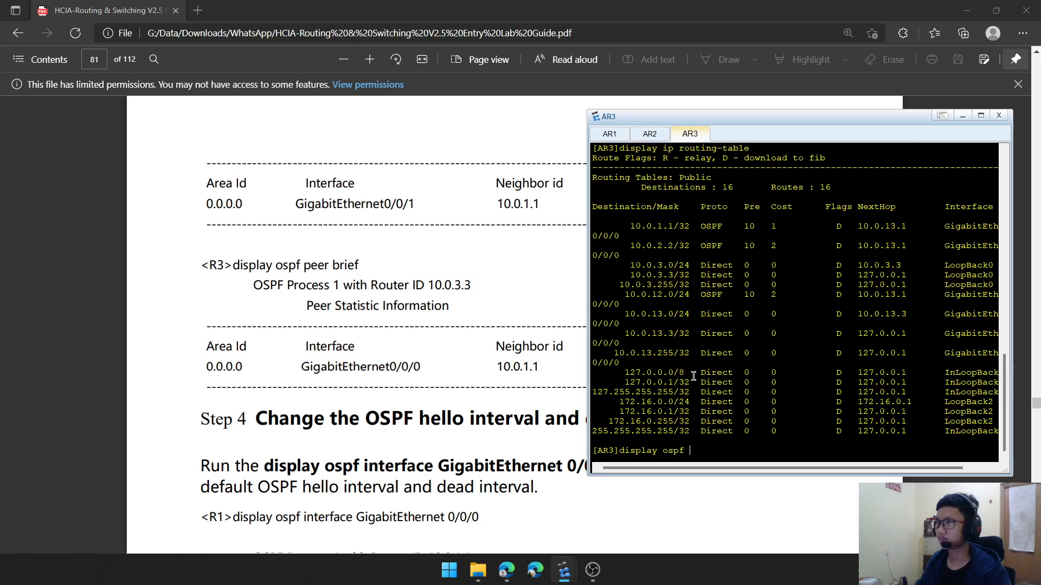
type("peer bn")
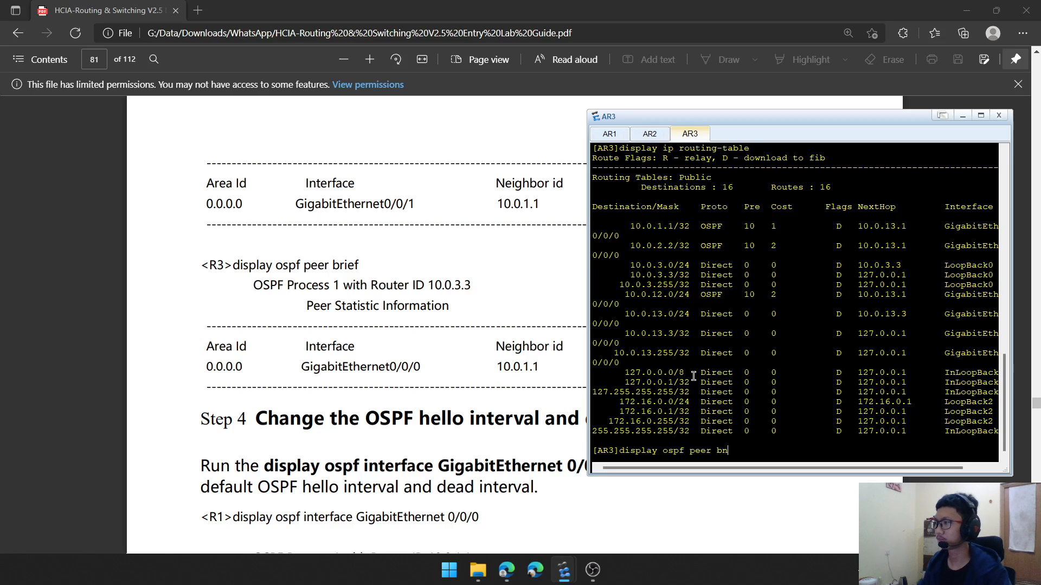
type("rief")
key("Return")
Read Step 4 of the lab guide on changing the OSPF hello and dead intervals, moving the router console aside to uncover the text
scroll(489, 284, "down", 4)
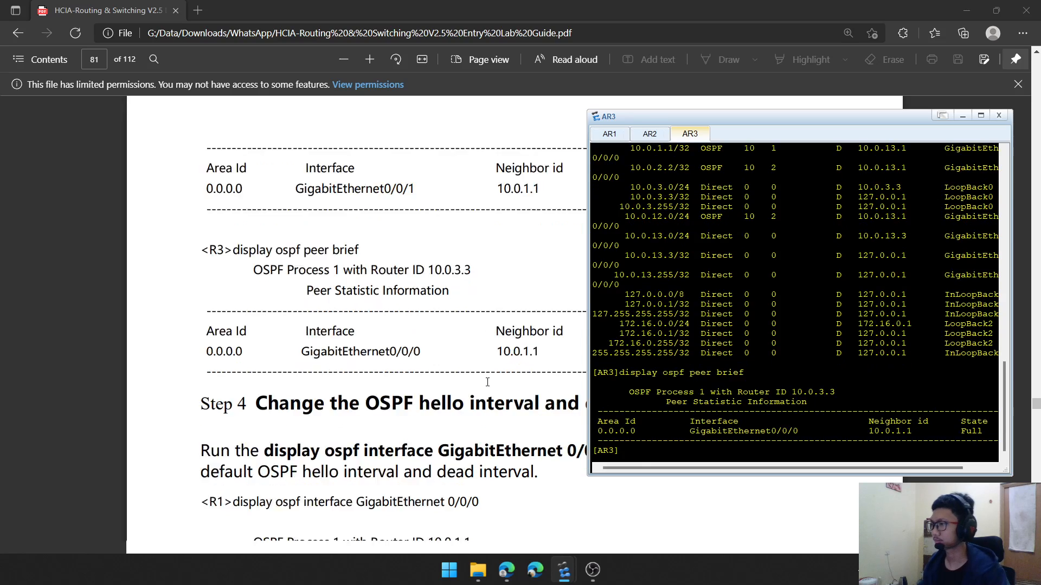
scroll(429, 265, "up", 2)
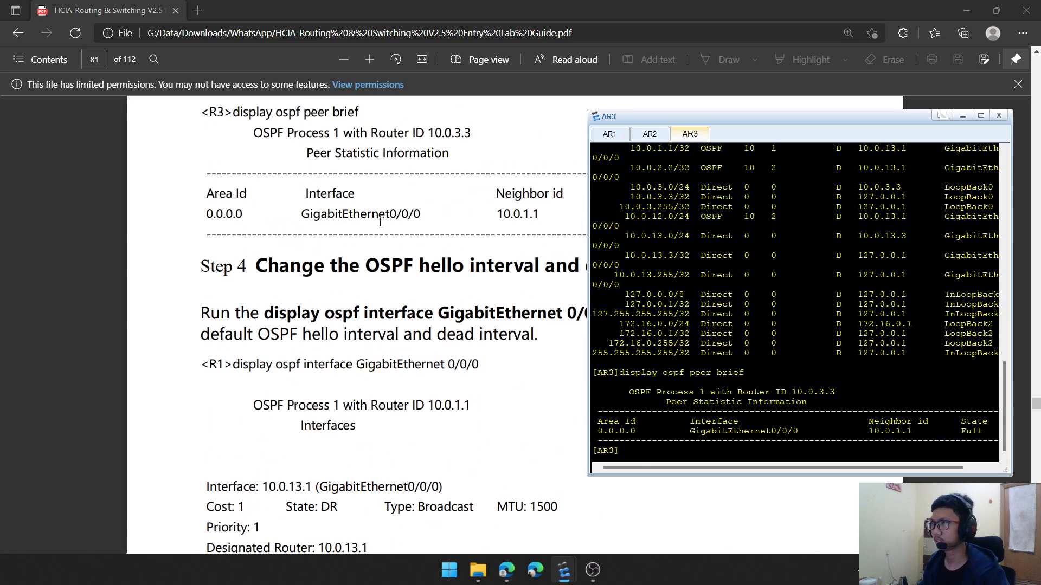
scroll(425, 364, "down", 2)
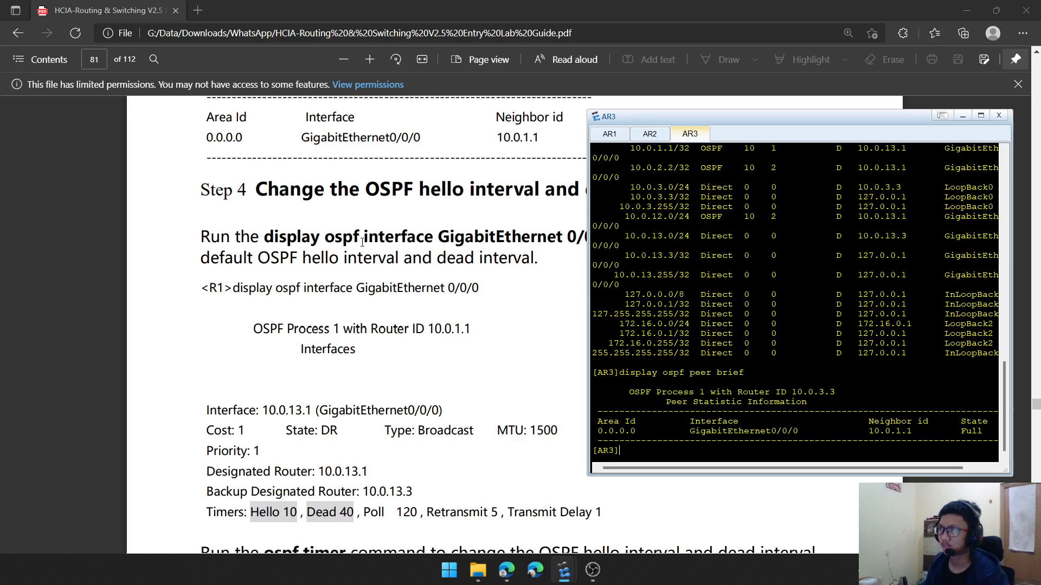
scroll(404, 293, "up", 2)
scroll(397, 277, "down", 2)
scroll(398, 277, "down", 1)
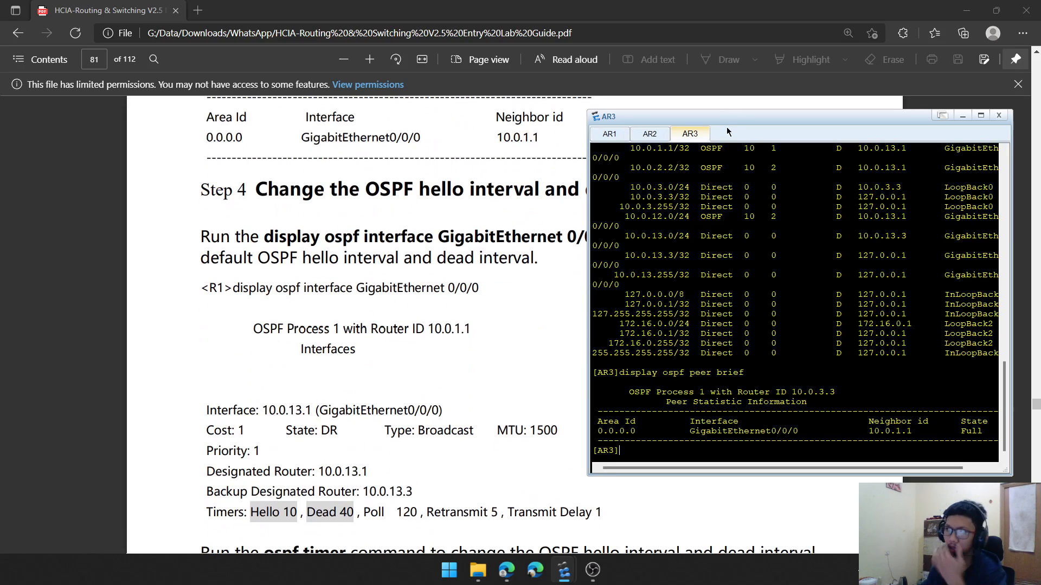
left_click_drag(733, 123, 0, 162)
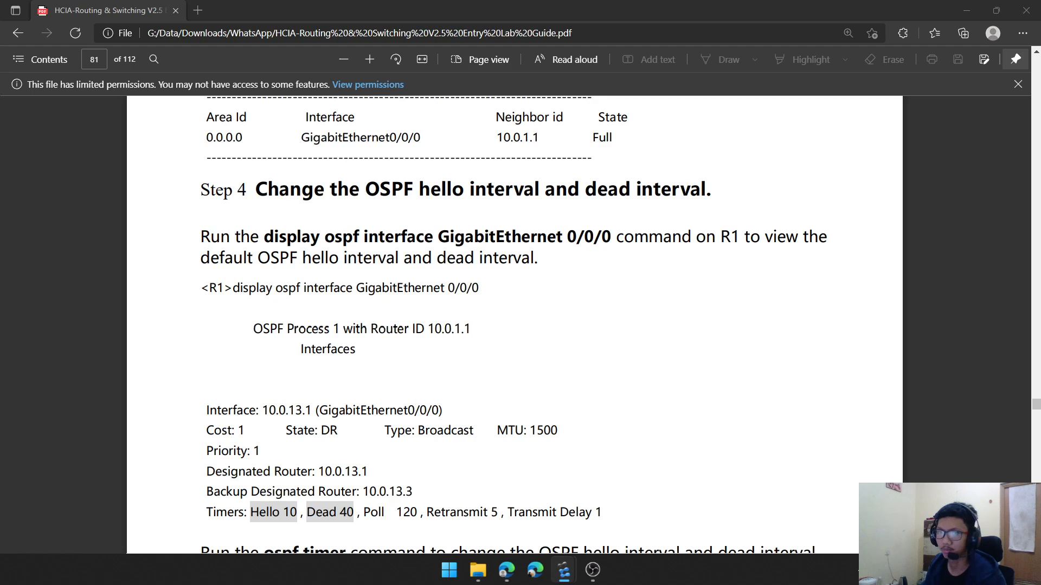
left_click_drag(0, 163, 765, 163)
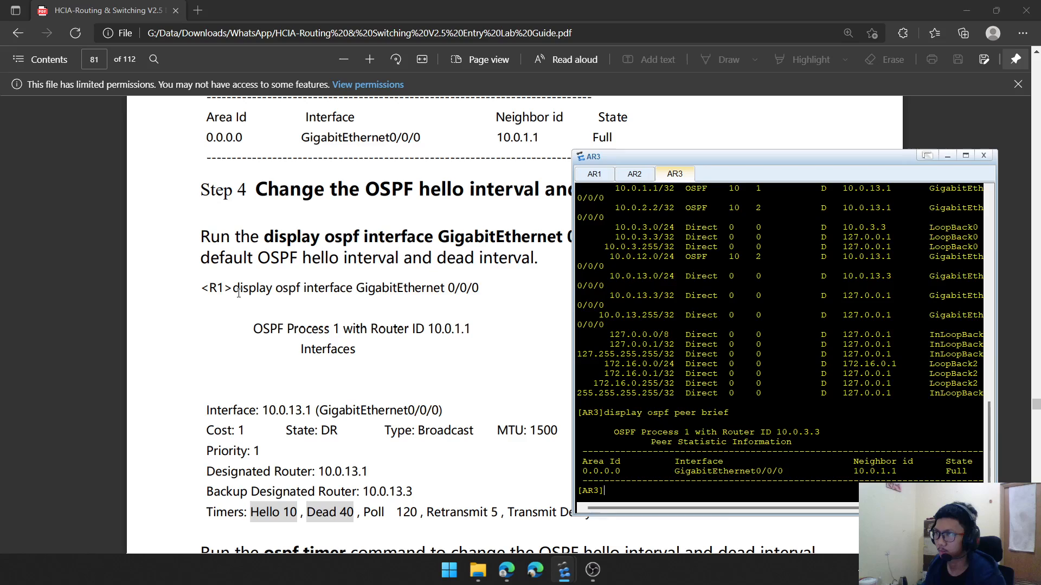
Run display ospf interface g0/0/0 on AR1 to view the default hello and dead timers
left_click(600, 176)
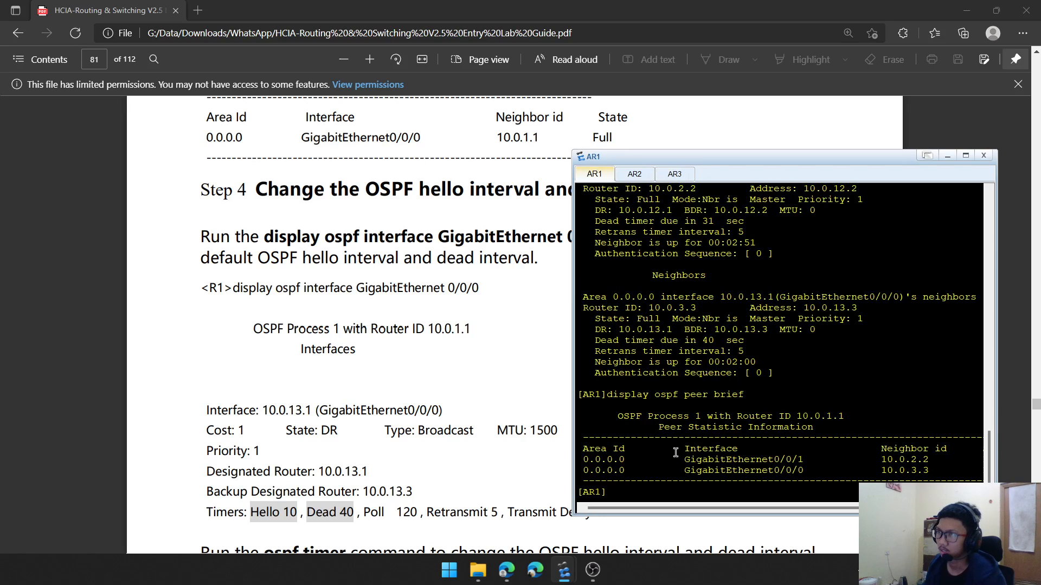
type("di")
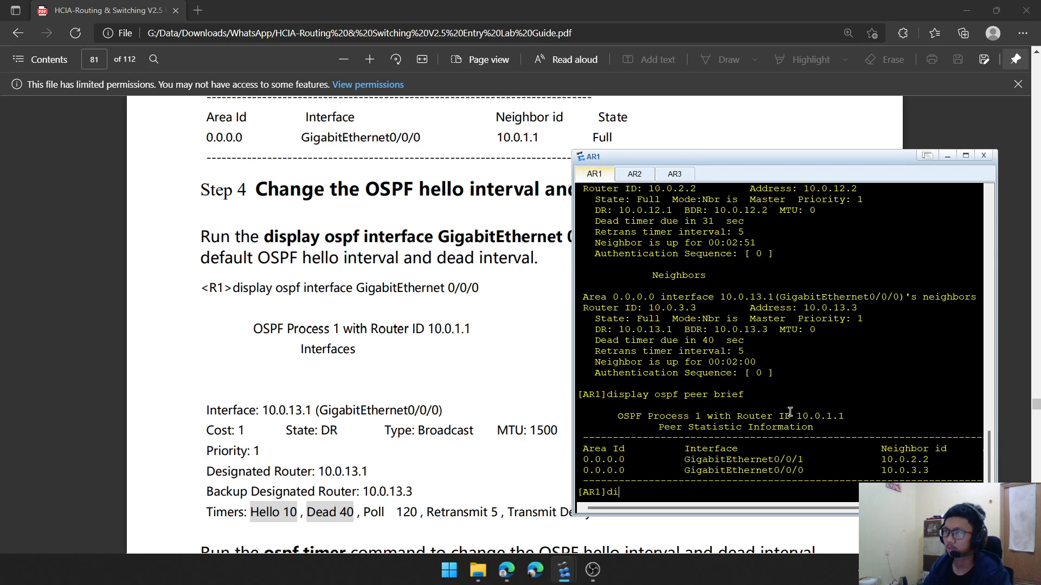
type("splay osp")
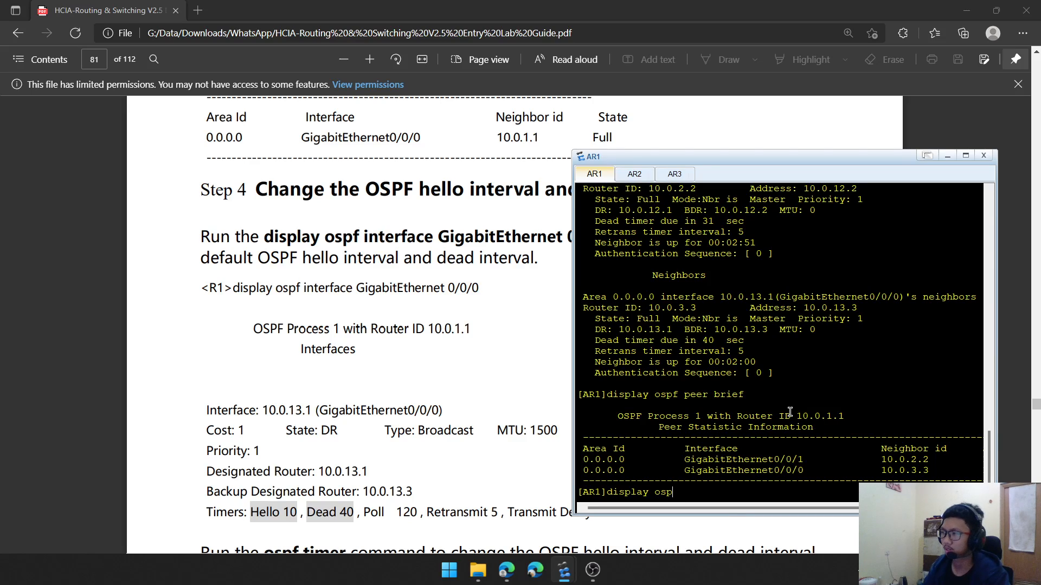
type("f interface")
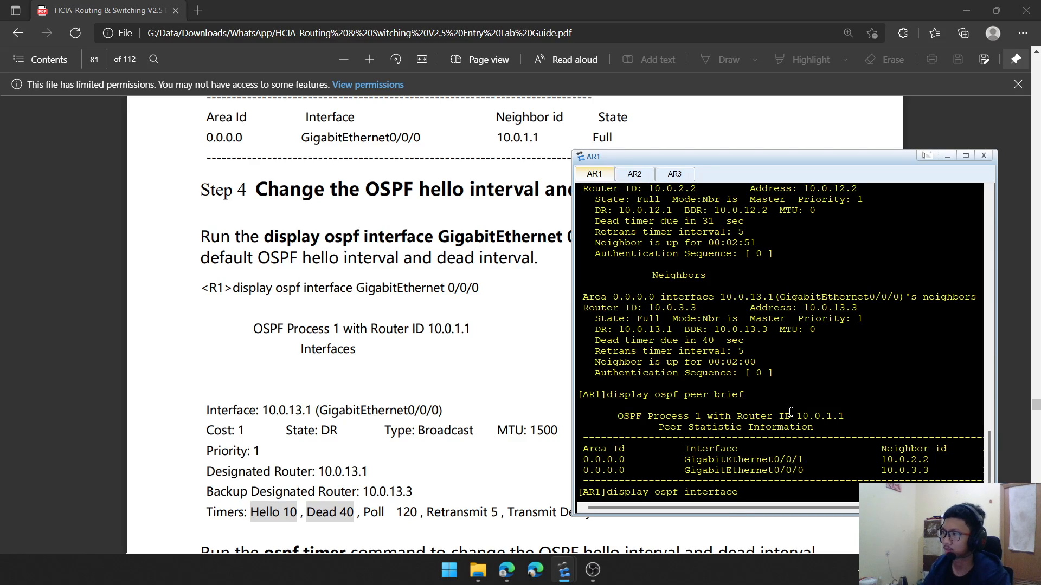
key("BackSpace")
type("ace ")
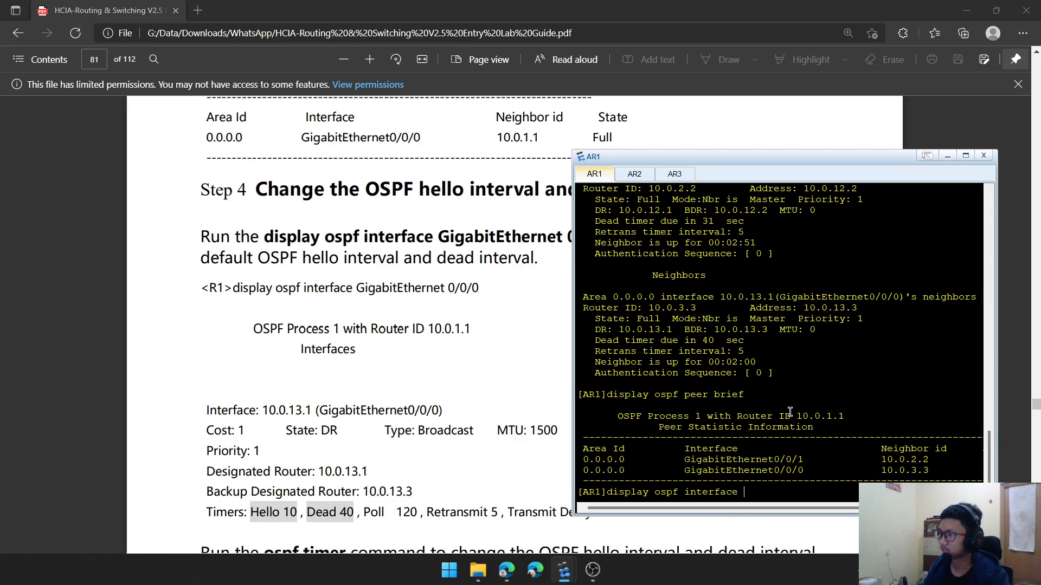
type("g")
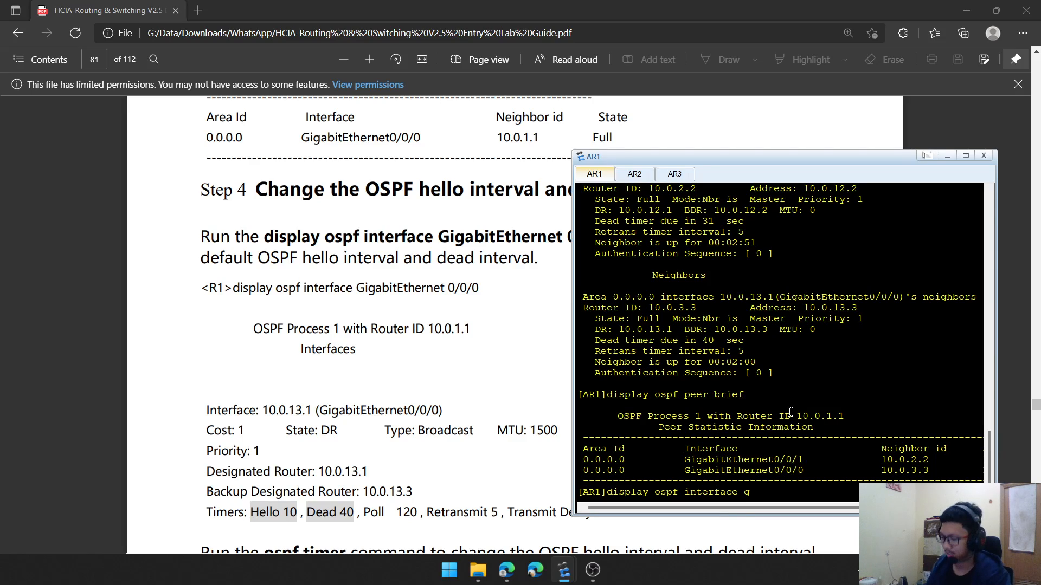
type("0/0/0")
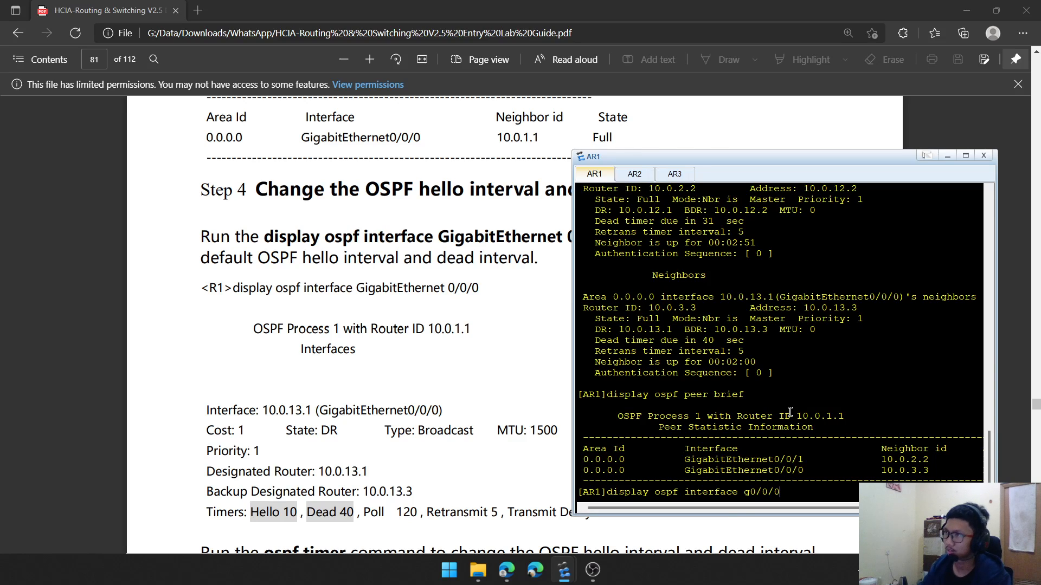
key("Return")
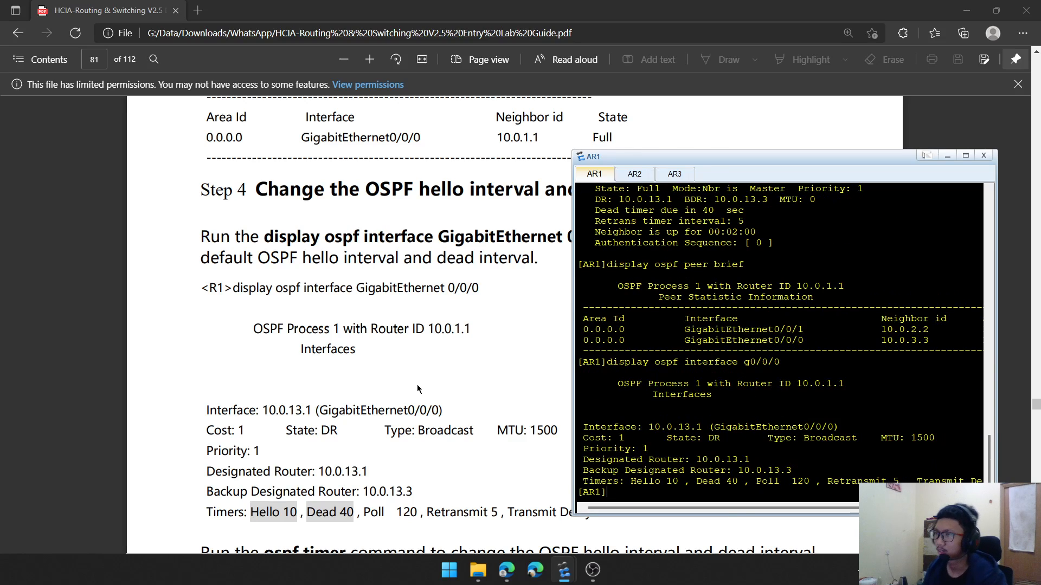
Enter the g0/0/0 interface view on AR1, following the lab guide's ospf timer instructions
scroll(419, 390, "down", 3)
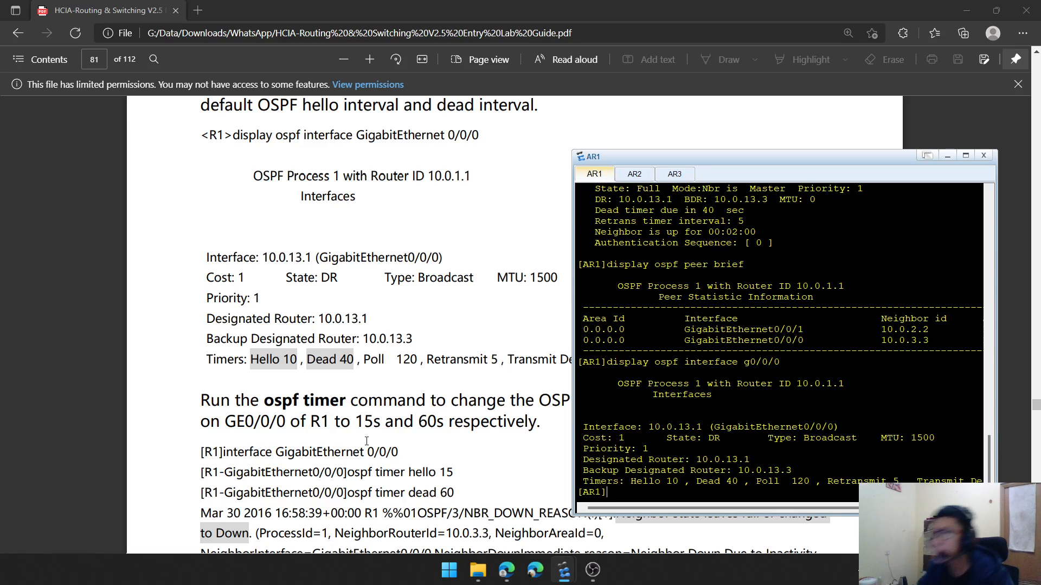
scroll(369, 428, "down", 3)
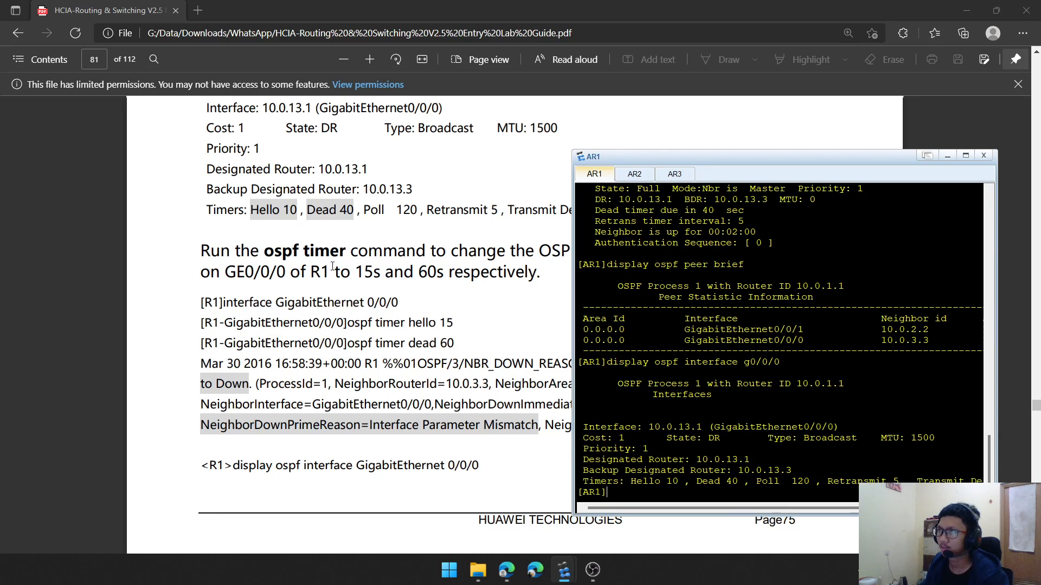
scroll(337, 278, "up", 1)
scroll(337, 279, "down", 1)
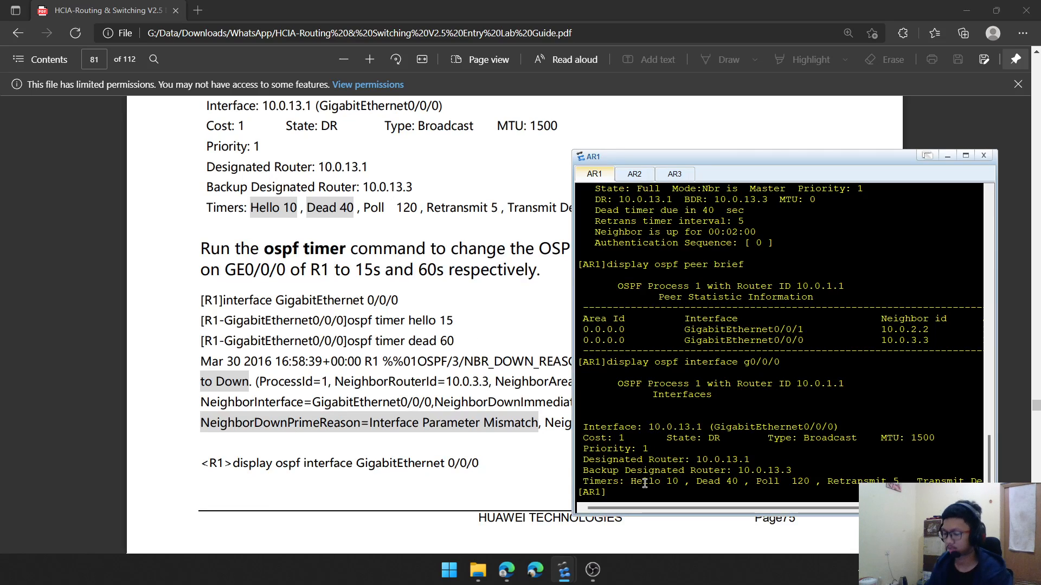
type("fac")
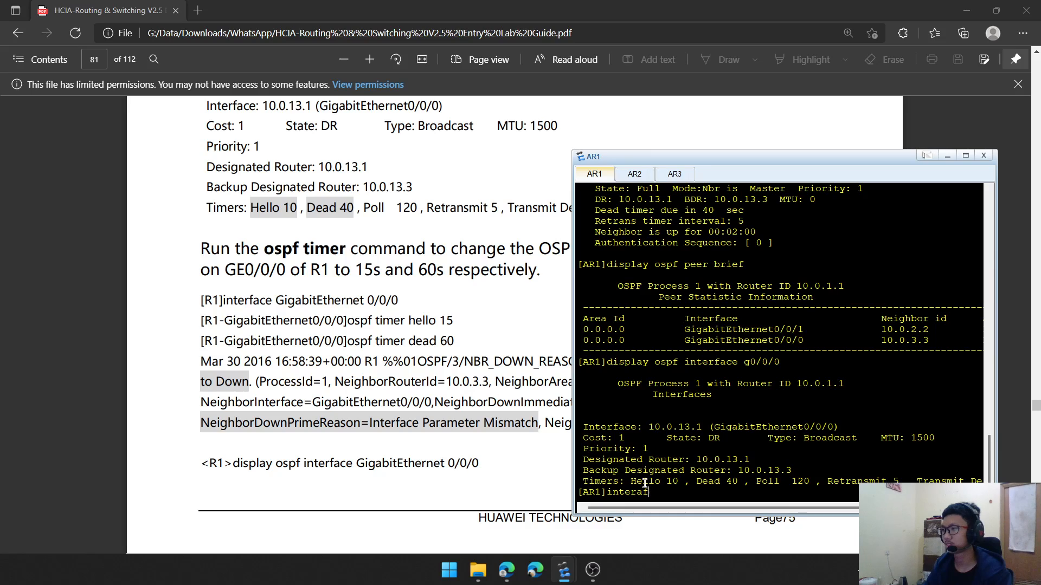
type("e g0")
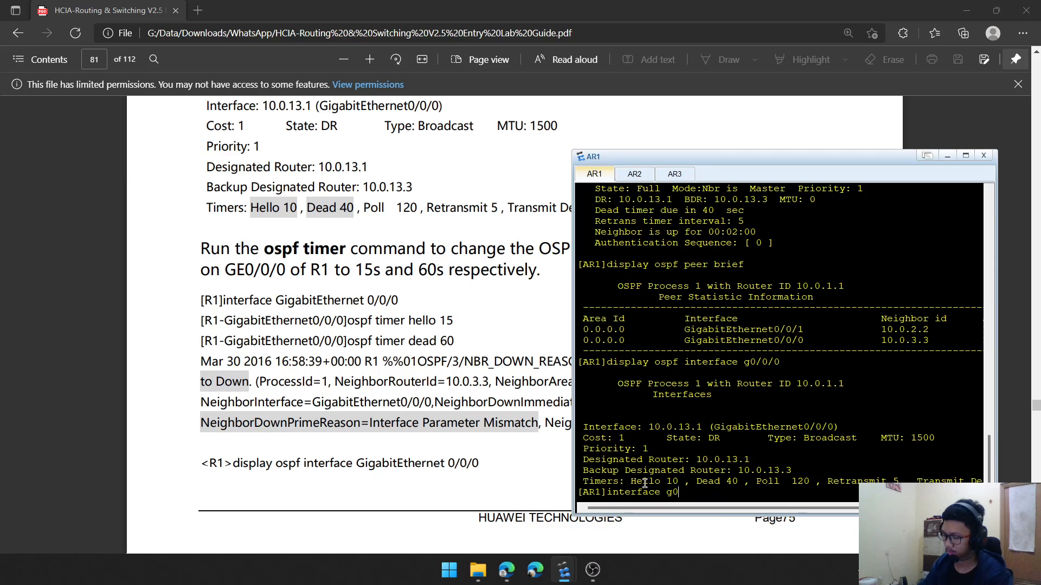
type("./0/")
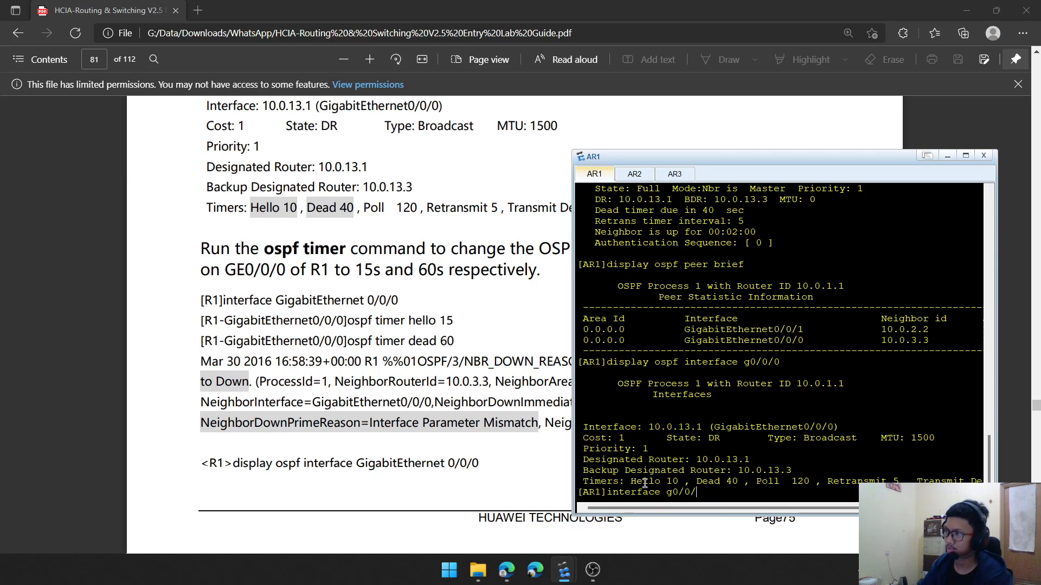
type("0")
key("Return")
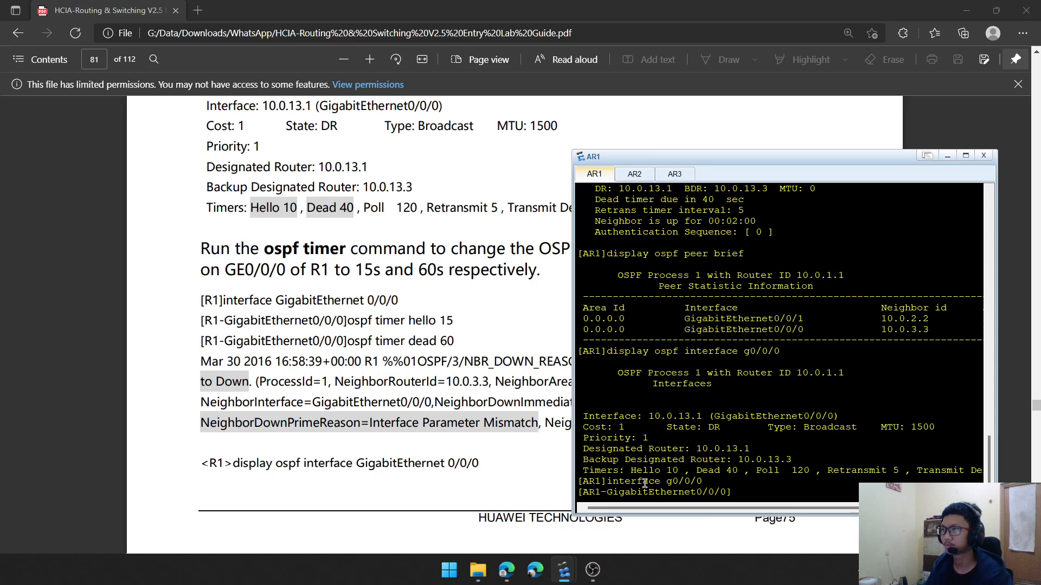
Set the OSPF hello interval on AR1's g0/0/0 to 15 seconds with ospf timer hello 15
type("opsf ")
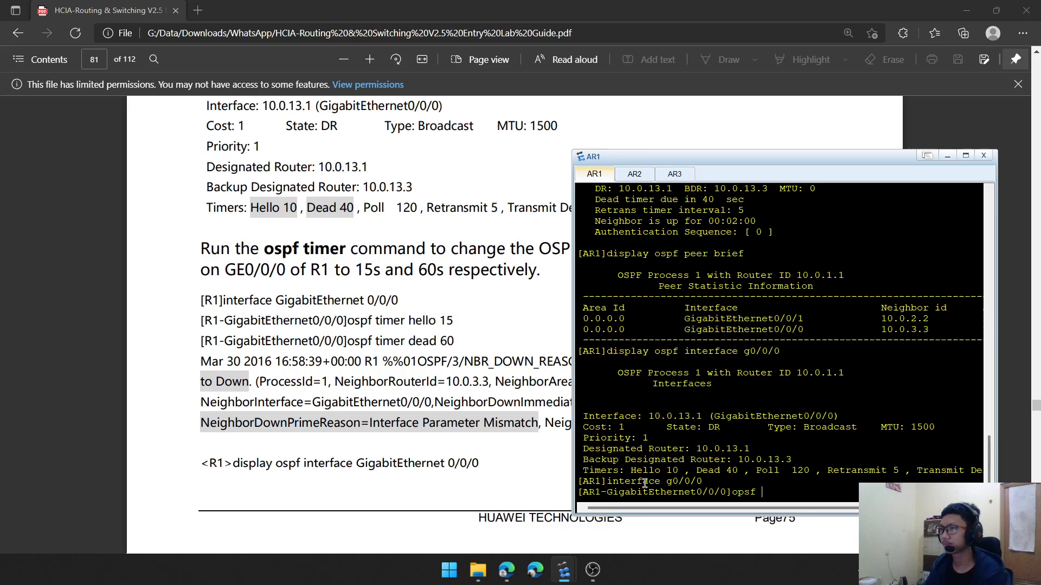
type("timer")
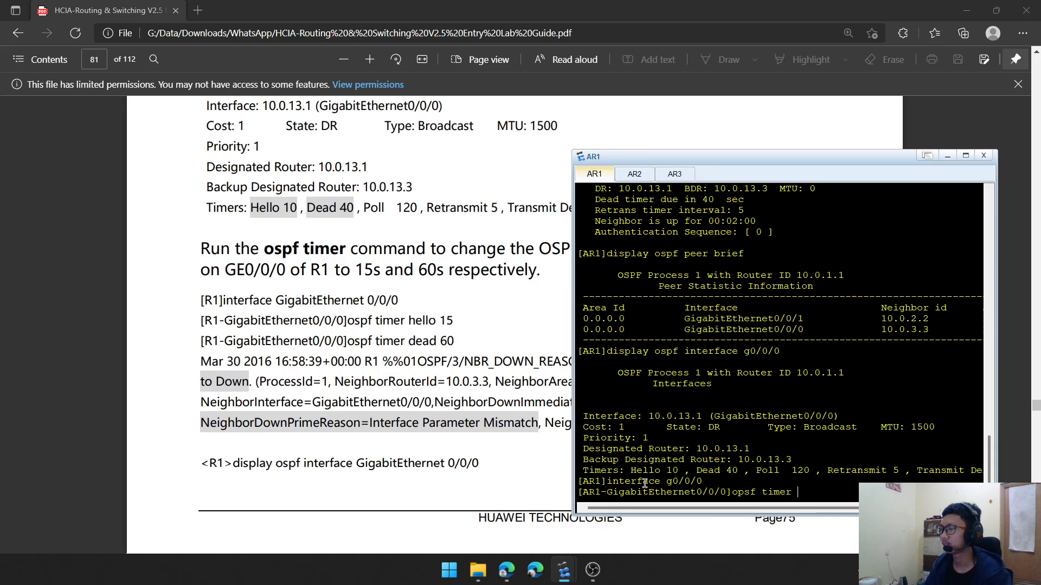
key("BackSpace")
key("BackSpace")
key("BackSpace")
key("BackSpace")
key("BackSpace")
key("BackSpace")
key("BackSpace")
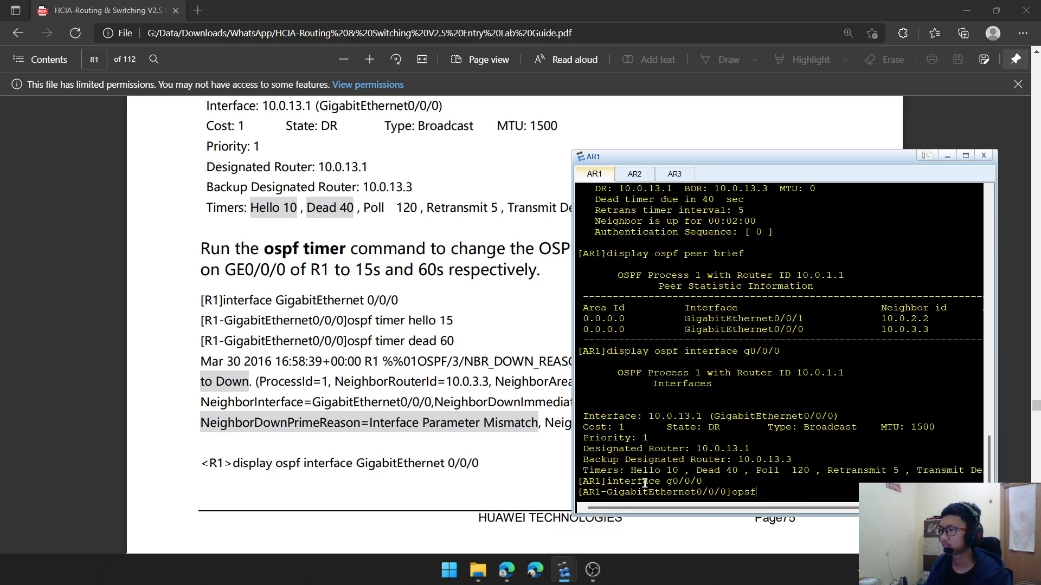
key("BackSpace")
key("BackSpace")
key("BackSpace")
type("s")
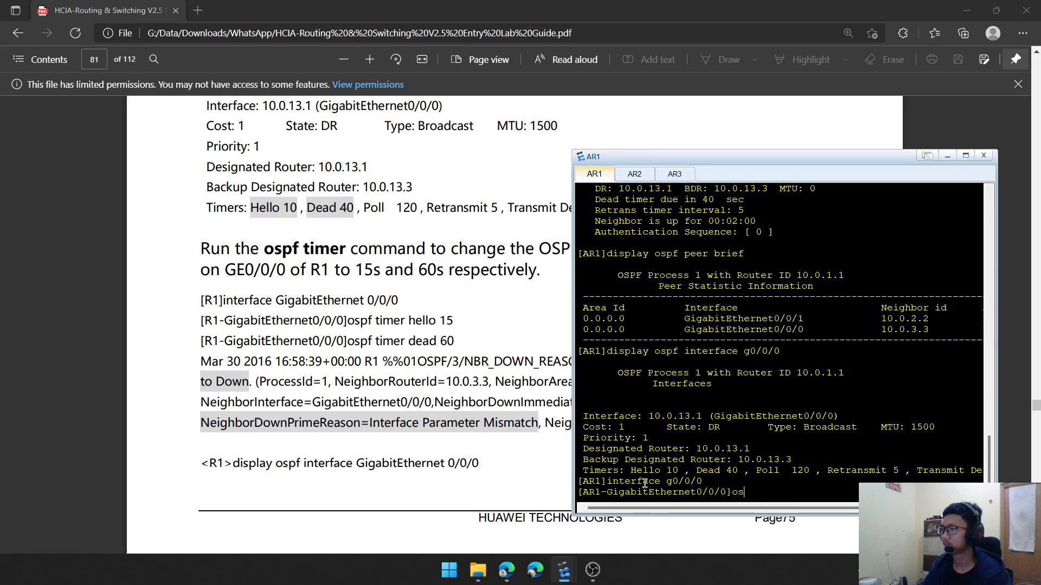
type("pf timer hello 15")
key("Return")
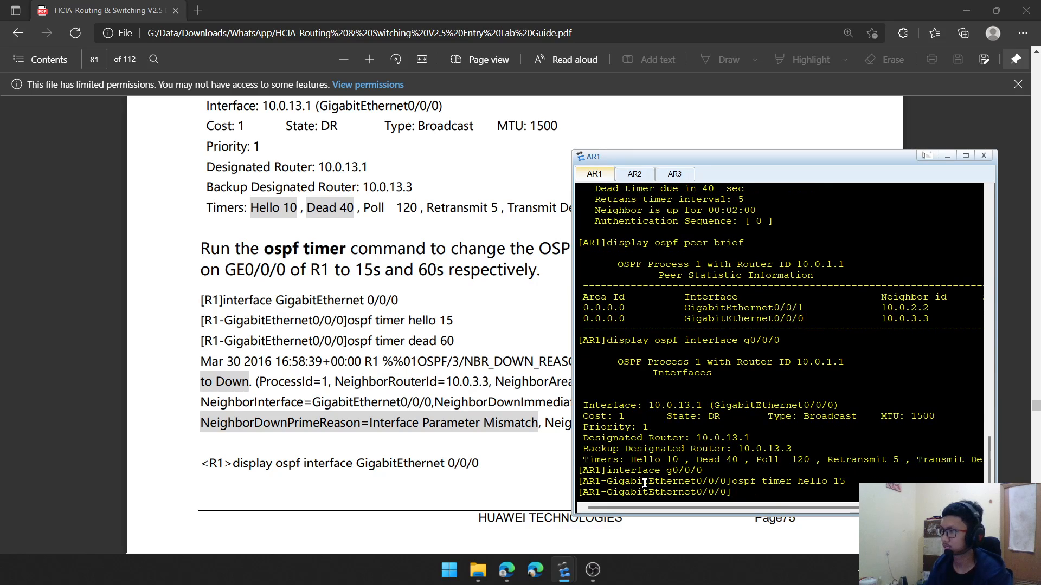
Set the OSPF dead interval on AR1's g0/0/0 to 60 seconds with ospf timer dead 60
type("ospf ti")
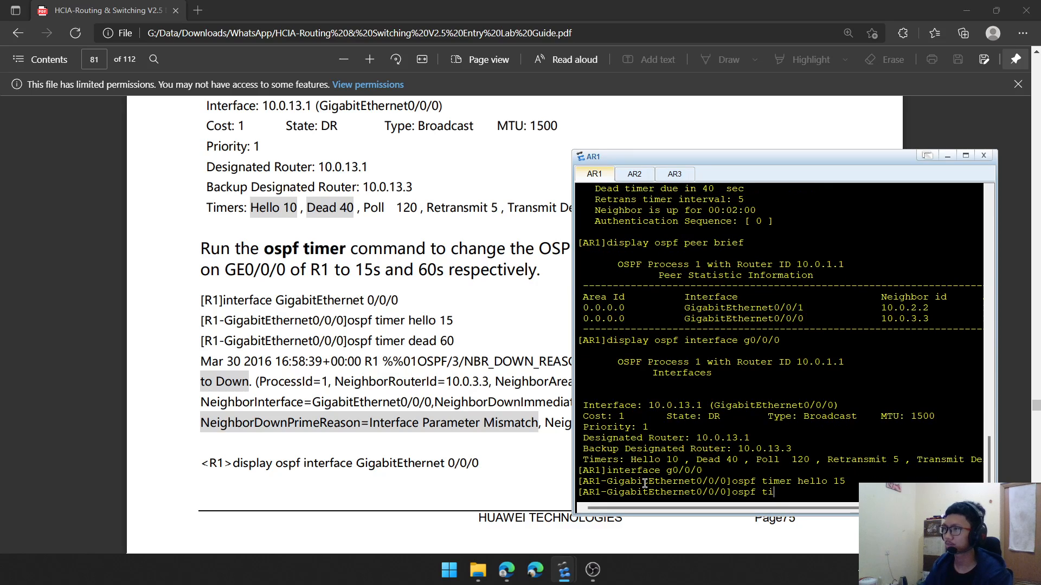
type("mer dead")
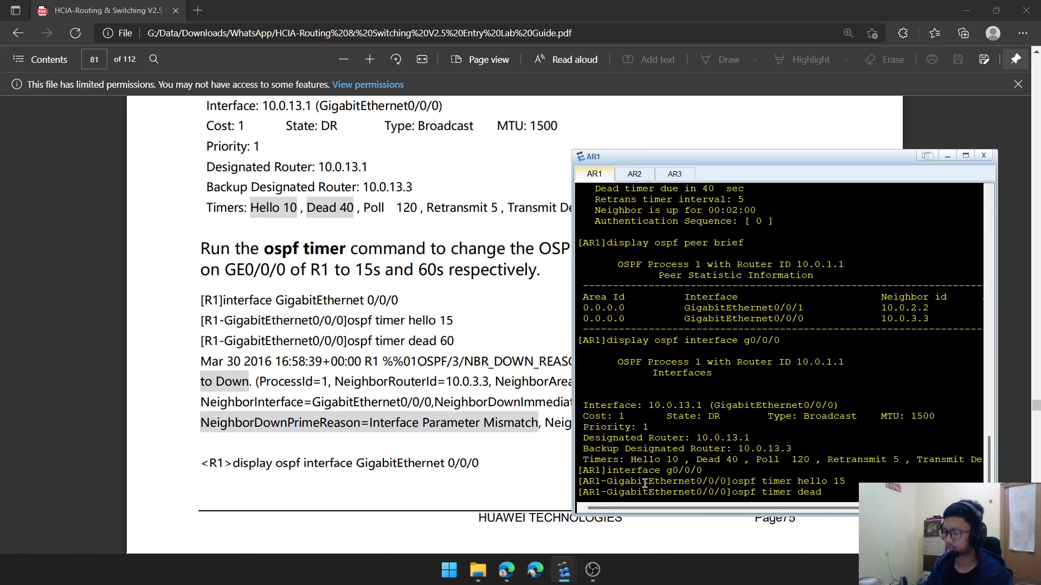
type(" 60")
key("Return")
Run dis ospf interface g0/0/0 on AR1 to check the changed timers against the earlier output
scroll(560, 455, "down", 3)
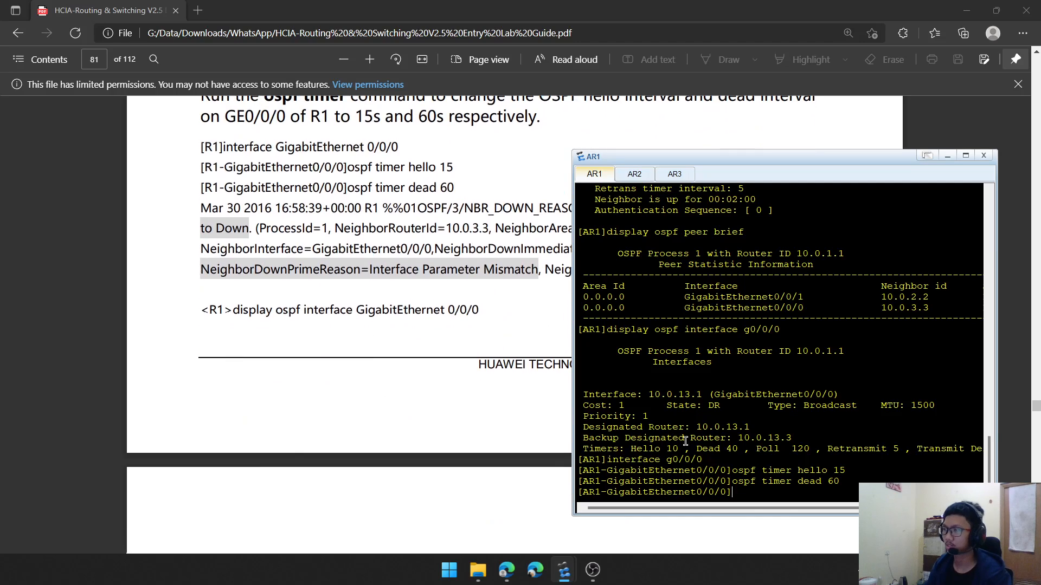
scroll(702, 435, "up", 2)
scroll(639, 463, "down", 2)
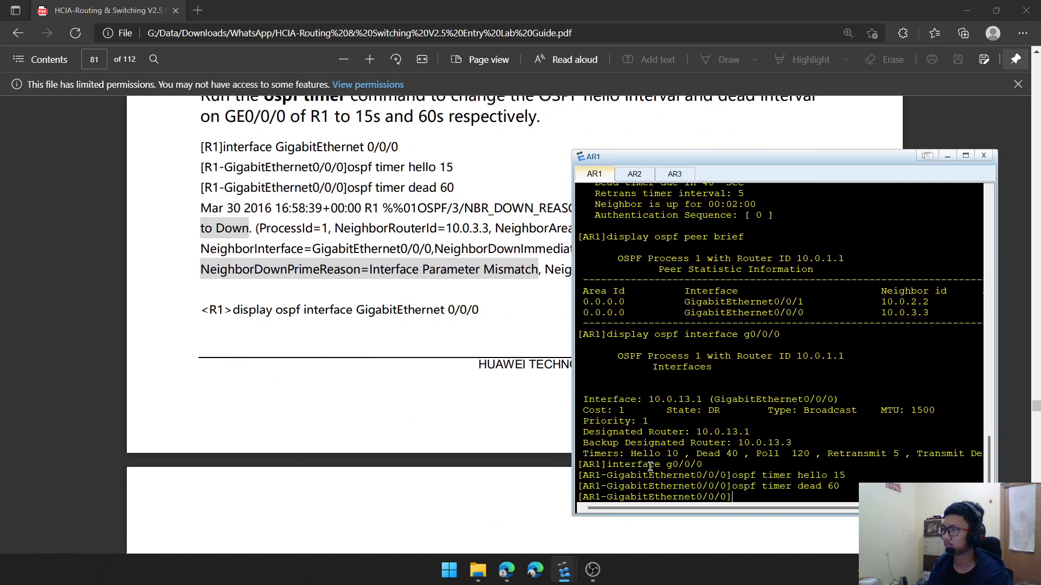
left_click_drag(631, 454, 738, 458)
left_click(732, 489)
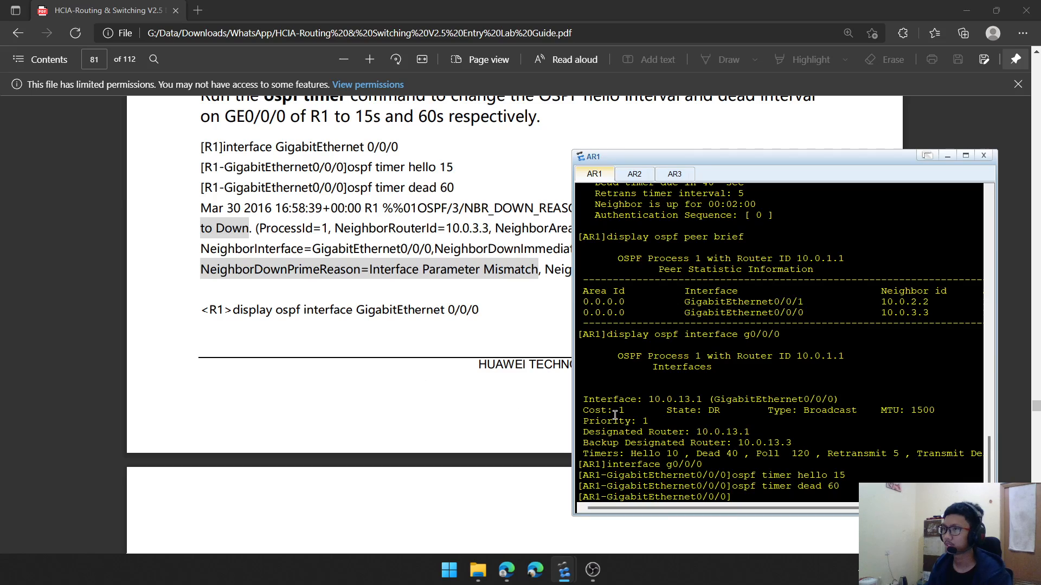
type("dis ")
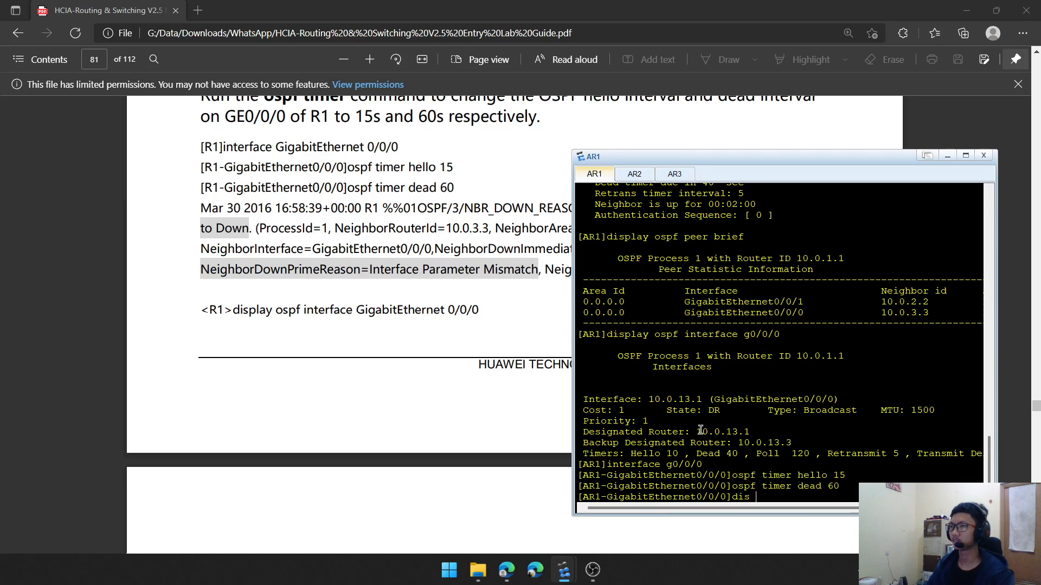
type("opsf")
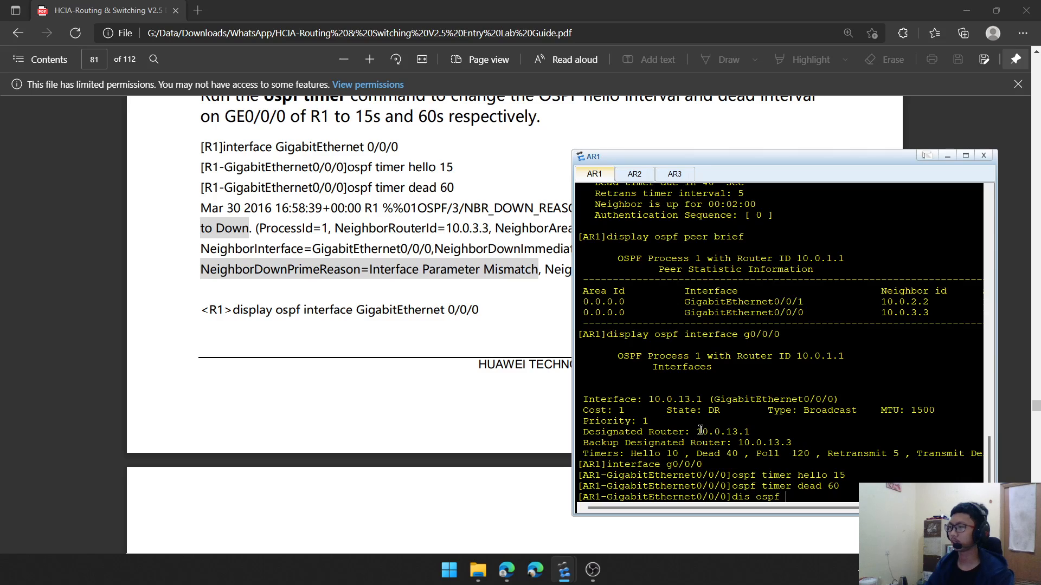
type(" interface g0")
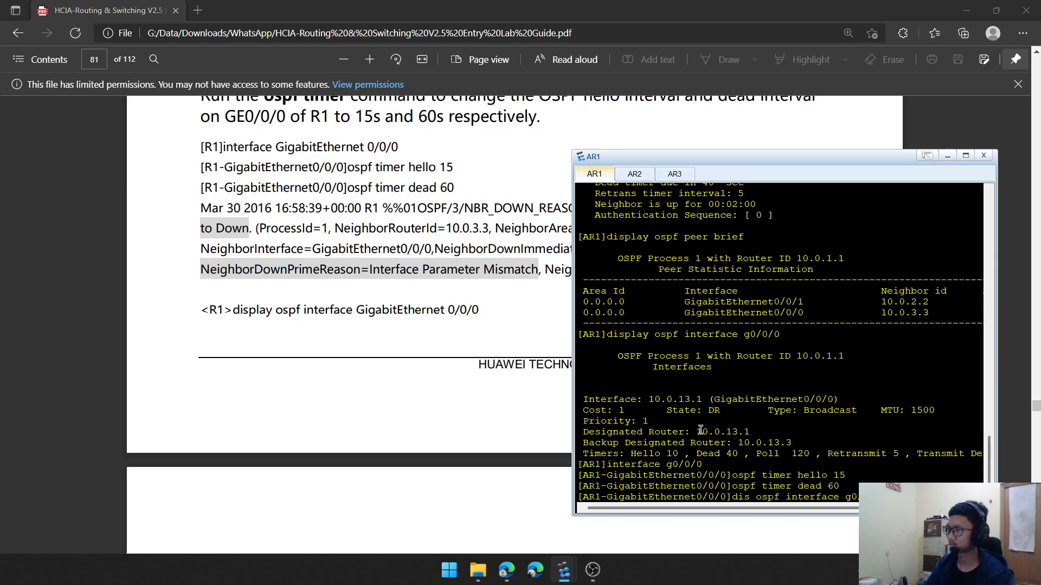
type("/0/0")
key("Return")
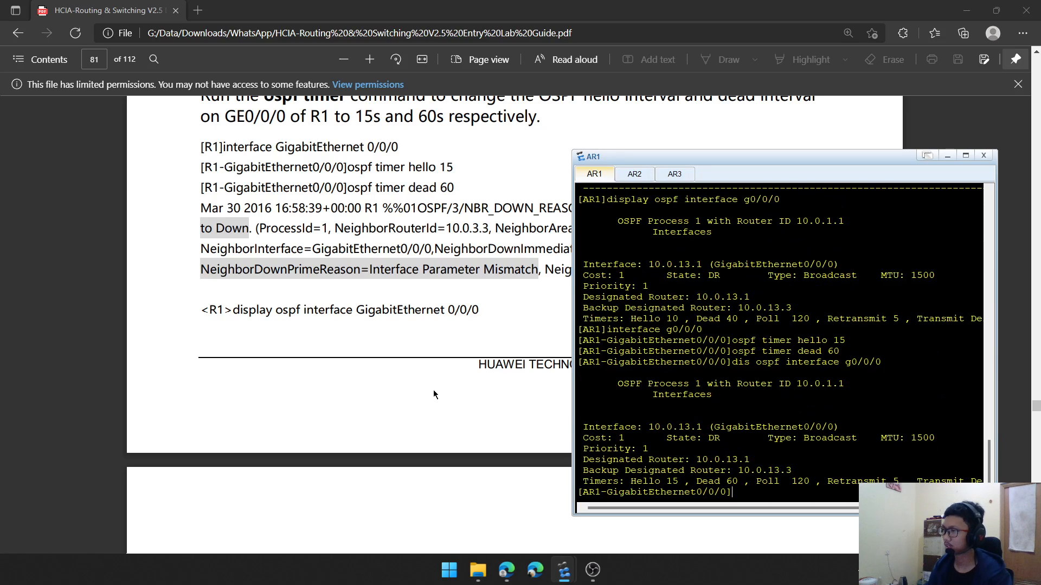
Leave AR1's interface view and run dis ospf peer brief to check its OSPF neighbors, following the lab guide
scroll(393, 378, "down", 5)
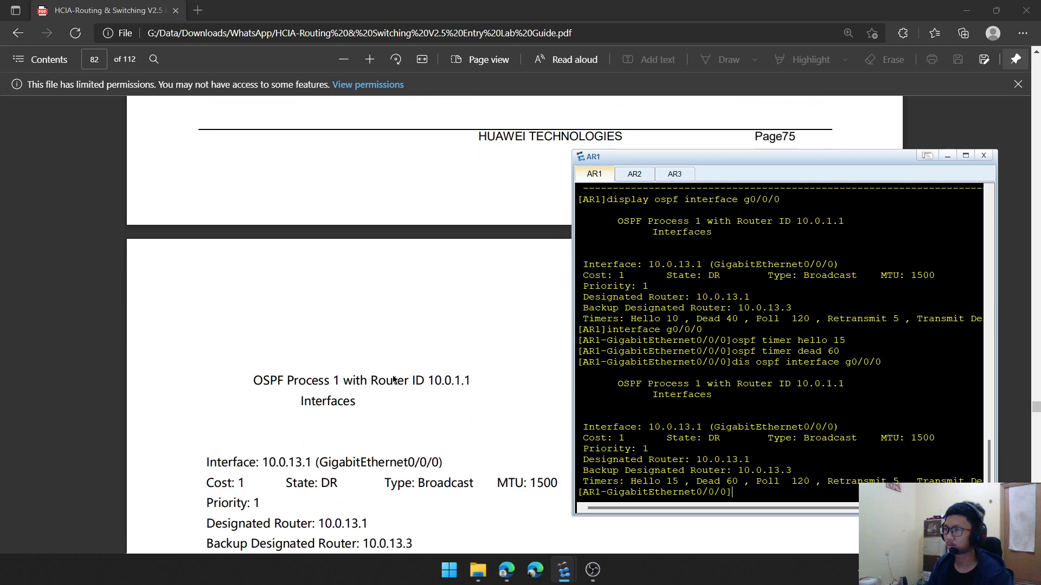
scroll(390, 375, "down", 2)
scroll(320, 387, "down", 3)
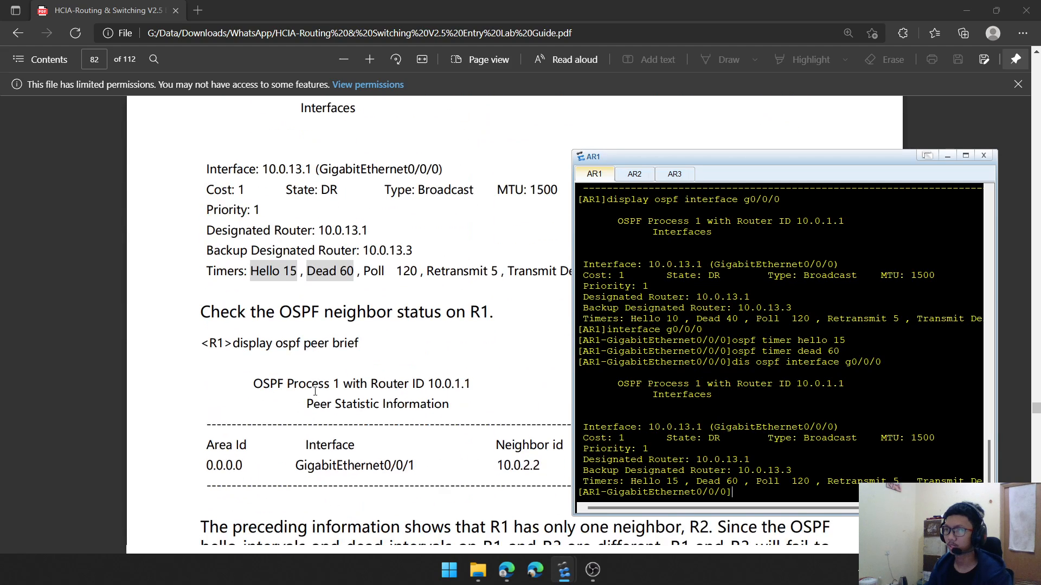
scroll(315, 391, "down", 2)
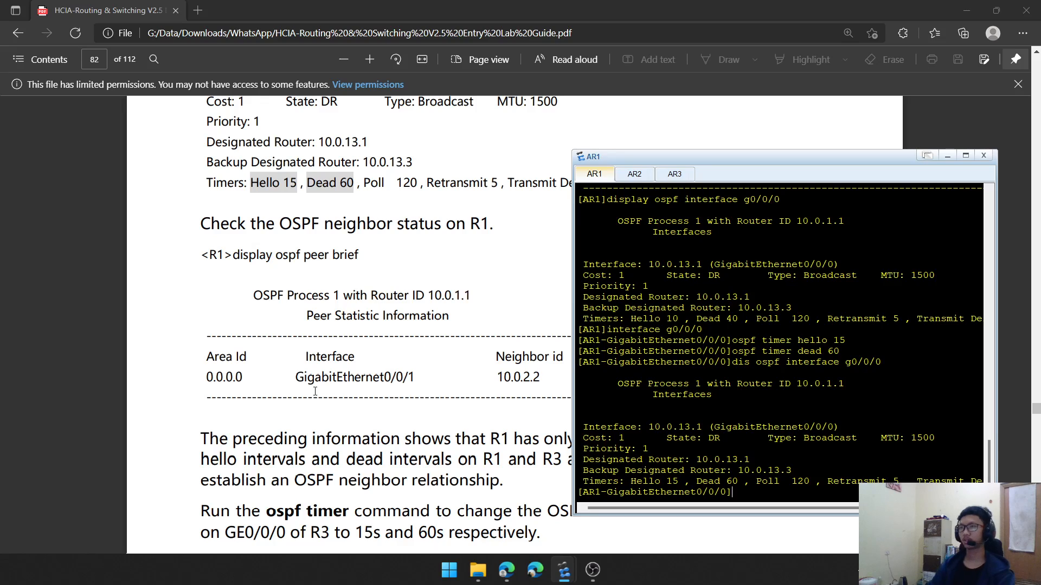
scroll(315, 391, "down", 1)
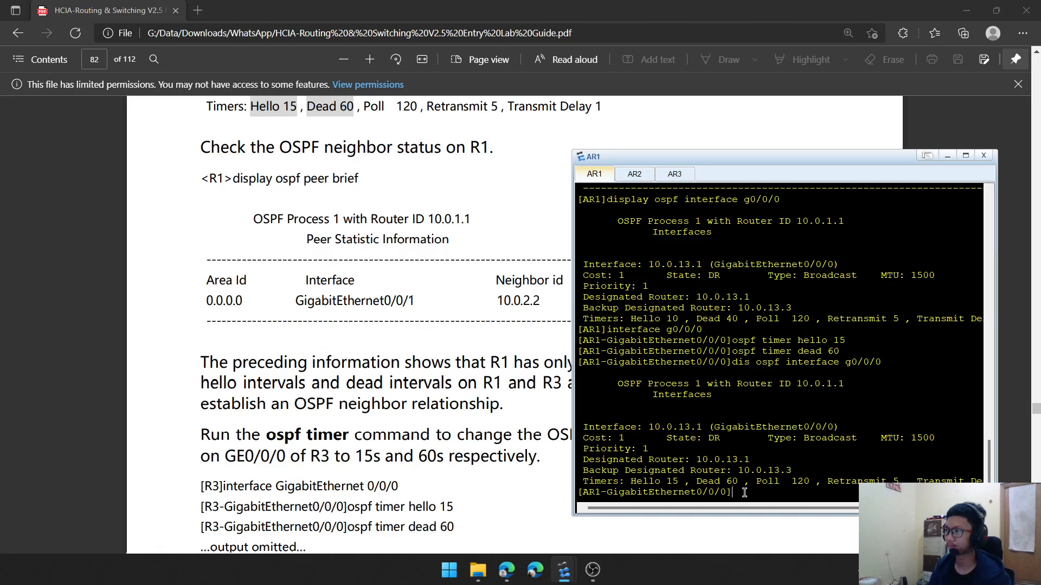
type("q")
key("Return")
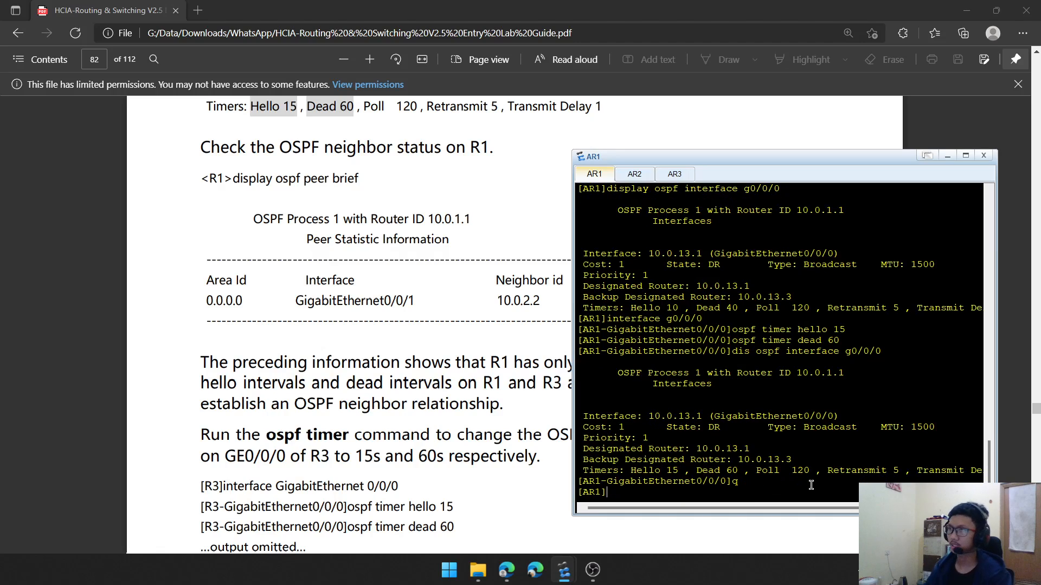
type("dis ")
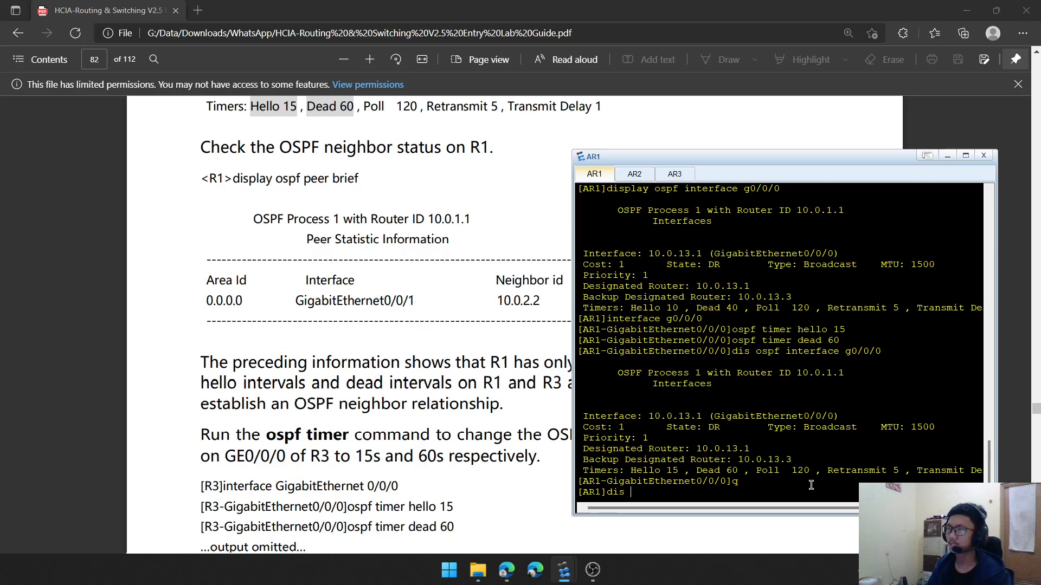
type("ospf peer brief")
key("Return")
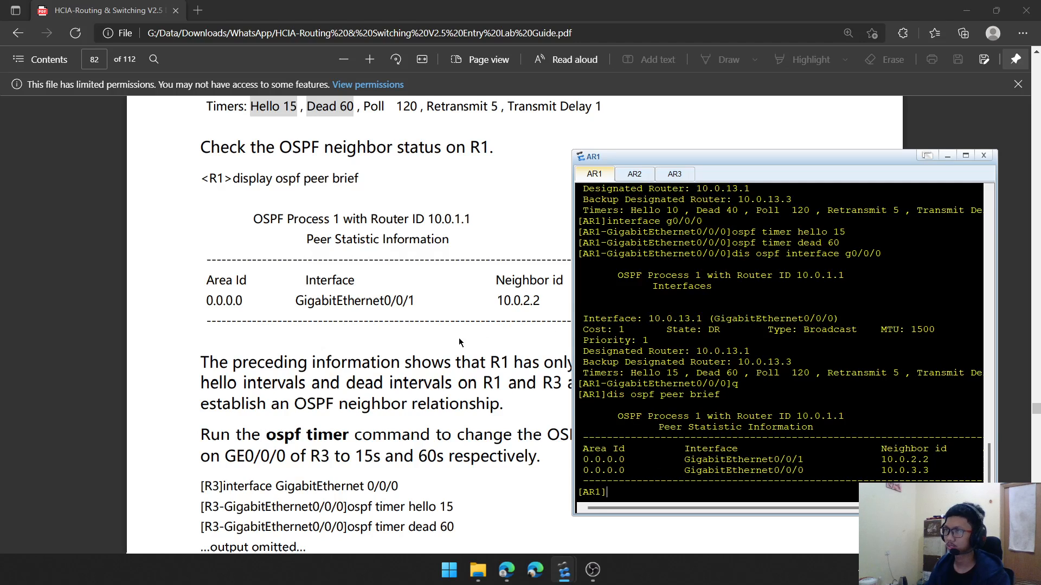
Compare AR1's neighbor table with the lab guide and read its instructions for changing R3's OSPF timers
scroll(451, 403, "up", 4)
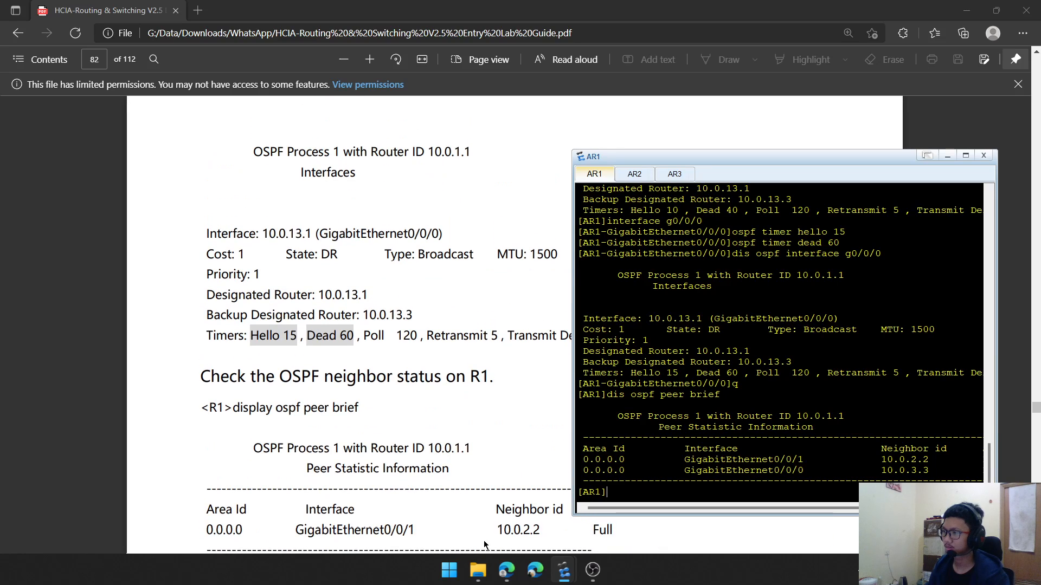
scroll(381, 484, "down", 4)
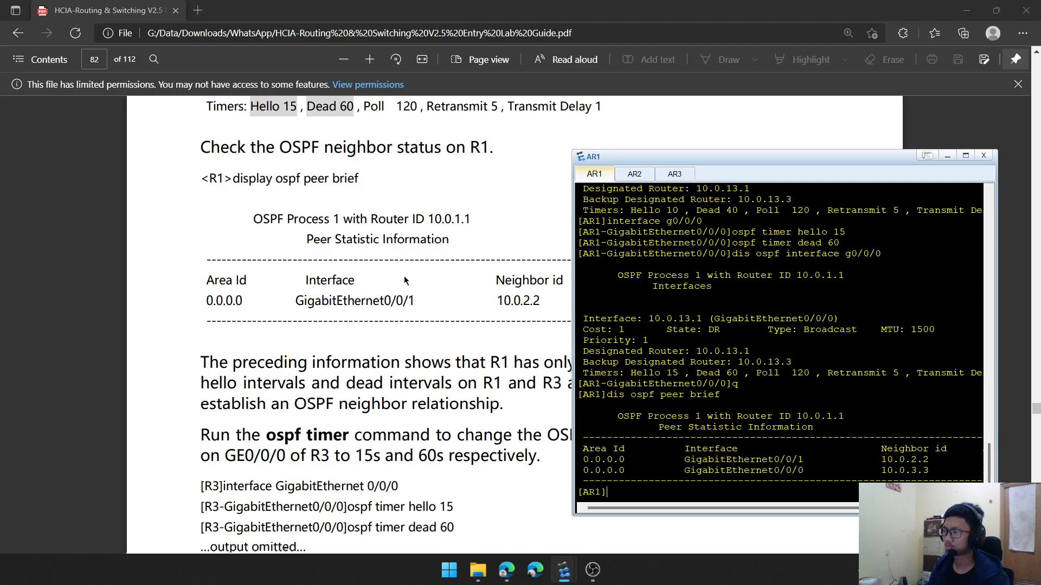
scroll(445, 296, "down", 1)
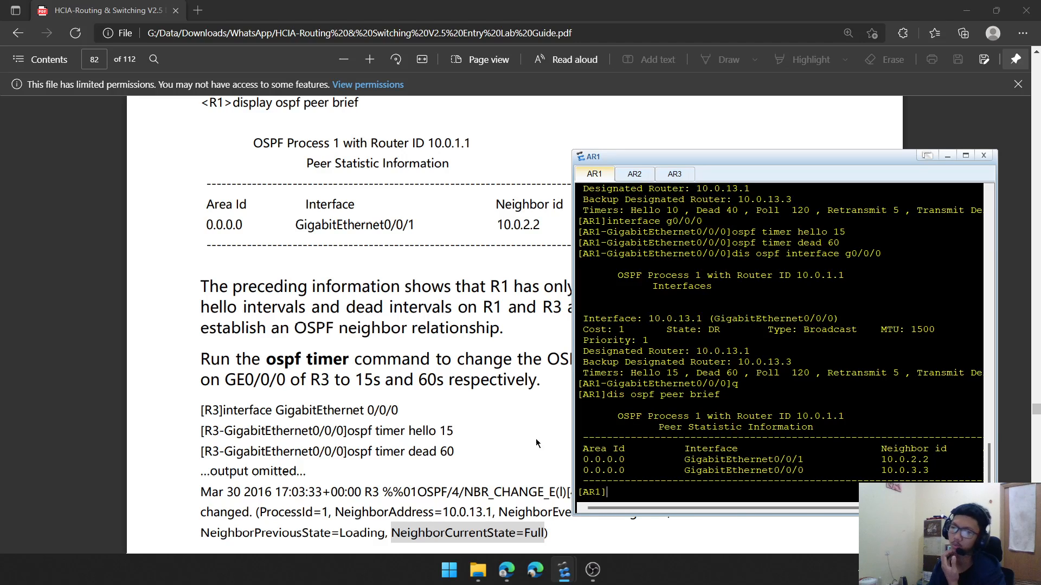
scroll(504, 399, "down", 1)
scroll(474, 362, "up", 1)
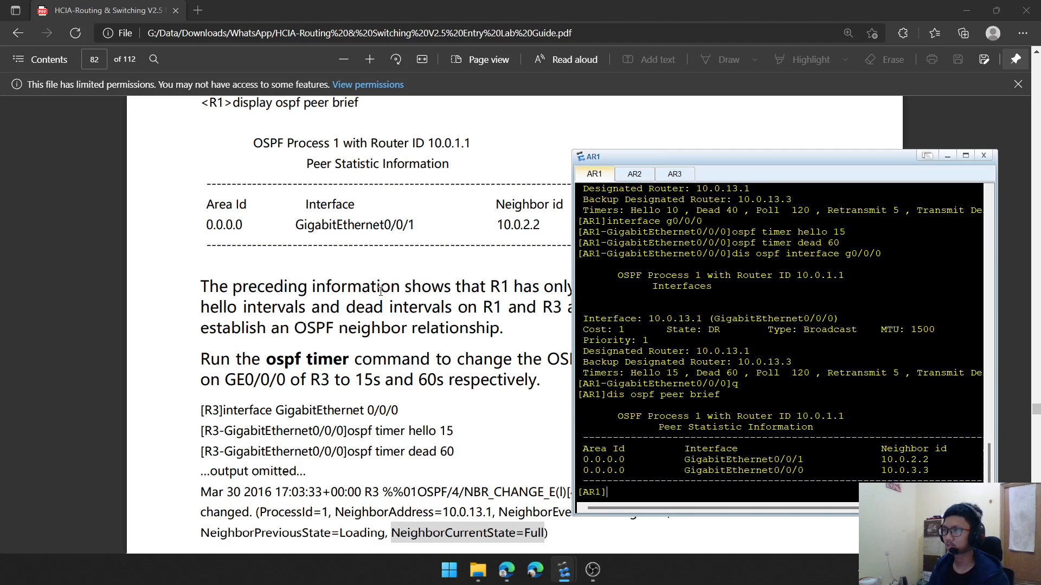
scroll(358, 328, "down", 3)
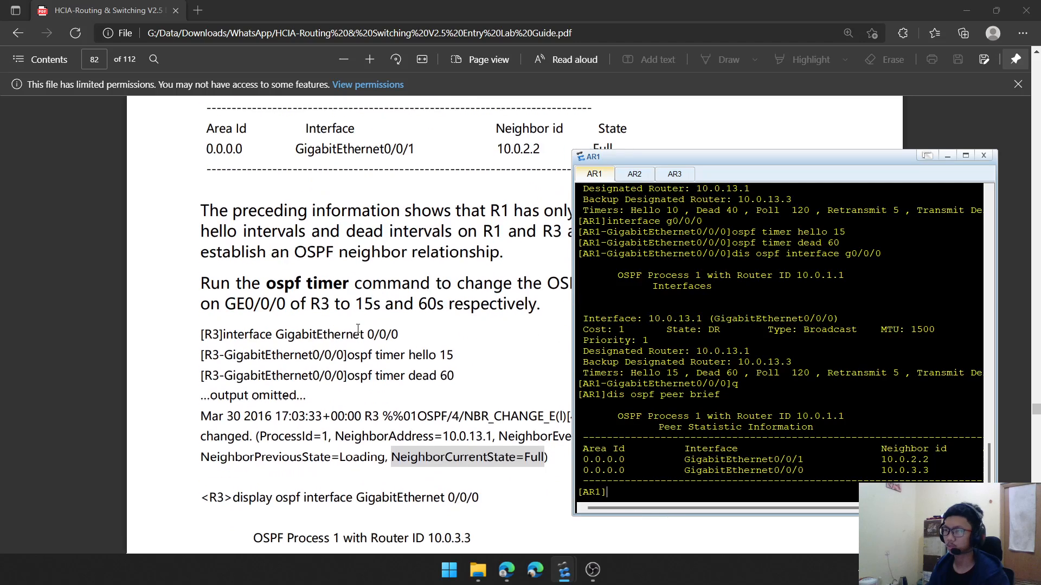
scroll(358, 328, "up", 2)
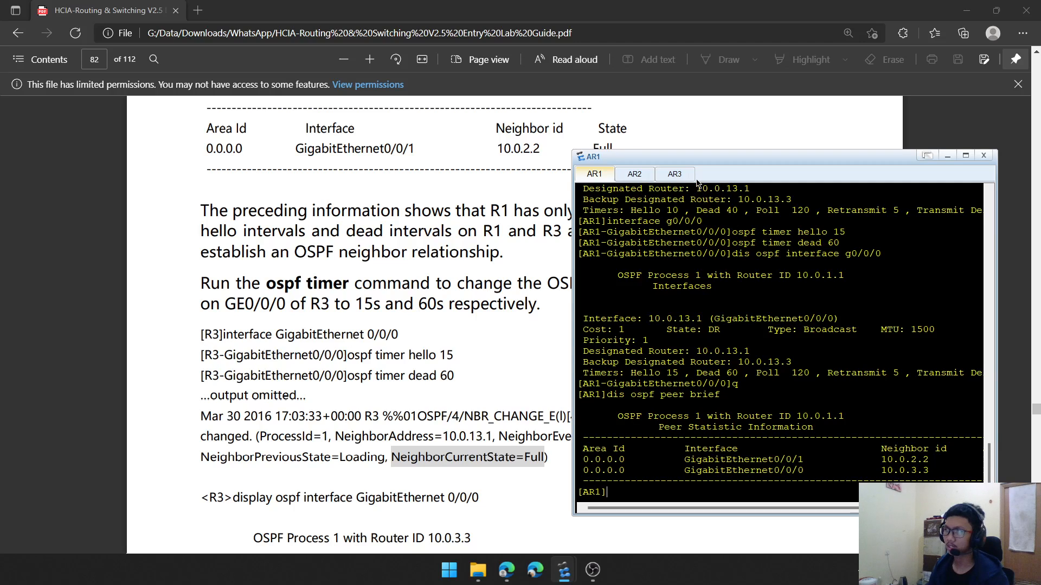
Switch to the AR3 console and enter its g0/0/0 interface view, following the lab guide
left_click(674, 174)
scroll(358, 264, "up", 3)
scroll(359, 265, "up", 1)
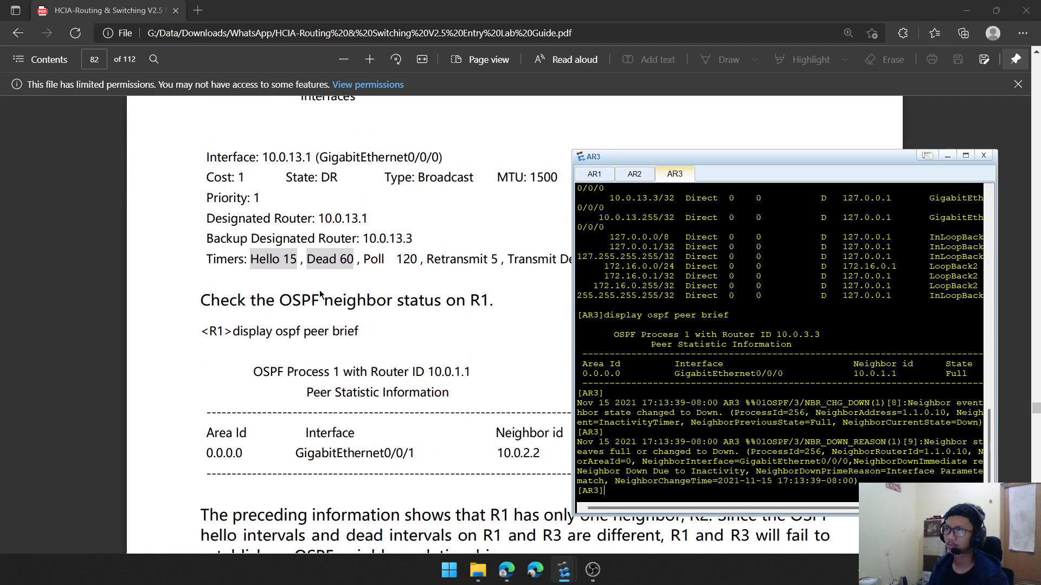
scroll(216, 351, "down", 5)
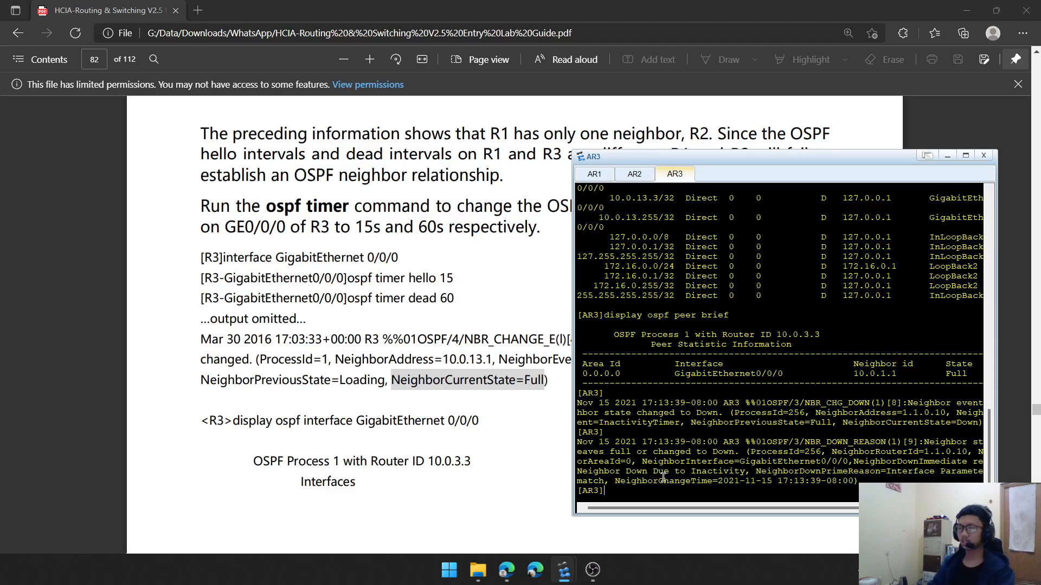
type("interr")
key("BackSpace")
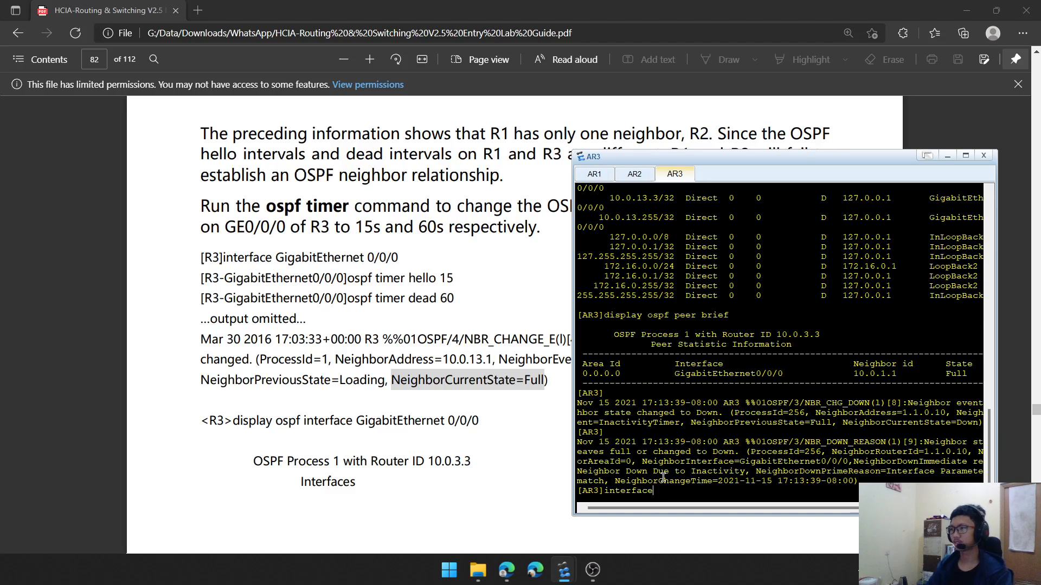
key("Tab")
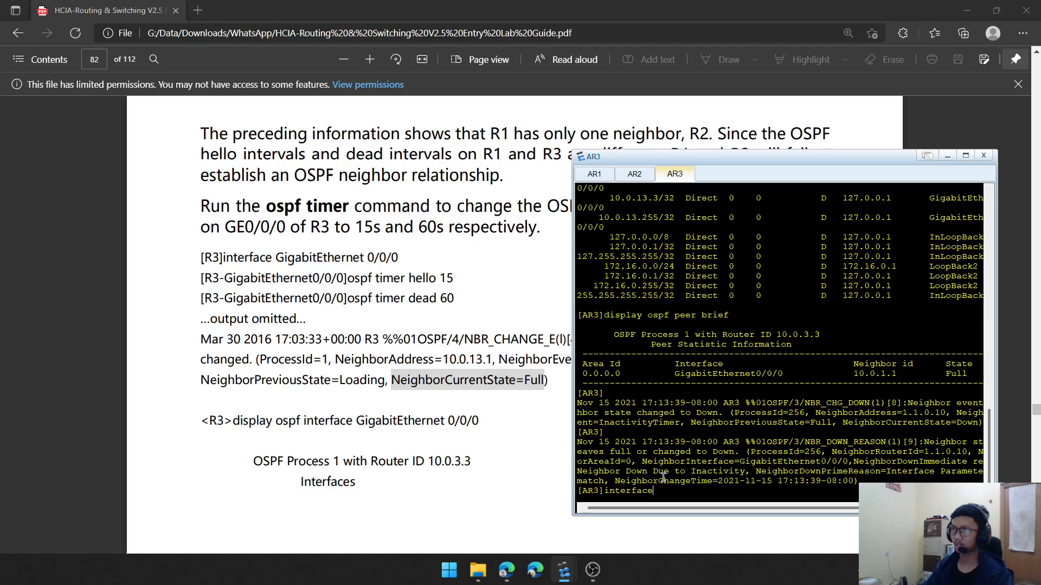
type("g")
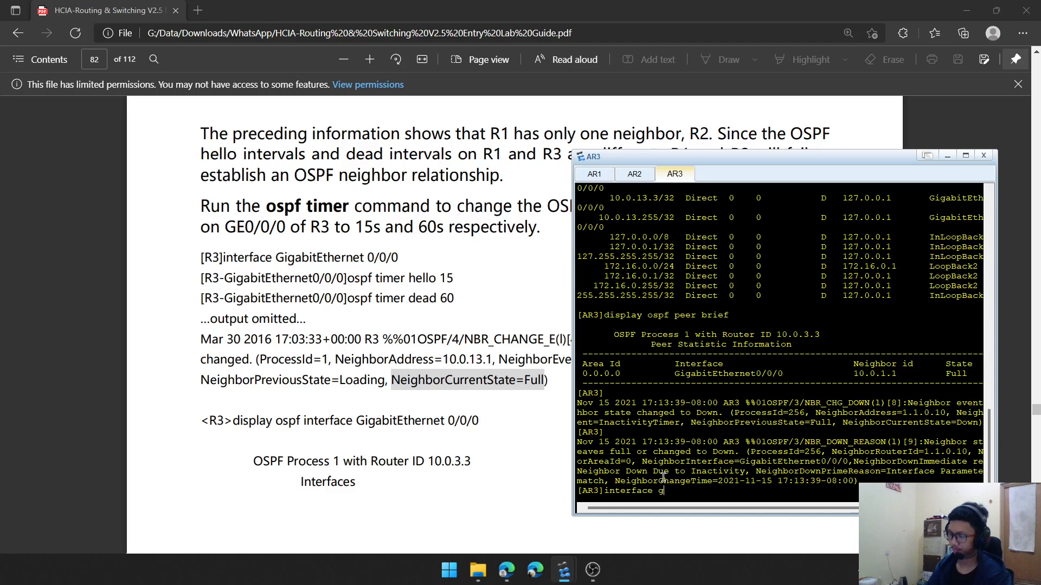
type("0/0/0")
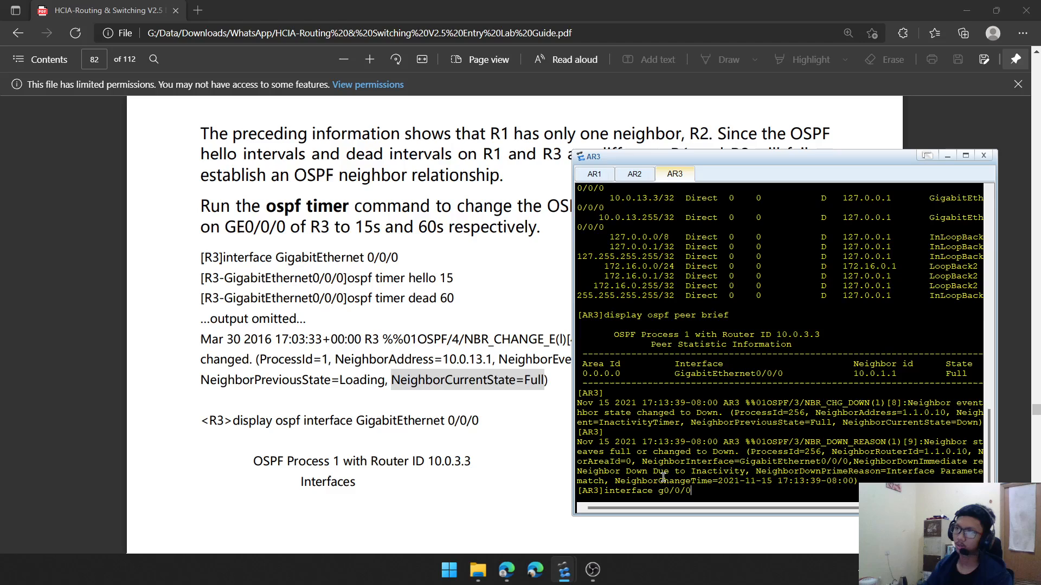
key("Return")
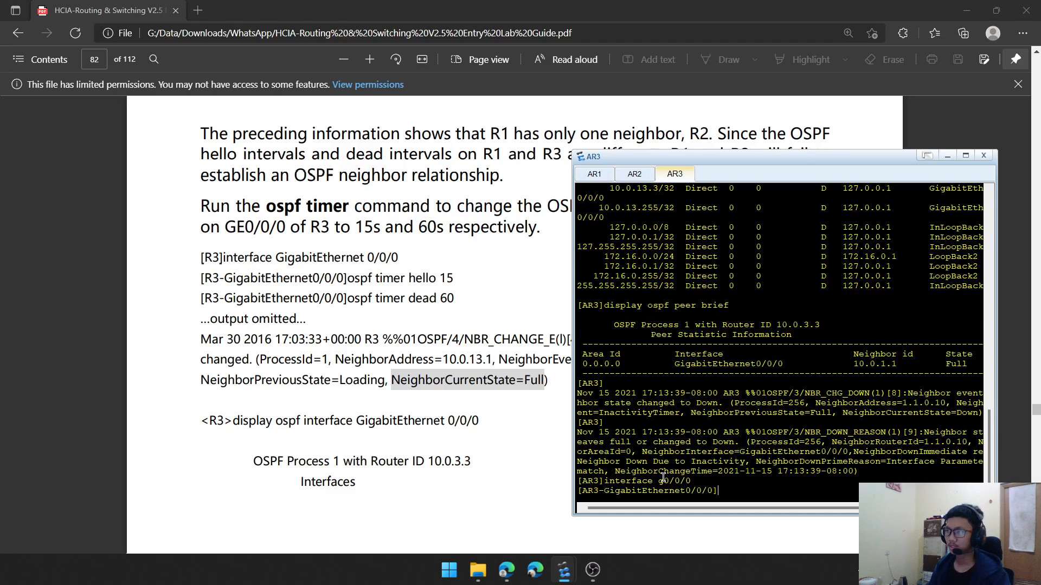
Set the OSPF hello timer to 15 on AR3's g0/0/0 interface with ospf timer hello 15
type("ospf ti")
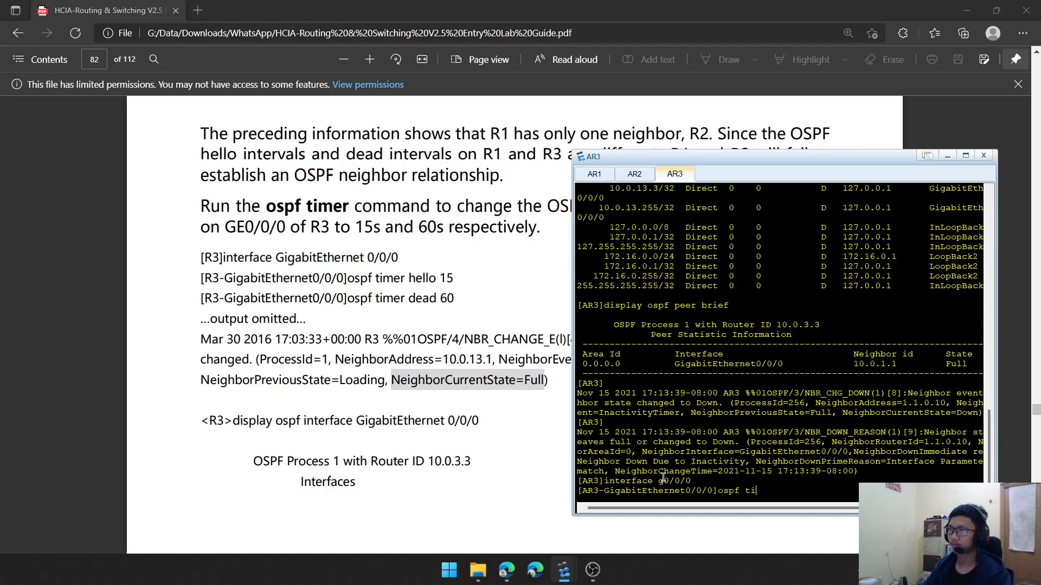
type("mer hello 15")
key("Return")
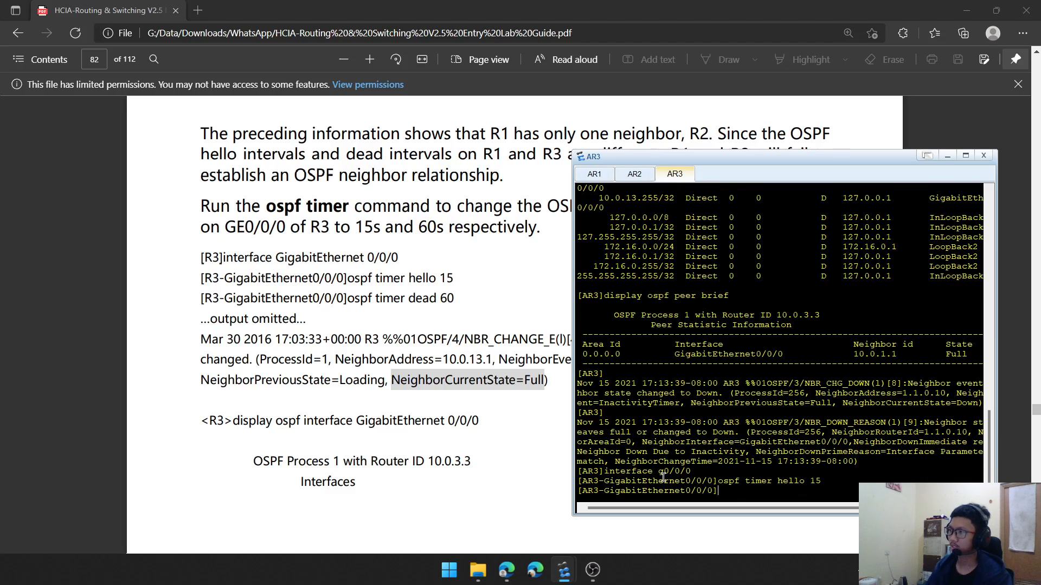
Set the OSPF dead timer to 60 on AR3's g0/0/0 interface with ospf timer dead 60
key("Up")
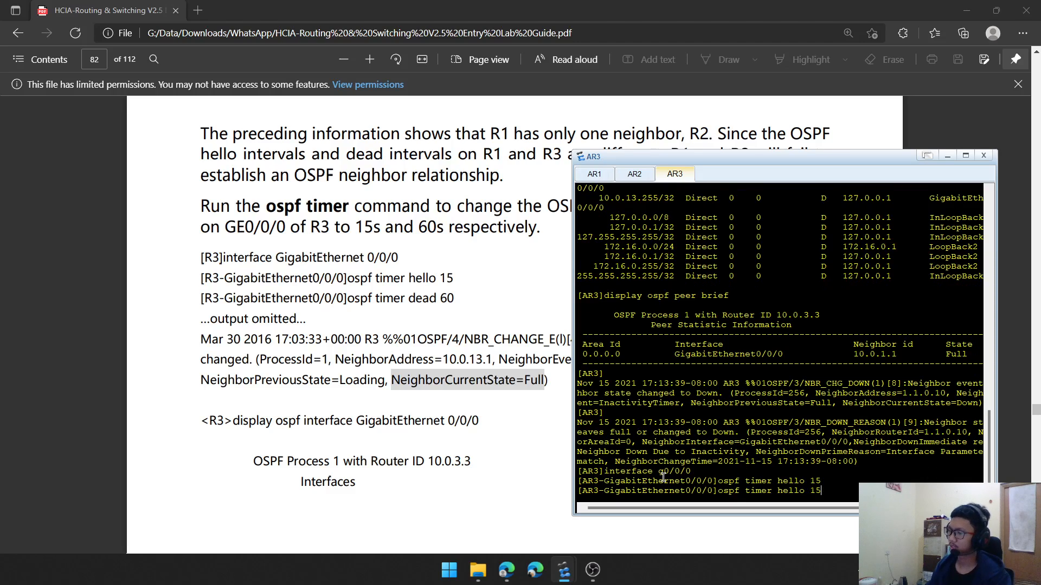
key("BackSpace")
key("BackSpace")
key("BackSpace")
key("BackSpace")
key("BackSpace")
key("BackSpace")
key("BackSpace")
key("BackSpace")
type("d")
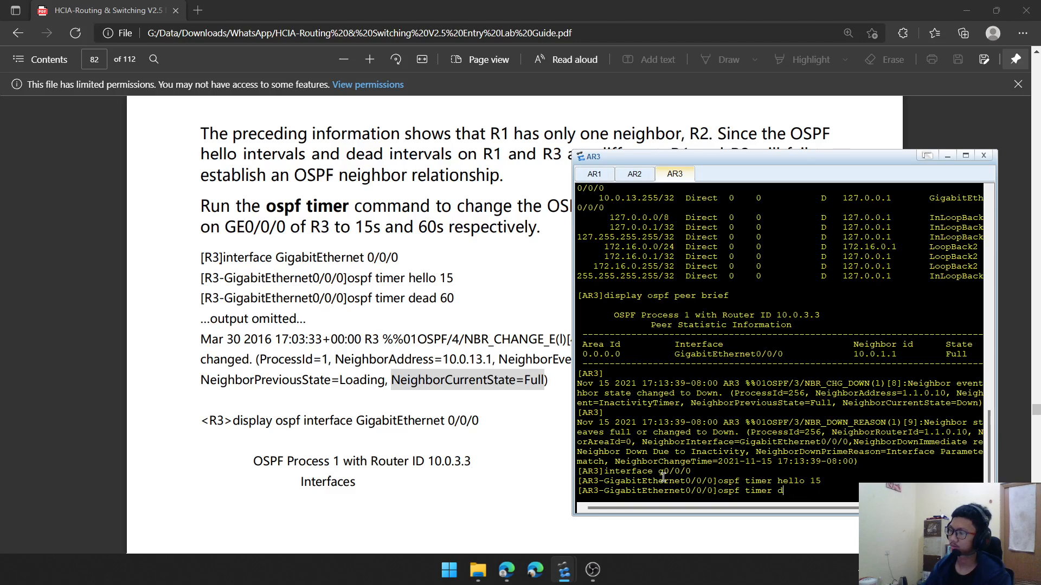
type("ead ")
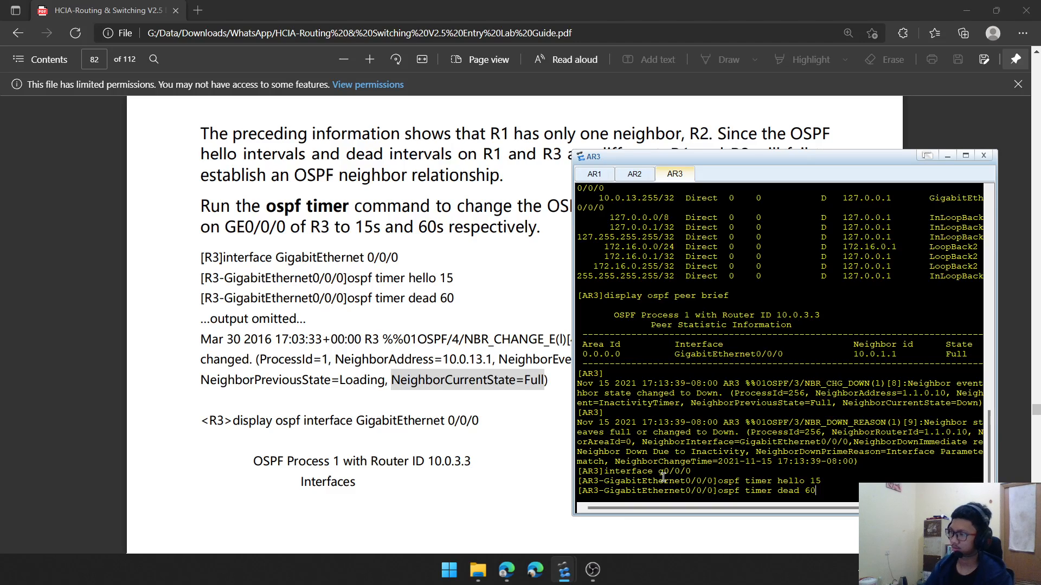
type("60")
key("Return")
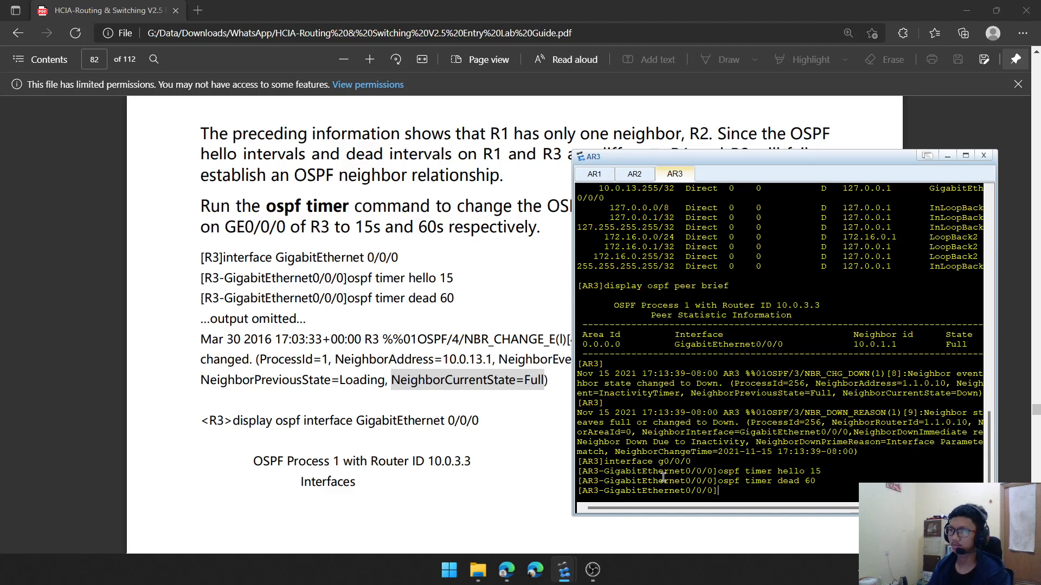
Leave AR3's interface view and run dis ospf interface g0/0/0 to check the timers
type("q")
key("Return")
type("dis os")
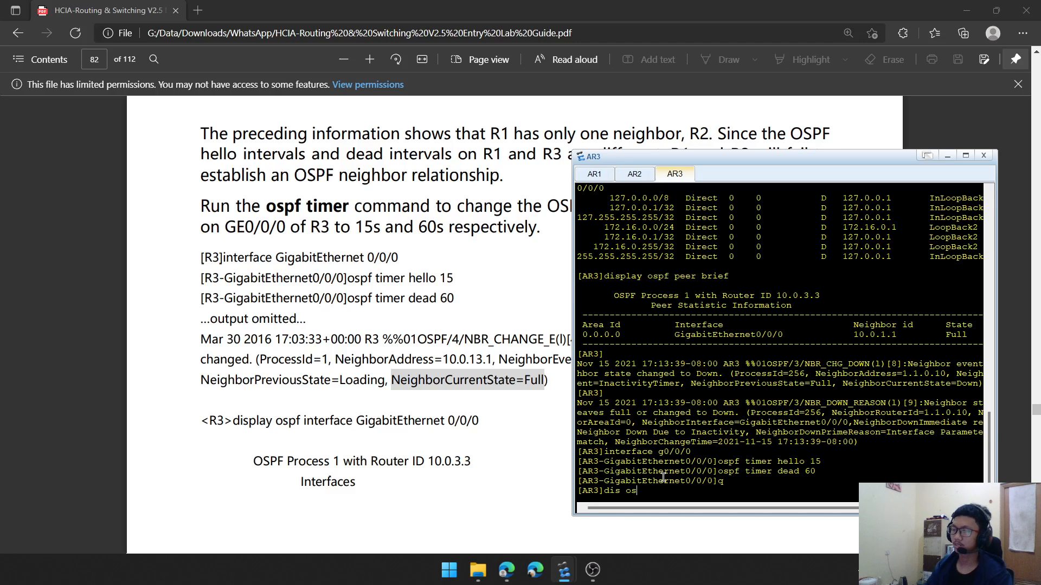
type("pf")
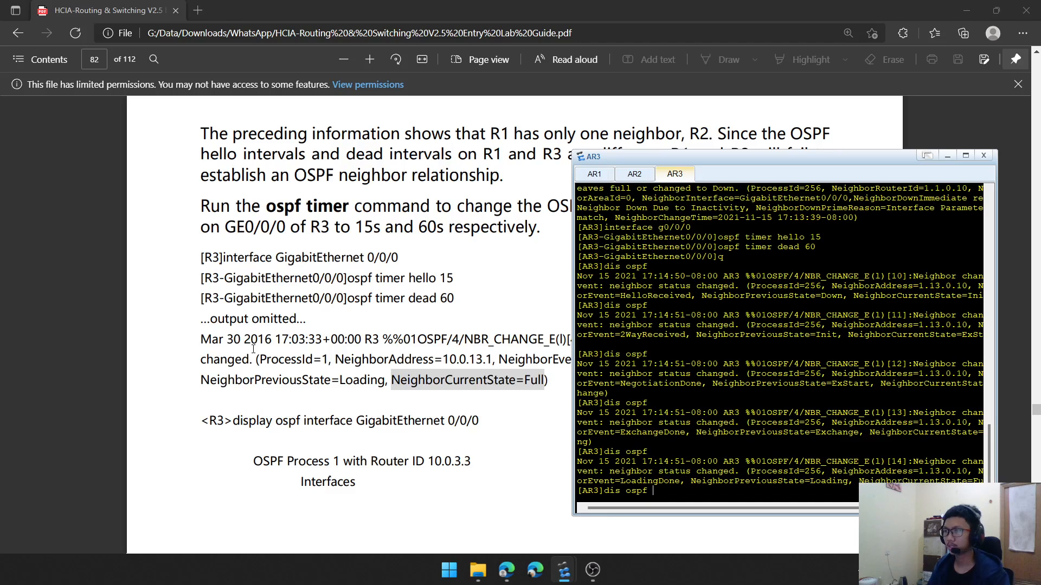
type("interface g")
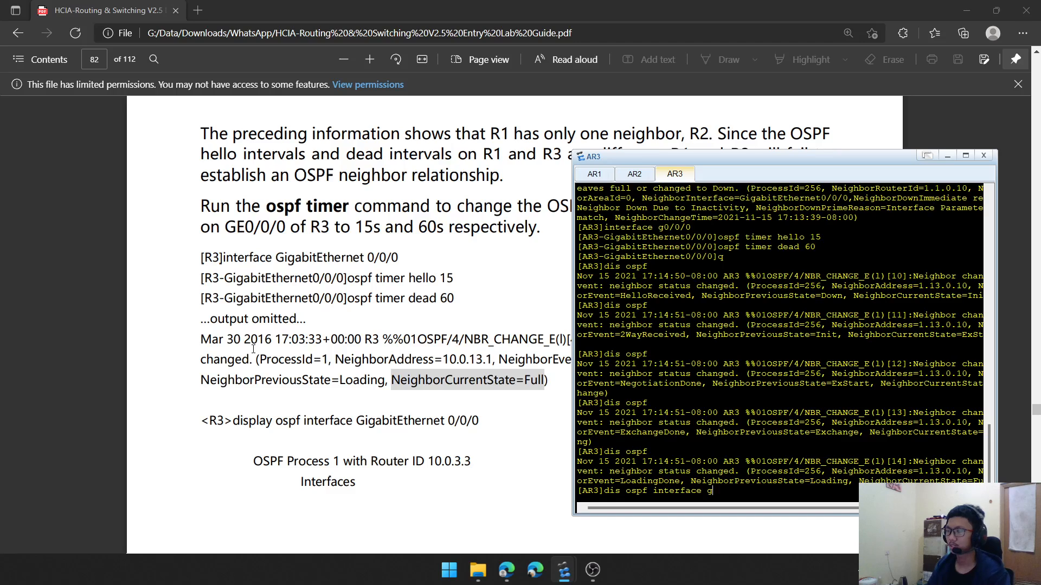
type("0/0/0")
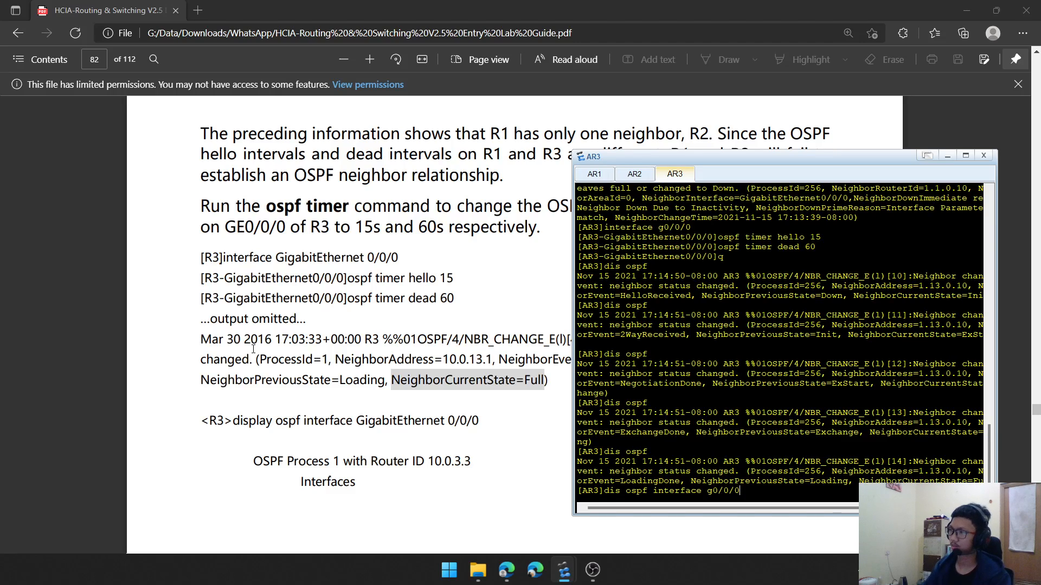
key("Return")
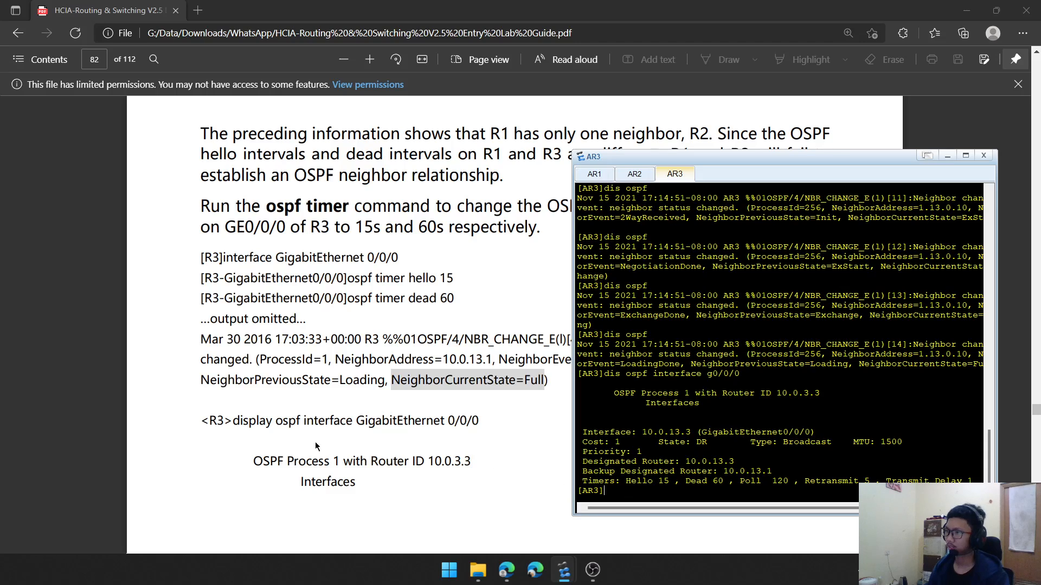
Compare AR3's timers with the lab guide and run display ospf peer brief on AR1 to recheck its OSPF neighbors
scroll(316, 443, "down", 4)
scroll(278, 282, "down", 7)
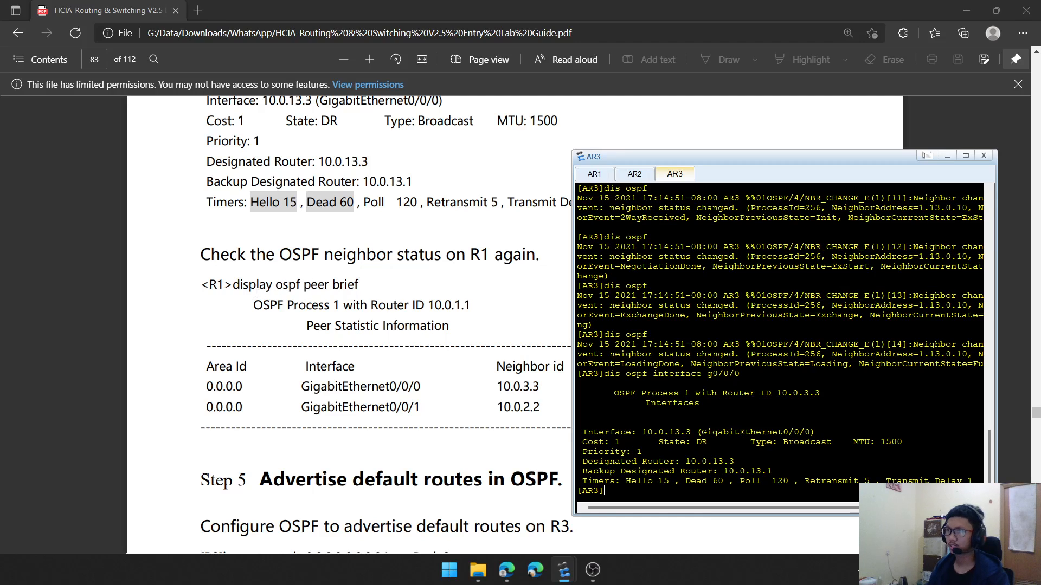
scroll(502, 381, "up", 2)
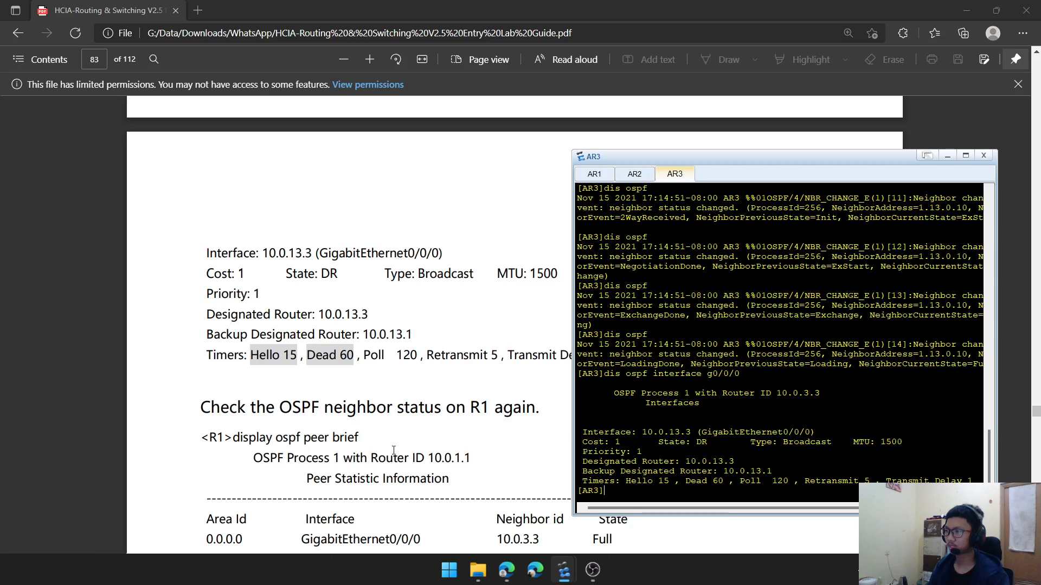
left_click(594, 175)
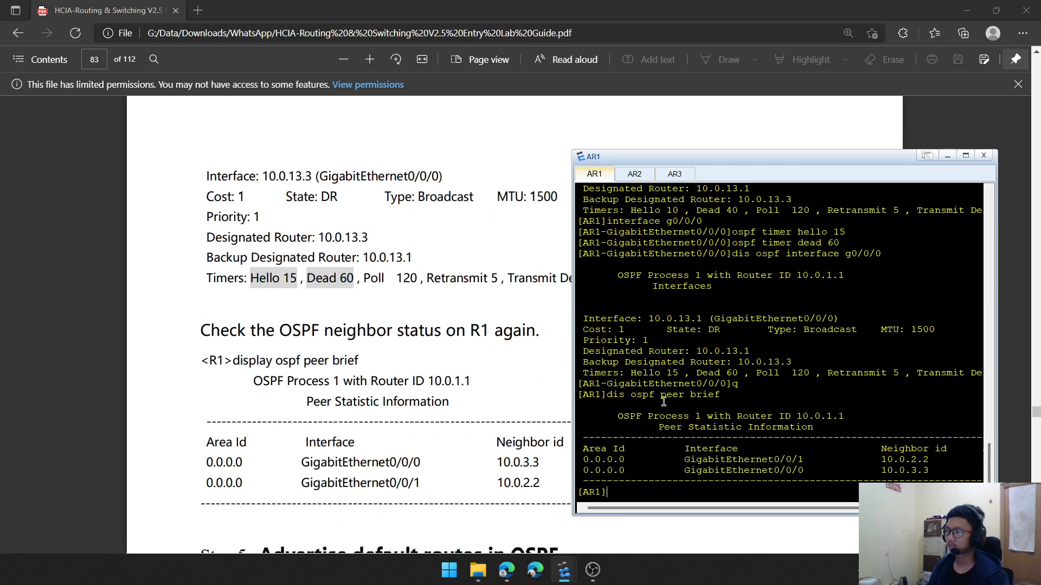
type("displa")
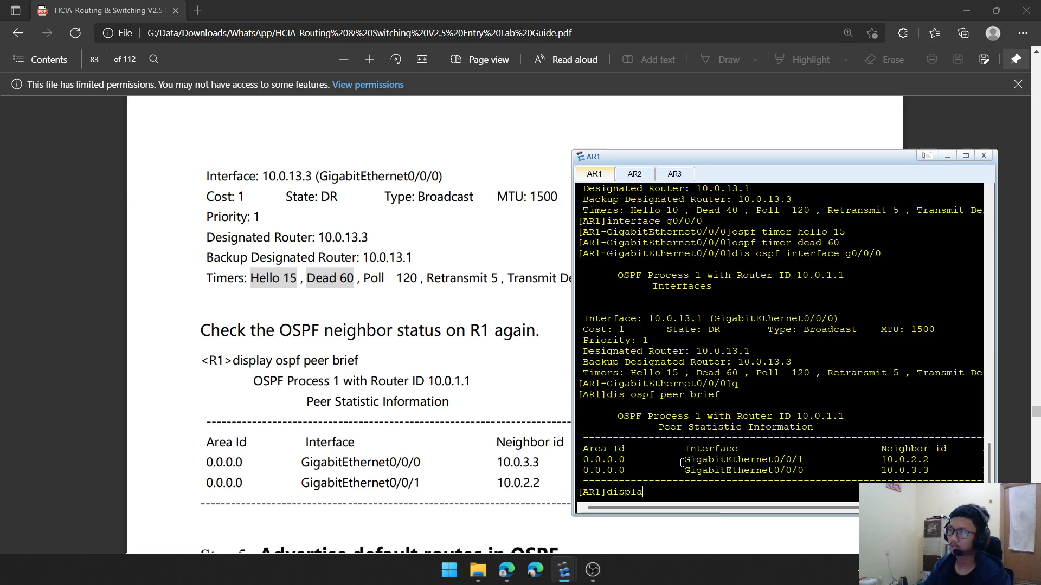
type("y ospf peer brief")
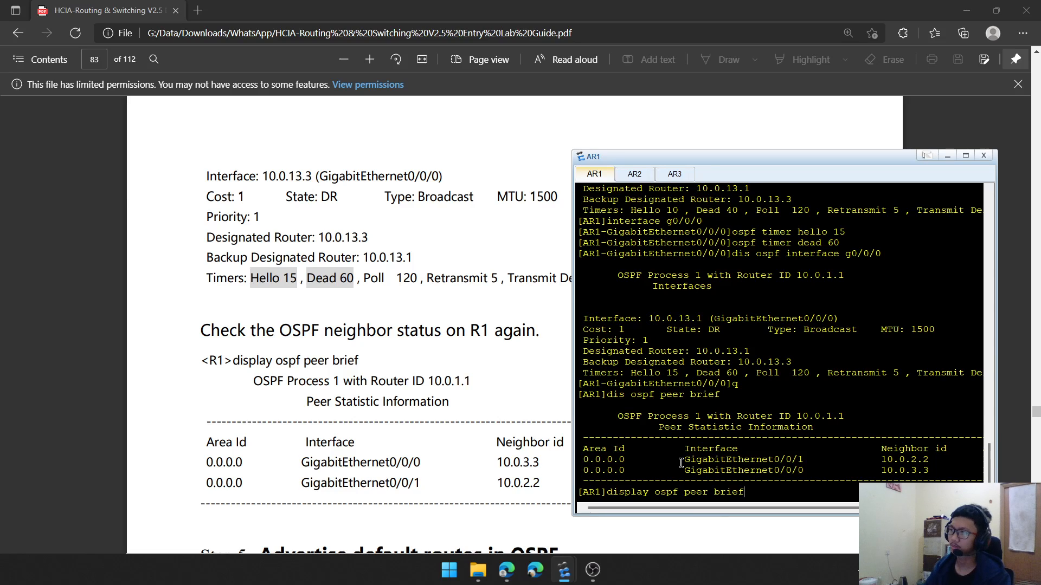
key("Return")
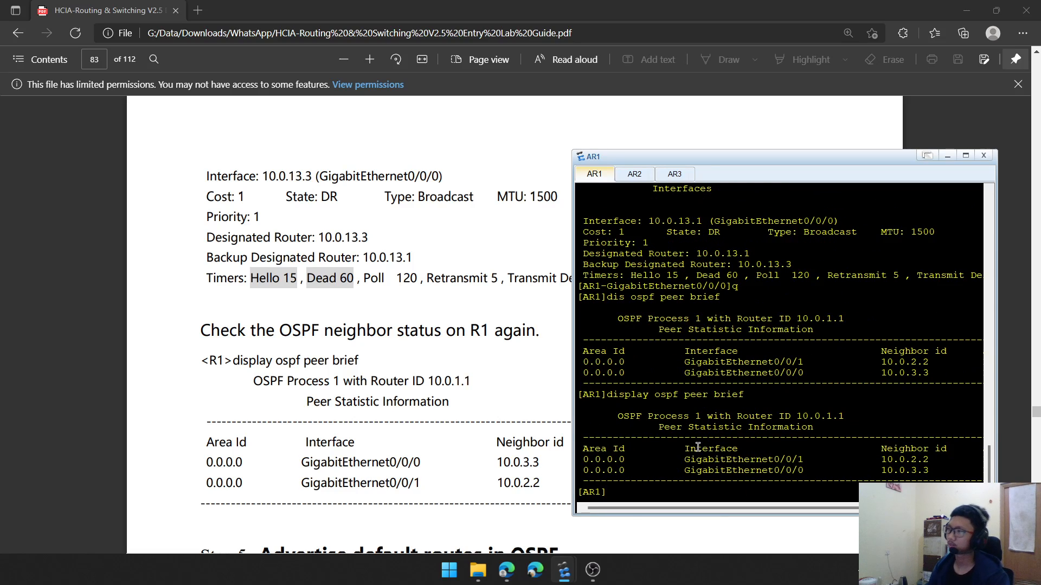
Following Step 5 of the lab guide, add a static default route on AR3 with ip route-static 0.0.0.0 0.0.0.0 loopback2
scroll(344, 374, "down", 1)
scroll(344, 374, "down", 4)
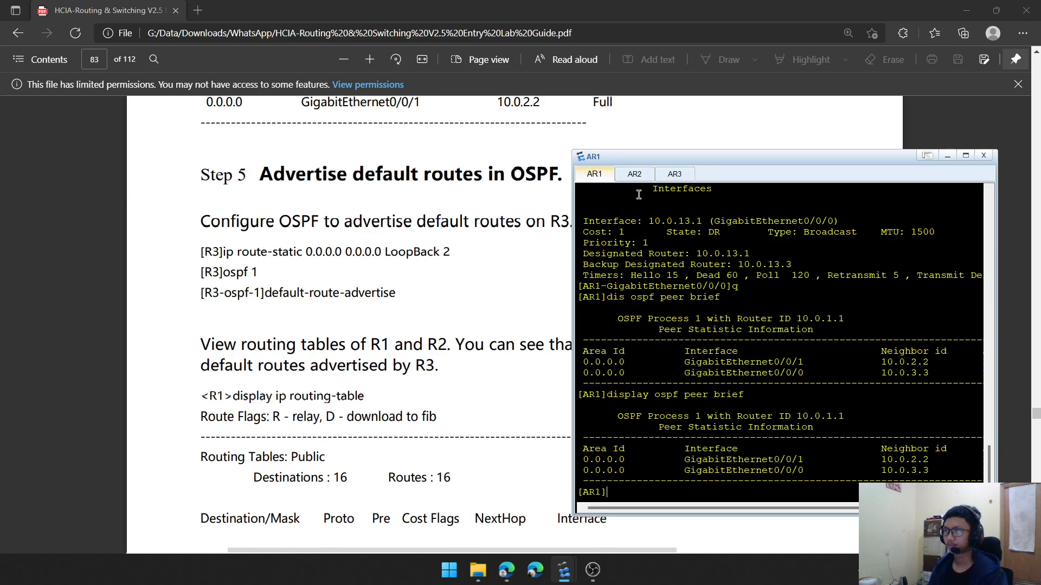
left_click(675, 174)
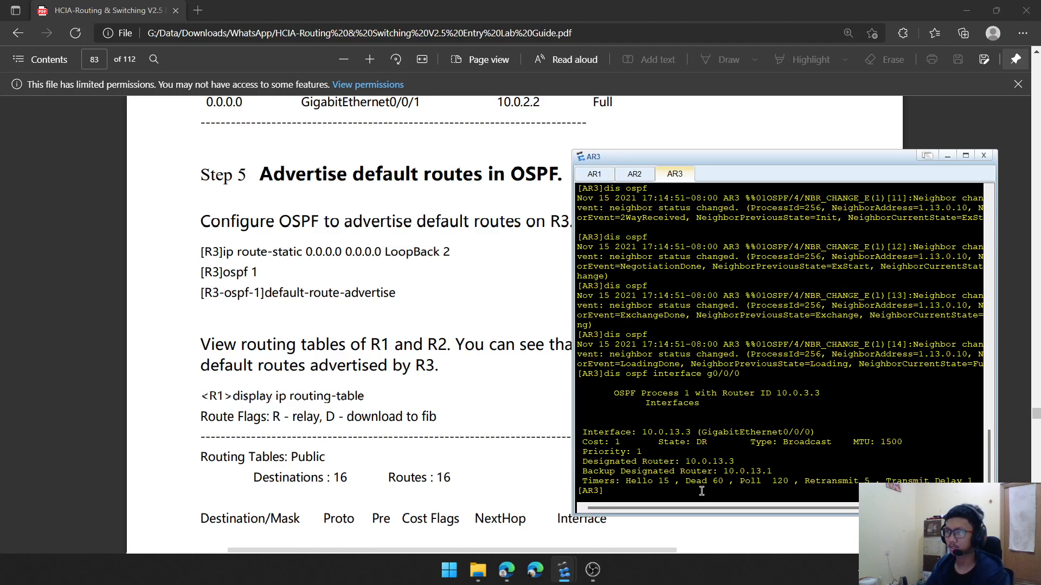
type("ip route-static 0")
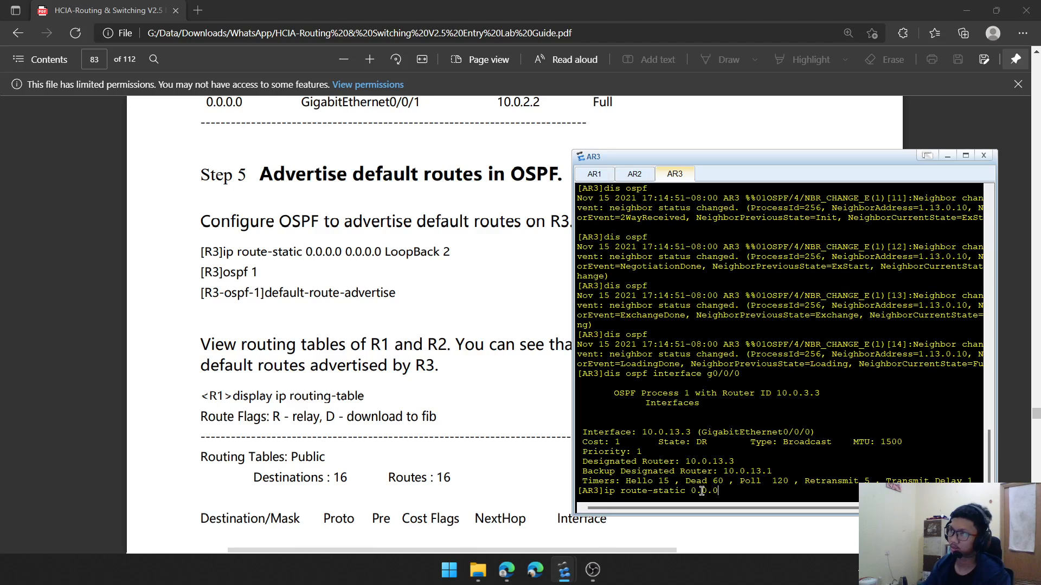
type(".0.0")
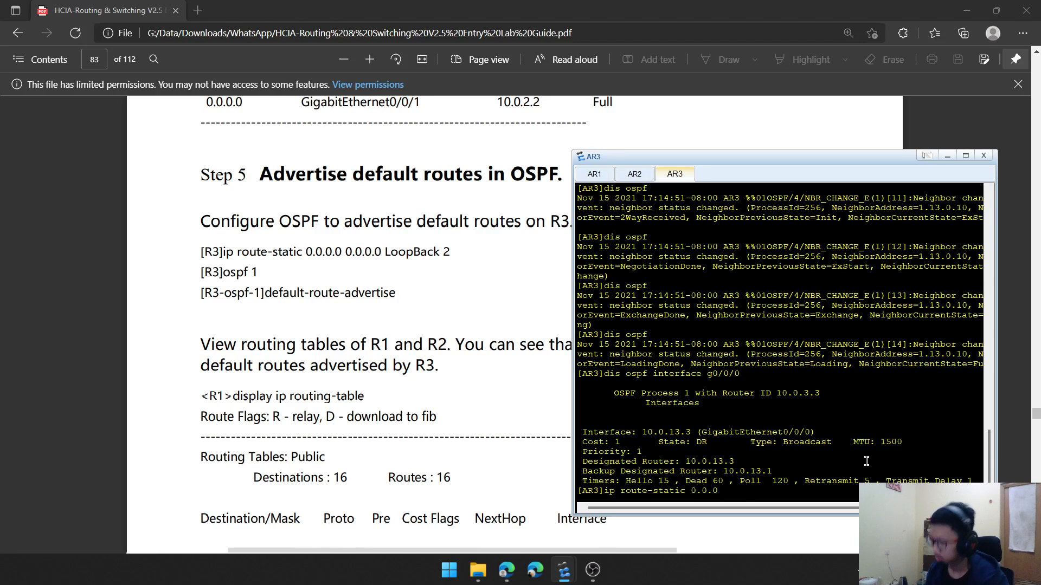
type(".0")
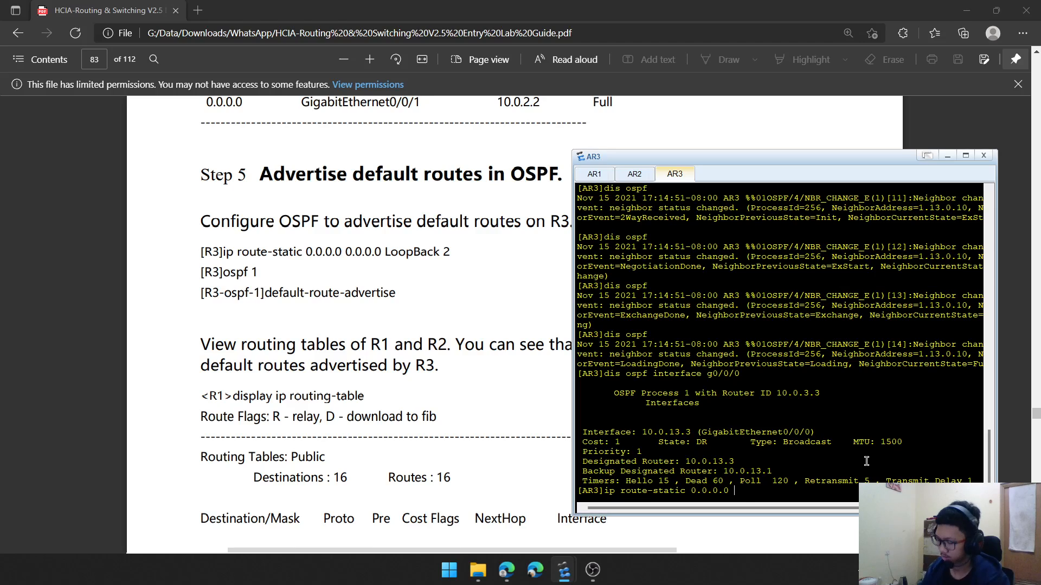
type(" 0.0.0.0")
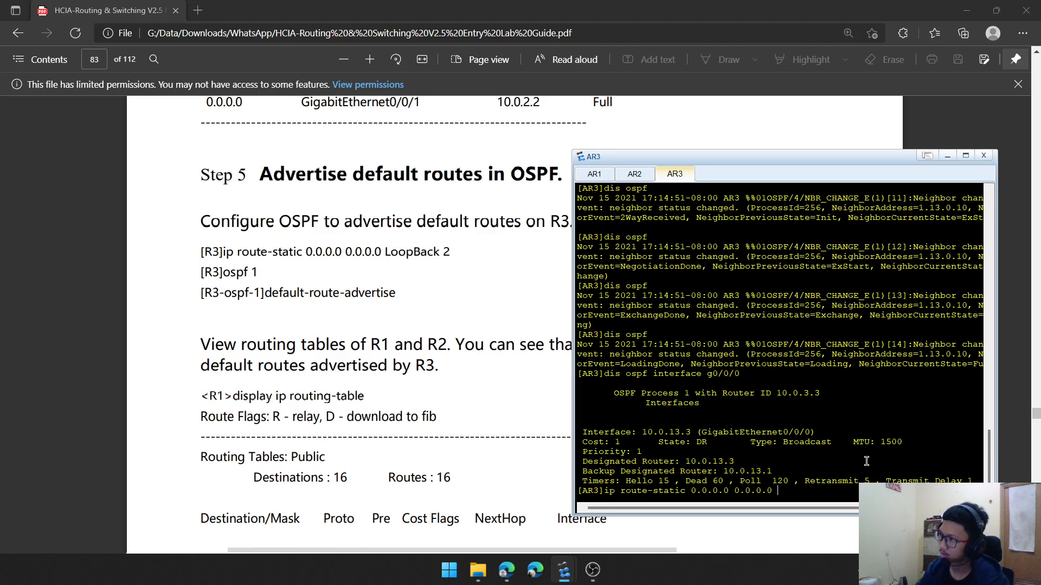
type("back2")
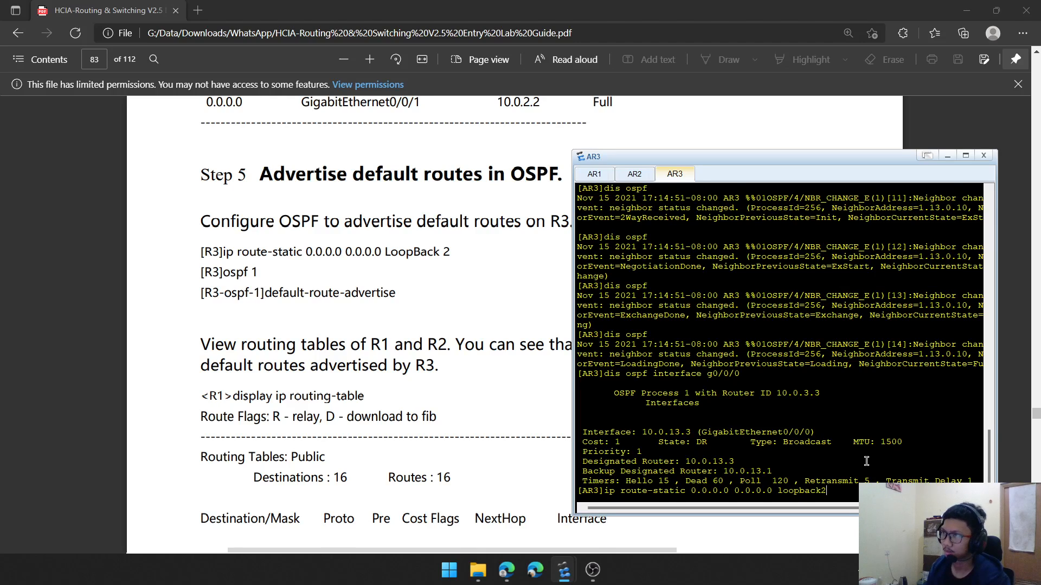
key("Return")
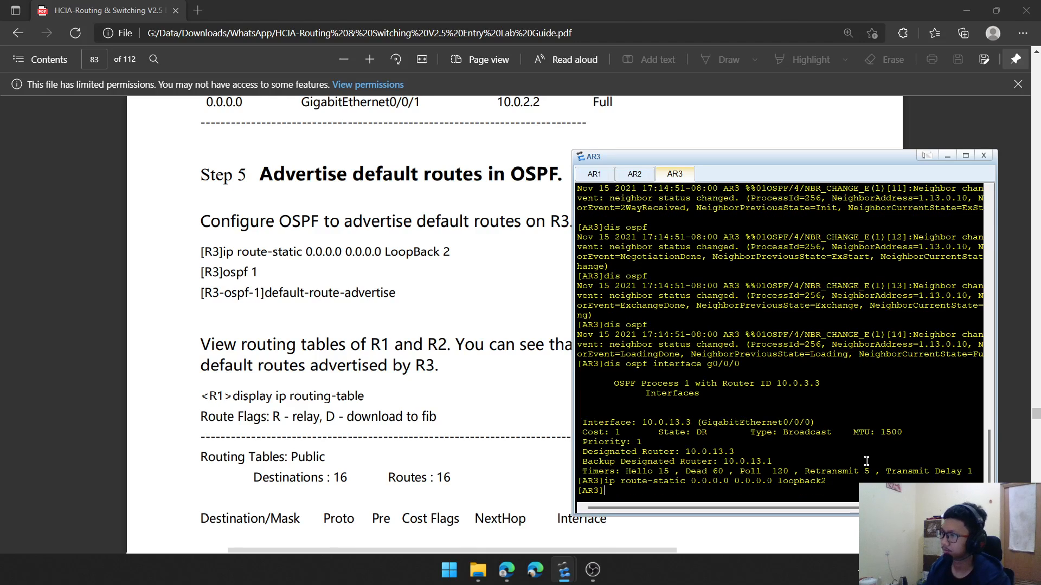
Enter OSPF process 1 on AR3 and advertise the default route with default-route-advertise
type("ospf 1")
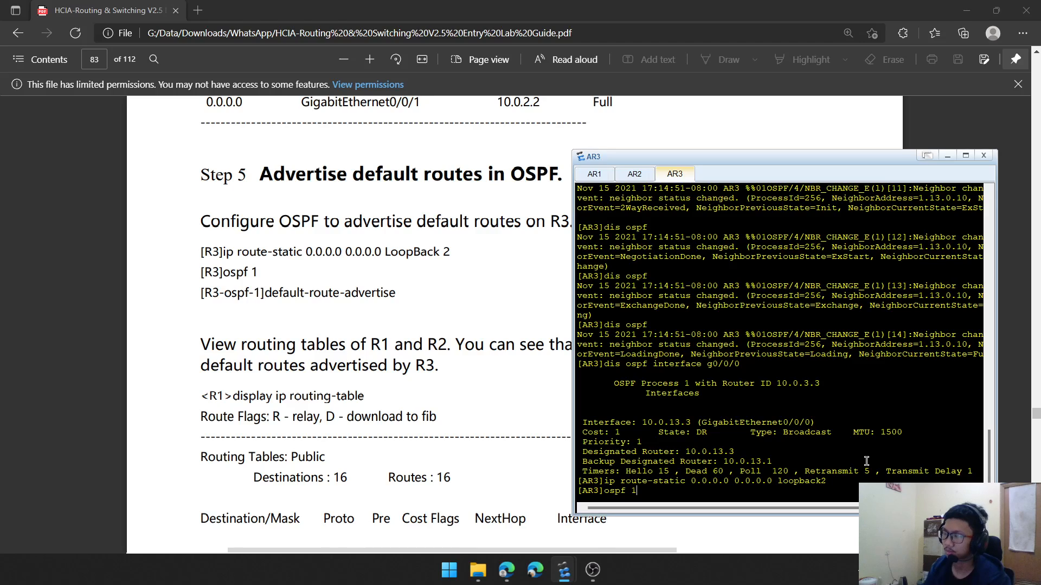
key("Return")
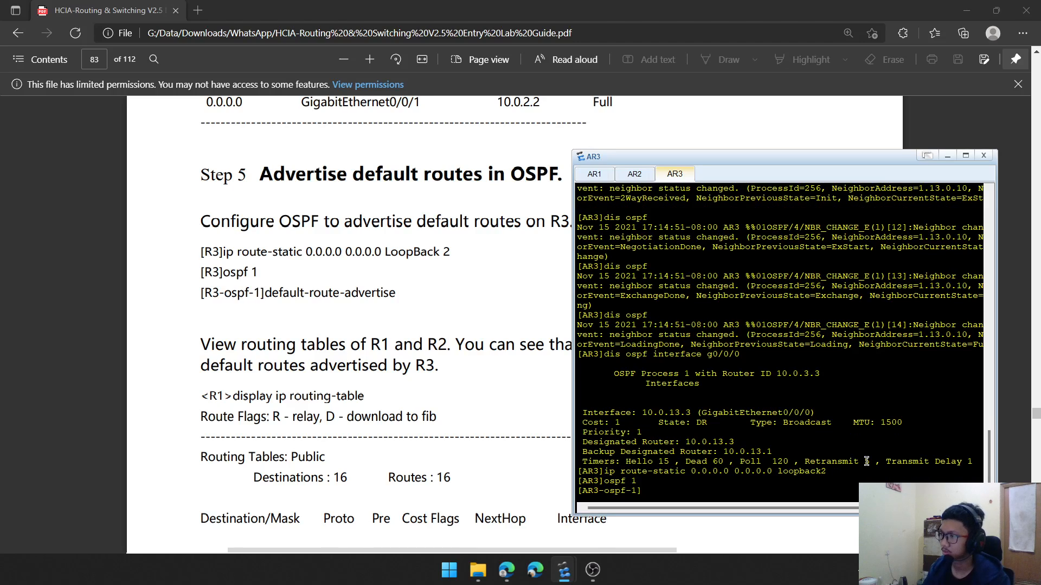
type("default")
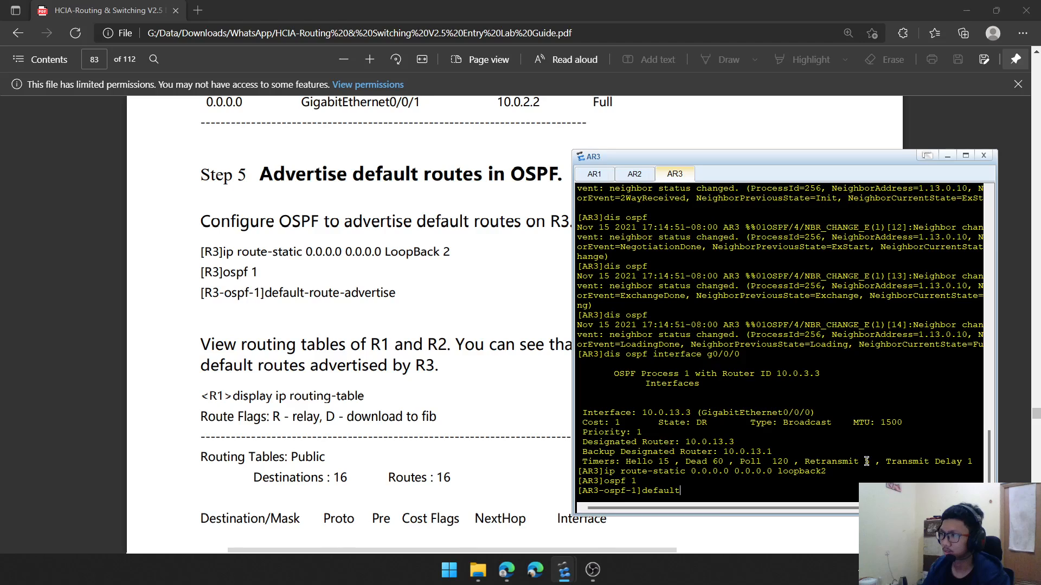
type("-rout")
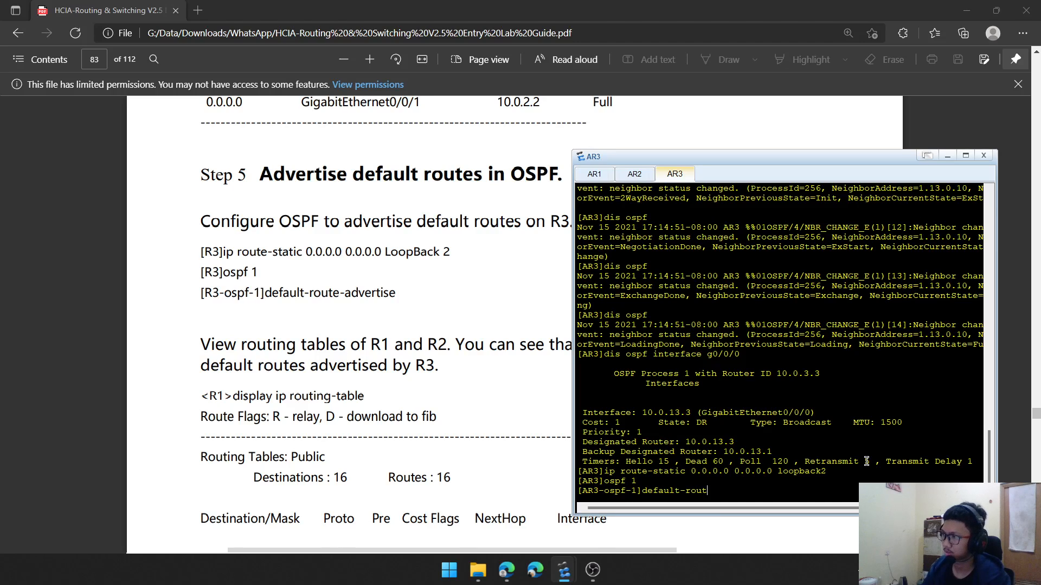
type("e-")
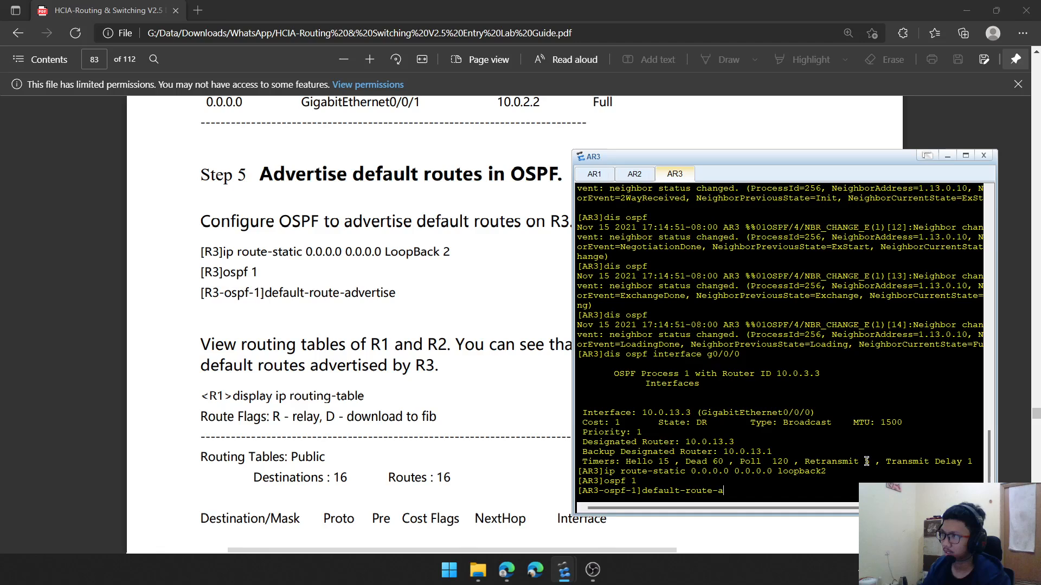
type("advertise")
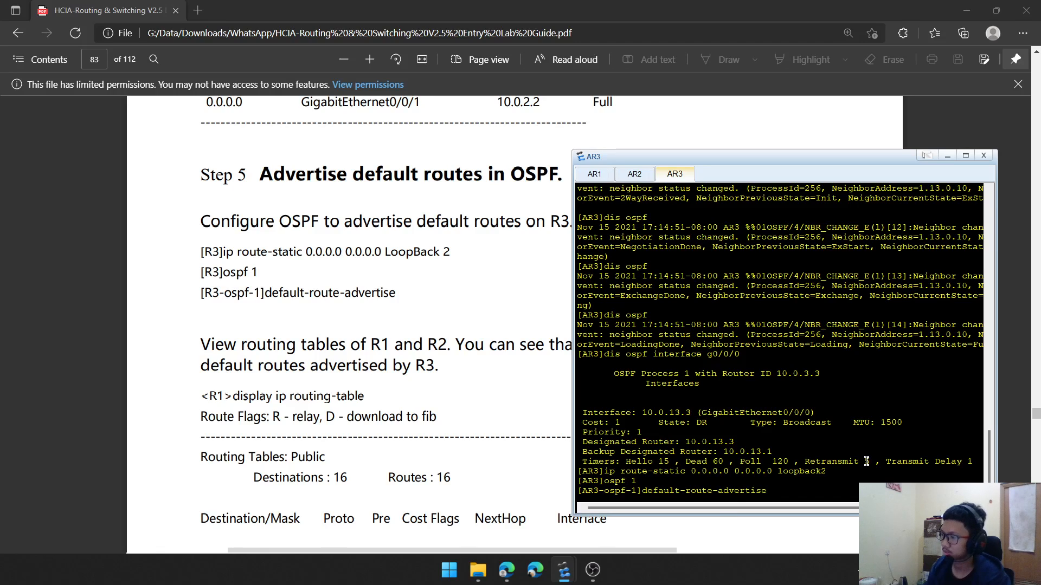
key("Return")
Read on in Step 5 of the lab guide and run display ip routing-table on AR3
scroll(290, 327, "down", 1)
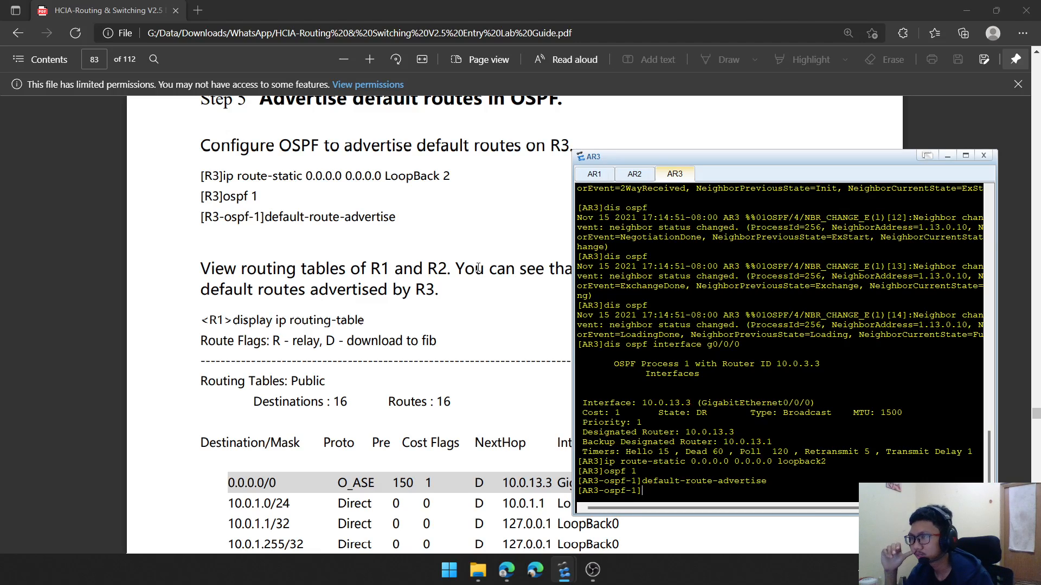
scroll(365, 277, "down", 2)
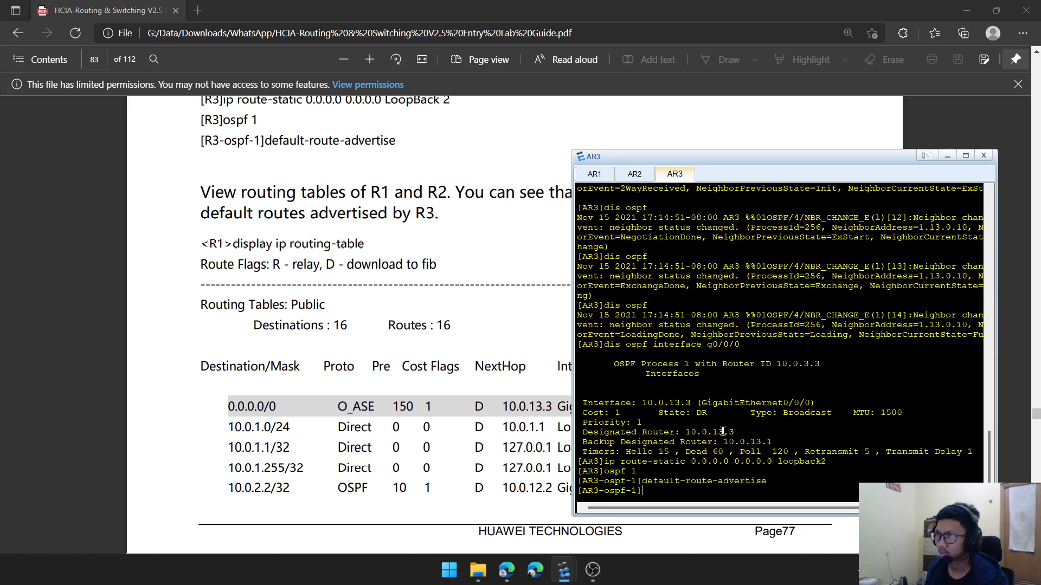
type("display i")
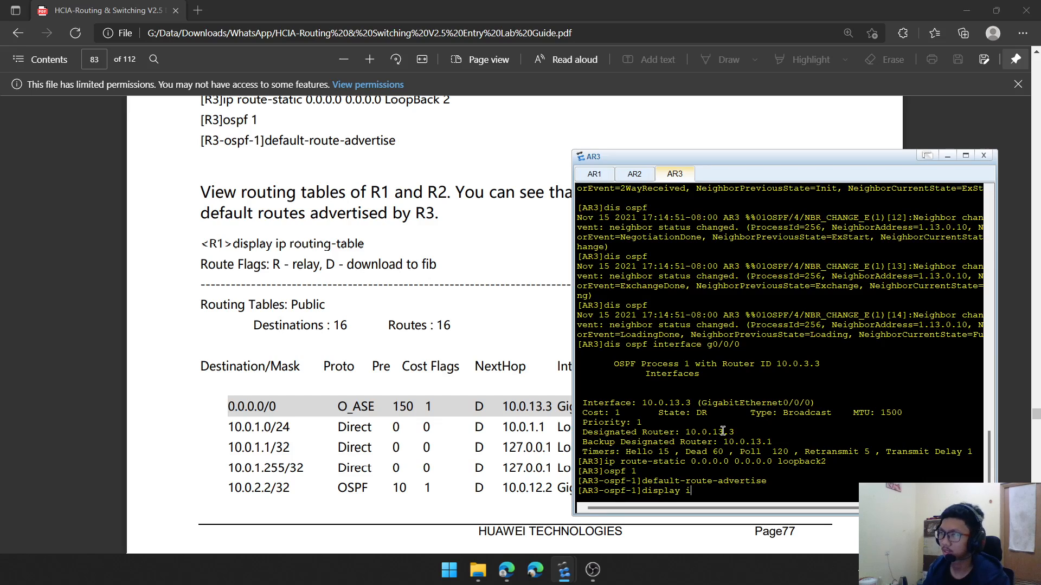
type("p ro")
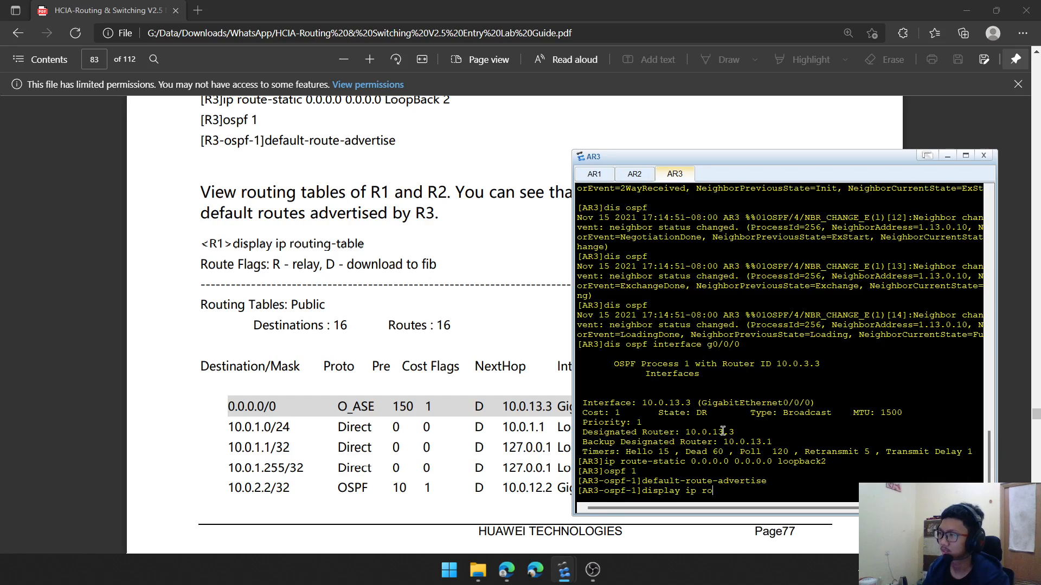
type("uting-table")
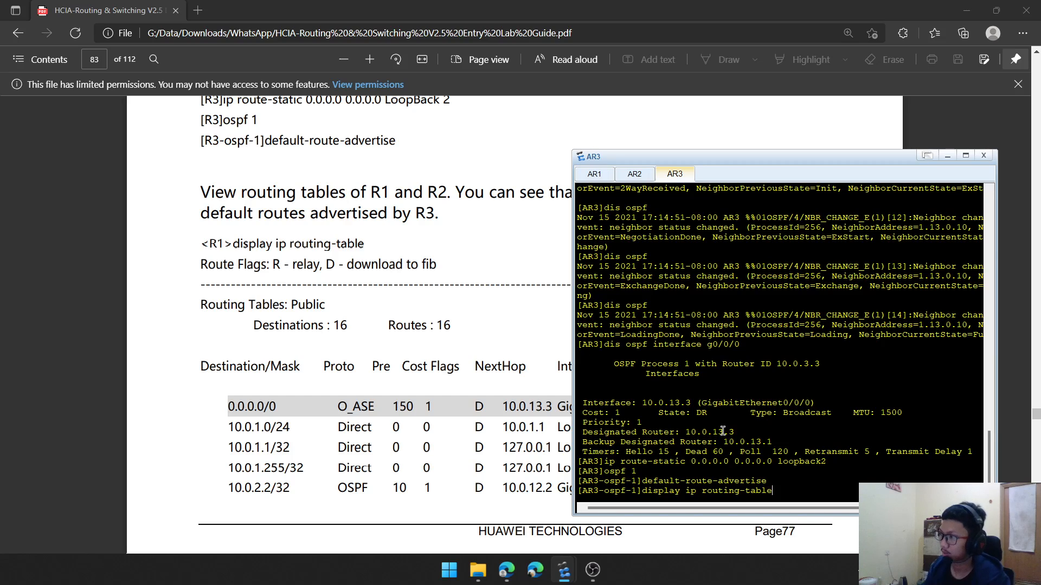
key("Return")
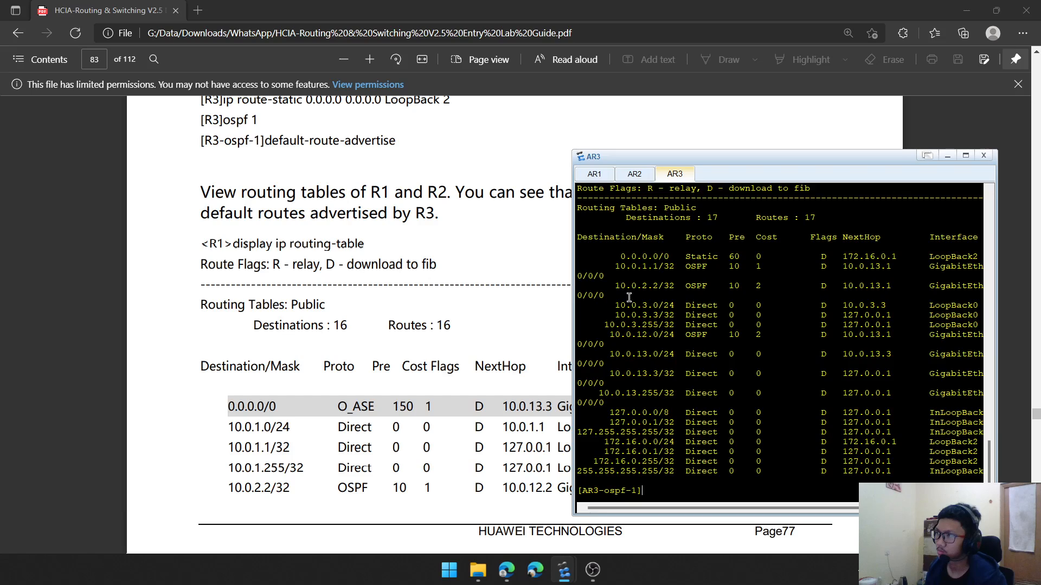
Compare the 0.0.0.0/0 entry in AR3's routing table with the lab guide's expected table and the Step 5 commands
left_click_drag(681, 257, 716, 258)
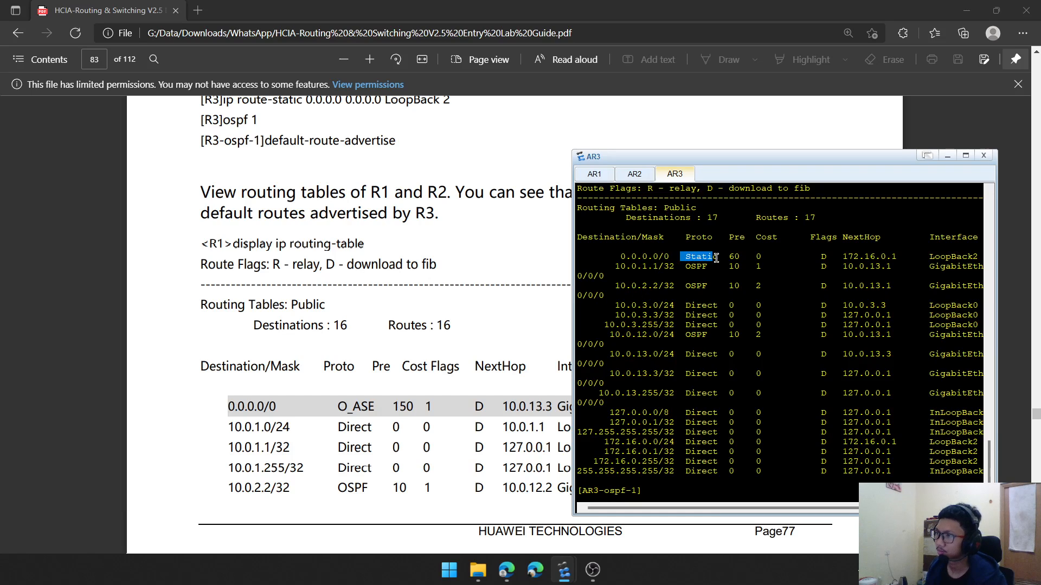
scroll(409, 308, "down", 3)
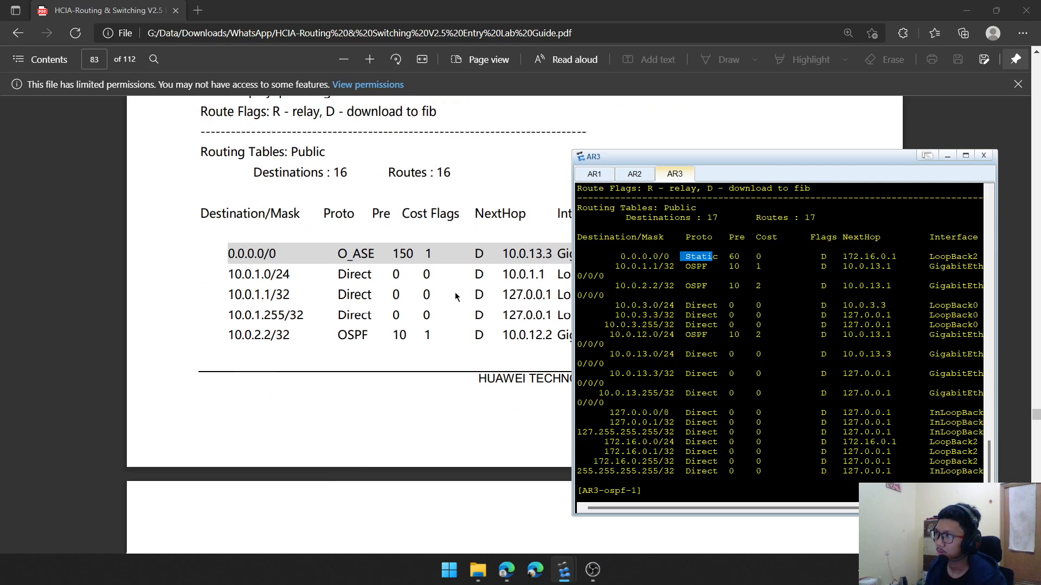
scroll(388, 286, "down", 10)
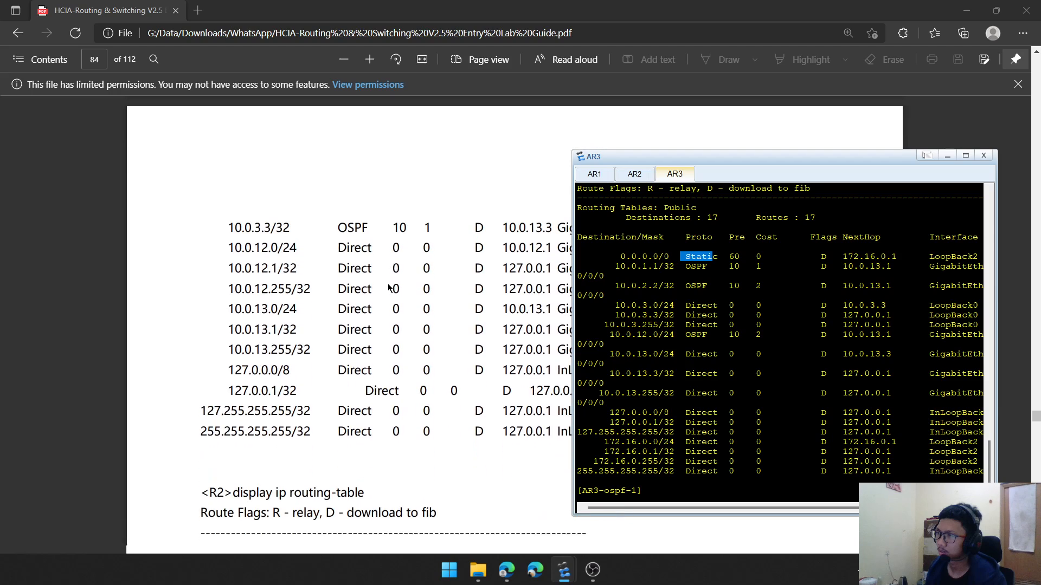
scroll(389, 286, "up", 7)
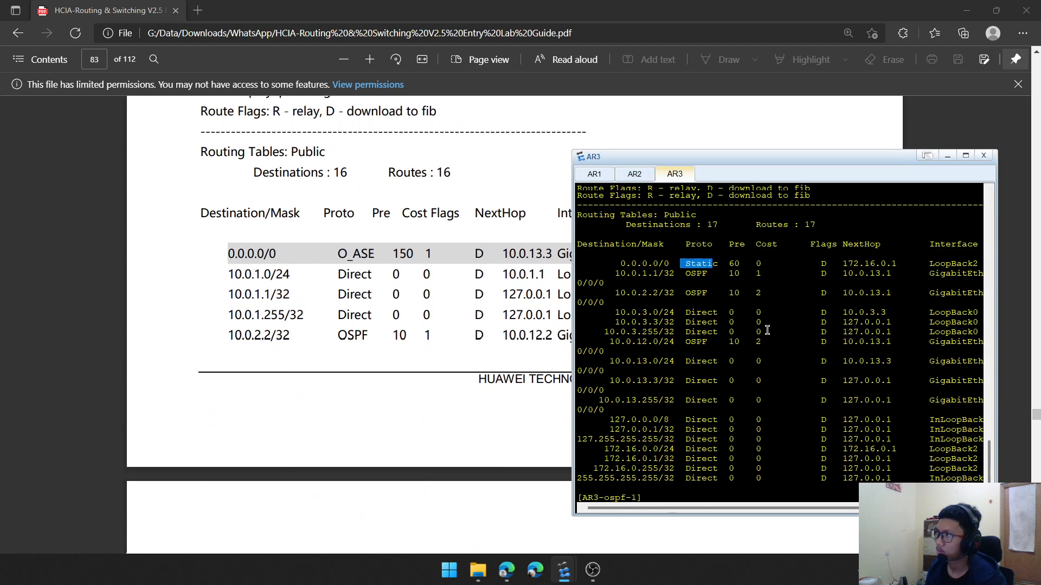
scroll(767, 330, "up", 2)
scroll(458, 319, "up", 5)
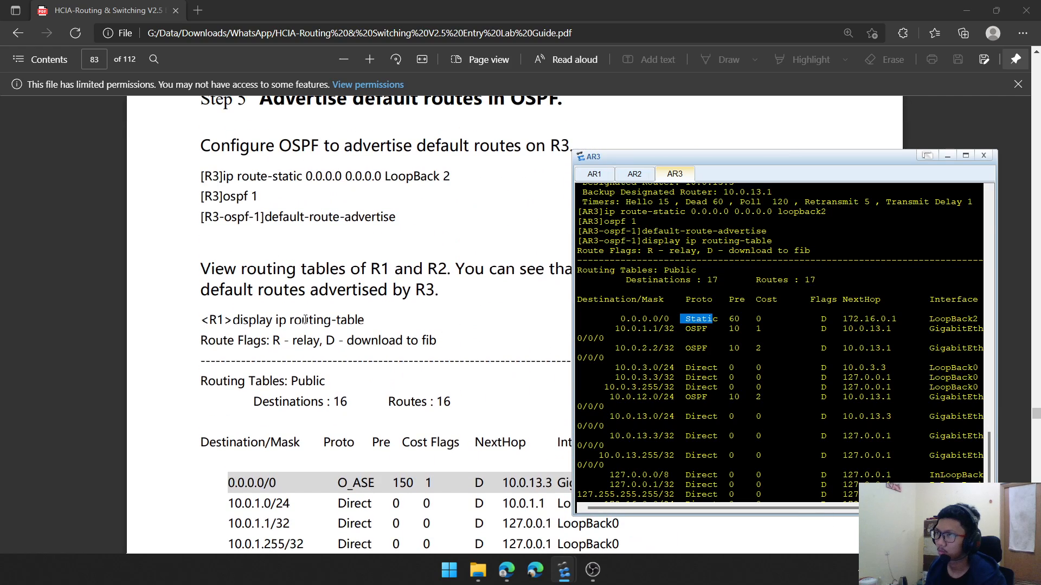
scroll(314, 319, "up", 2)
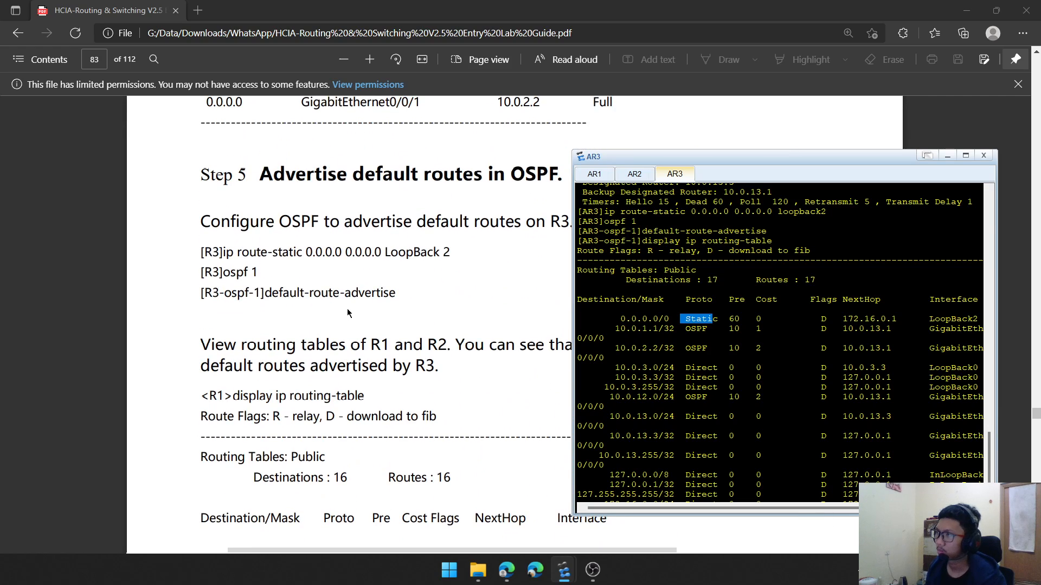
scroll(771, 314, "down", 2)
scroll(771, 314, "up", 2)
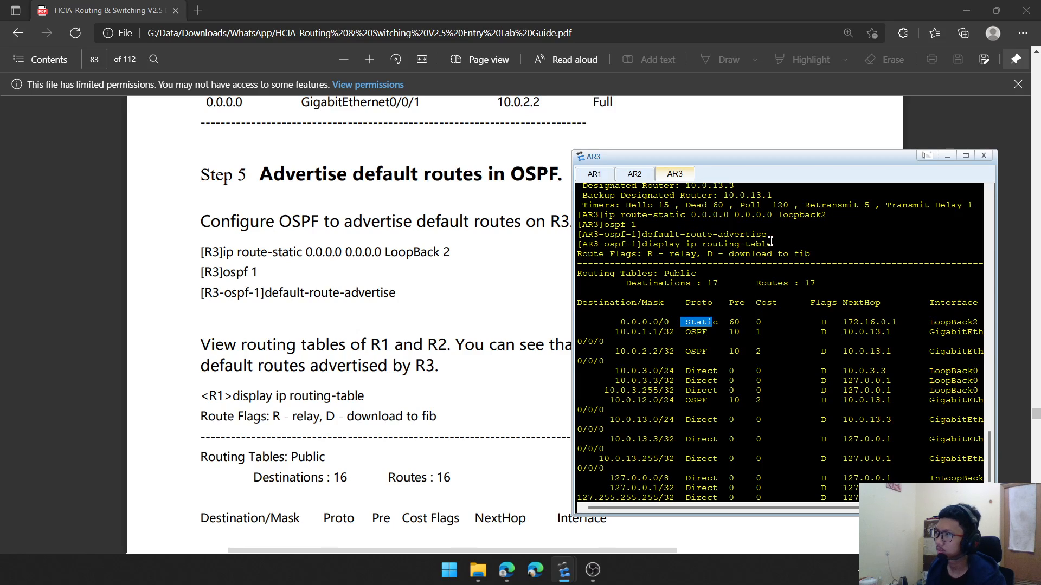
Recheck AR3's complete routing table against Step 5 and reread which routers' tables the lab guide says to view
scroll(474, 310, "down", 2)
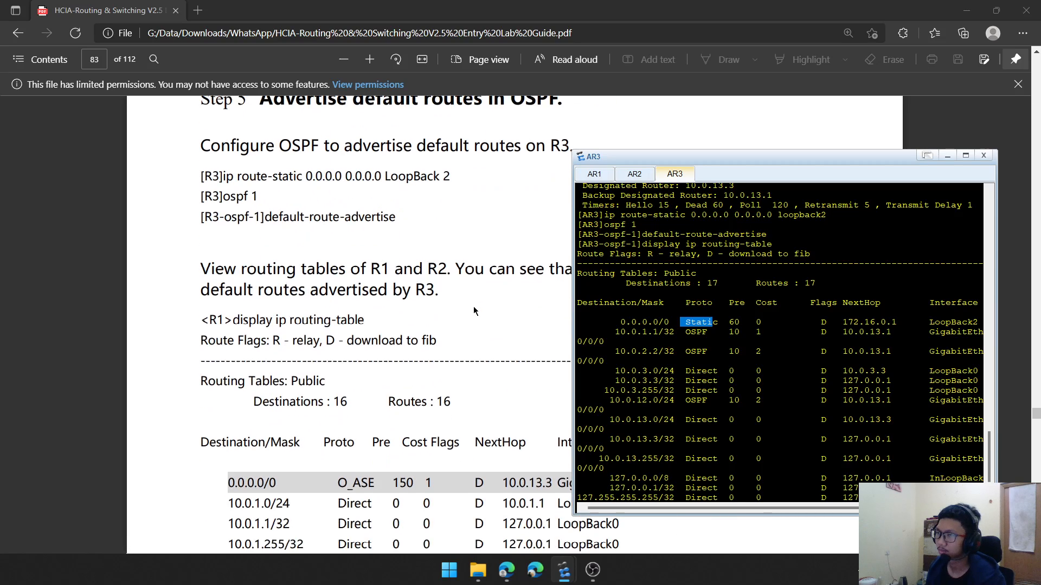
scroll(474, 311, "down", 2)
left_click(725, 427)
scroll(725, 427, "down", 2)
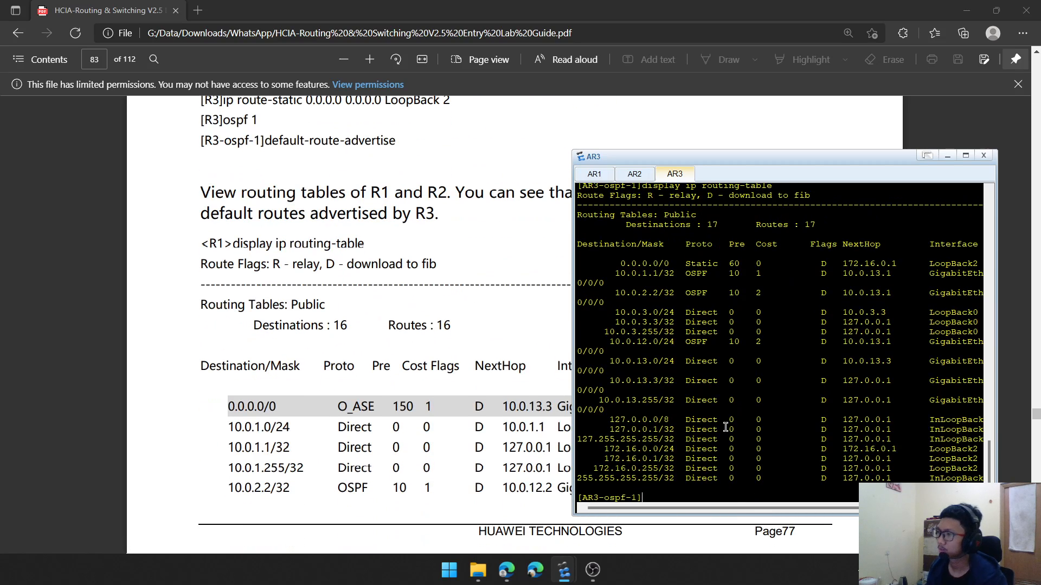
key("Up")
key("Down")
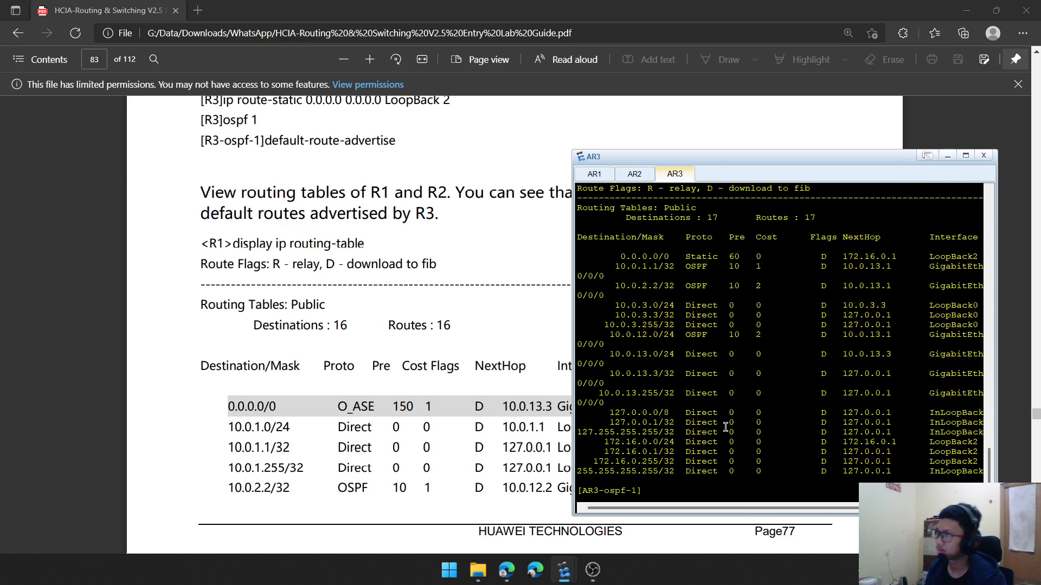
scroll(447, 358, "down", 4)
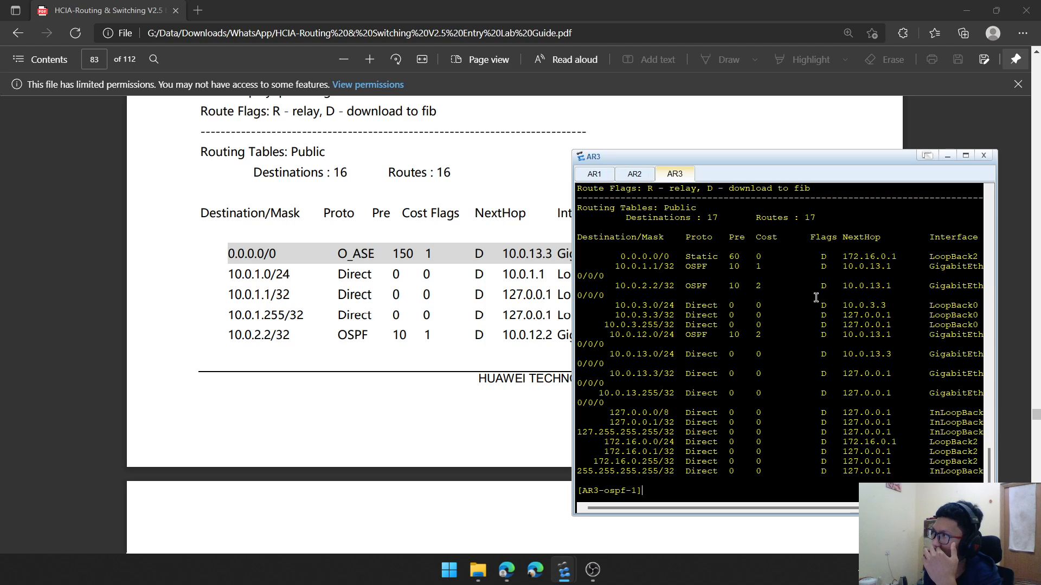
scroll(406, 327, "up", 2)
scroll(406, 327, "up", 4)
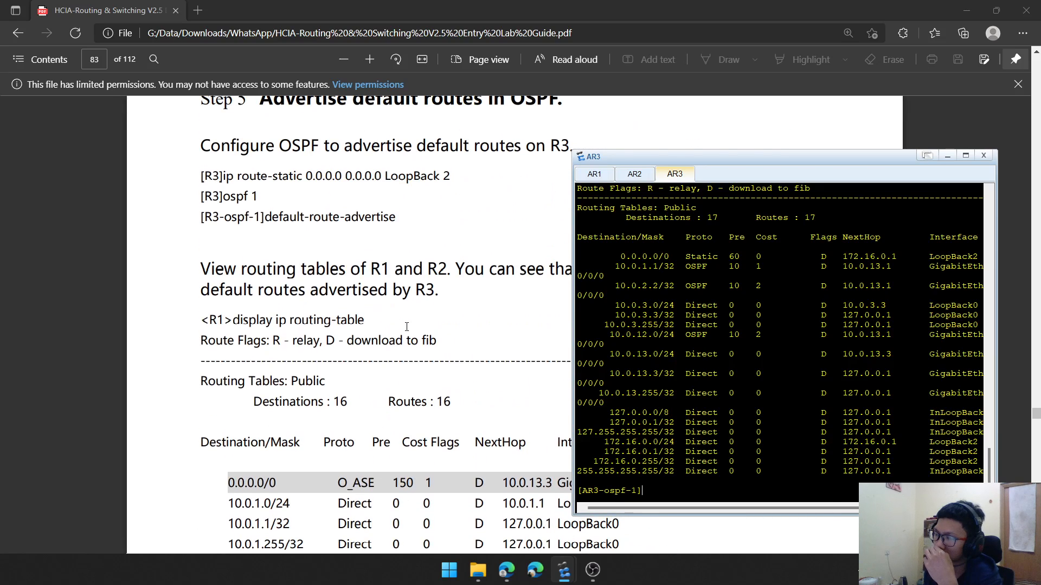
scroll(406, 327, "up", 2)
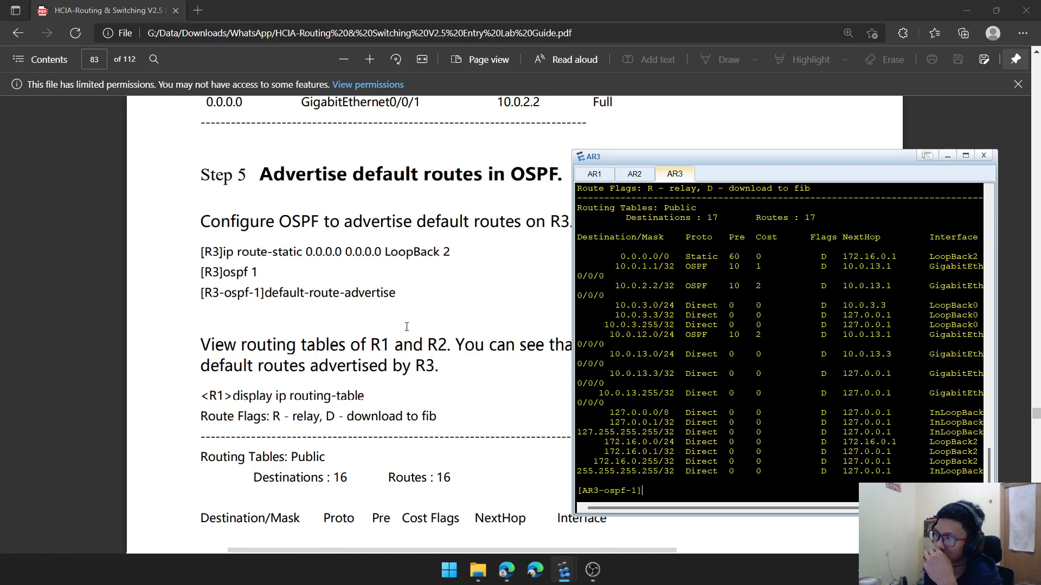
scroll(406, 327, "down", 2)
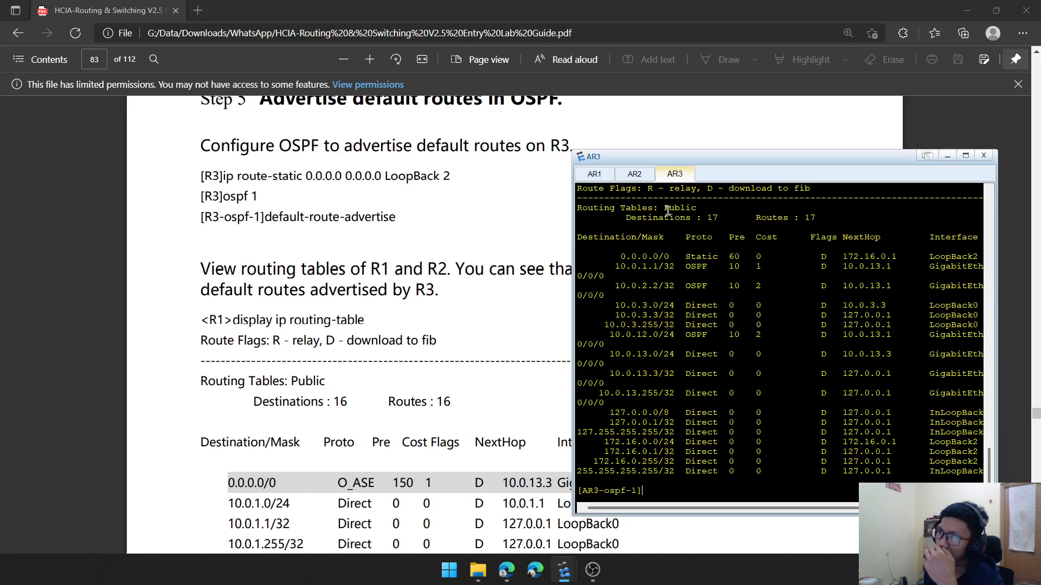
Switch to AR1's console and run display ip routing-table
left_click(596, 174)
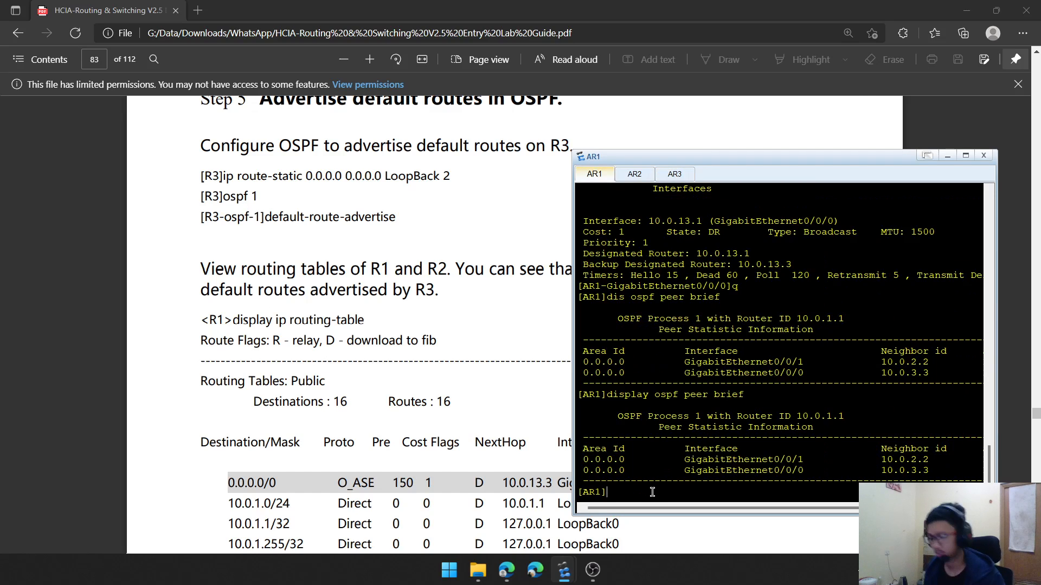
type("displ;a")
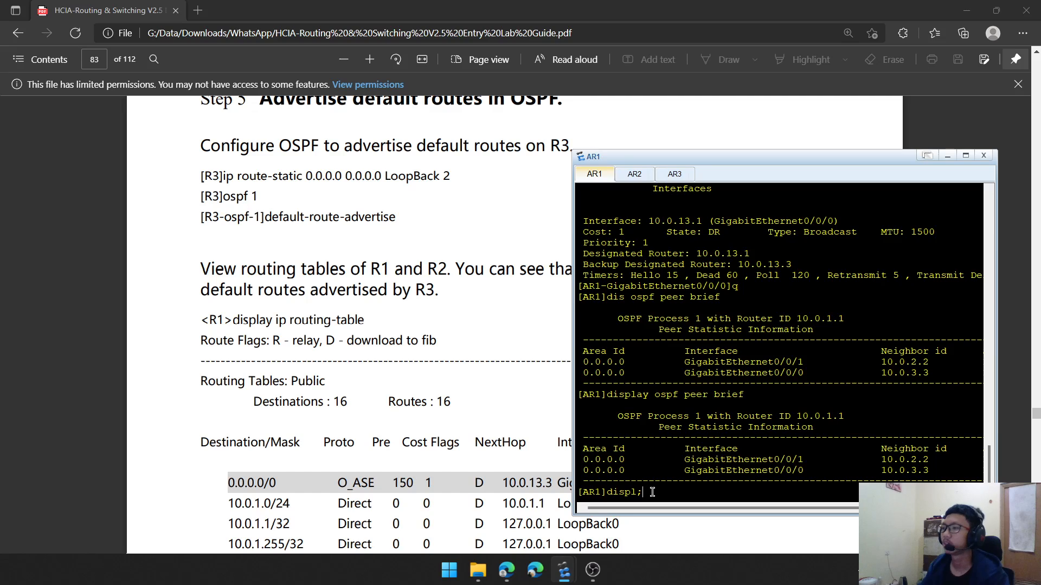
key("BackSpace")
type("ay ip ro")
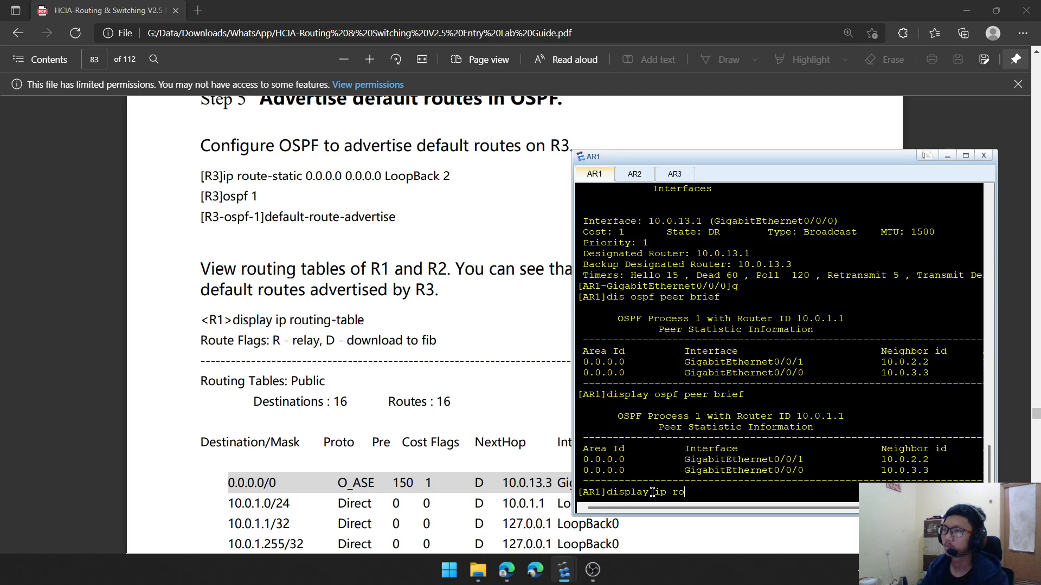
type("uting-table")
key("Return")
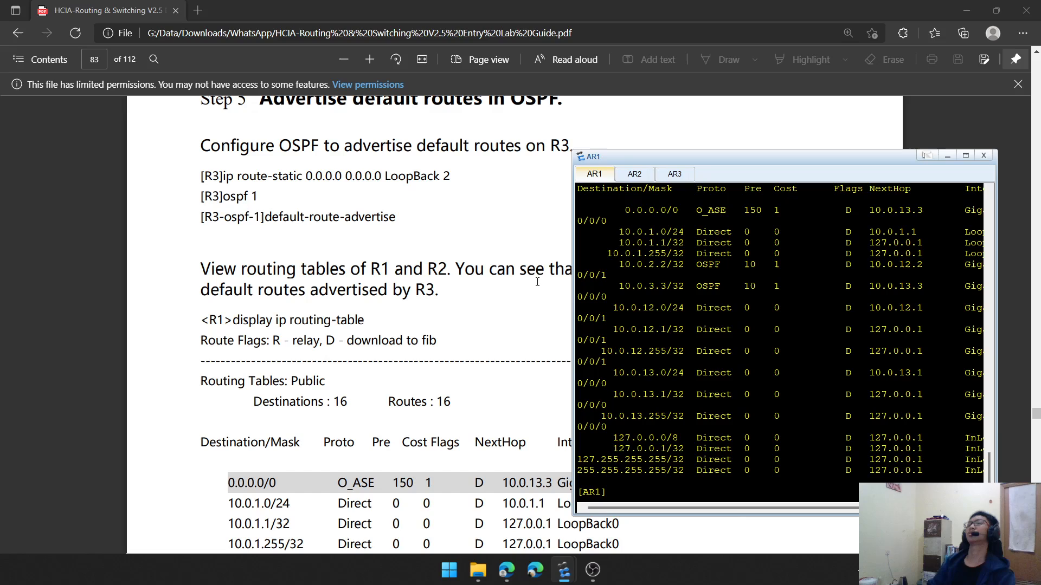
Compare AR1's routing table, especially the 0.0.0.0/0 route, with the R1 table in the lab guide
scroll(507, 311, "down", 2)
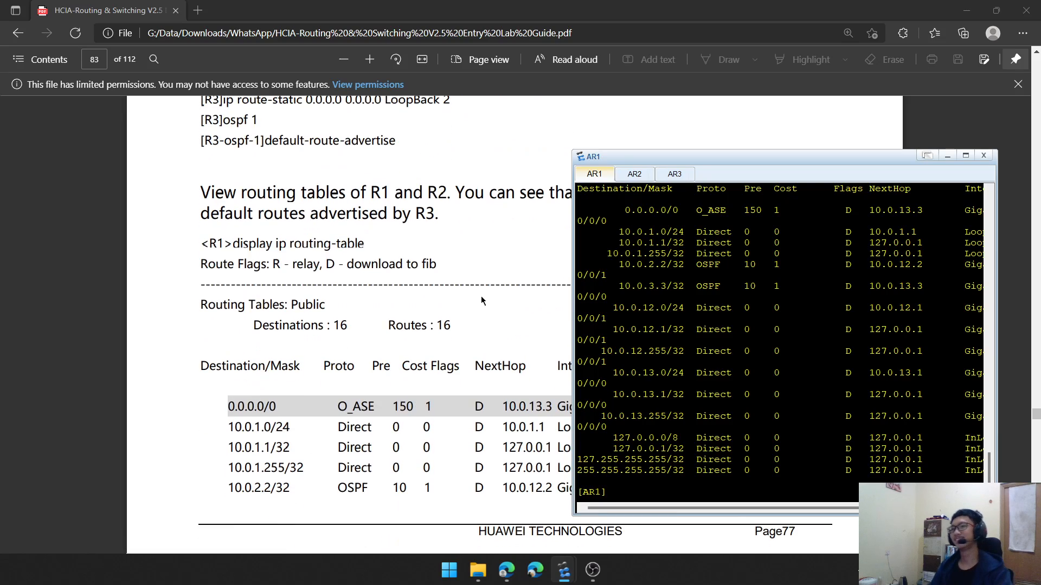
left_click(610, 215)
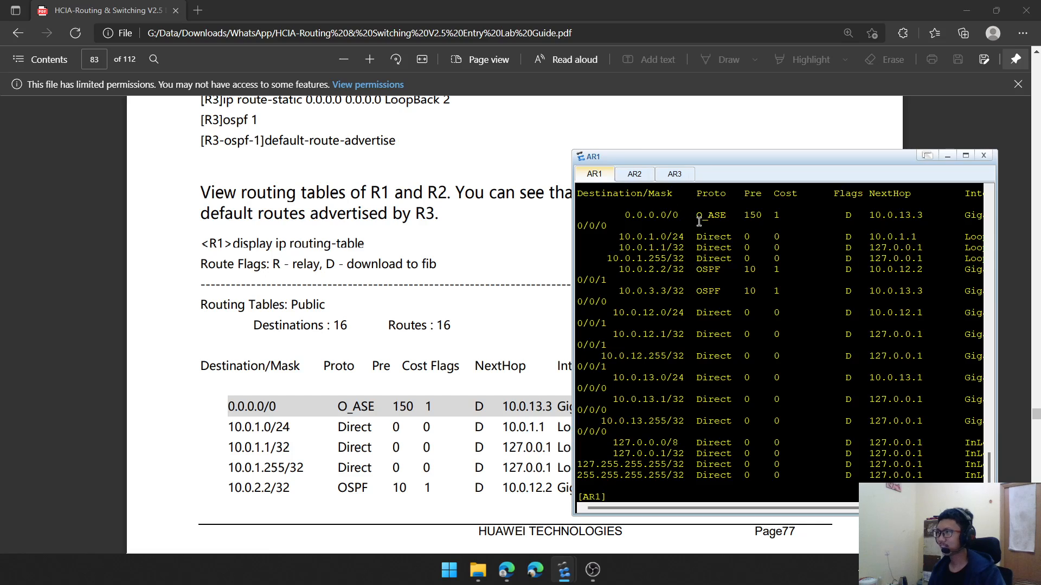
left_click(670, 176)
left_click(594, 174)
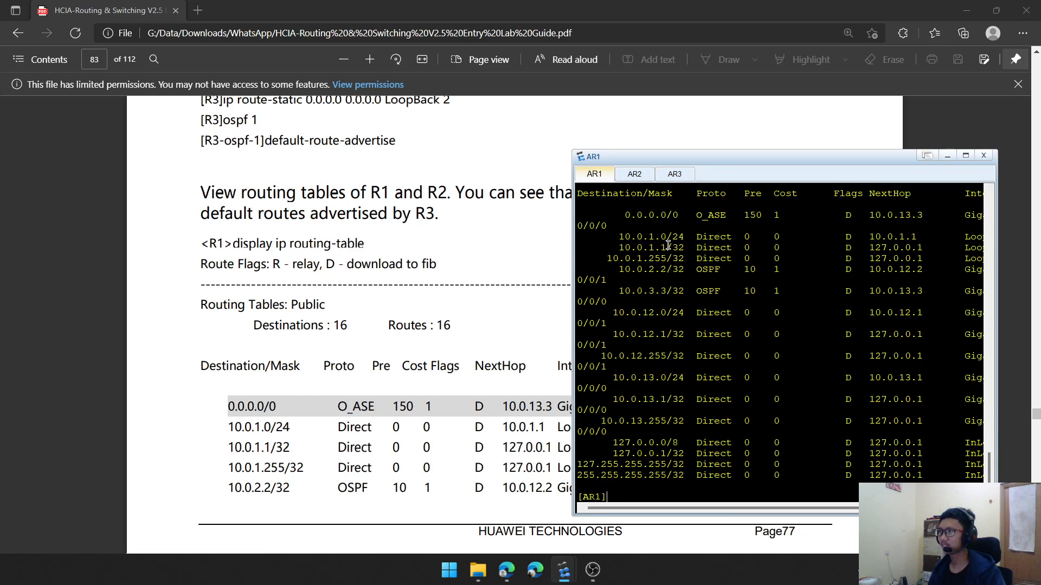
scroll(540, 237, "down", 10)
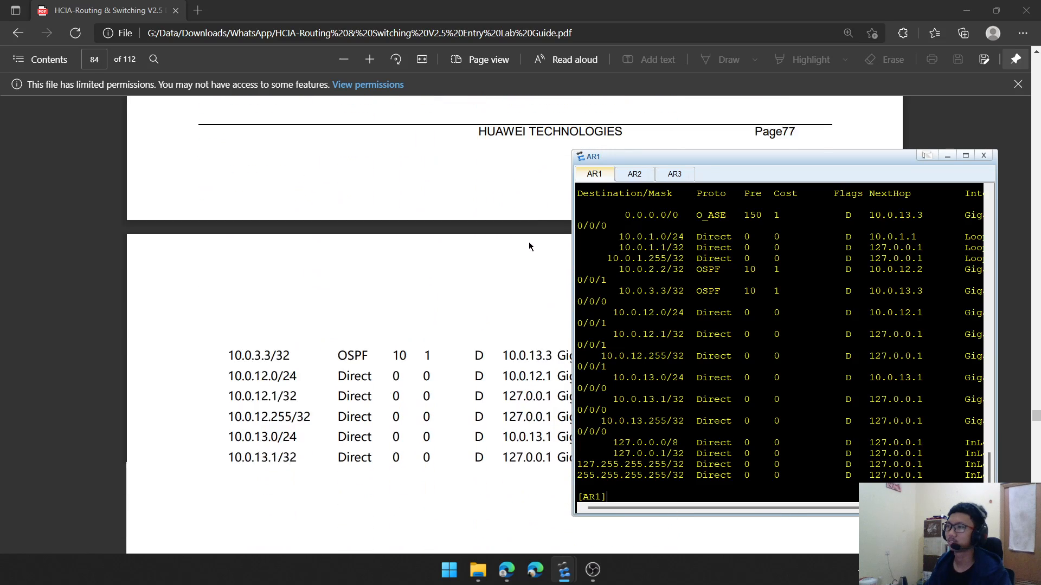
Find the R2 routing table section in the lab guide, log back on to AR2's console and enter system view with sys
scroll(543, 232, "down", 3)
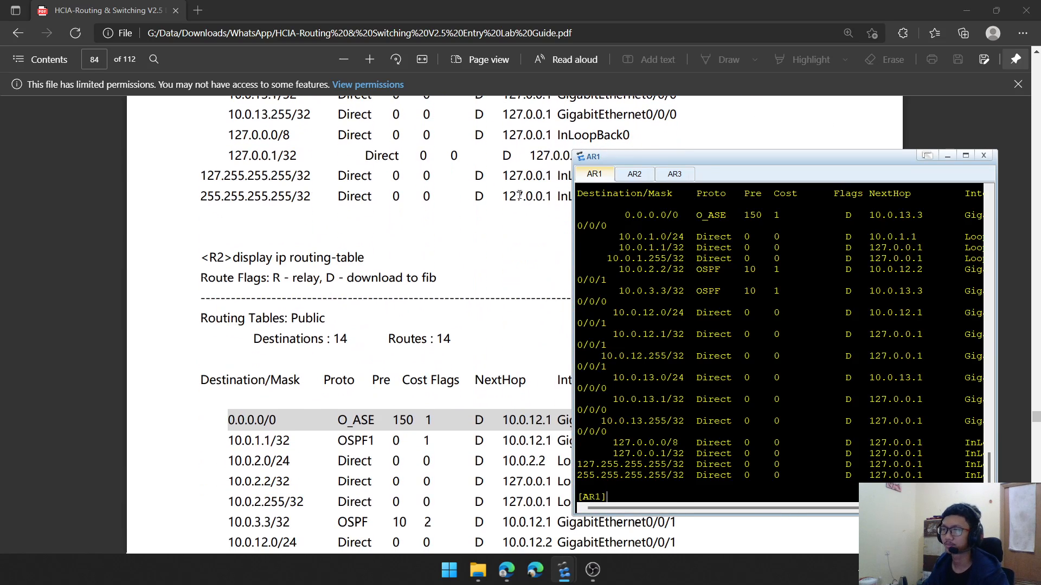
scroll(520, 195, "down", 3)
left_click(643, 175)
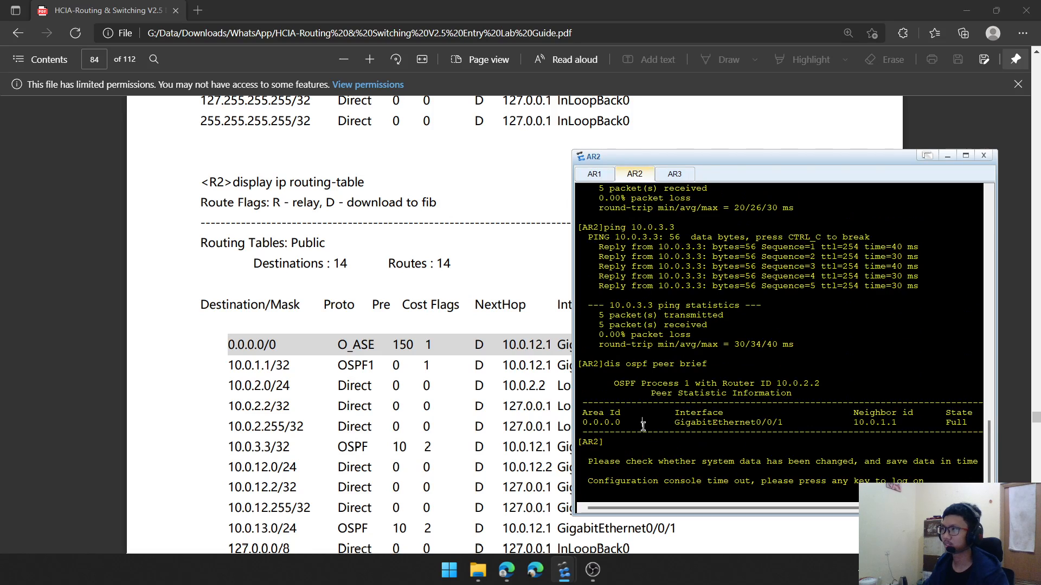
key("Return")
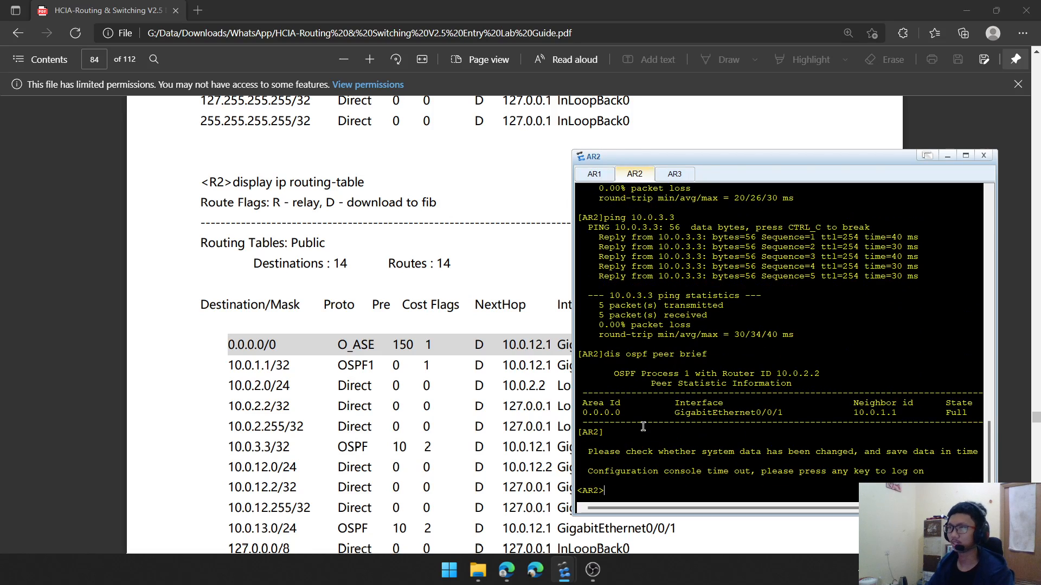
type("sys")
key("Return")
Run display ip routing-table on AR2 to check for the default route advertised by AR3
type("di")
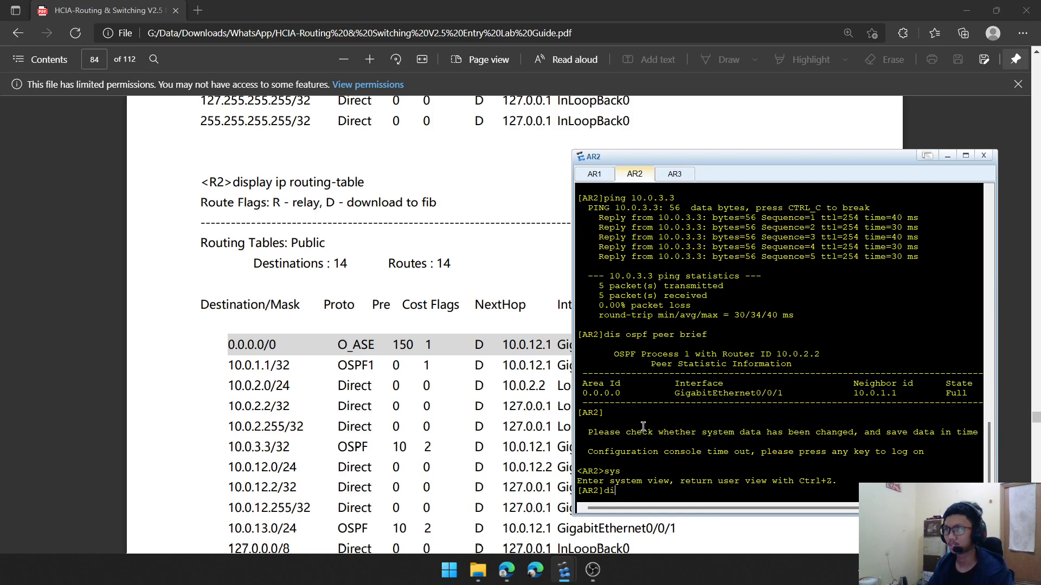
type("splay ip r")
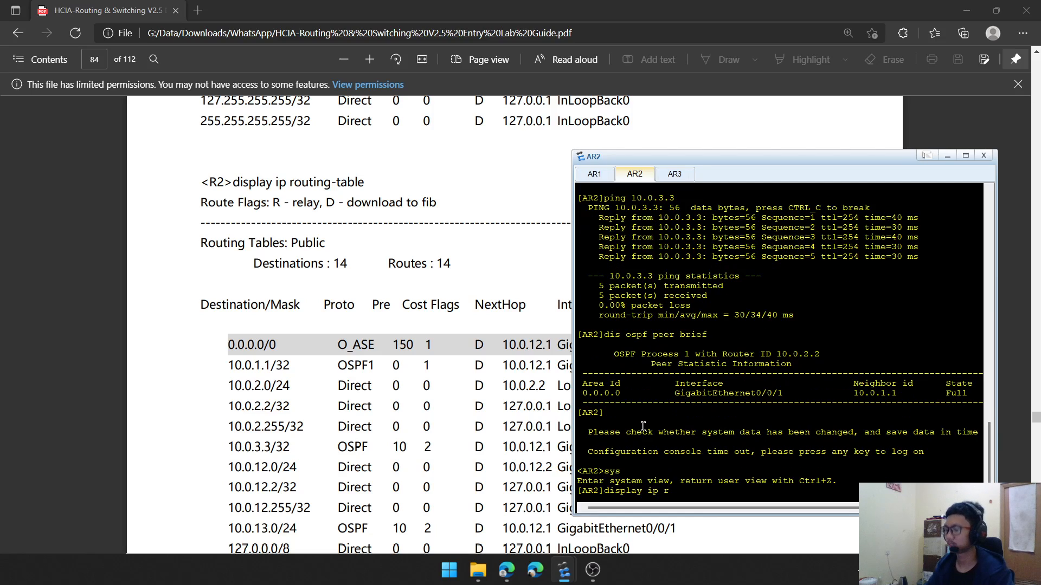
type("outing-table")
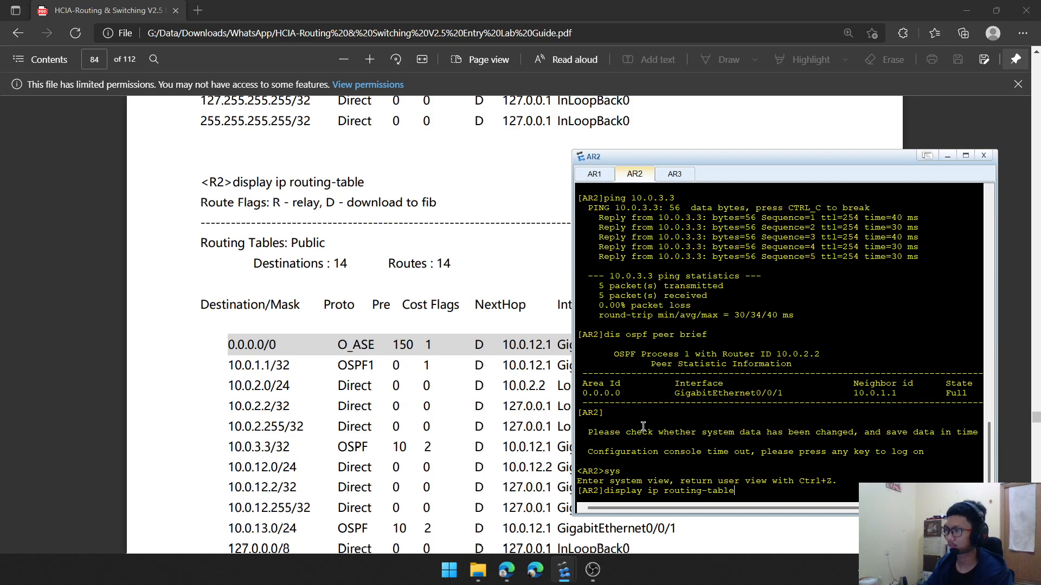
key("Return")
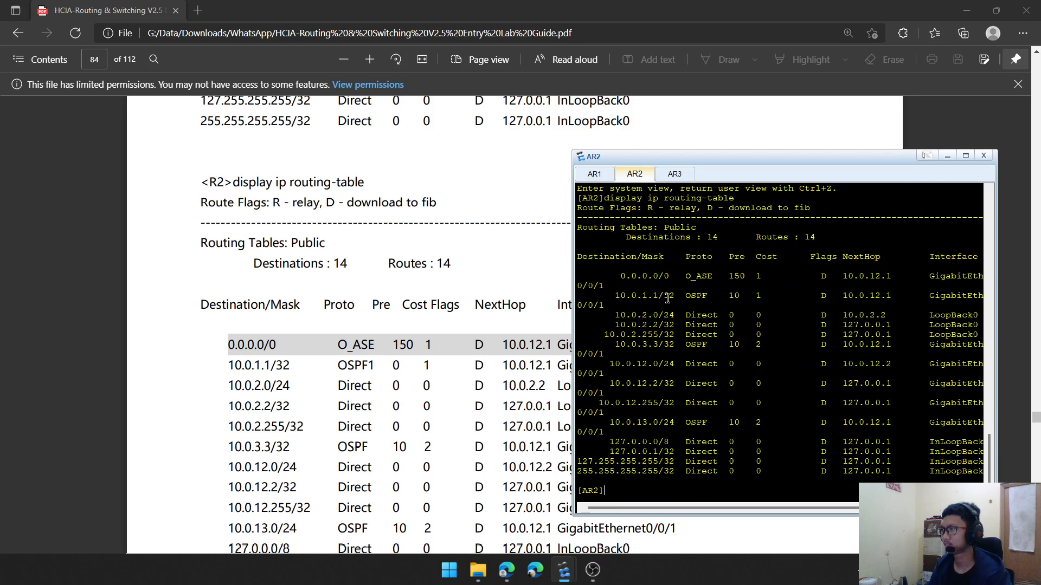
Find the R3 routing table in the lab guide and compare its static 0.0.0.0/0 route with the table in AR3's console
scroll(493, 304, "down", 10)
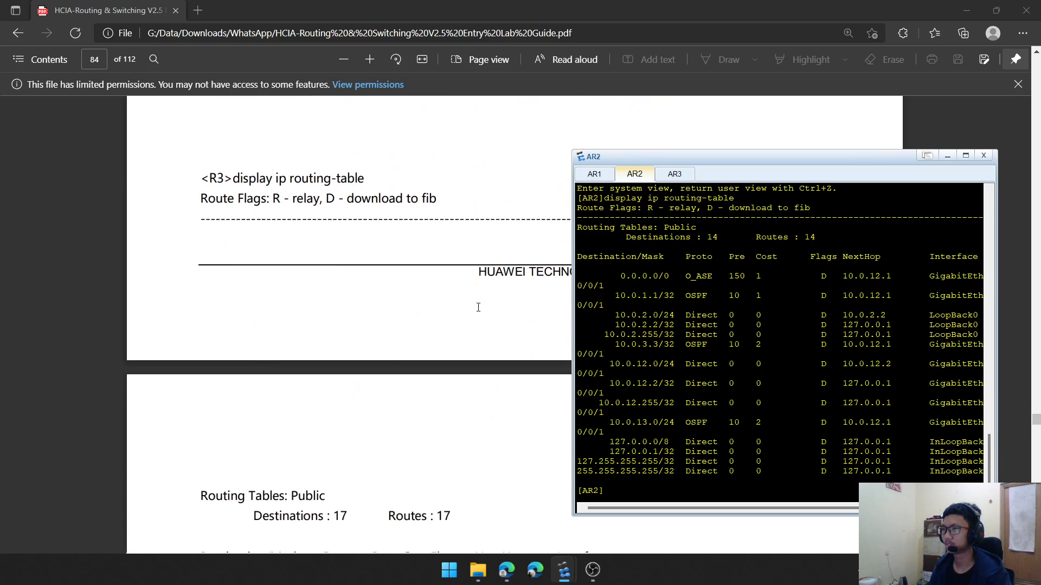
scroll(478, 307, "down", 6)
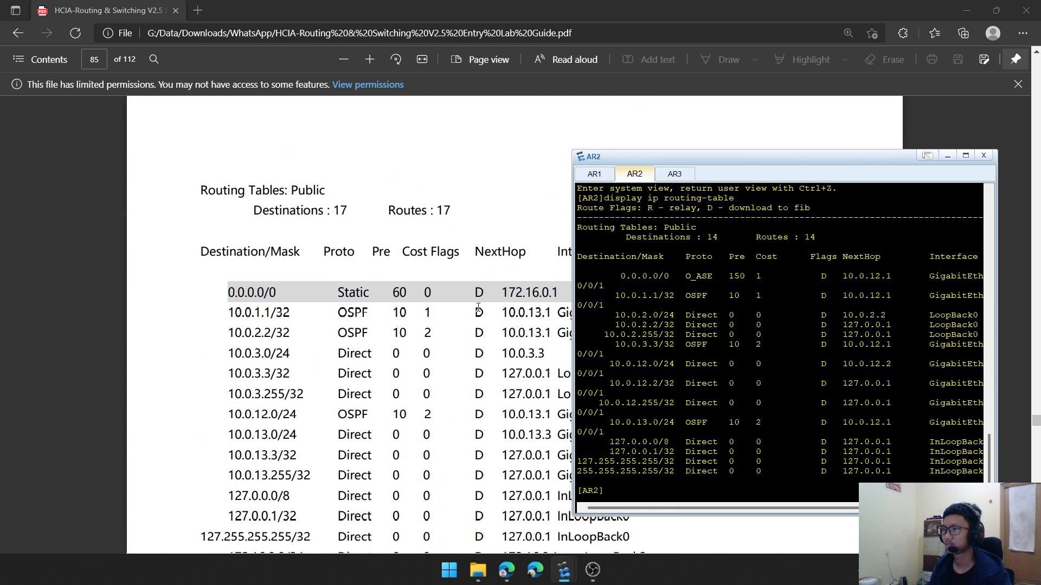
left_click(674, 174)
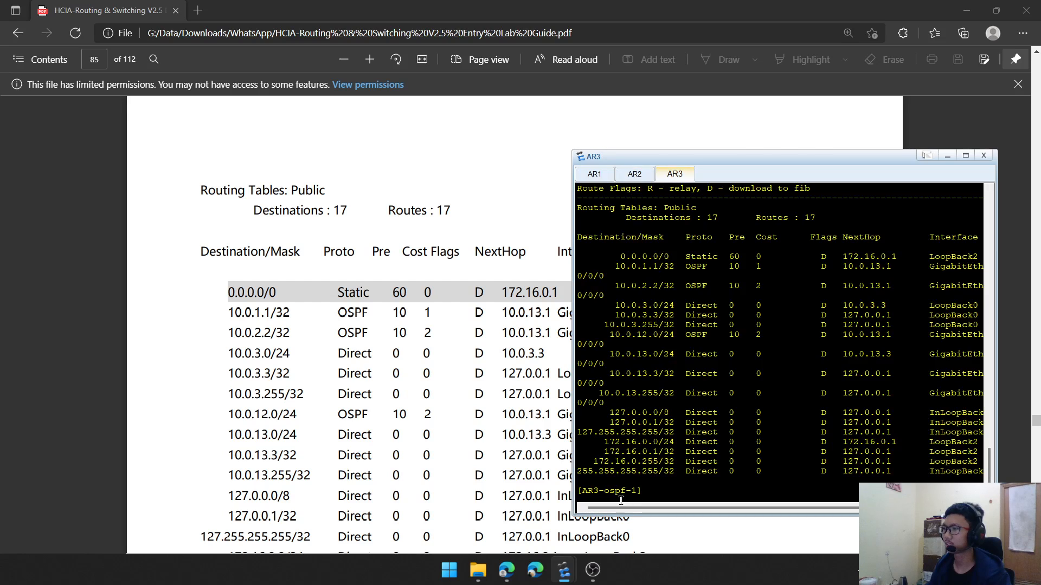
scroll(634, 321, "up", 1)
scroll(634, 322, "up", 2)
left_click_drag(685, 290, 717, 291)
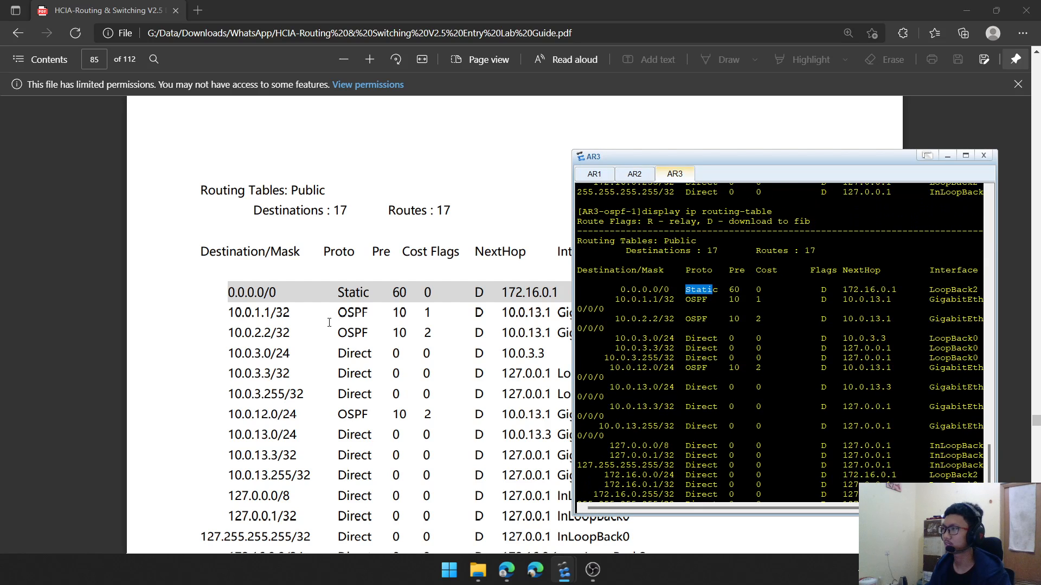
Ping 172.16.0.1 from AR2 and compare the output with the ping example in the lab guide
scroll(295, 309, "down", 7)
scroll(295, 308, "down", 3)
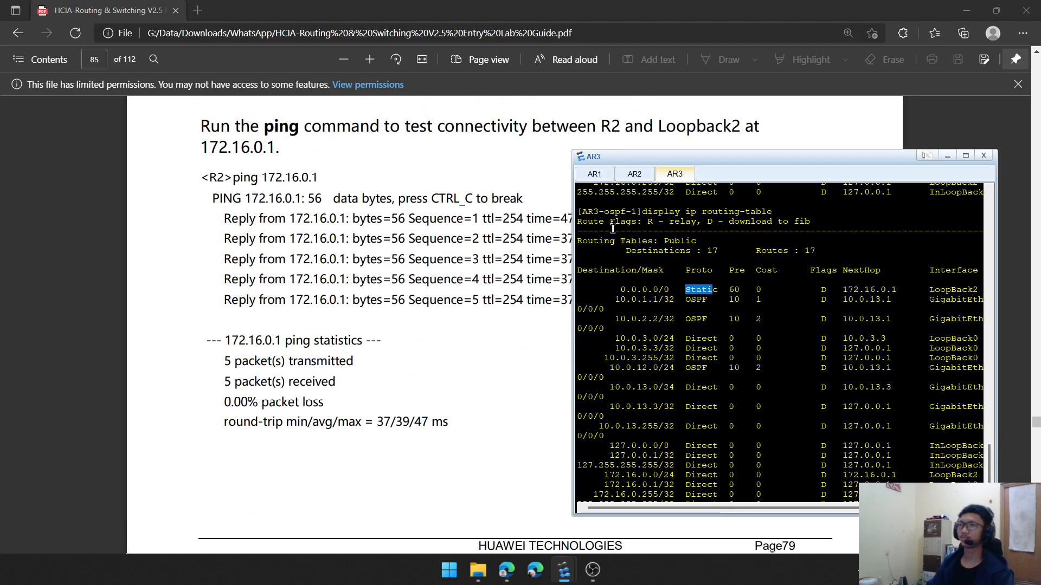
left_click(631, 178)
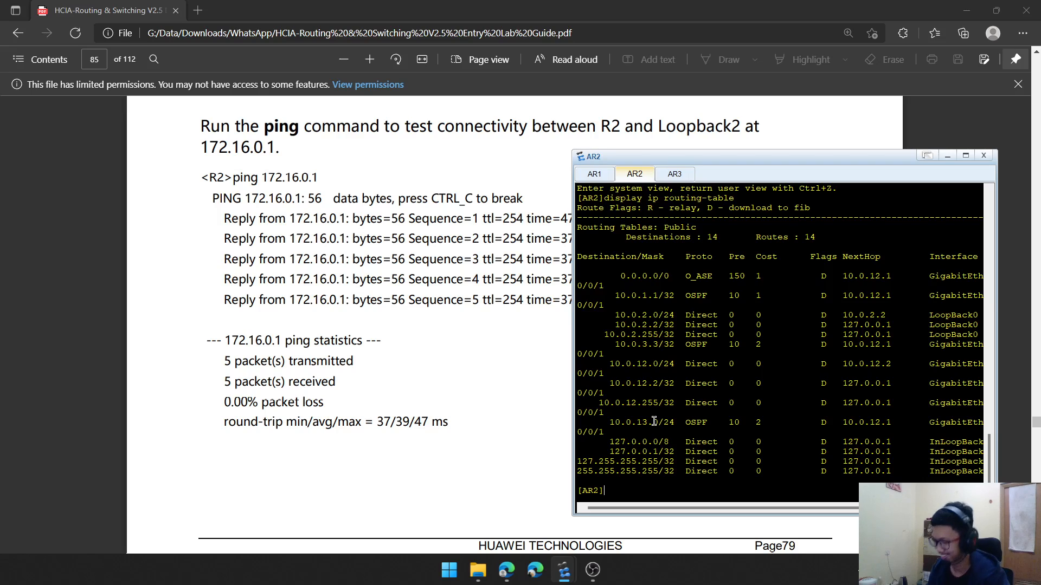
type("ping 172.1")
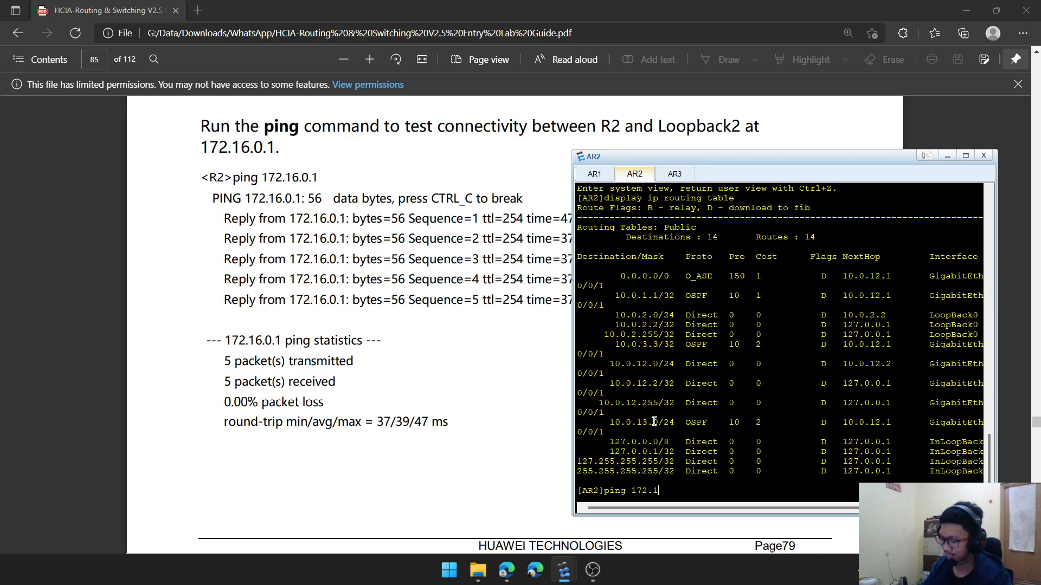
type("6.0.1")
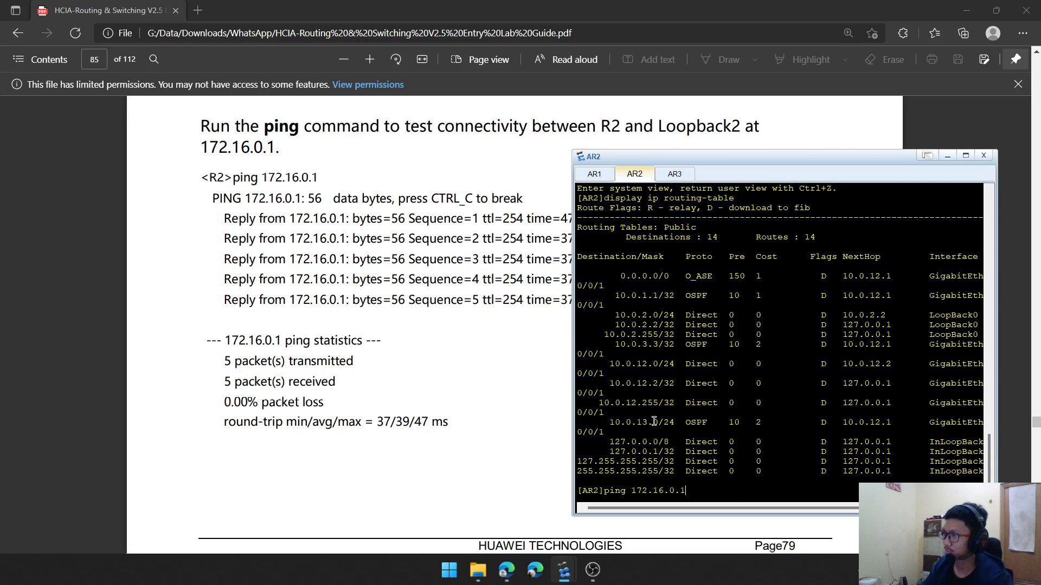
key("Return")
scroll(483, 343, "down", 7)
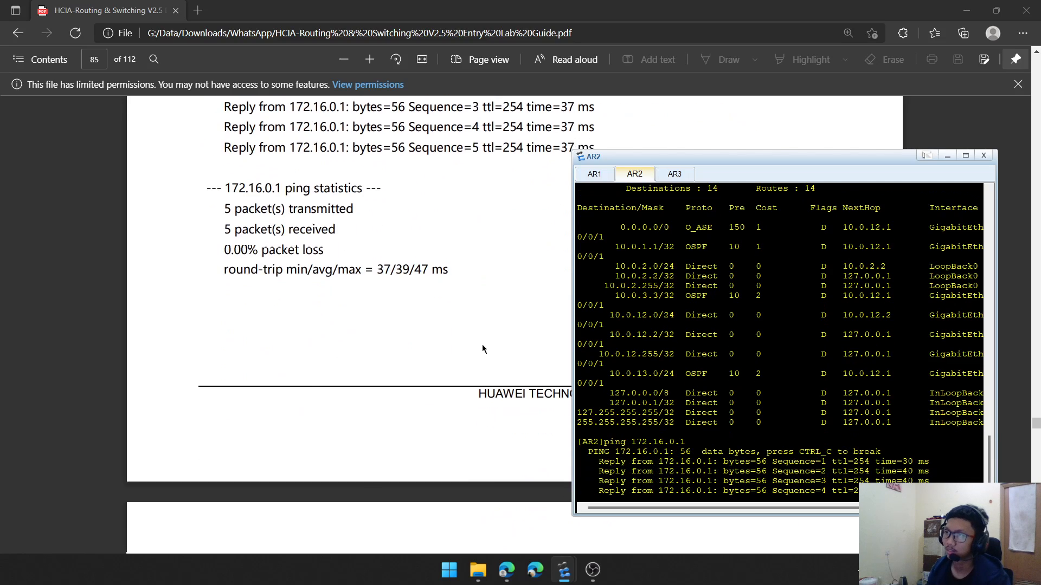
scroll(481, 345, "up", 6)
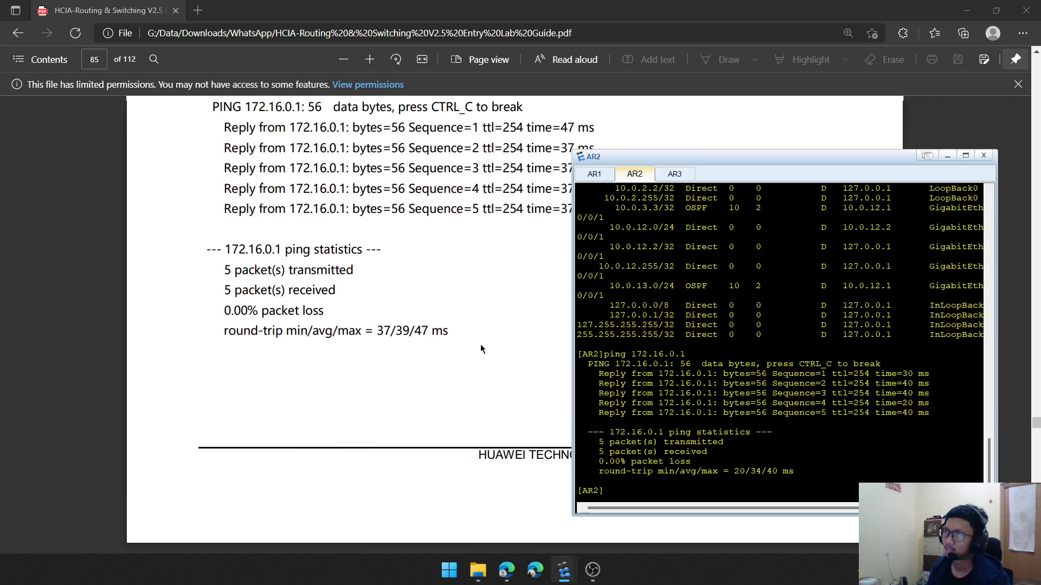
View the eNSP topology, then return to the lab guide with the console in front and find Step 6 on OSPF DR or BDR election
left_click(966, 11)
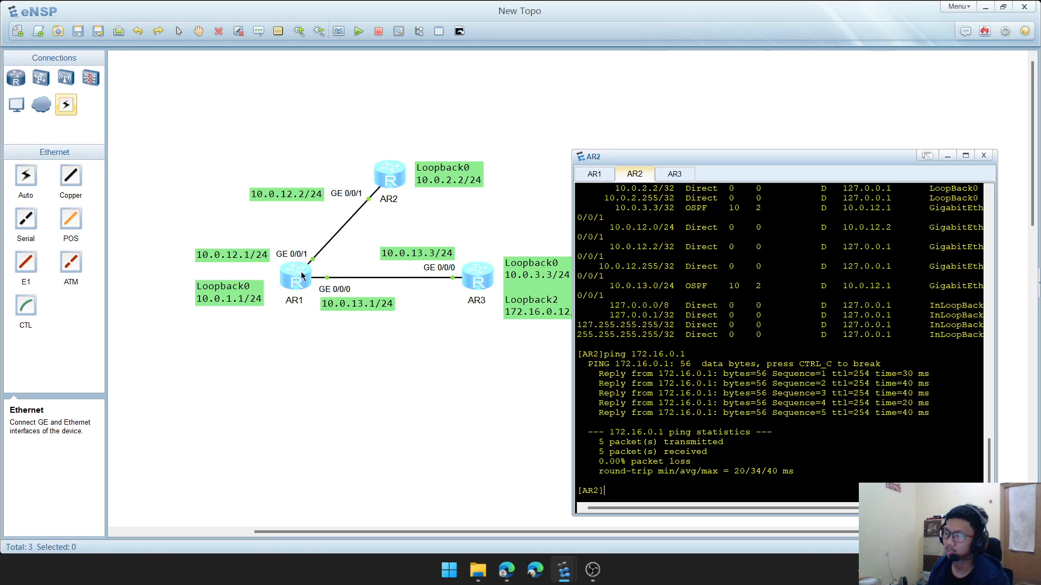
left_click(506, 570)
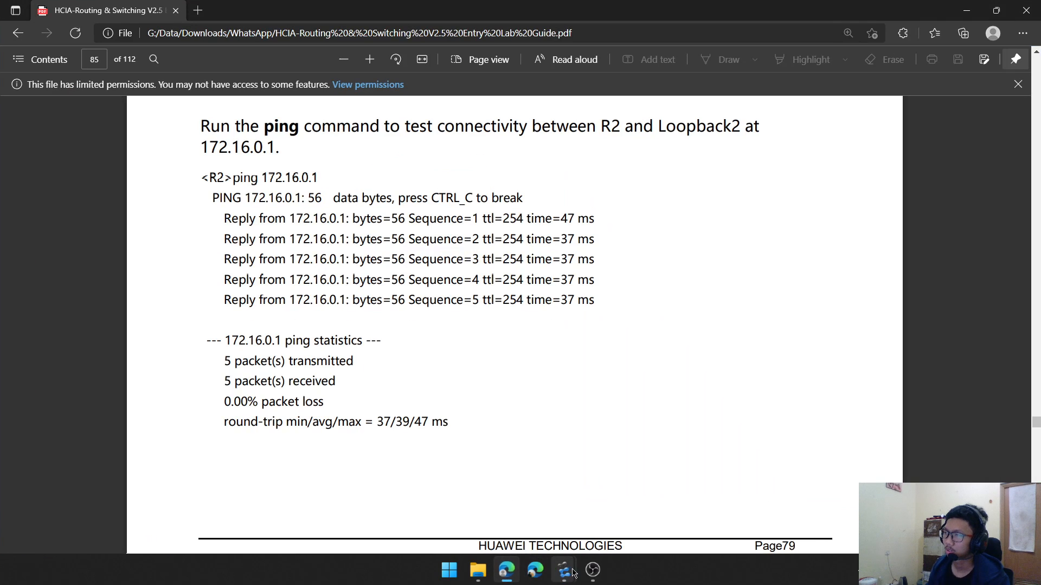
mouse_move(574, 573)
left_click(656, 429)
scroll(399, 313, "down", 8)
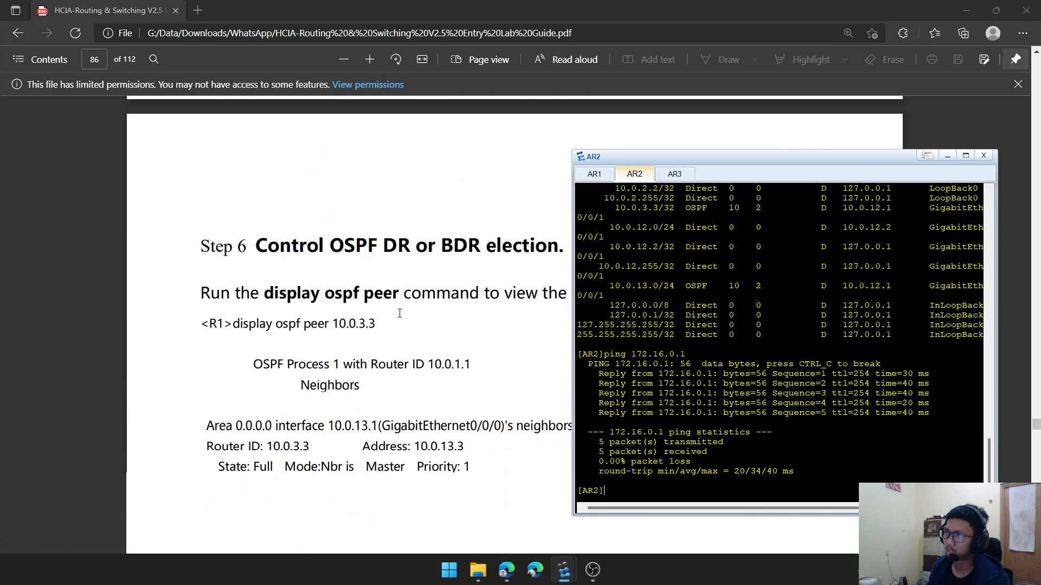
scroll(400, 314, "down", 2)
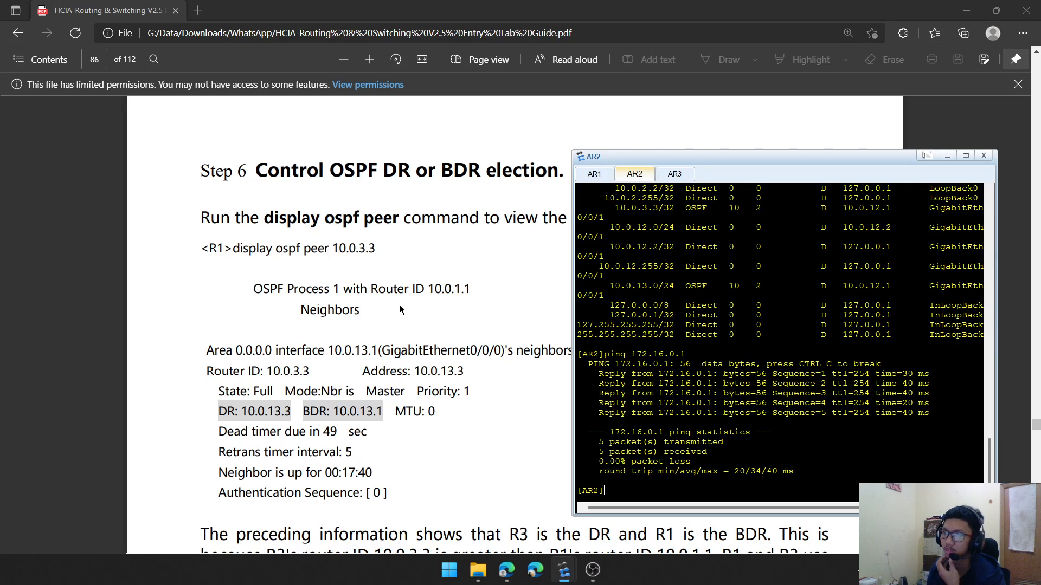
Run dis ospf peer 10.0.3.3 on AR1 to view the DR and BDR of its link to AR3
left_click(595, 174)
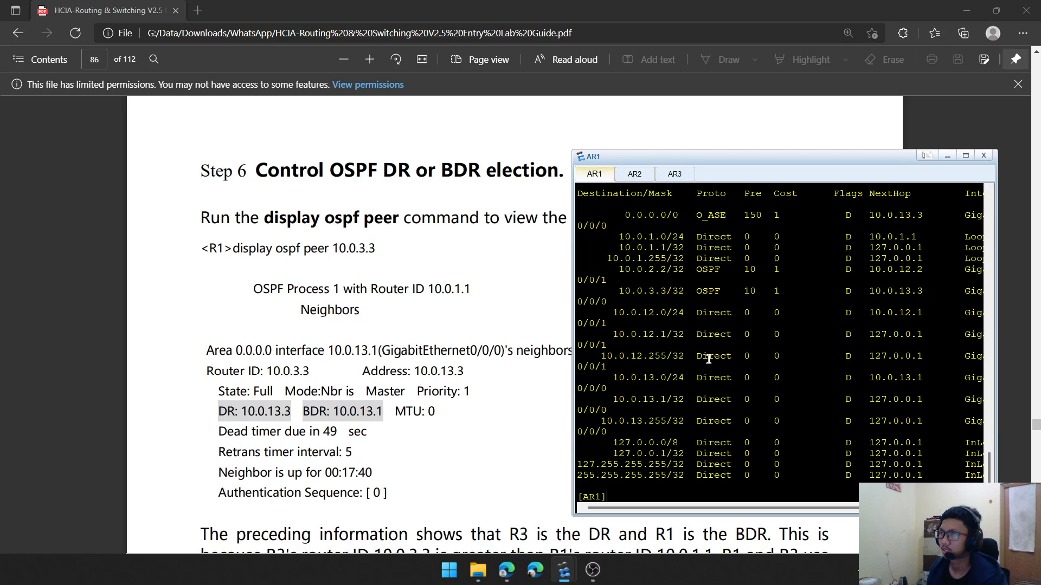
type("dis ospf ")
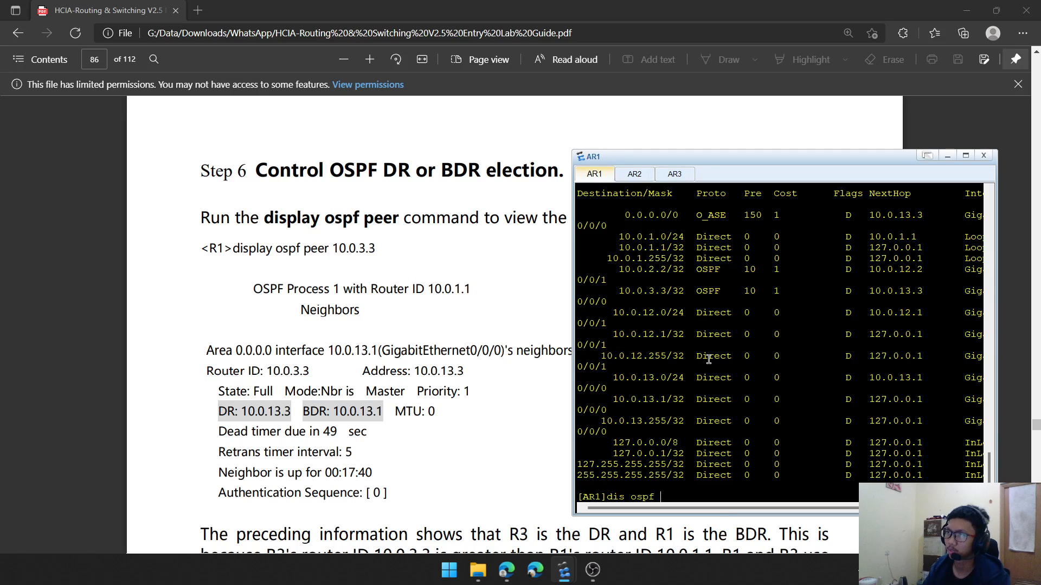
type("peer")
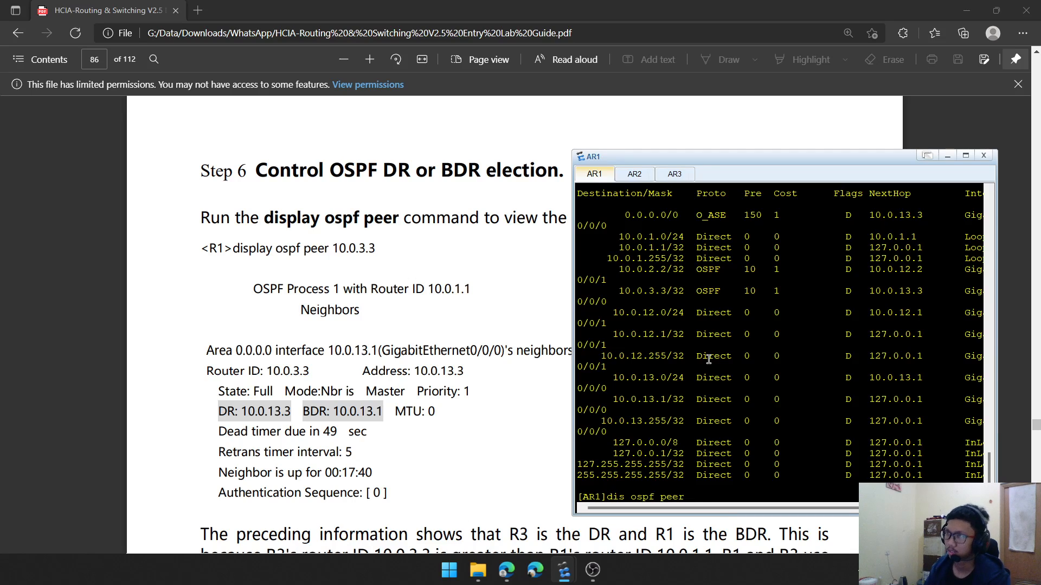
type(" 10.0.33")
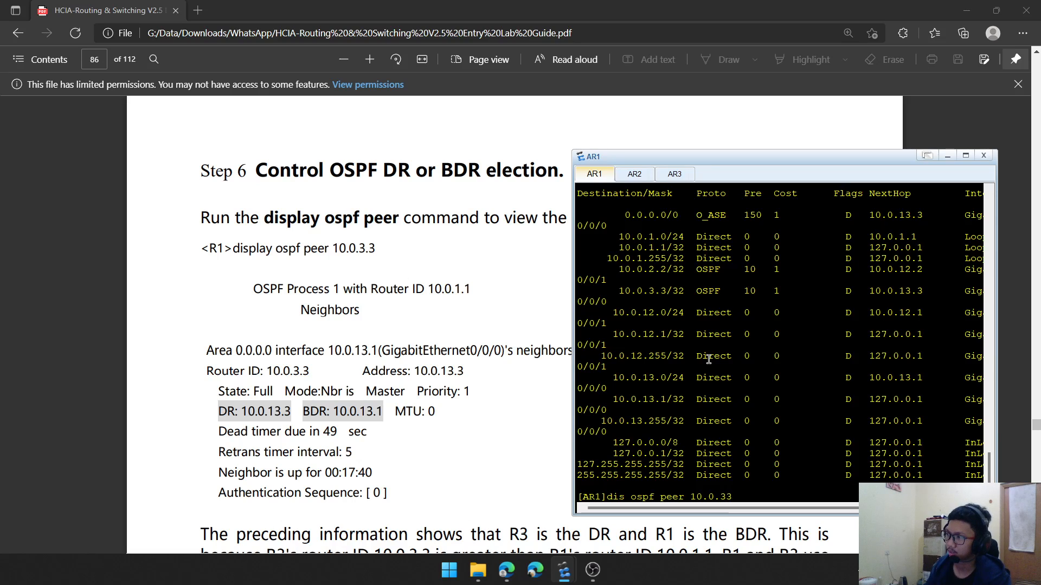
key("BackSpace")
type(".3")
key("Return")
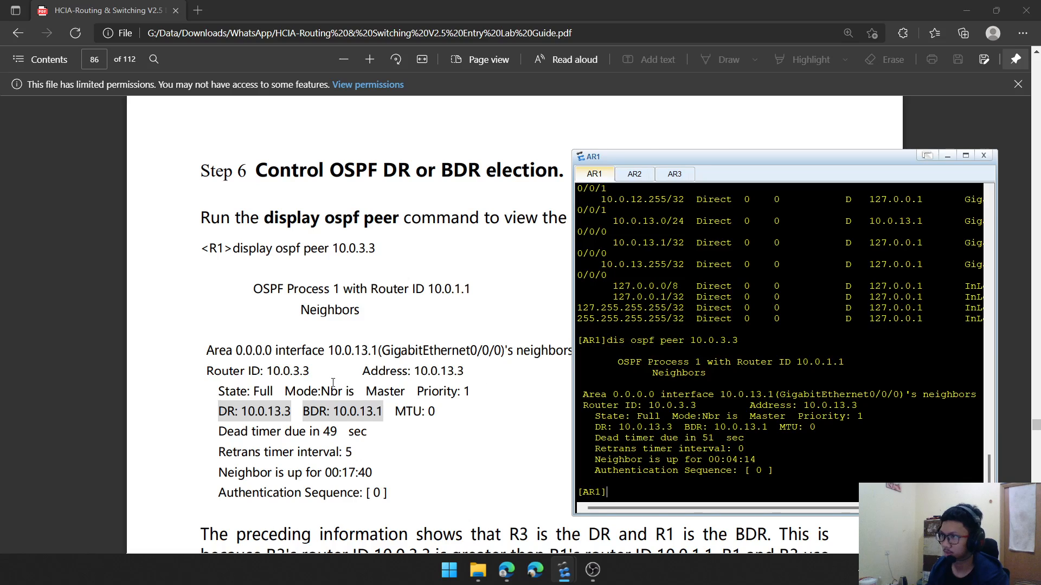
Examine the DR and BDR line in AR1's output and read the lab guide's explanation and ospf dr-priority instructions for R1 and R3
scroll(333, 383, "down", 2)
left_click_drag(595, 428, 821, 428)
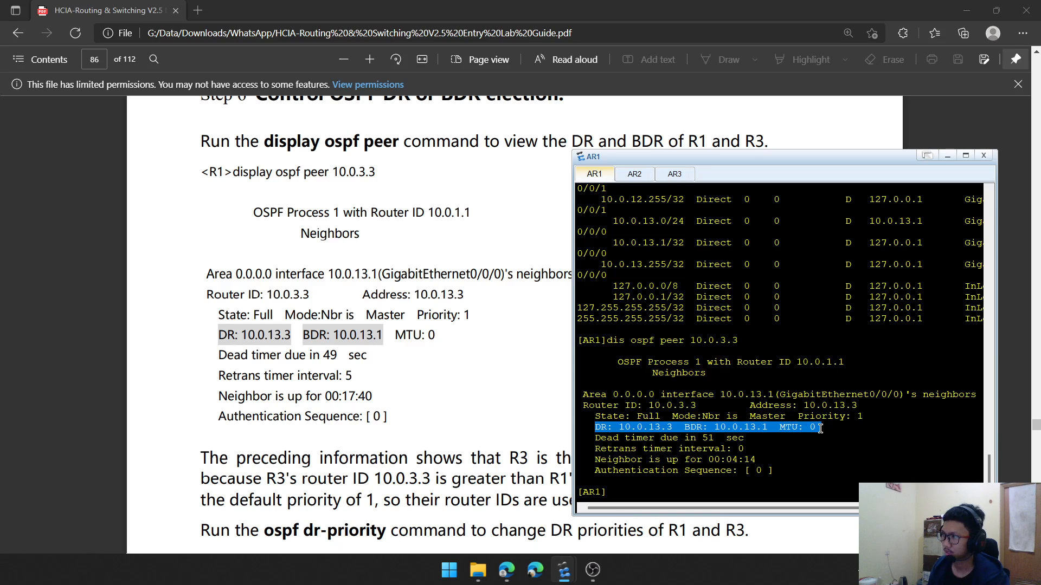
scroll(437, 404, "down", 4)
scroll(437, 404, "down", 2)
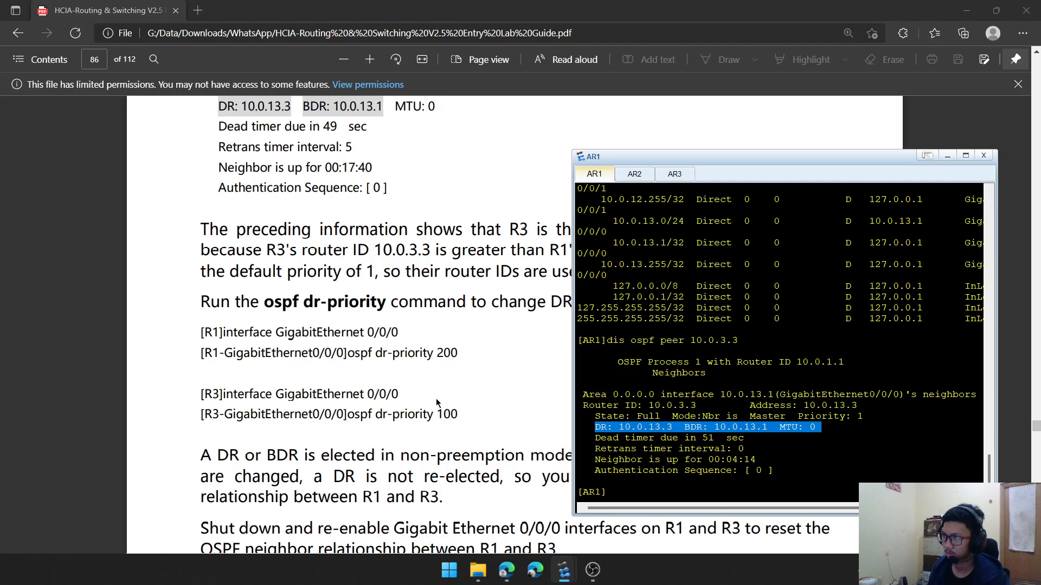
left_click(445, 381)
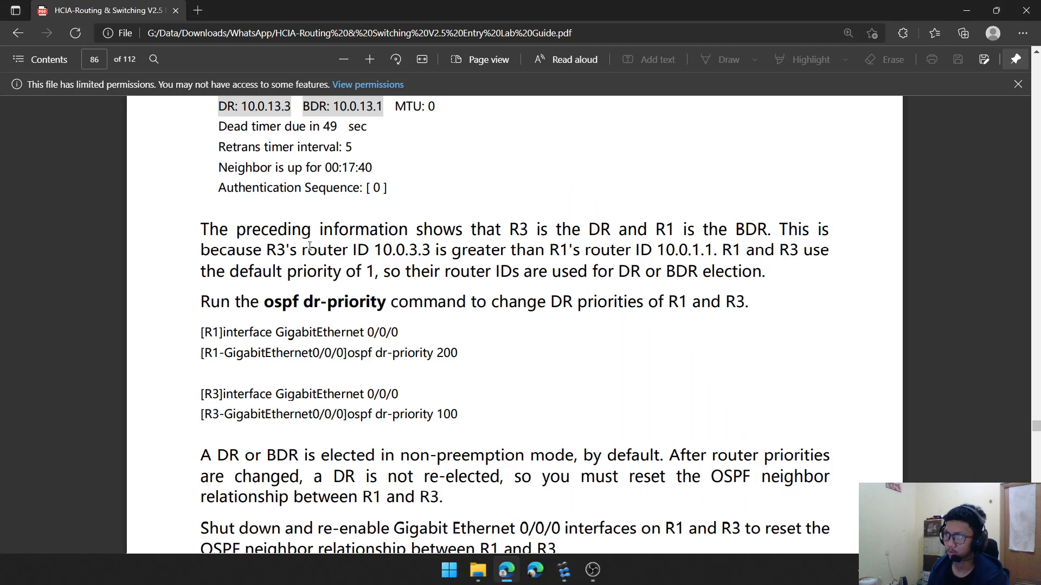
scroll(310, 250, "down", 2)
scroll(274, 256, "up", 3)
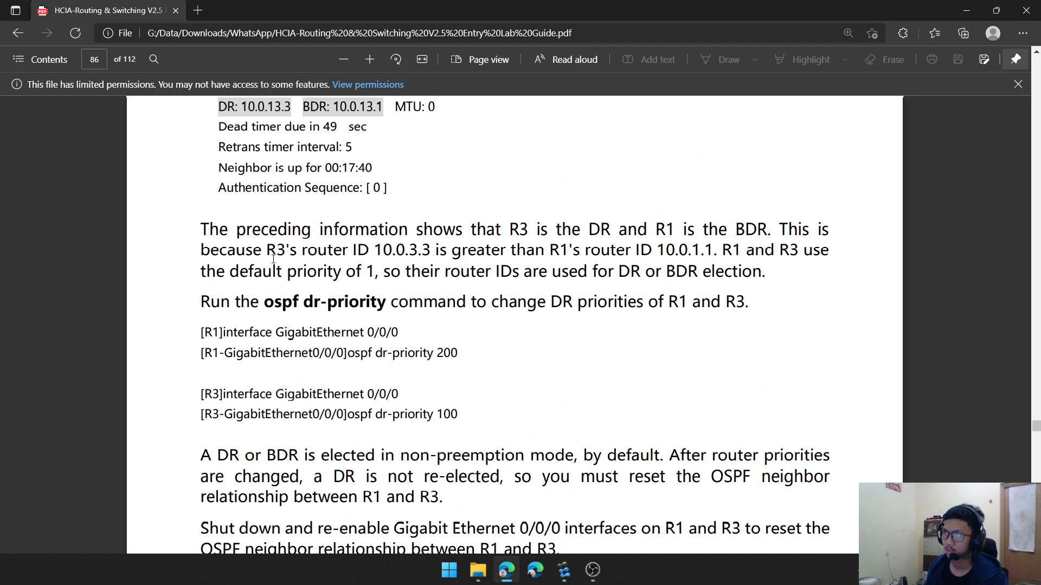
scroll(274, 259, "down", 3)
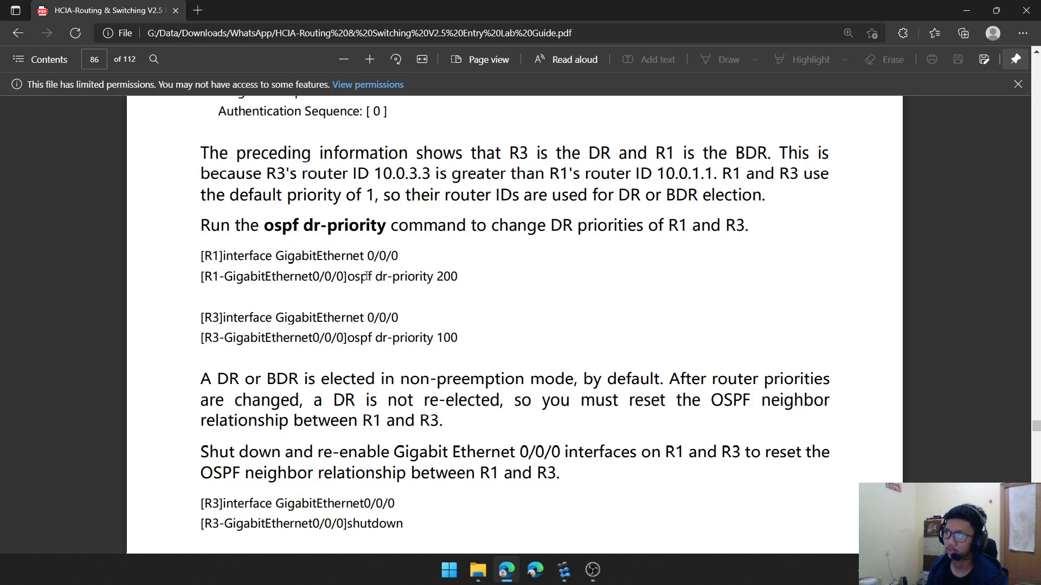
Return to AR1's console and enter the view of interface g0/0/0
mouse_move(564, 570)
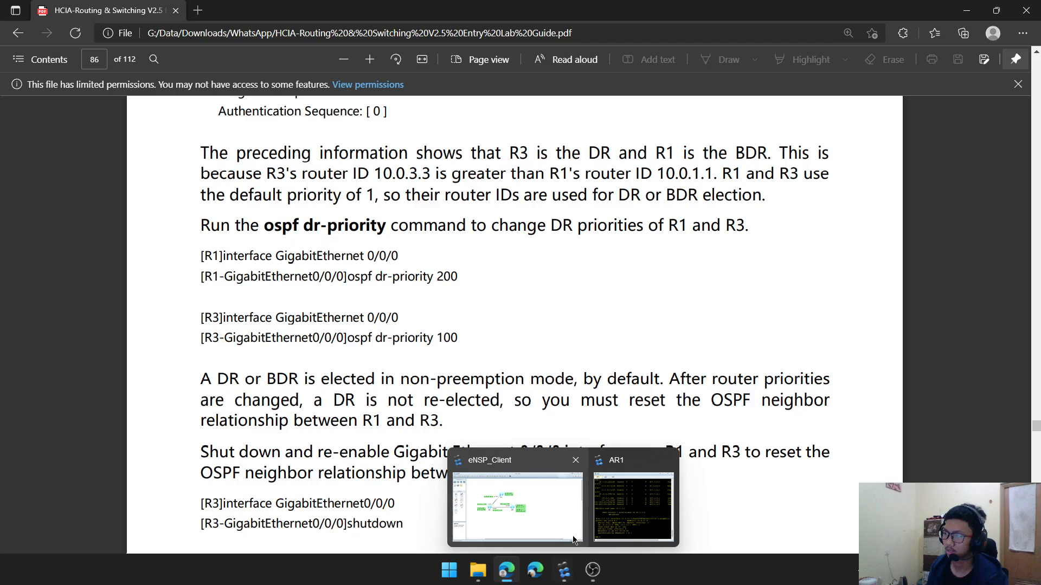
left_click(689, 434)
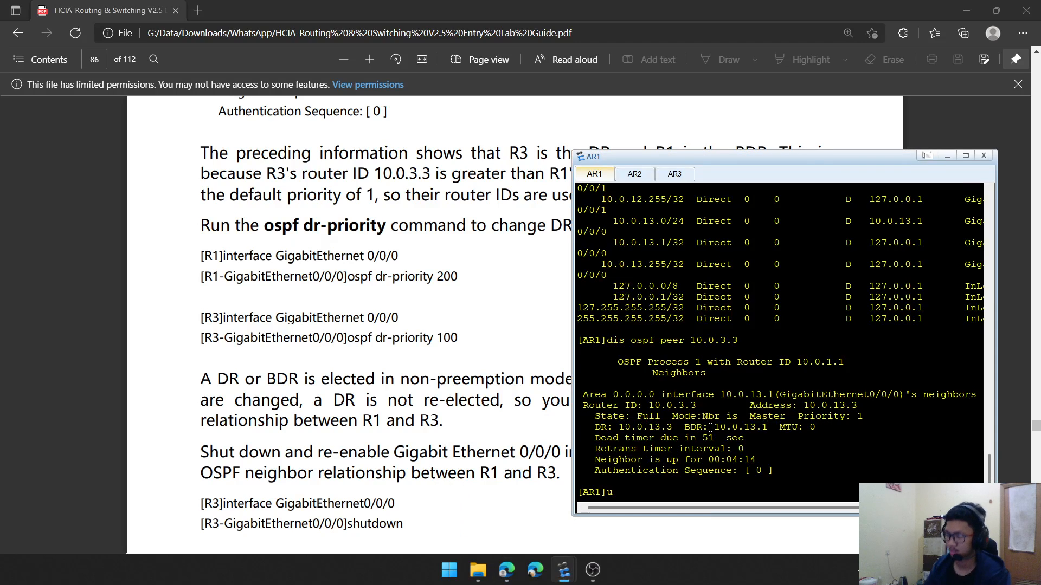
type("interface")
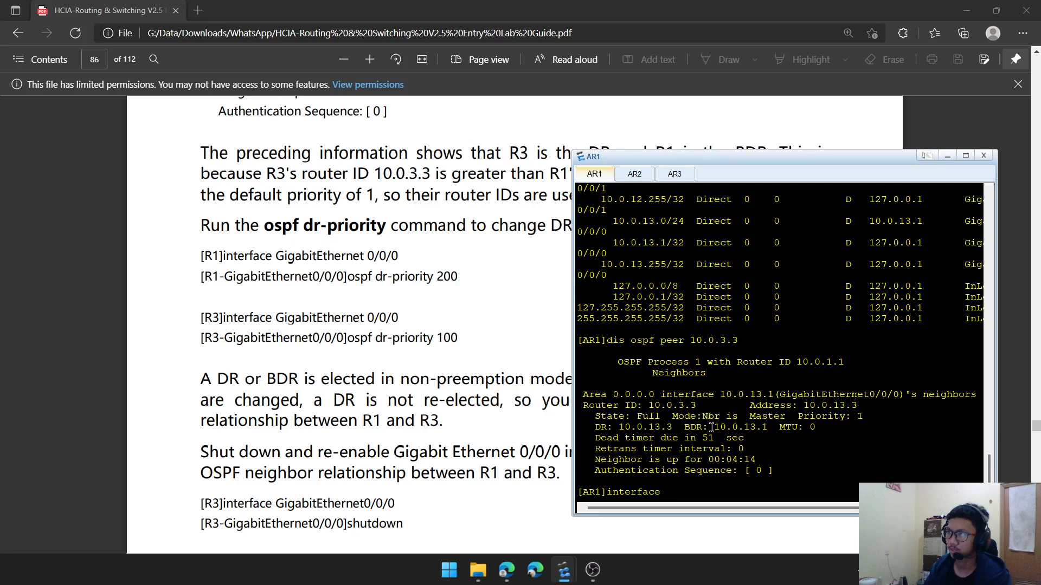
type(" g0/0/.")
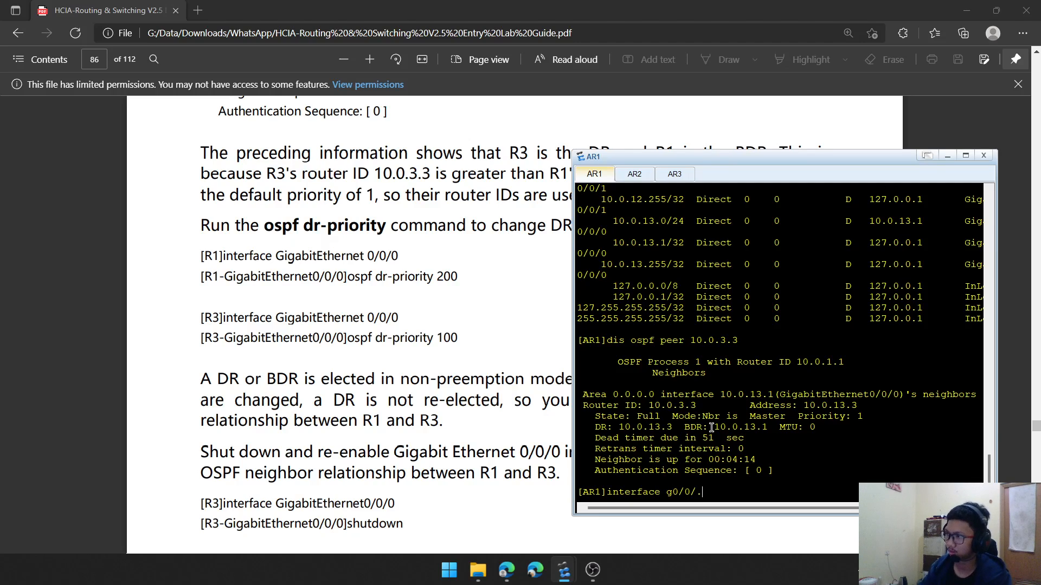
key("BackSpace")
type("0")
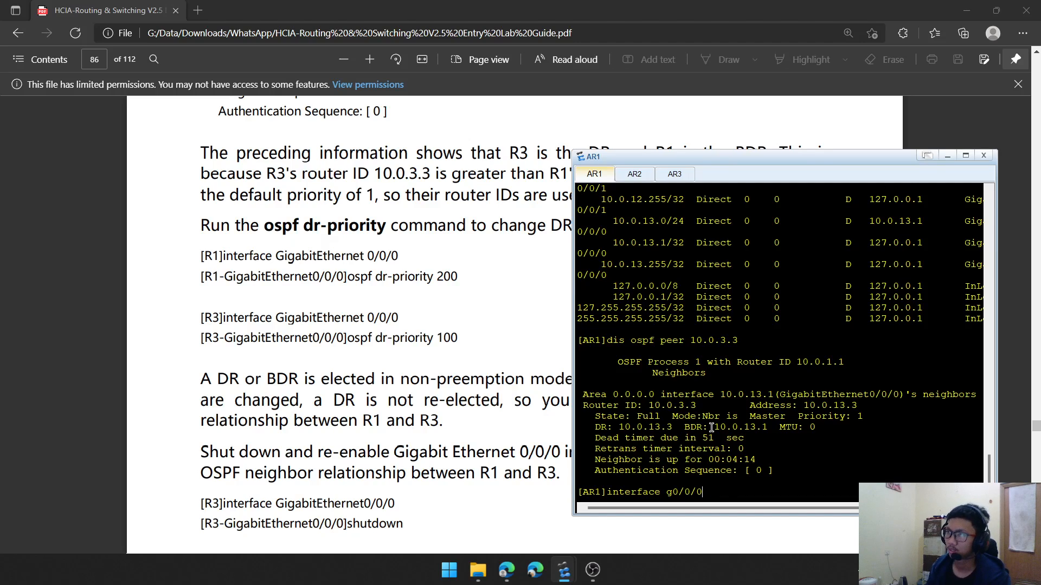
key("Return")
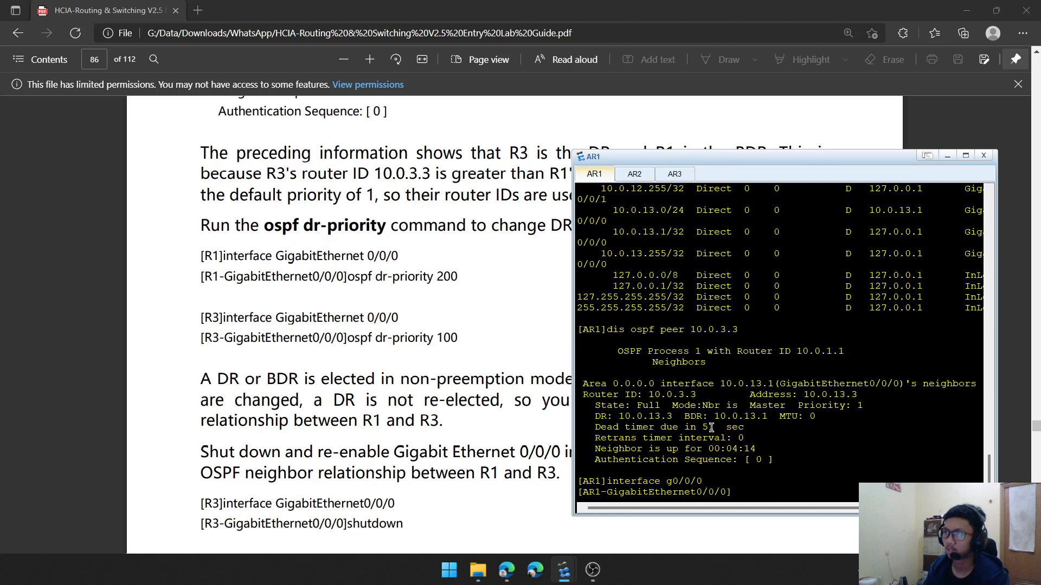
Set the OSPF DR priority of AR1's GigabitEthernet0/0/0 to 200 with ospf dr-priority 200
type("ospf d")
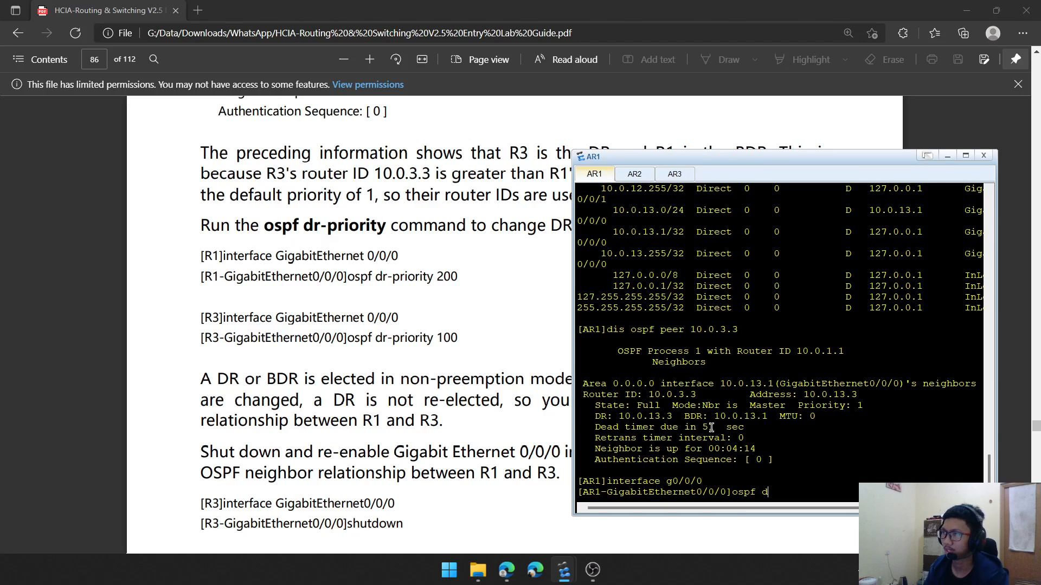
type("r-pro")
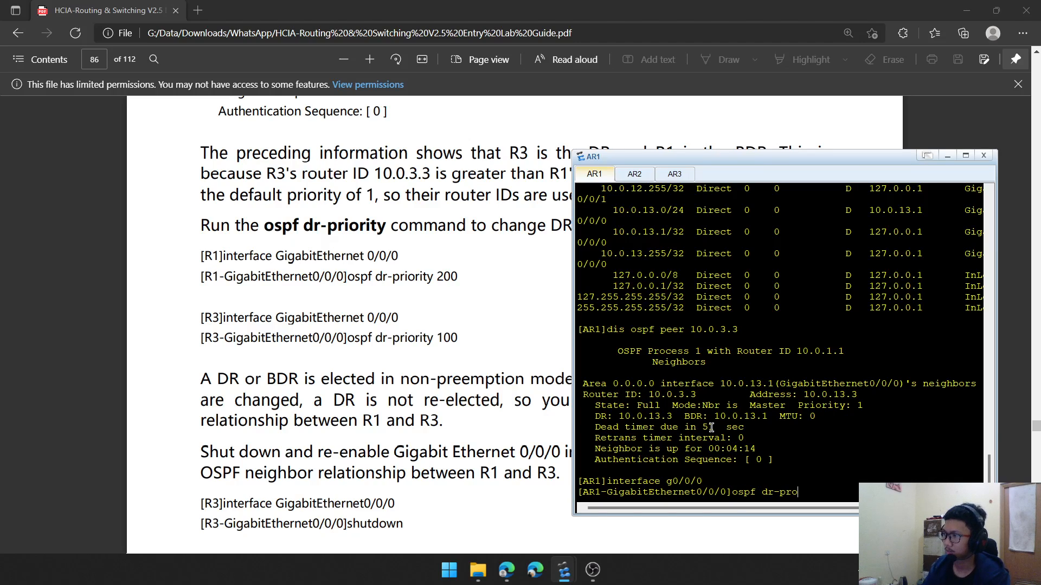
key("BackSpace")
type("io")
type("ti")
key("BackSpace")
key("BackSpace")
type("rity 200")
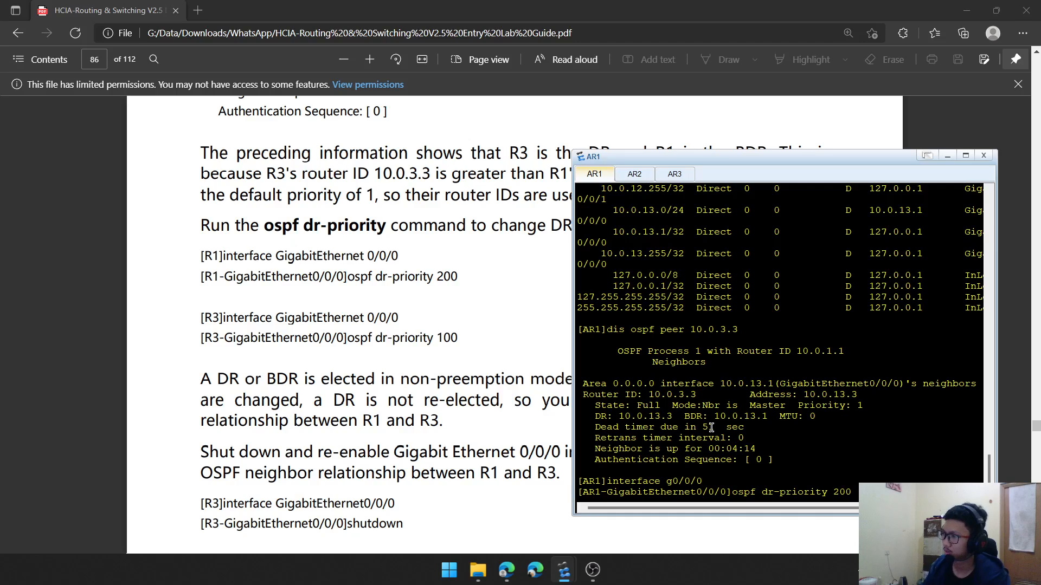
key("Return")
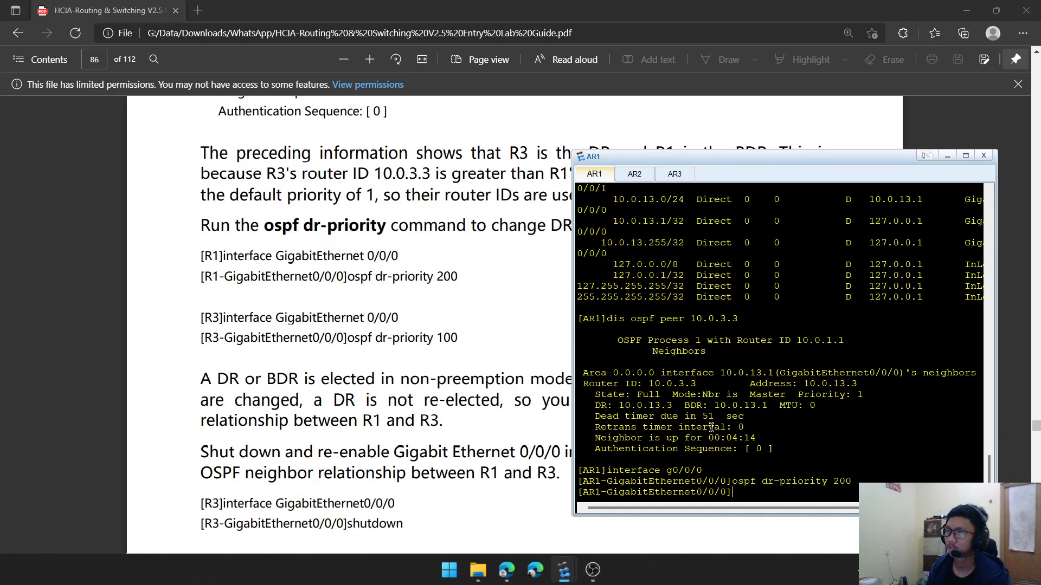
Switch to AR3's console, leave the OSPF view and enter the view of interface g0/0/0
left_click(674, 173)
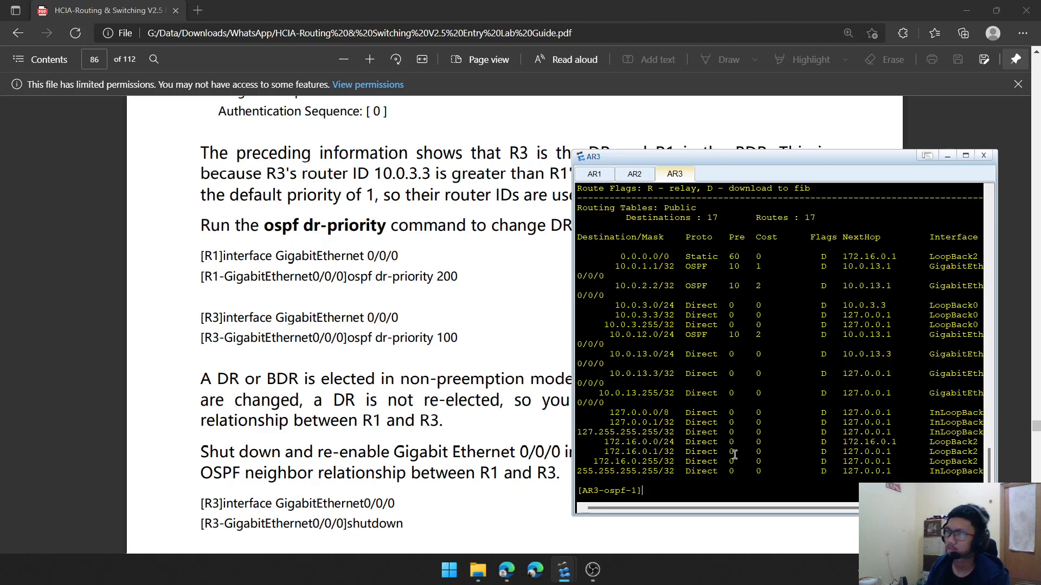
type("q")
key("Return")
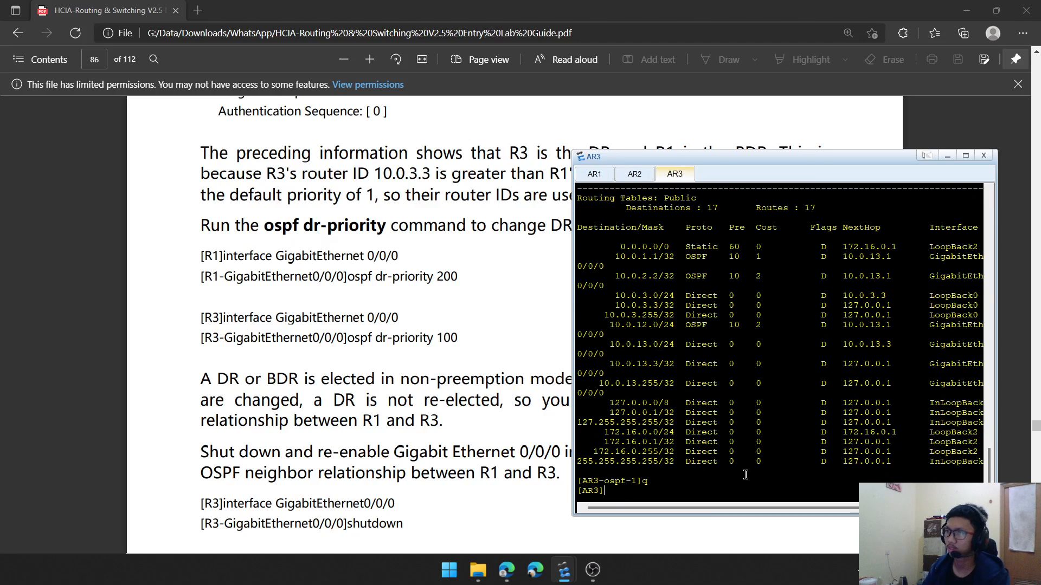
type("ineterfa")
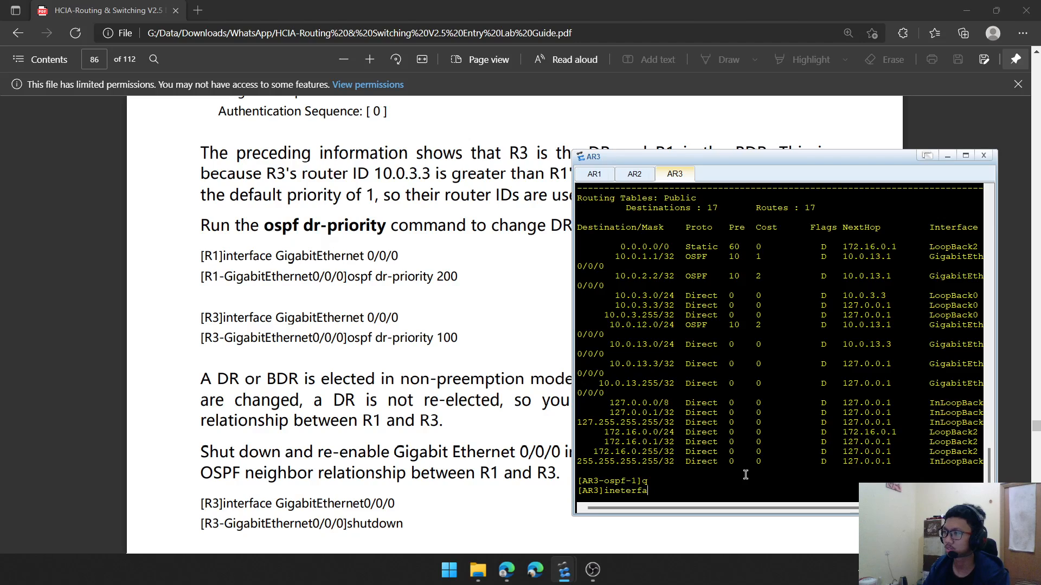
key("BackSpace")
key("BackSpace")
key("BackSpace")
key("BackSpace")
key("BackSpace")
key("BackSpace")
type("ter")
key("Tab")
type("g")
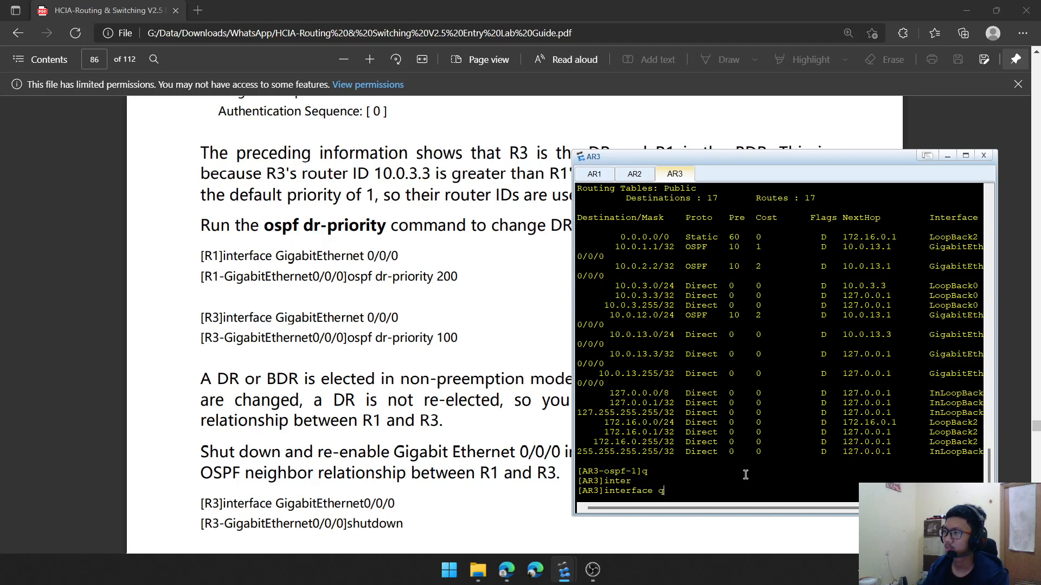
type("g0")
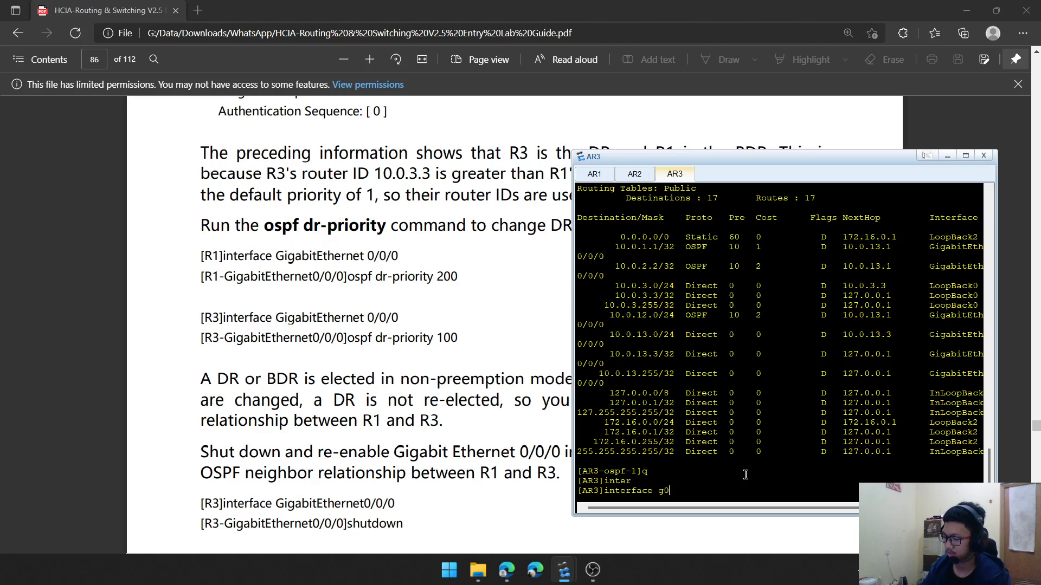
type("/0/0")
key("Return")
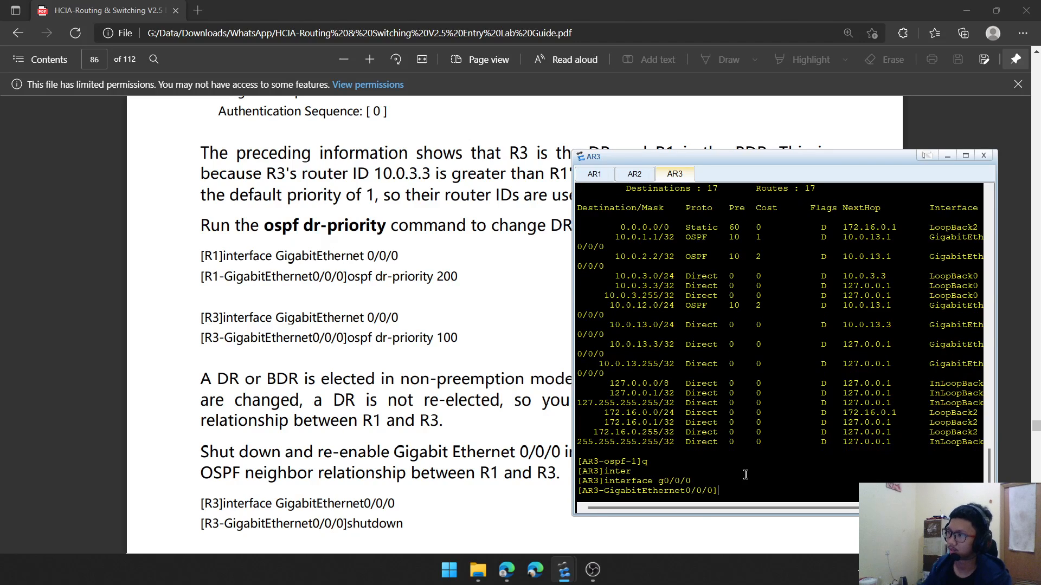
Set the OSPF DR priority of AR3's GigabitEthernet0/0/0 to 100 with ospf dr-priority 100
type("ospf dr")
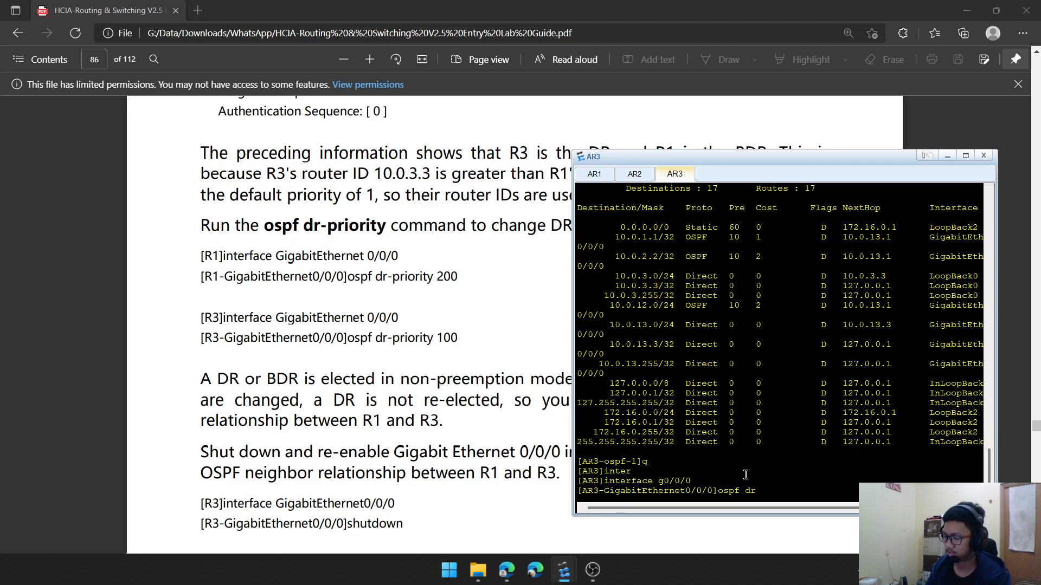
type("-priot")
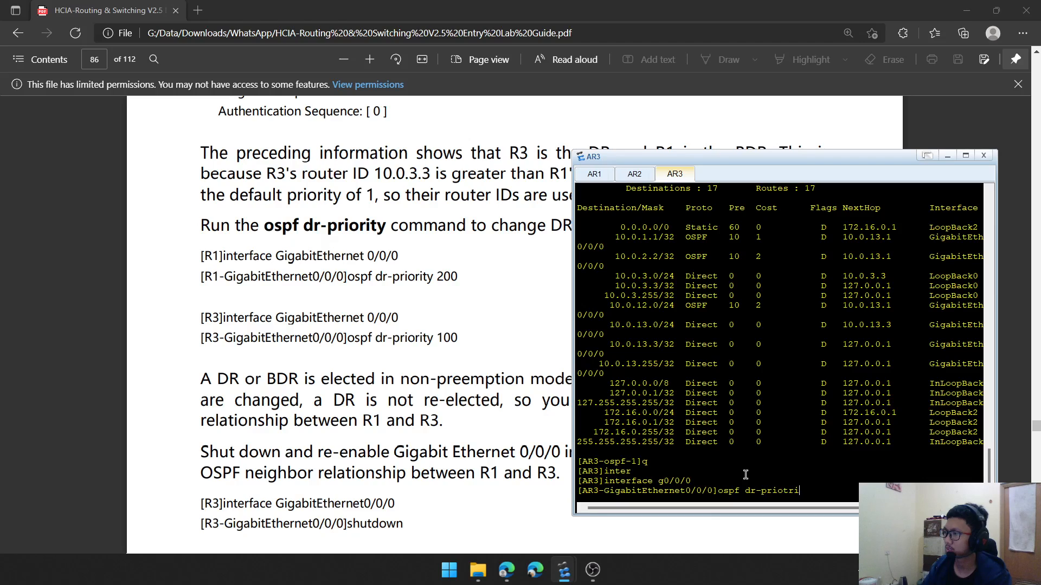
key("BackSpace")
type("rity")
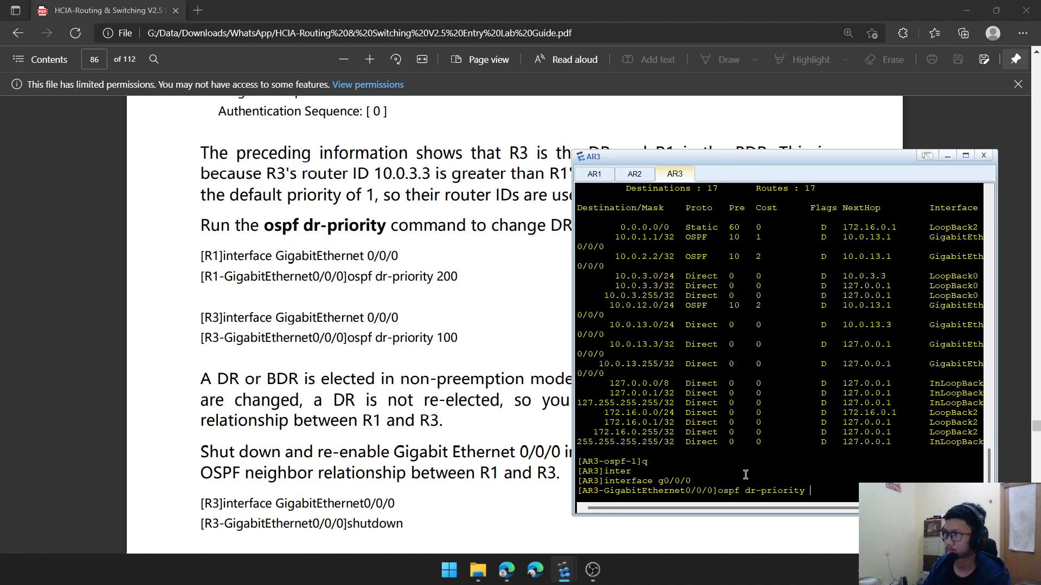
type(" 100")
key("Return")
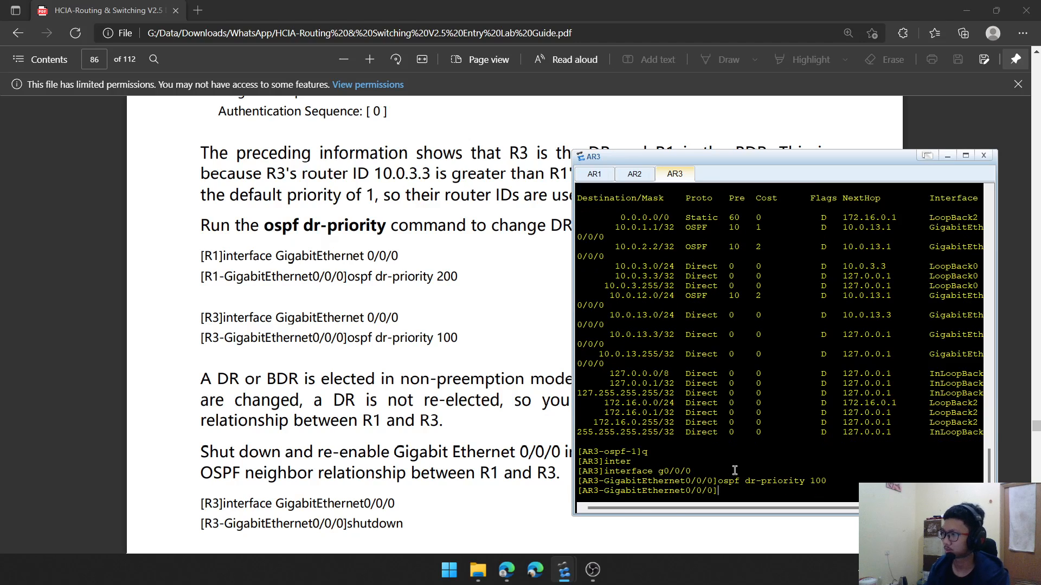
Read the lab guide's shutdown instructions and shut down AR3's GigabitEthernet0/0/0 with shutdown
scroll(315, 333, "down", 4)
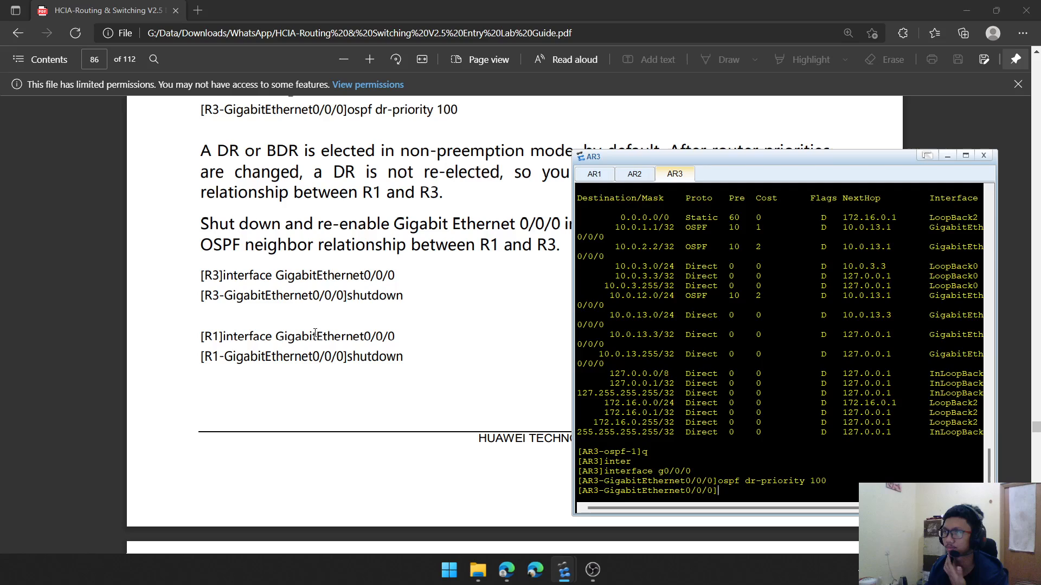
scroll(315, 333, "up", 1)
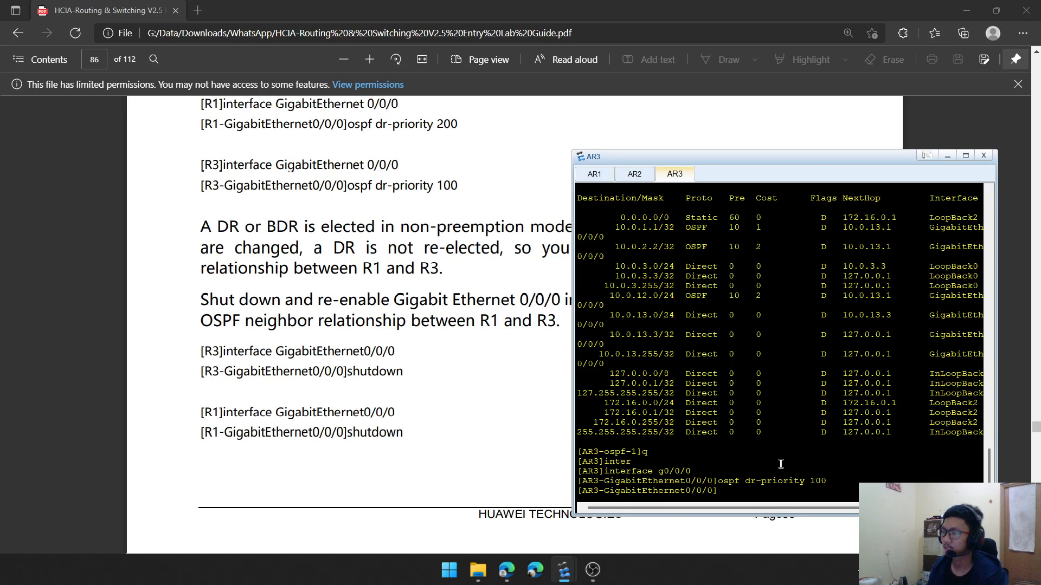
type("shutdiwn")
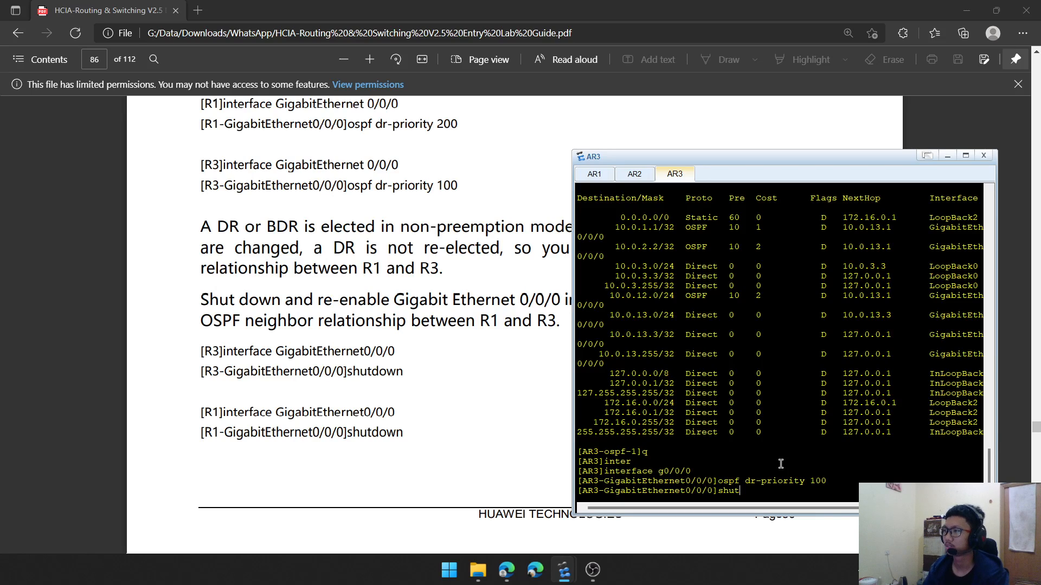
key("BackSpace")
key("BackSpace")
key("BackSpace")
type("own")
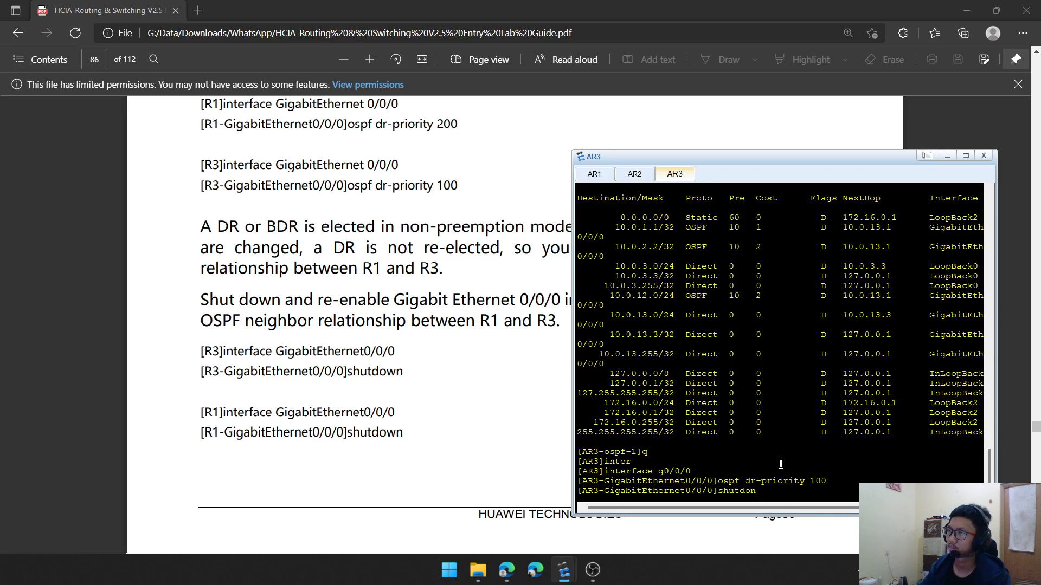
key("Return")
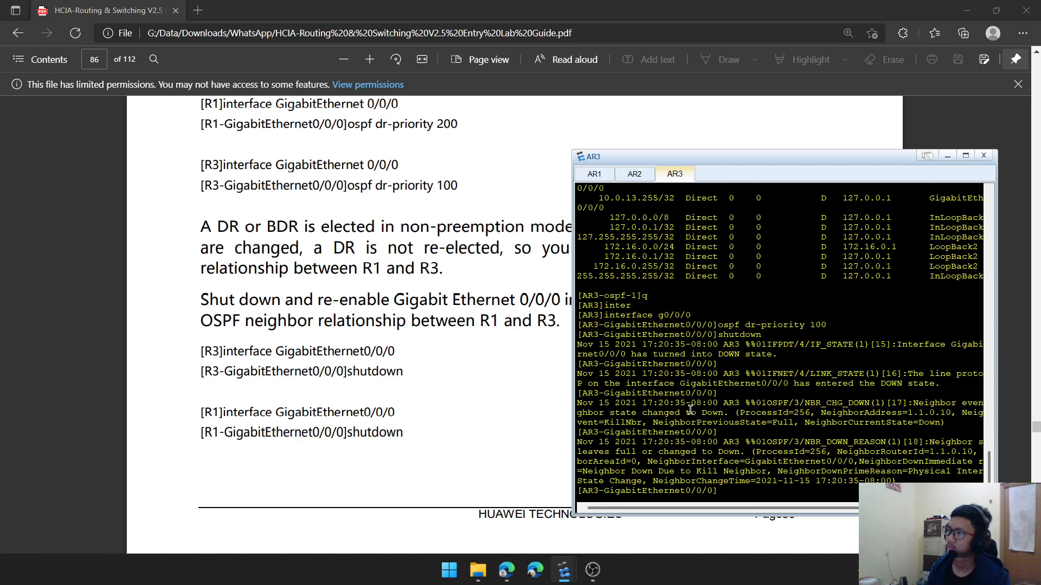
Switch to AR1's console and shut down its GigabitEthernet0/0/0 with shutdown
scroll(339, 324, "down", 7)
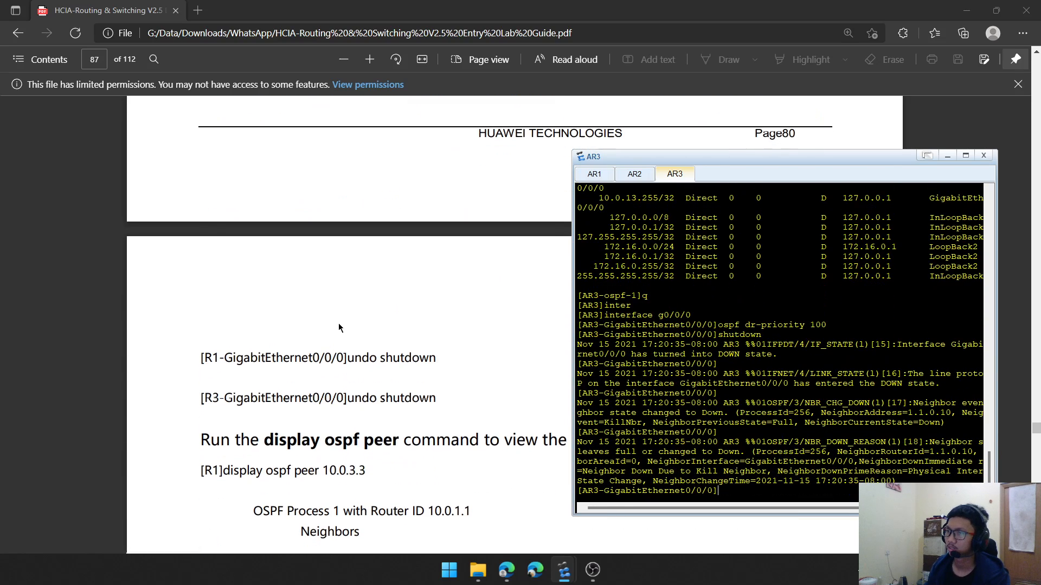
left_click(595, 176)
type("shutdown")
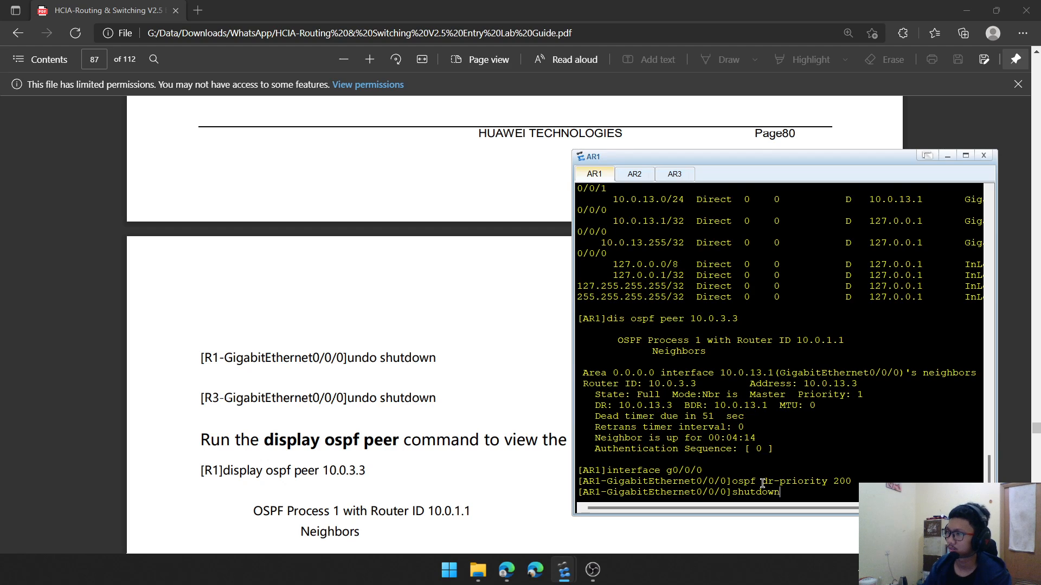
key("Return")
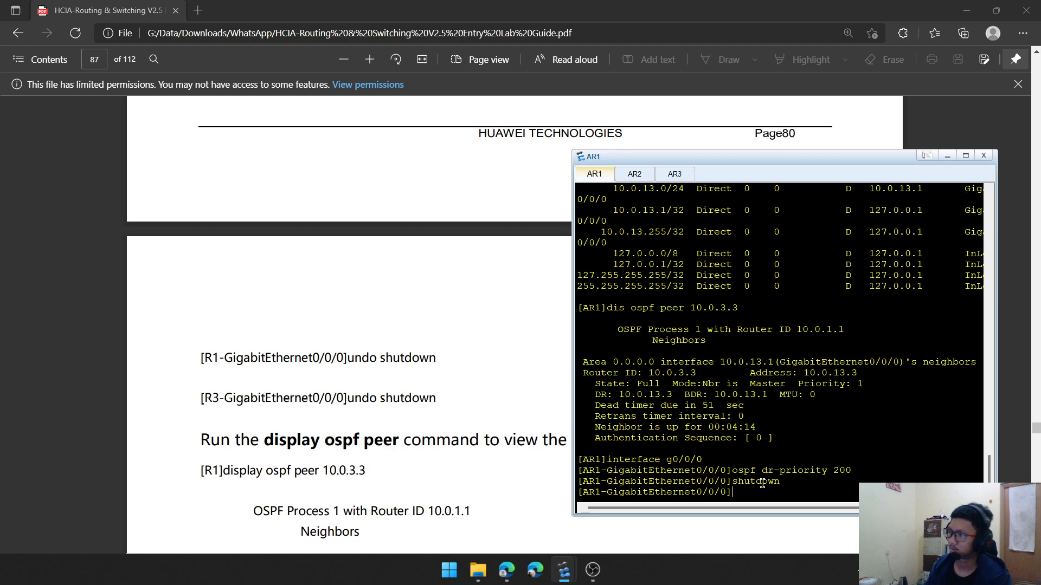
Return to AR3's console and re-enable its GigabitEthernet0/0/0 with undo shutdown
left_click(674, 175)
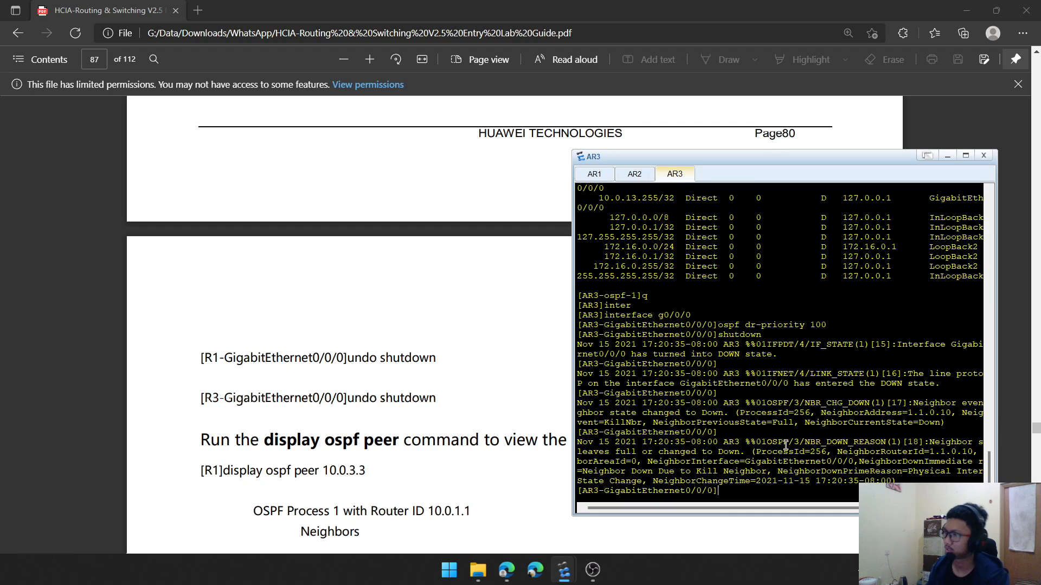
type("undo shtudown")
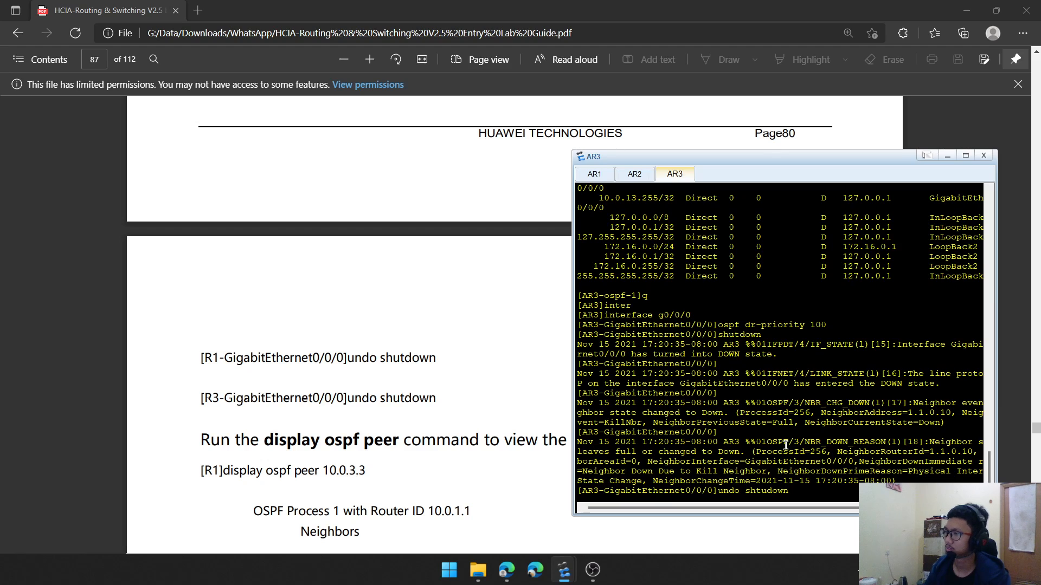
key("BackSpace")
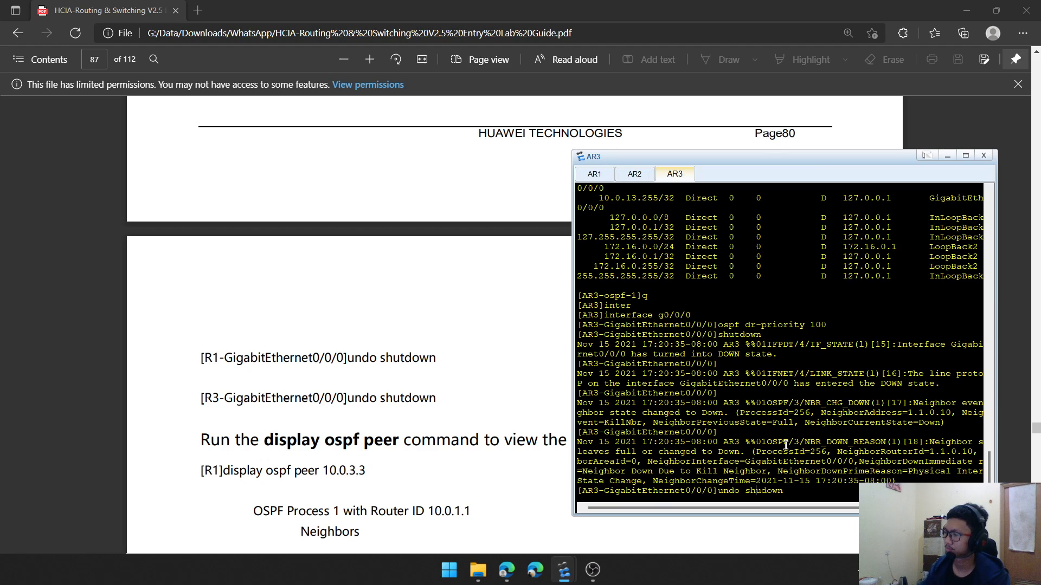
key("Right")
type("t")
key("Return")
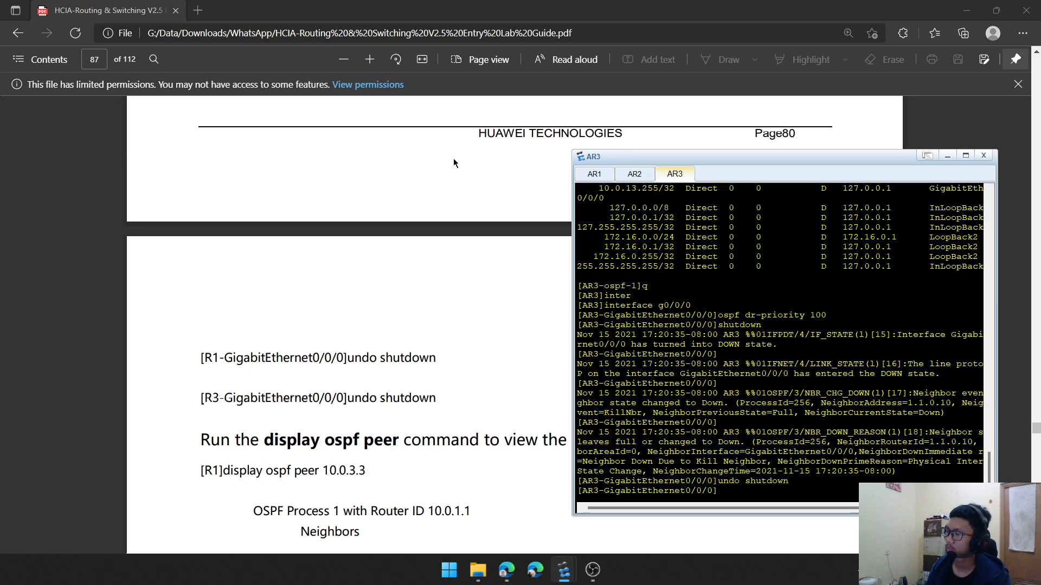
Check the link between AR1 and AR3 in the eNSP topology and return to AR1's console beside the lab guide
left_click(591, 177)
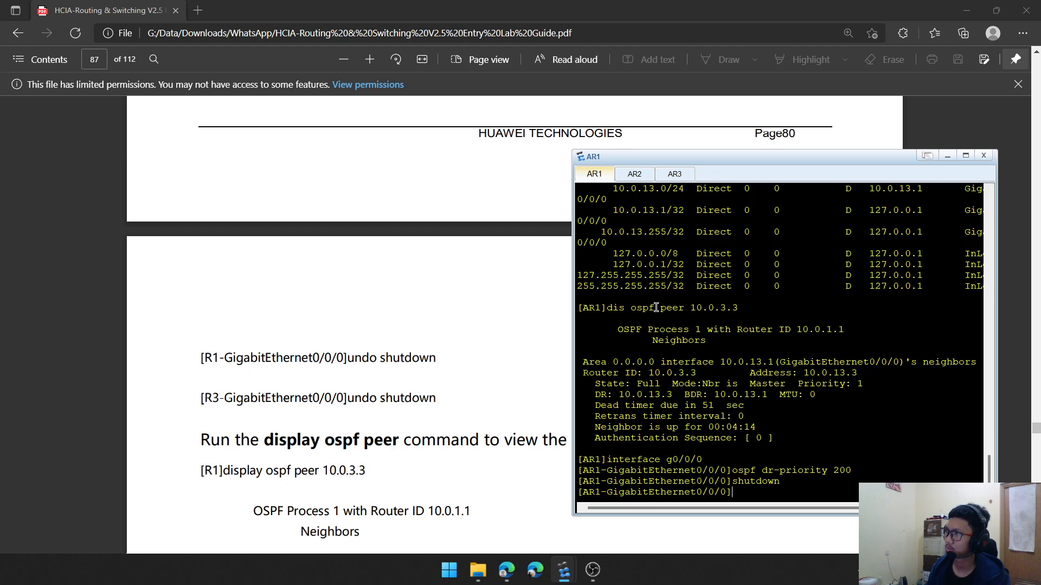
left_click(506, 570)
mouse_move(558, 575)
left_click(524, 530)
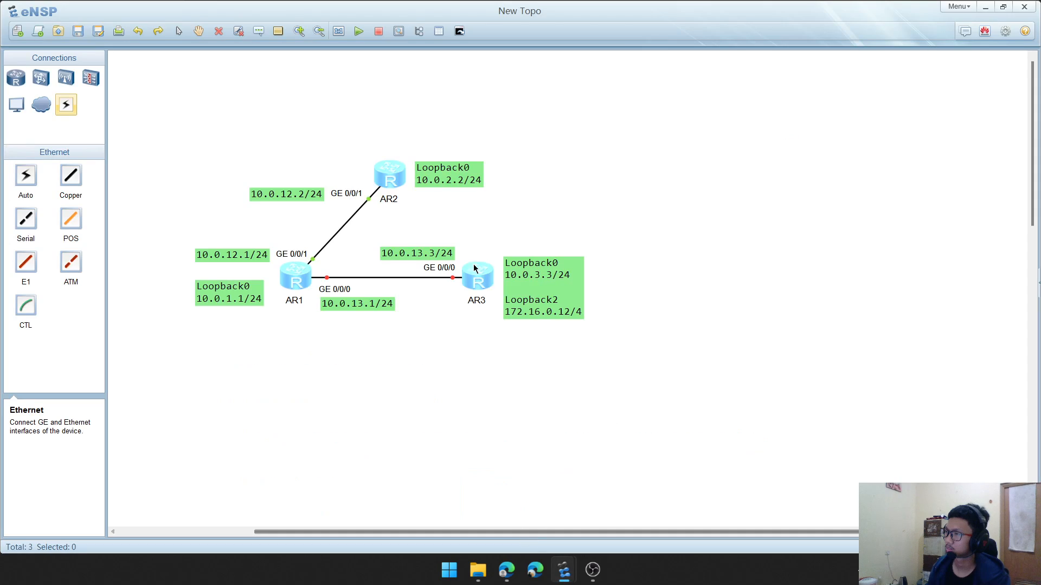
left_click(506, 570)
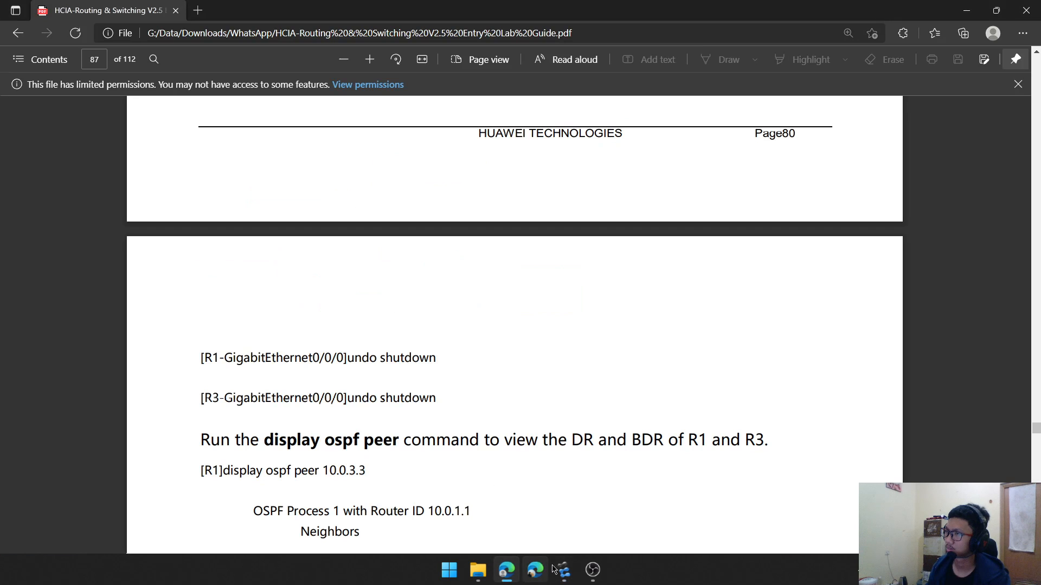
mouse_move(564, 570)
left_click(610, 521)
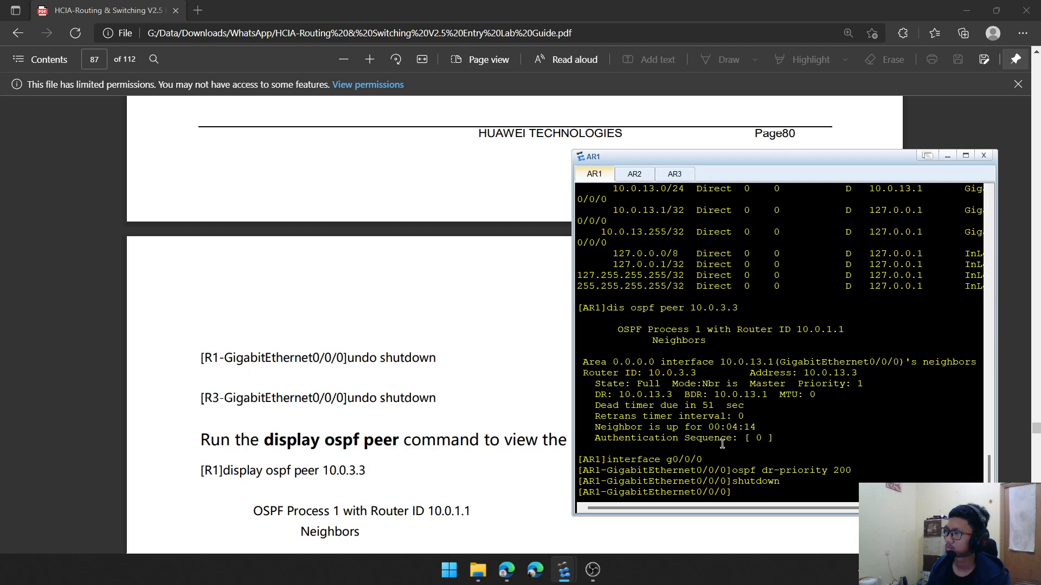
Re-enable AR1's GigabitEthernet0/0/0 with undo shutdown
type("uh")
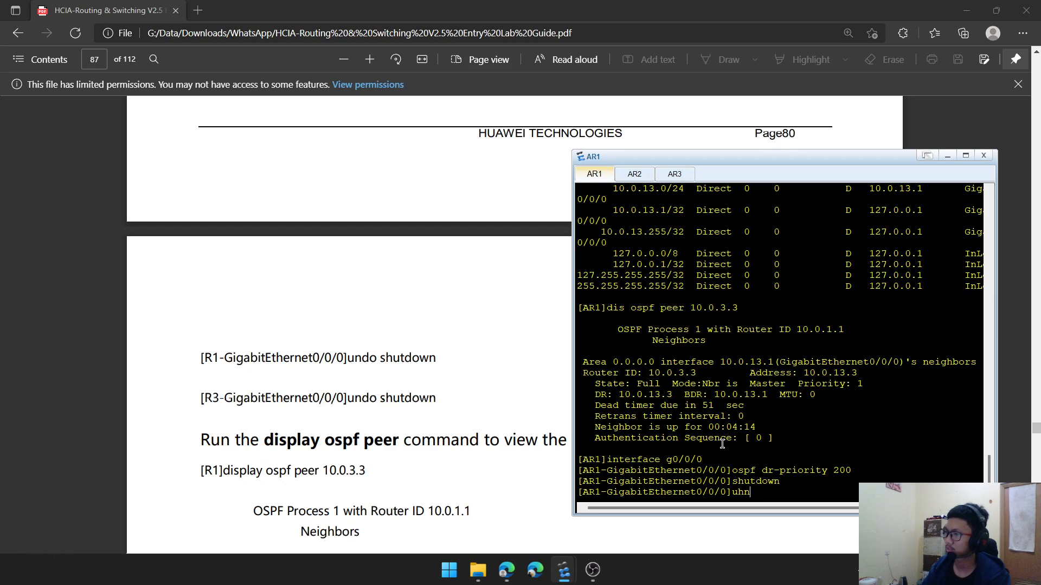
key("BackSpace")
type("ndo shu")
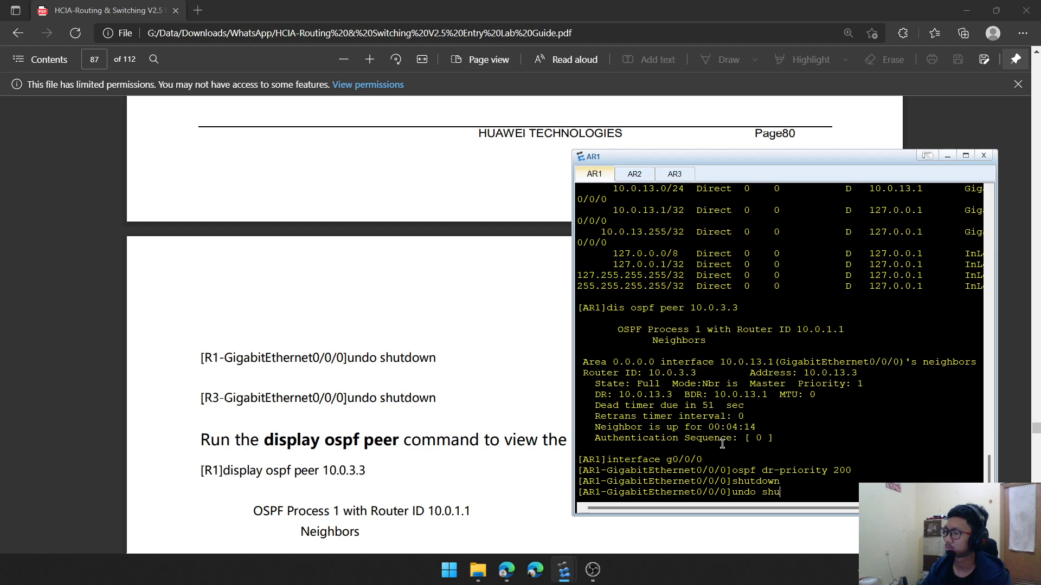
type("tdown")
key("Return")
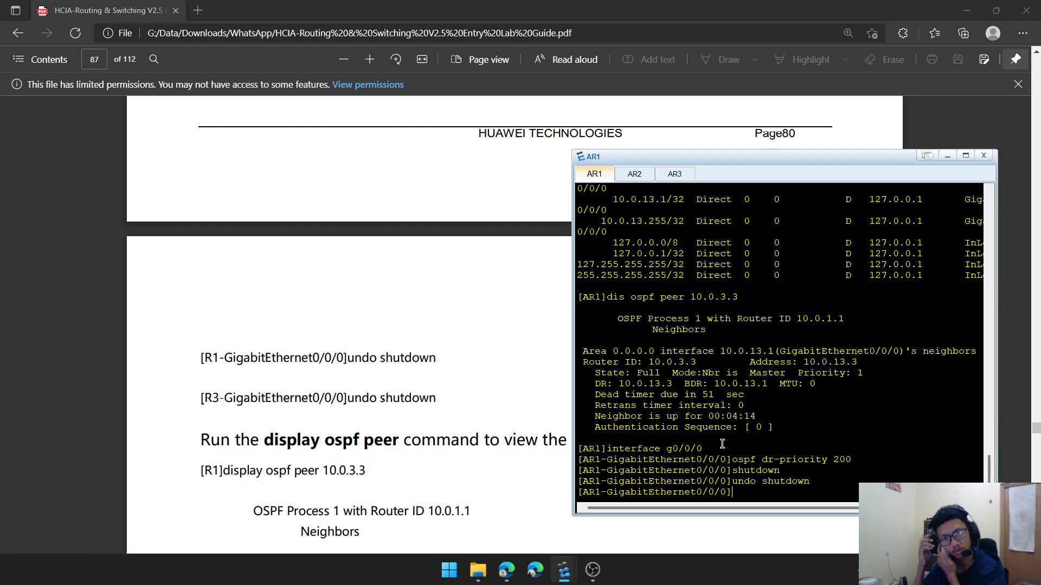
Find the guide's display ospf peer check and run dis ospf peer 10.0.3.3 on AR1
scroll(498, 392, "down", 4)
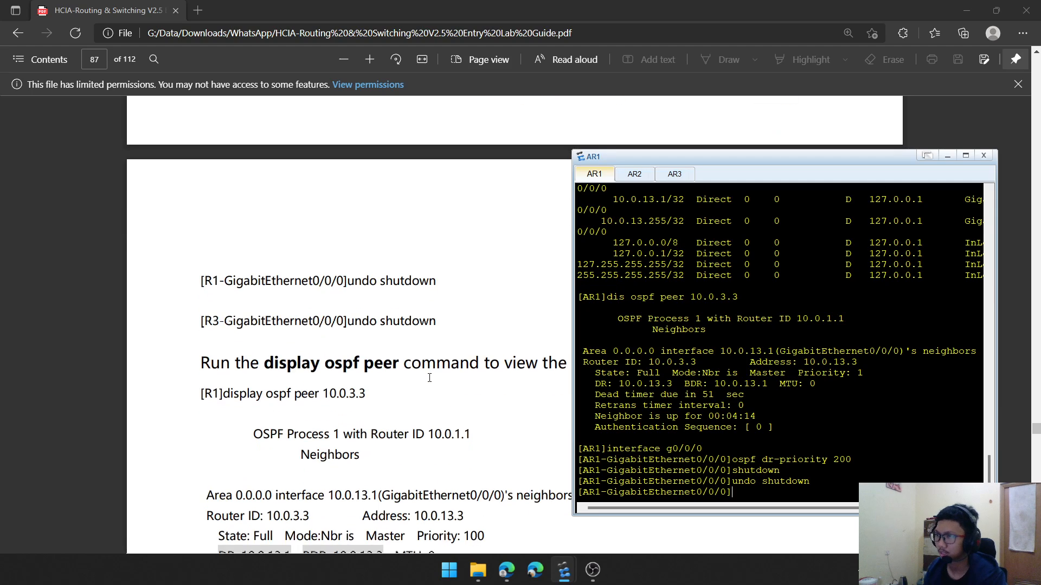
scroll(429, 377, "down", 4)
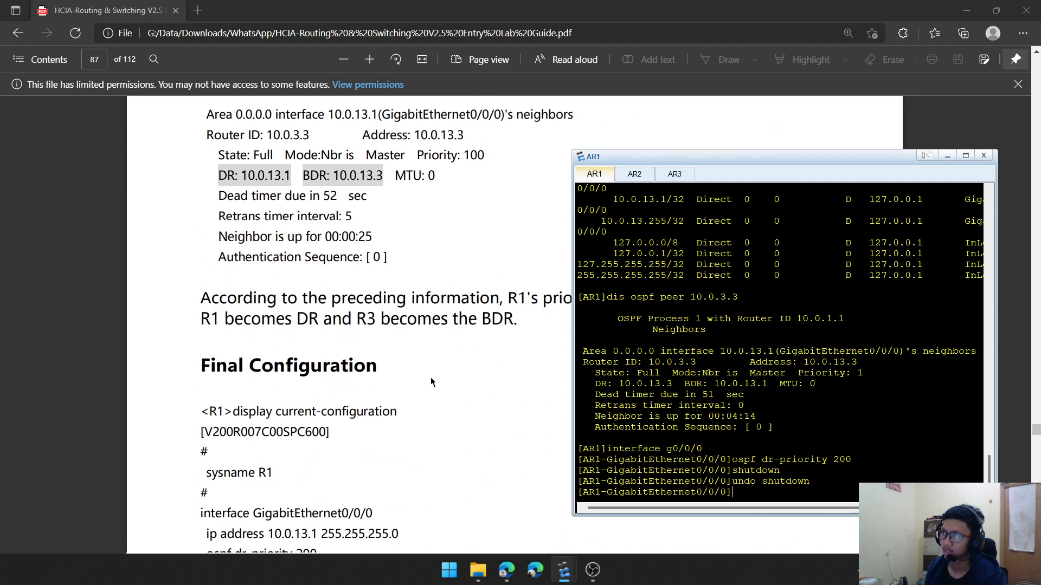
scroll(430, 377, "up", 3)
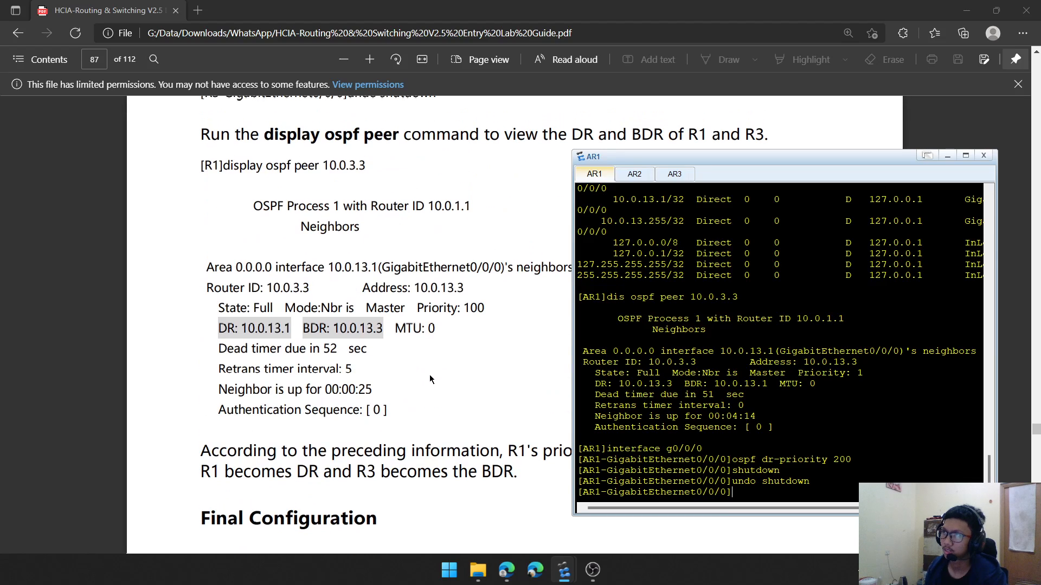
scroll(305, 304, "up", 1)
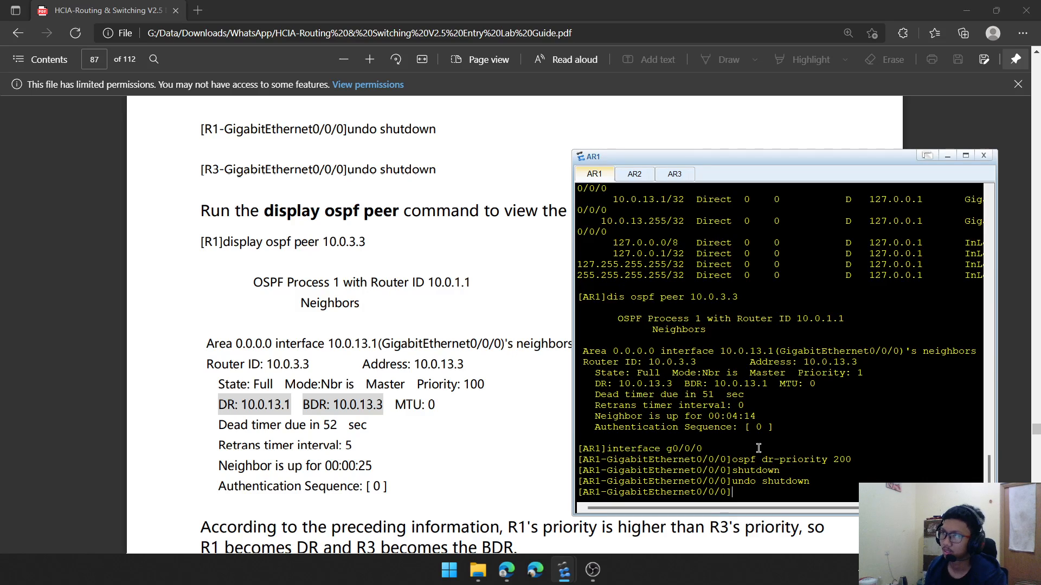
type("is")
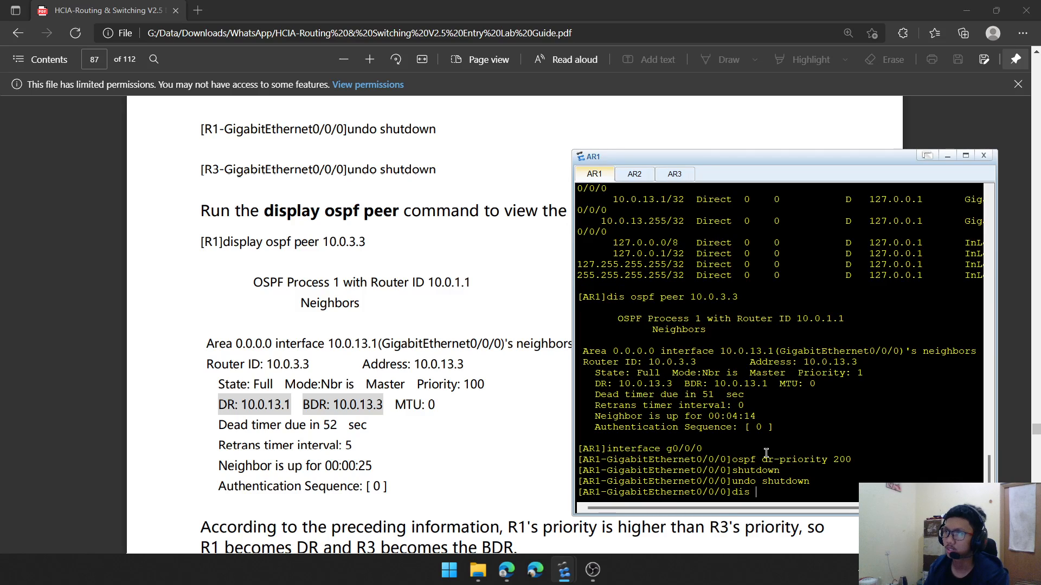
type(" ospf")
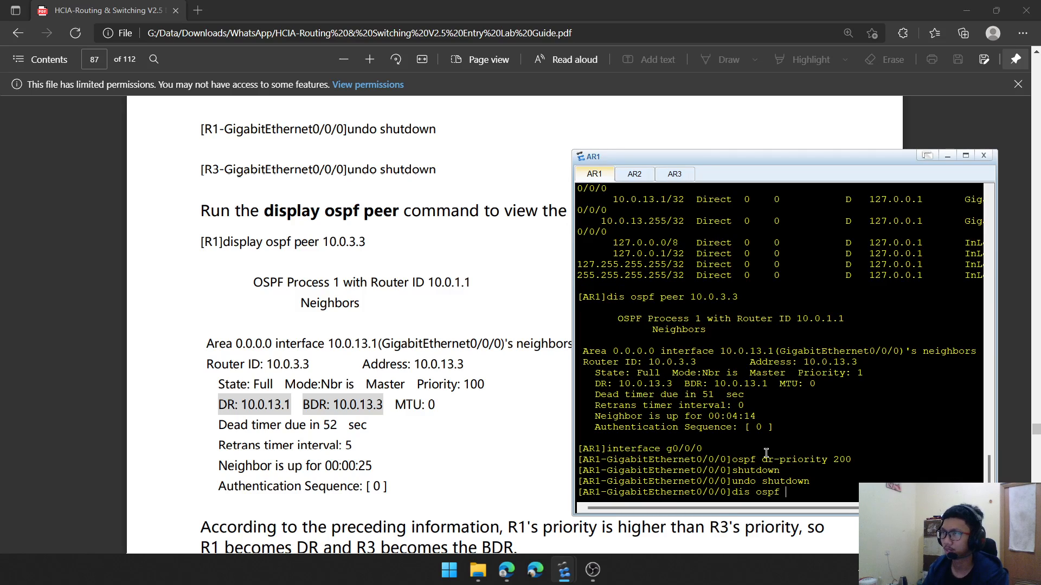
type(" peer 10.0")
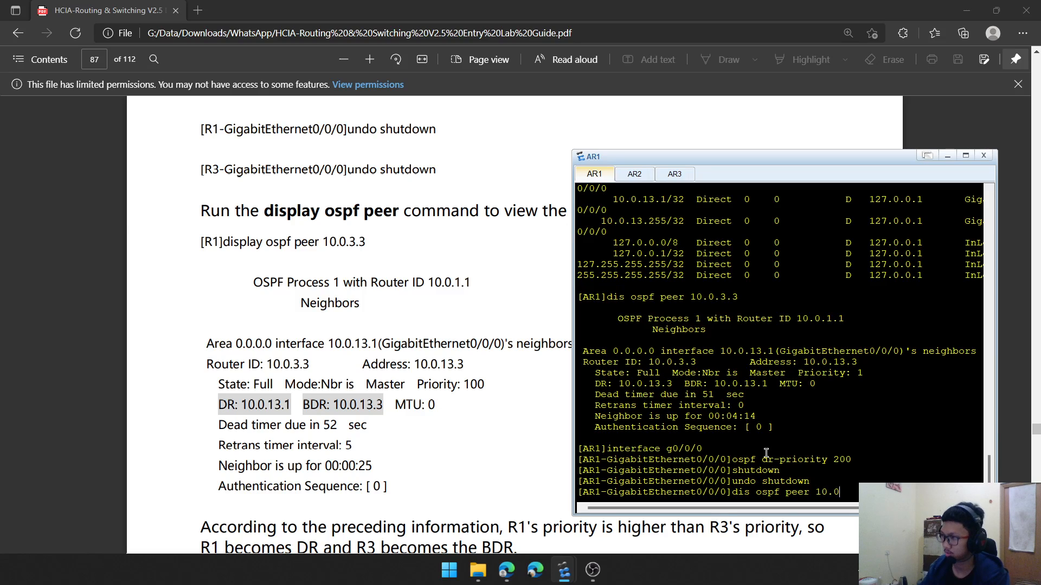
type(".3.3")
key("Return")
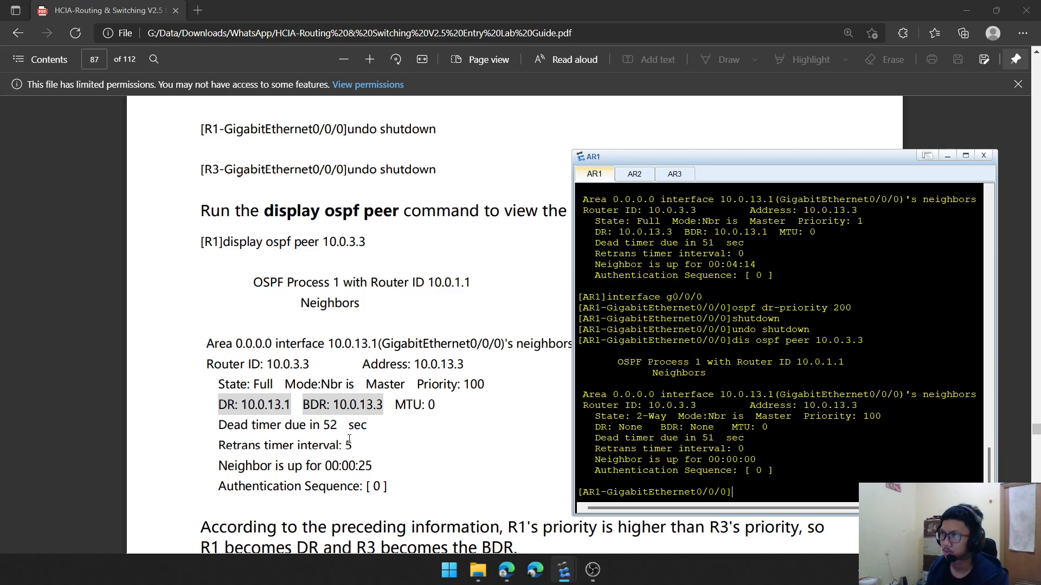
Leave AR1's GigabitEthernet0/0/0 view with q and rerun dis ospf peer 10.0.3.3 from the system view
scroll(349, 439, "down", 1)
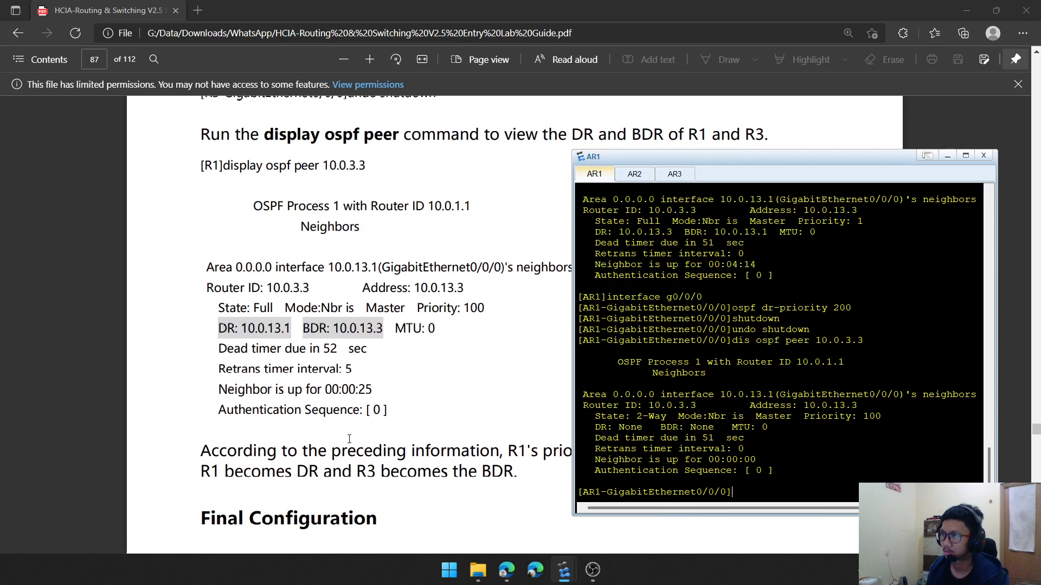
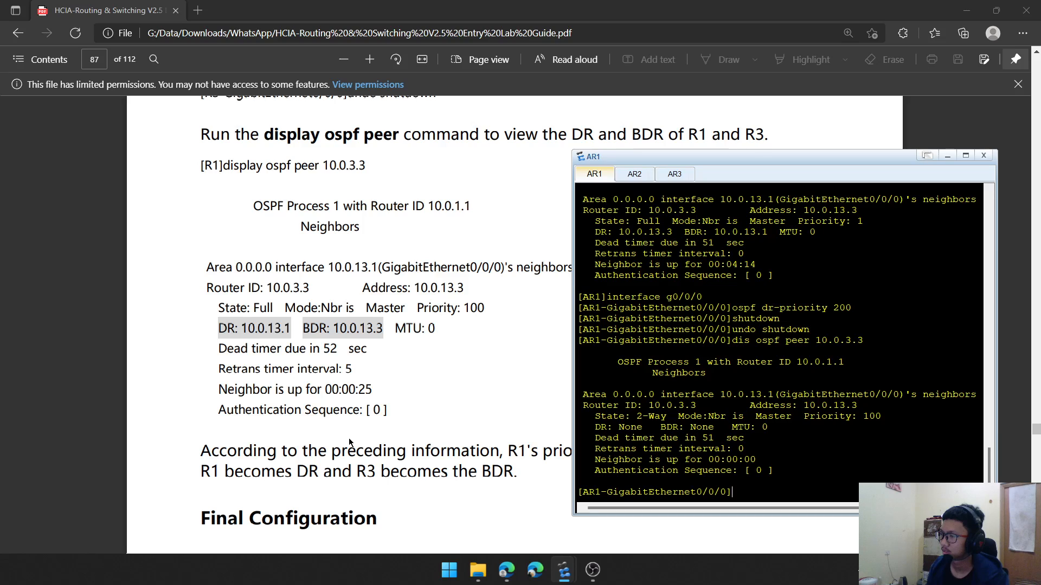
scroll(415, 255, "up", 4)
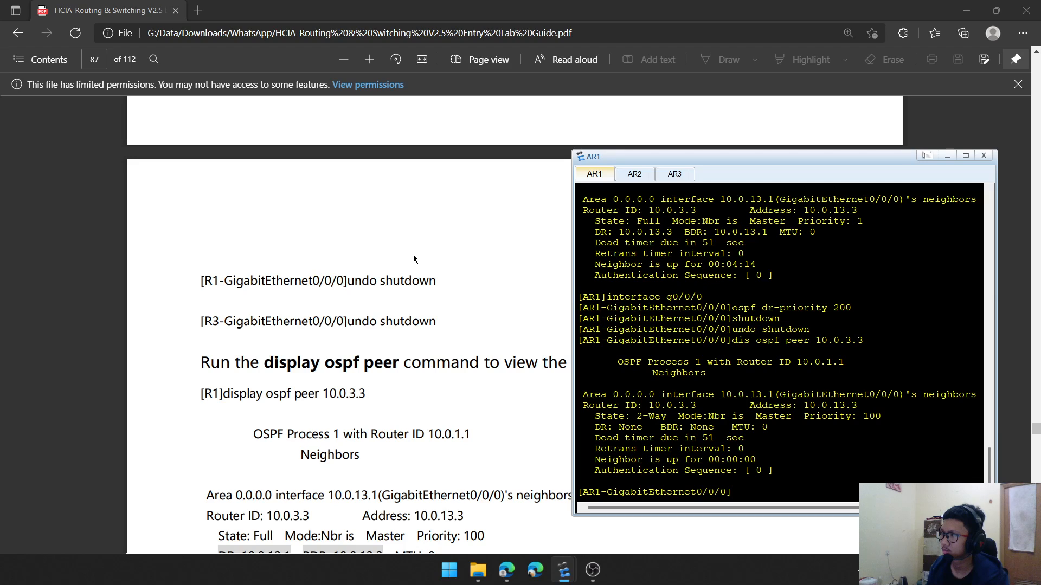
scroll(413, 259, "down", 4)
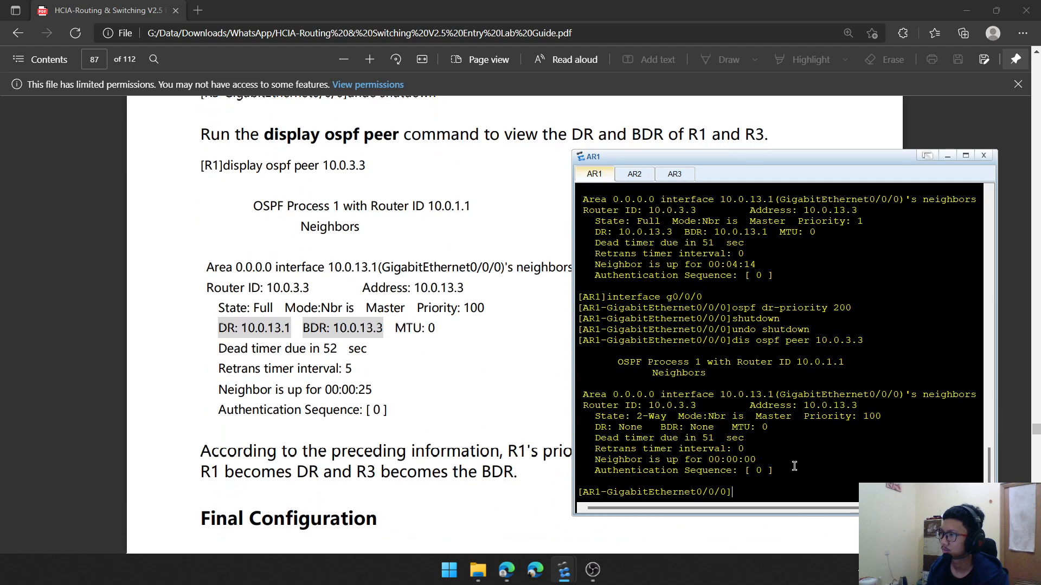
key("Up")
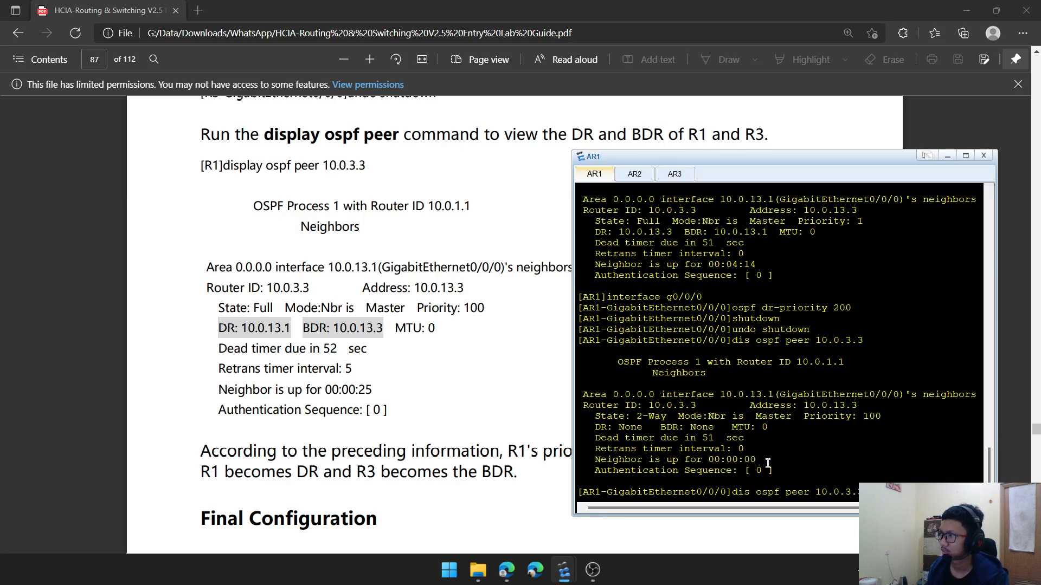
key("Down")
type("q")
key("Return")
key("Up")
key("Up")
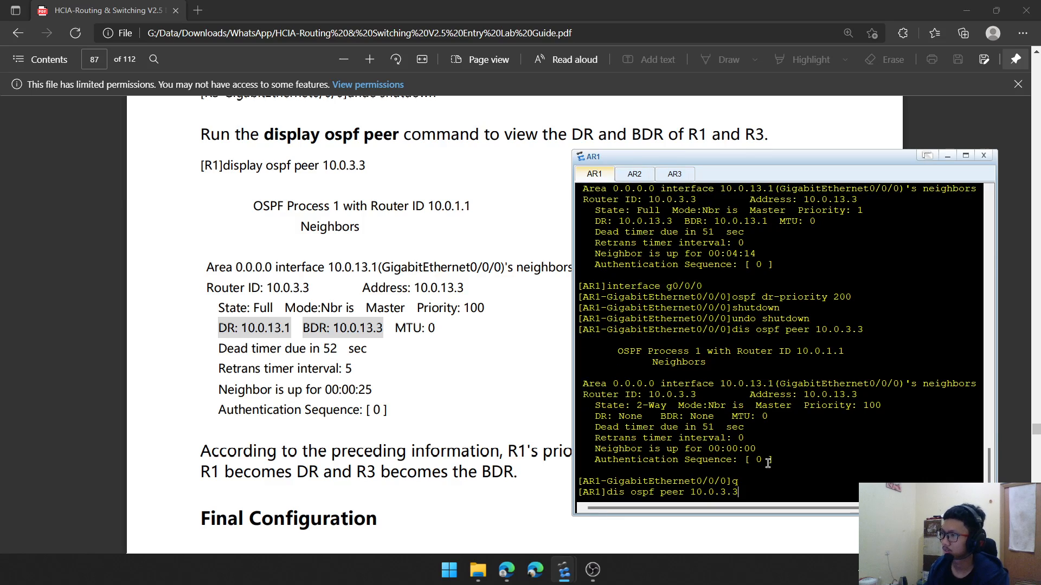
key("Return")
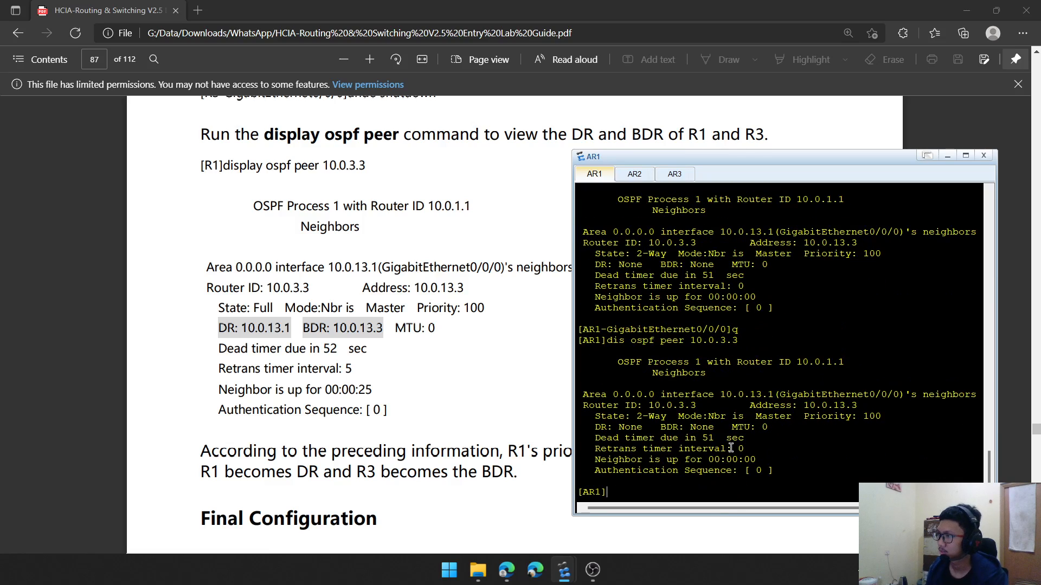
Compare AR1's neighbor output, including router ID and address, with the guide's expected result, and check AR3's console messages
scroll(352, 413, "down", 2)
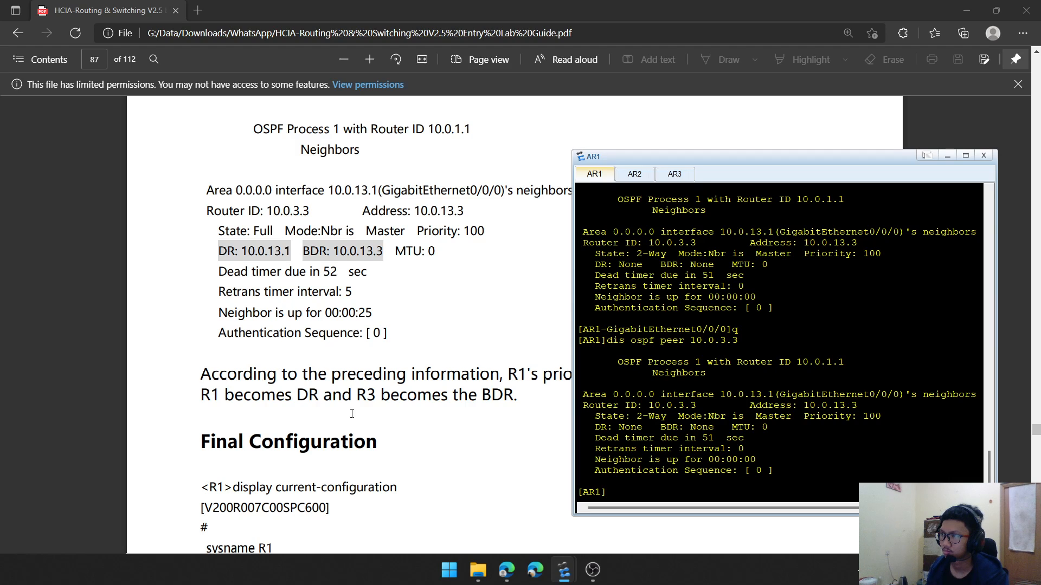
scroll(352, 413, "down", 2)
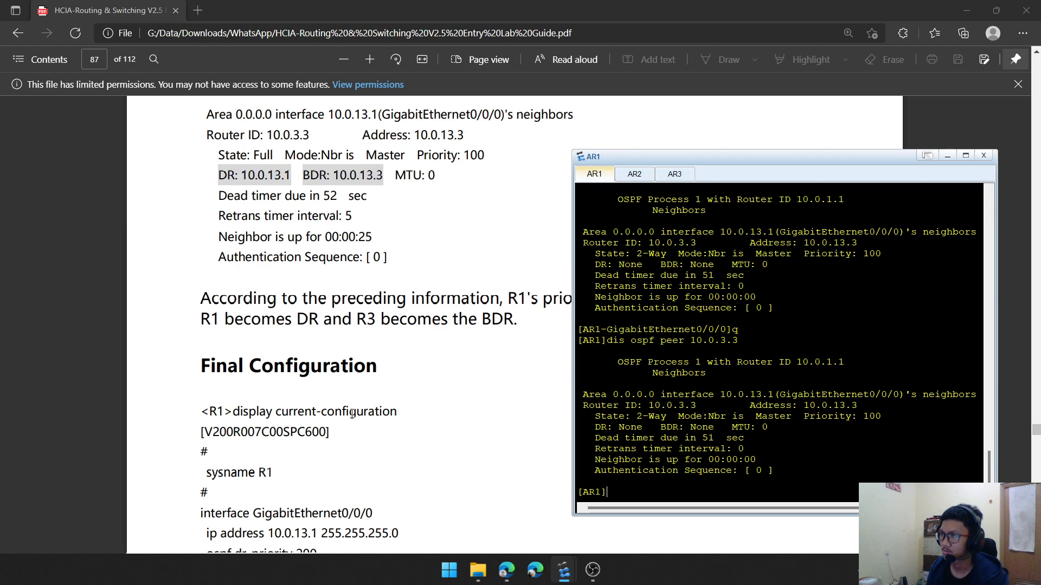
scroll(363, 412, "up", 2)
left_click(678, 175)
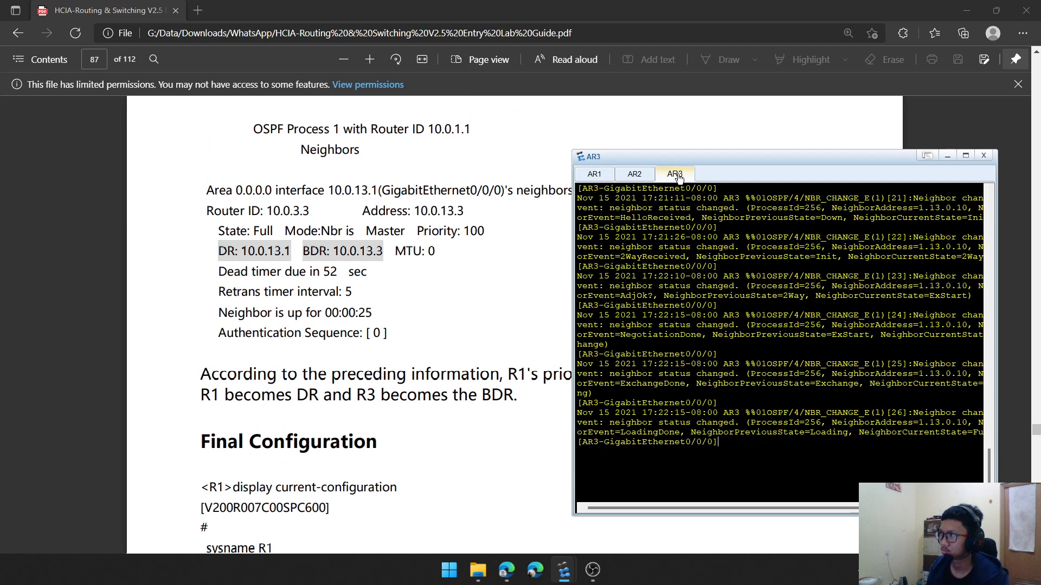
left_click(602, 177)
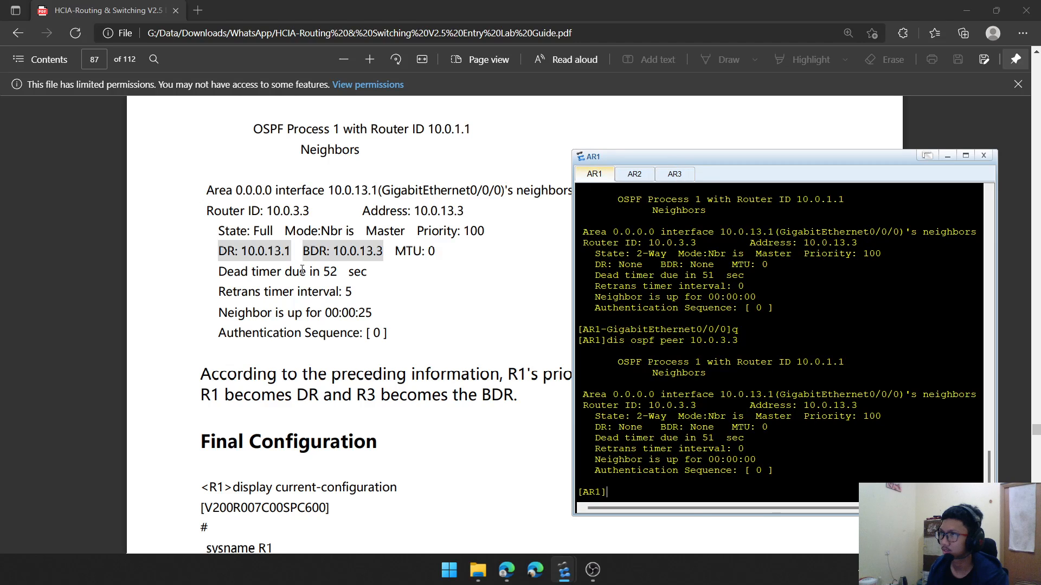
scroll(247, 218, "up", 4)
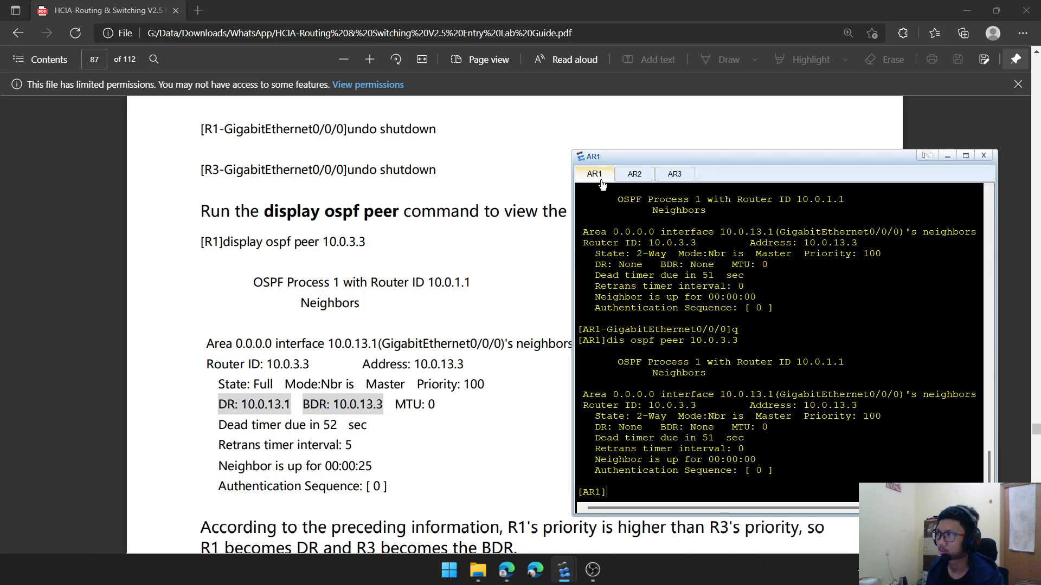
left_click_drag(648, 405, 694, 405)
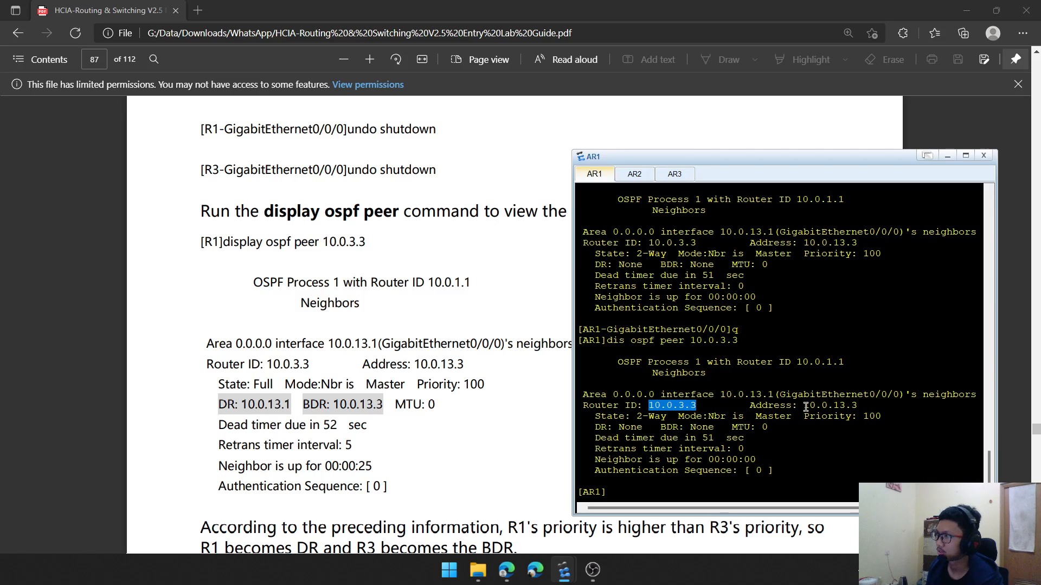
left_click_drag(803, 405, 840, 416)
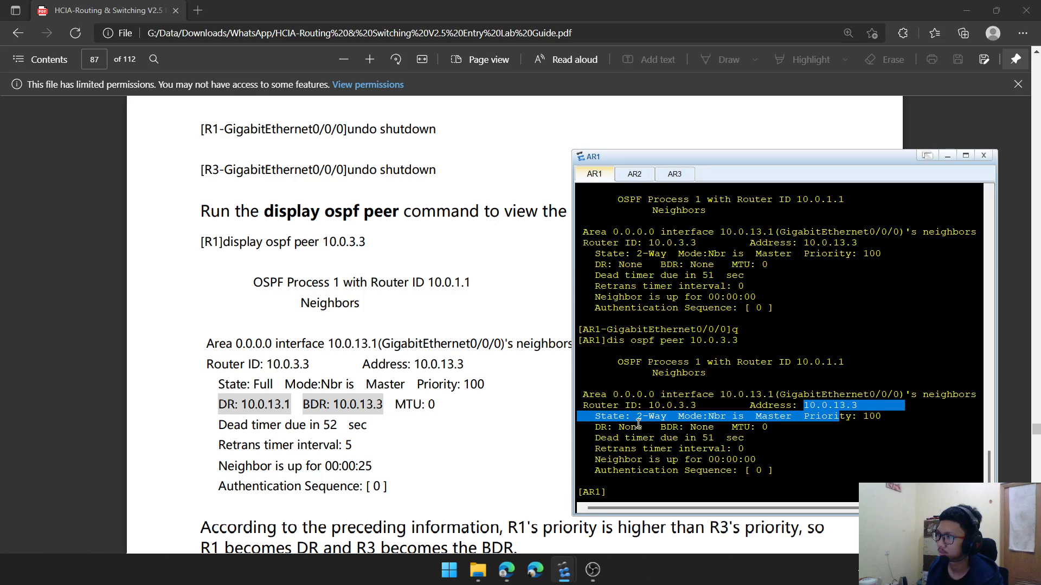
Return to the guide's DR priority commands and reapply ospf dr-priority 200 on AR1's interface g0/0/0
scroll(411, 324, "up", 3)
scroll(411, 325, "up", 10)
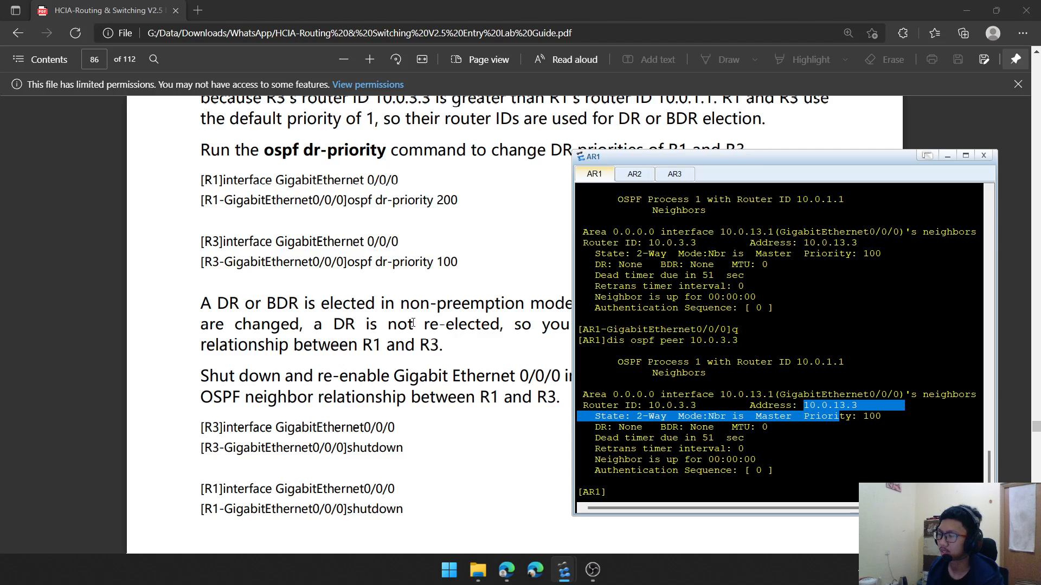
left_click(745, 471)
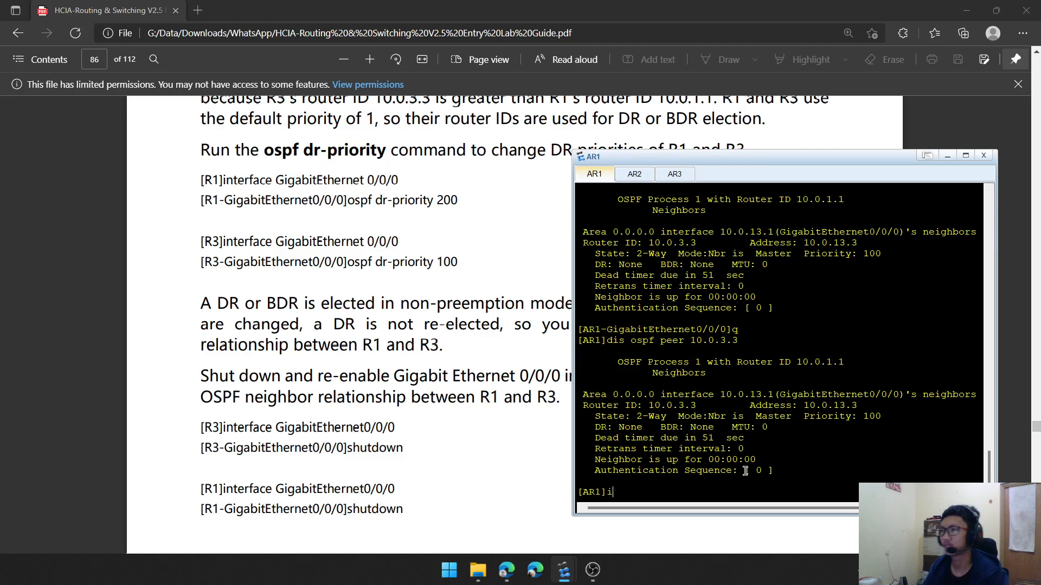
type("interfafe")
key("BackSpace")
key("BackSpace")
key("BackSpace")
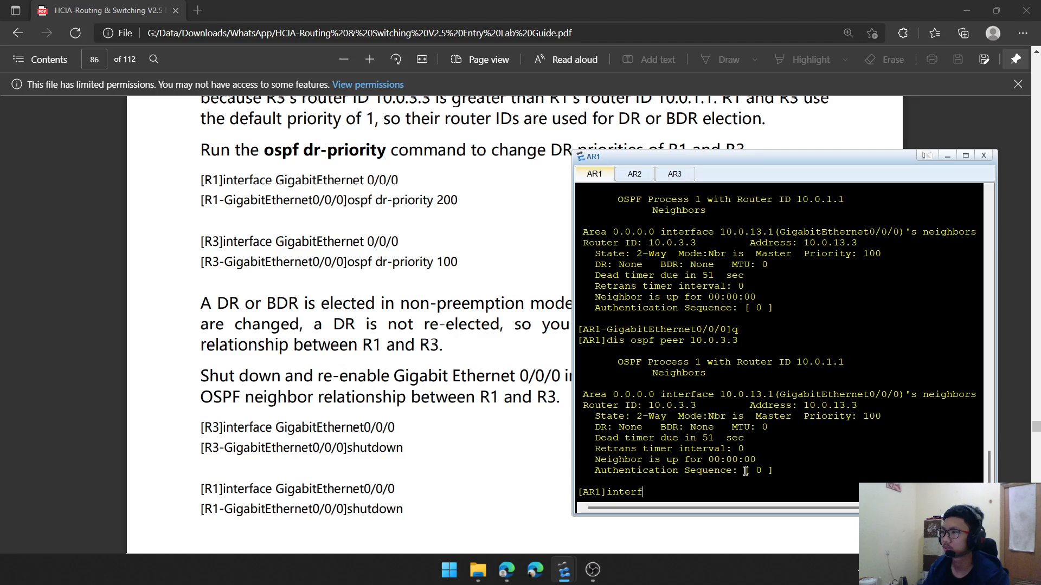
type("ace g")
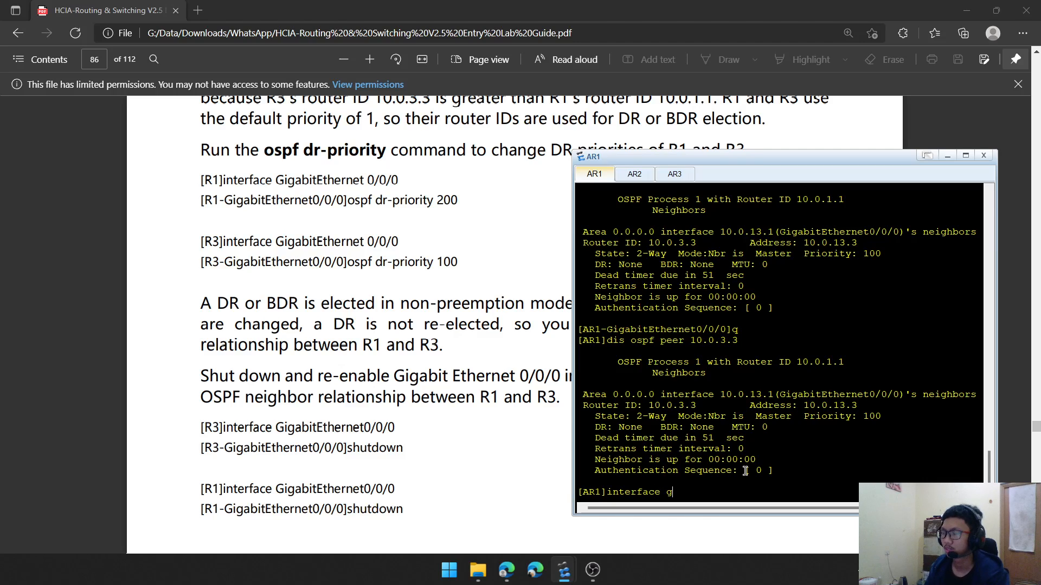
type("0/0/0")
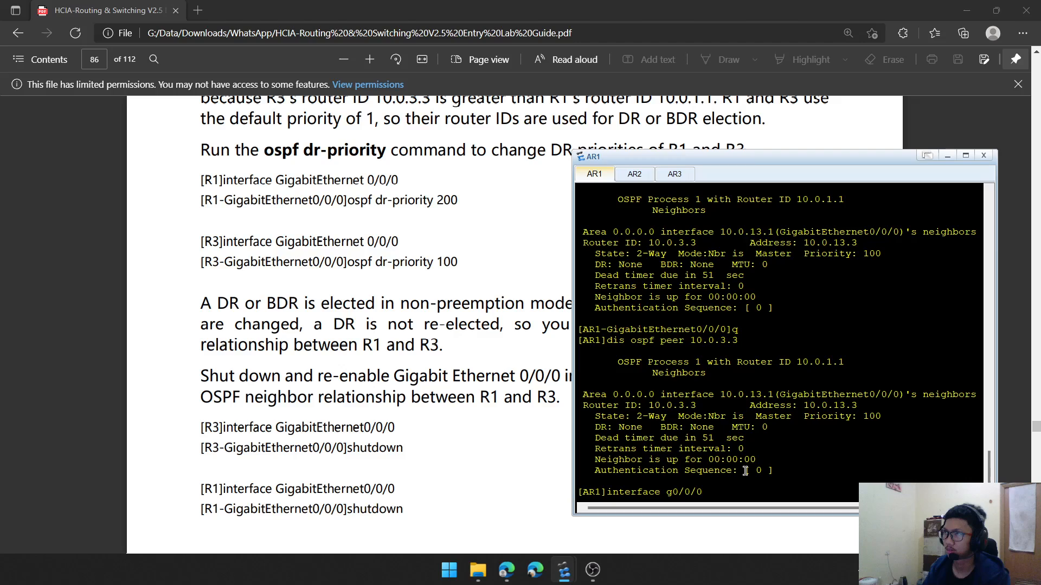
key("Return")
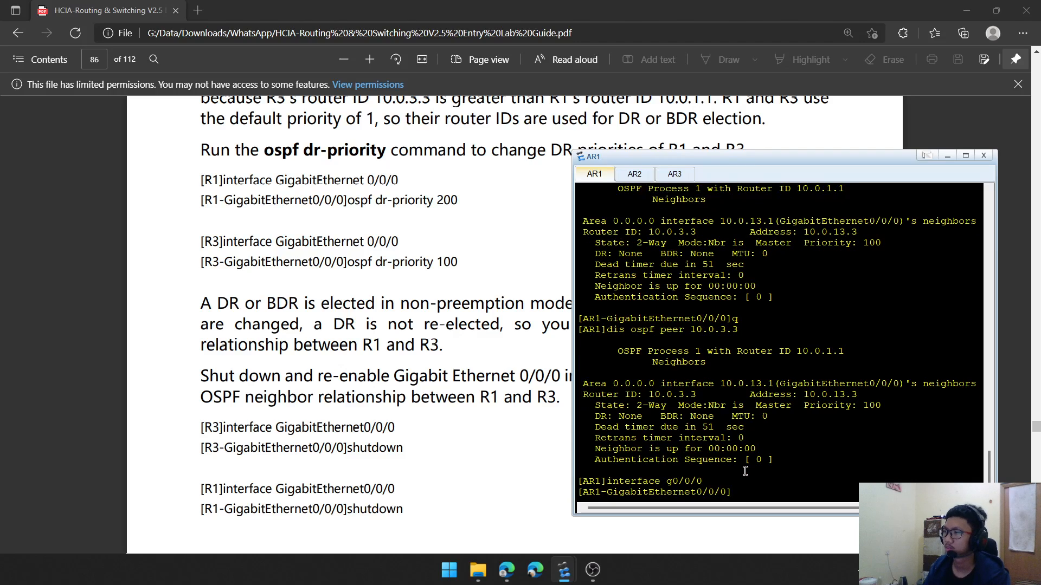
type("ospf d")
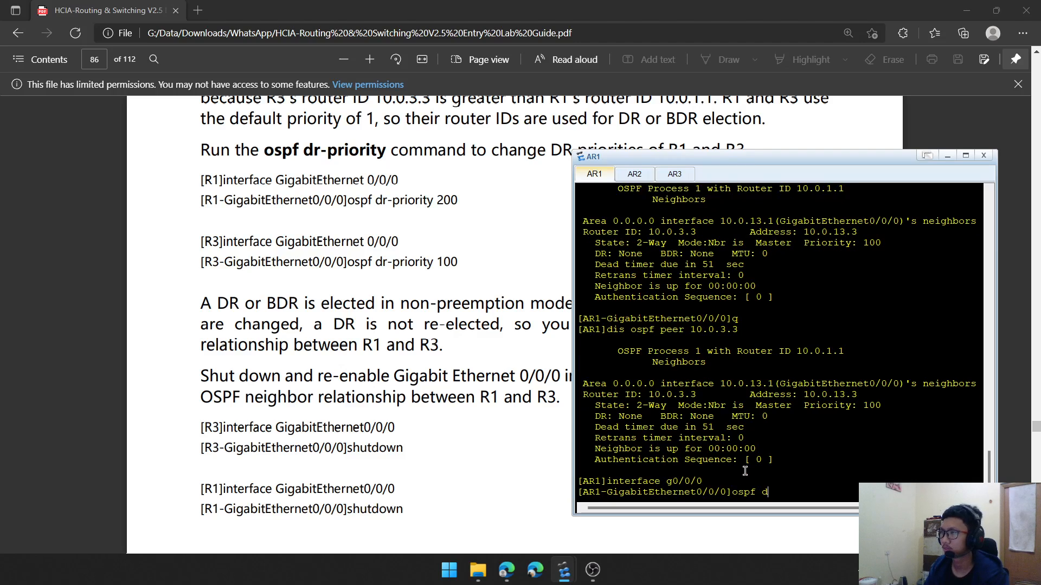
type("r-")
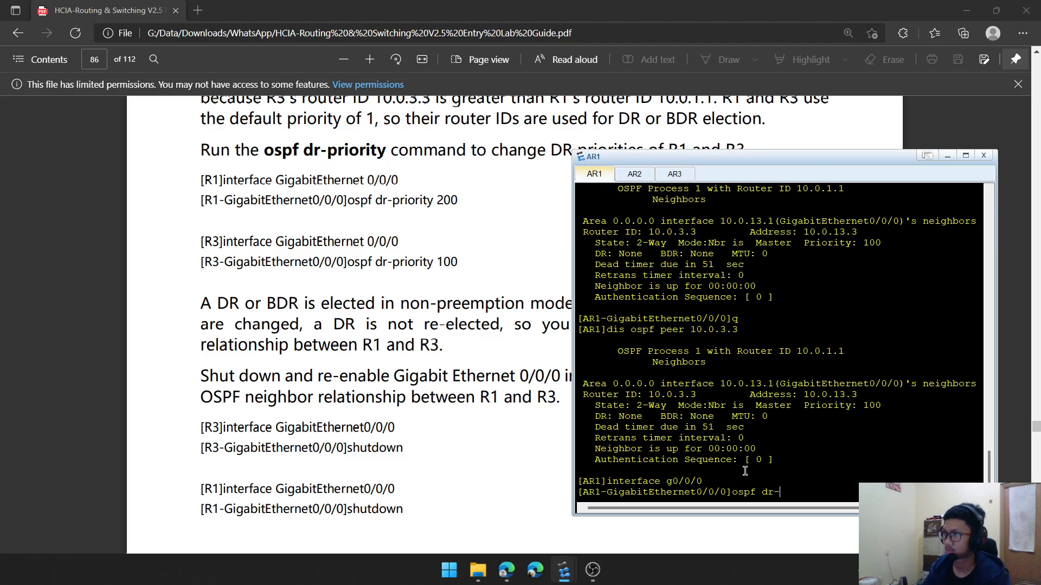
type("priority ")
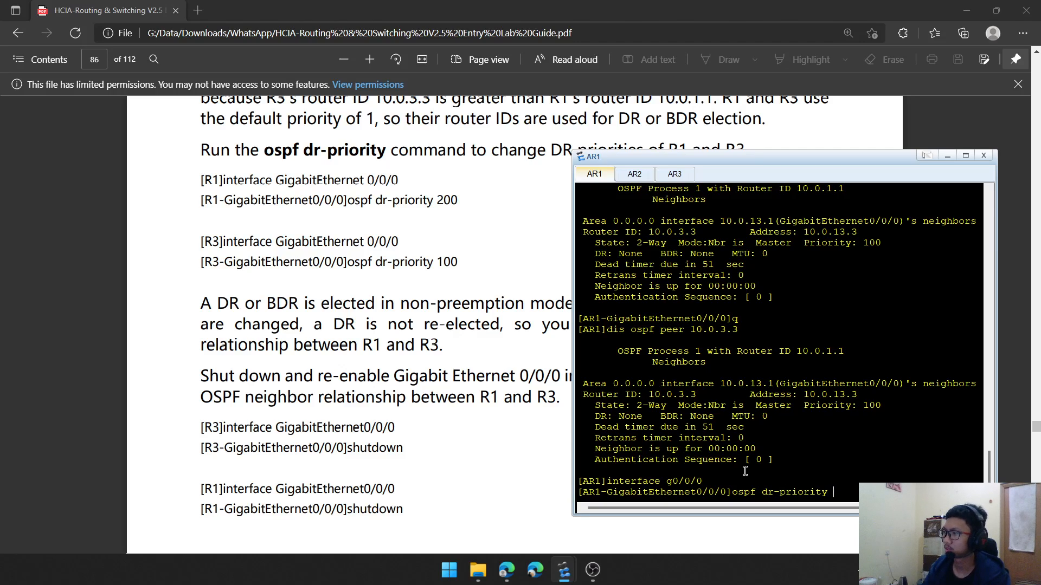
type("200")
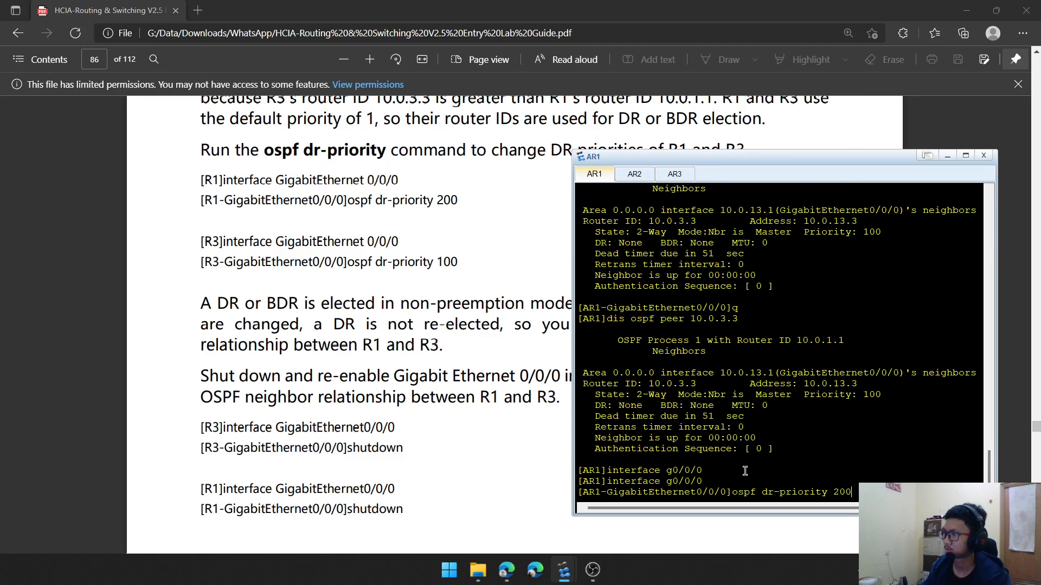
key("Return")
On AR3, leave the current interface view with q and enter interface g0/0/0 again
left_click(674, 174)
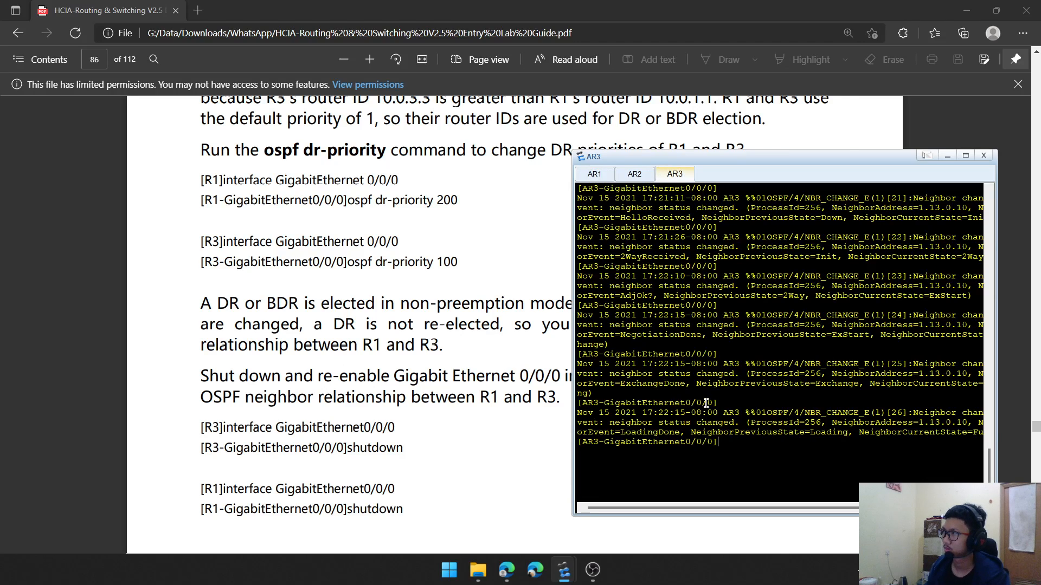
type("q")
key("Return")
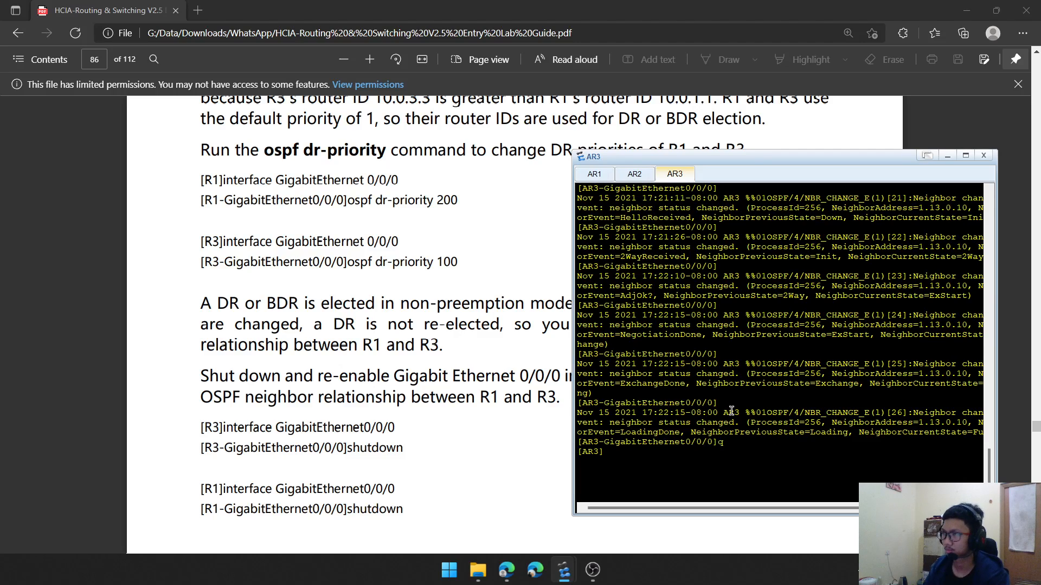
type("interface")
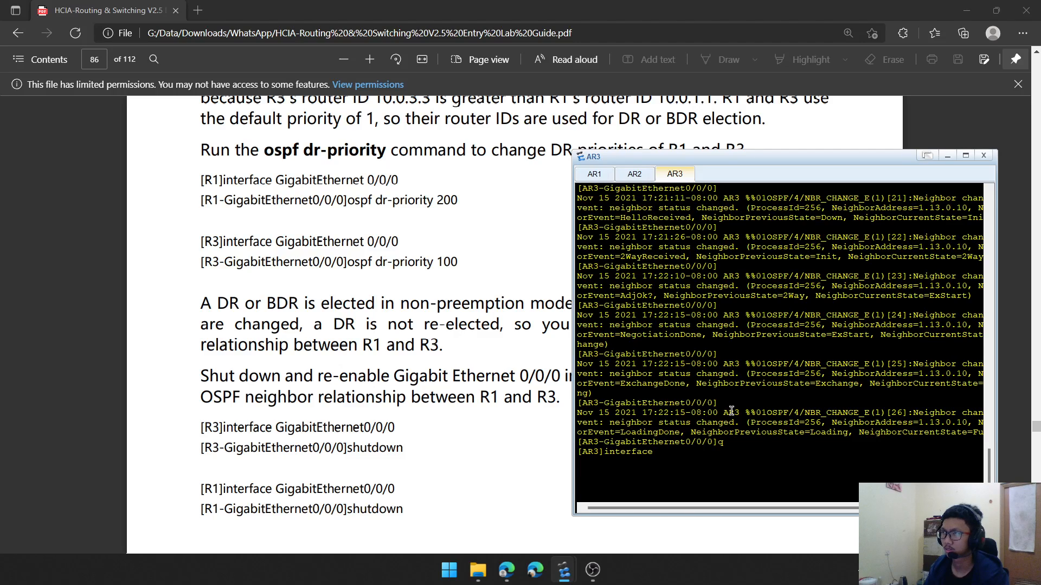
type(" g0/0/0")
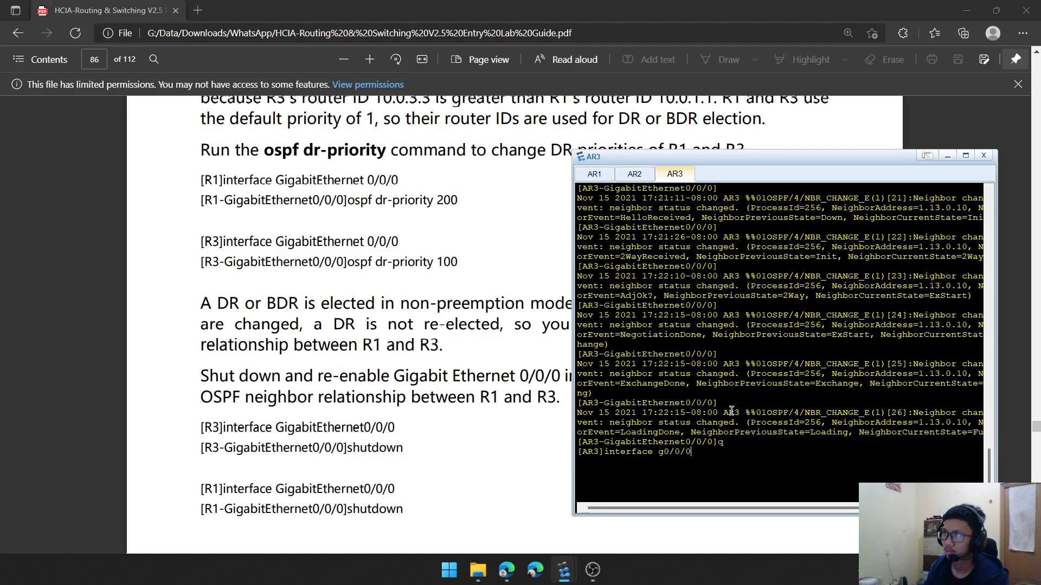
key("Return")
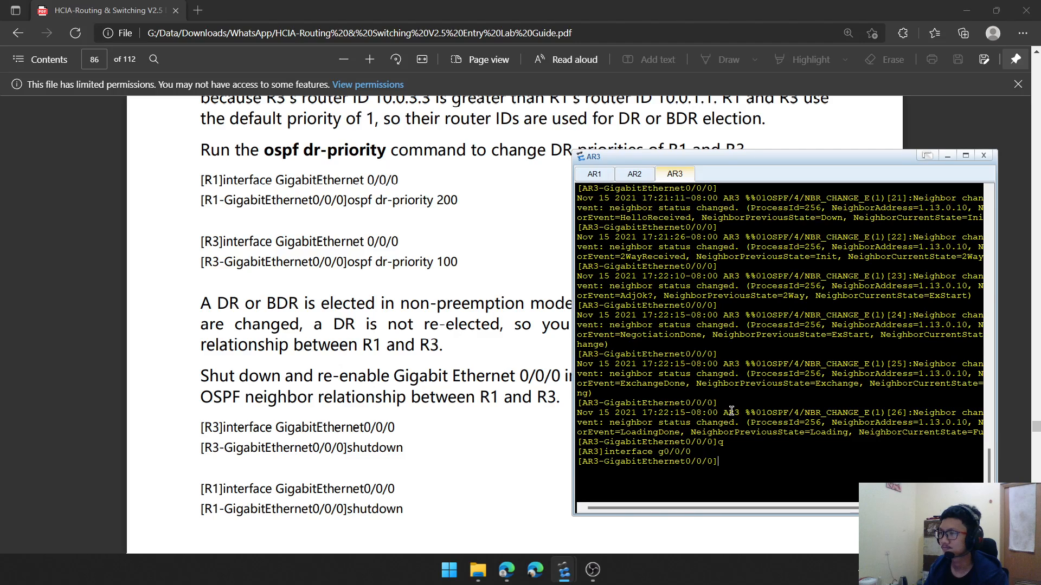
Reapply ospf dr-priority 100 on AR3's GigabitEthernet0/0/0
type("i")
key("BackSpace")
type("ospf d")
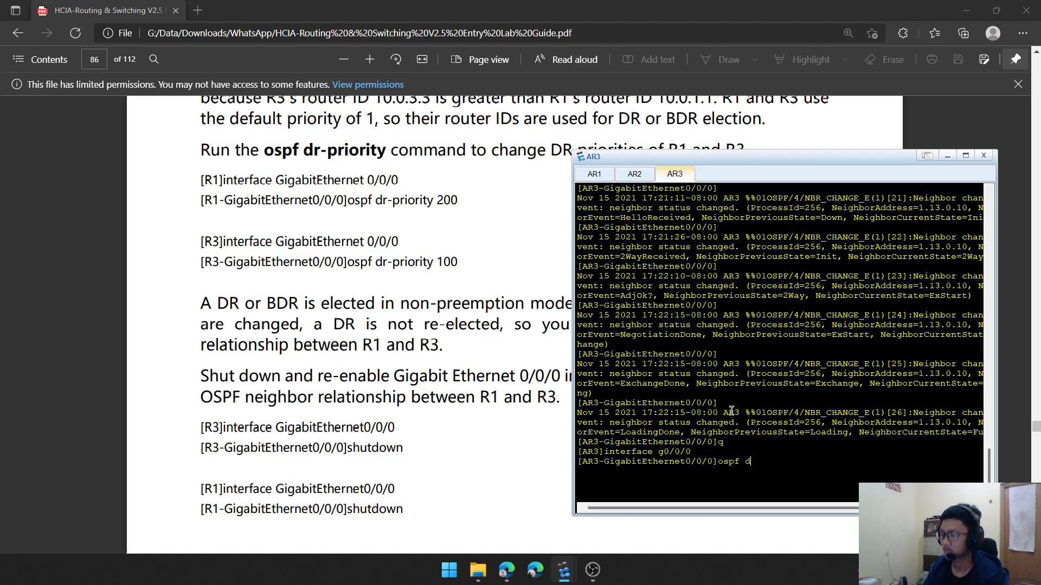
type("r-pri")
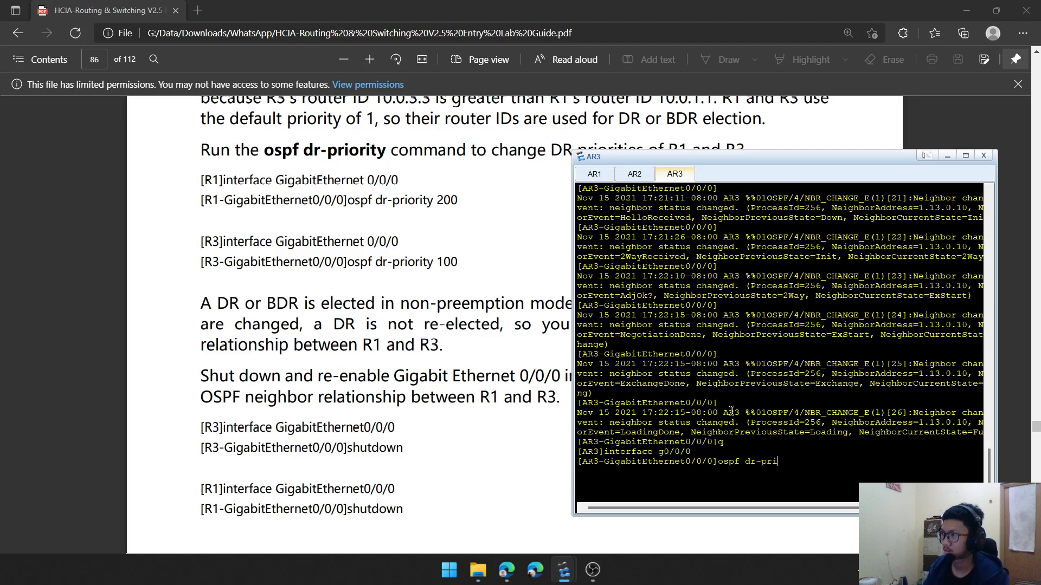
type("ority ")
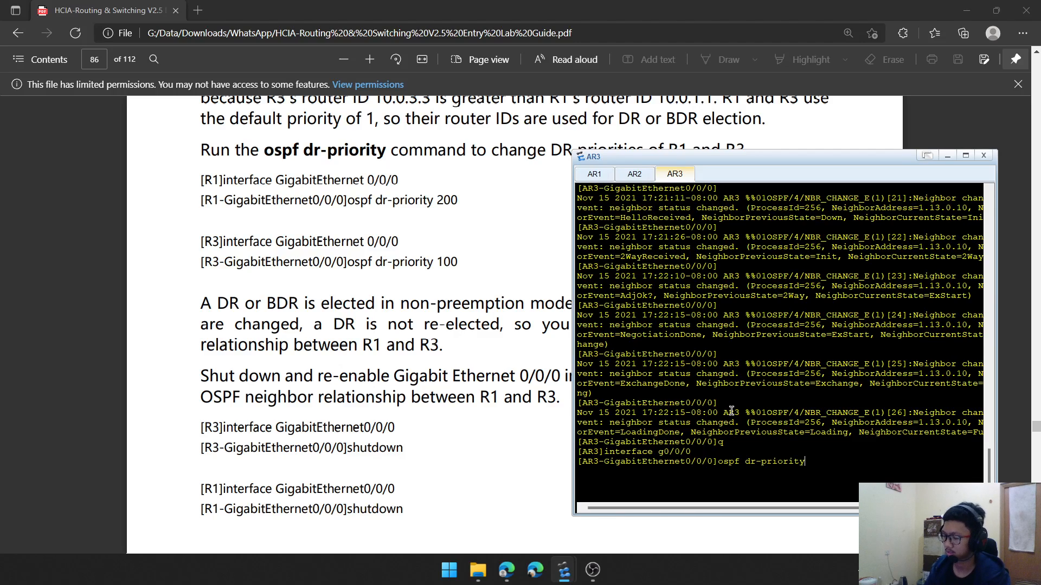
type("100")
key("Left")
key("Left")
key("Left")
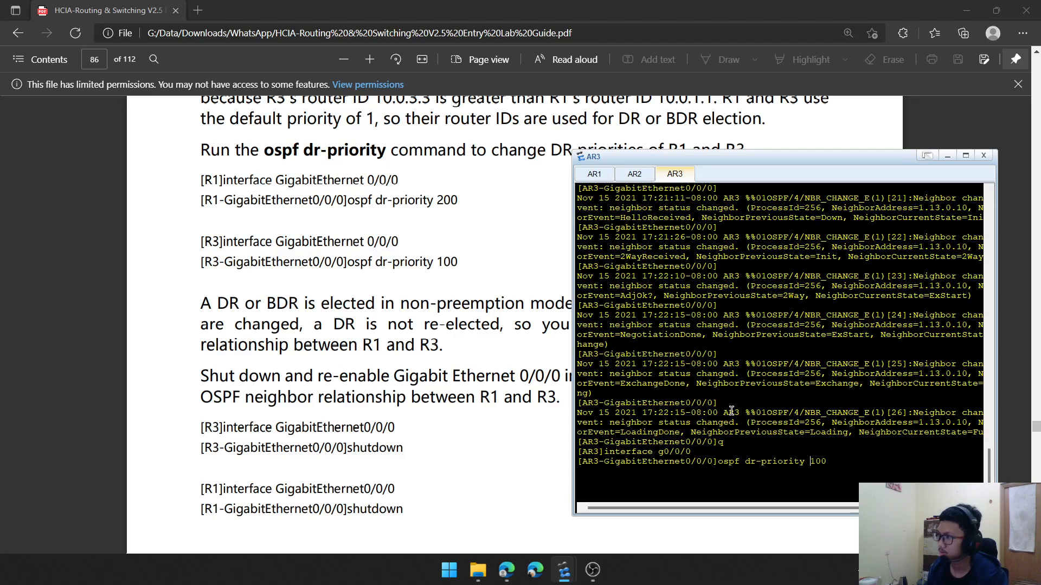
key("Return")
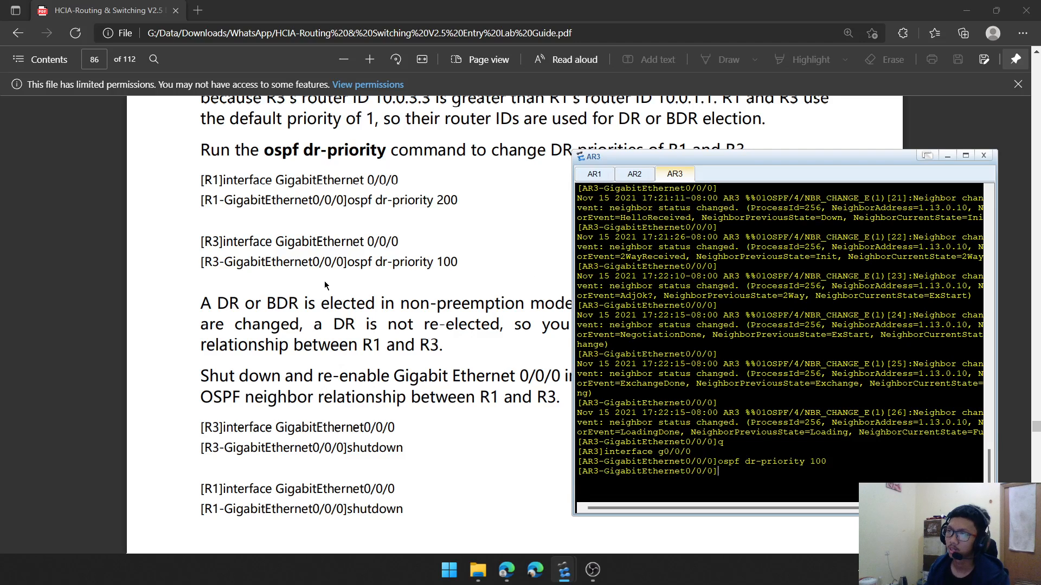
Read the guide's instructions for resetting the R1–R3 neighbor relationship and run shutdown on AR3's GigabitEthernet0/0/0
scroll(325, 284, "down", 3)
scroll(325, 285, "up", 6)
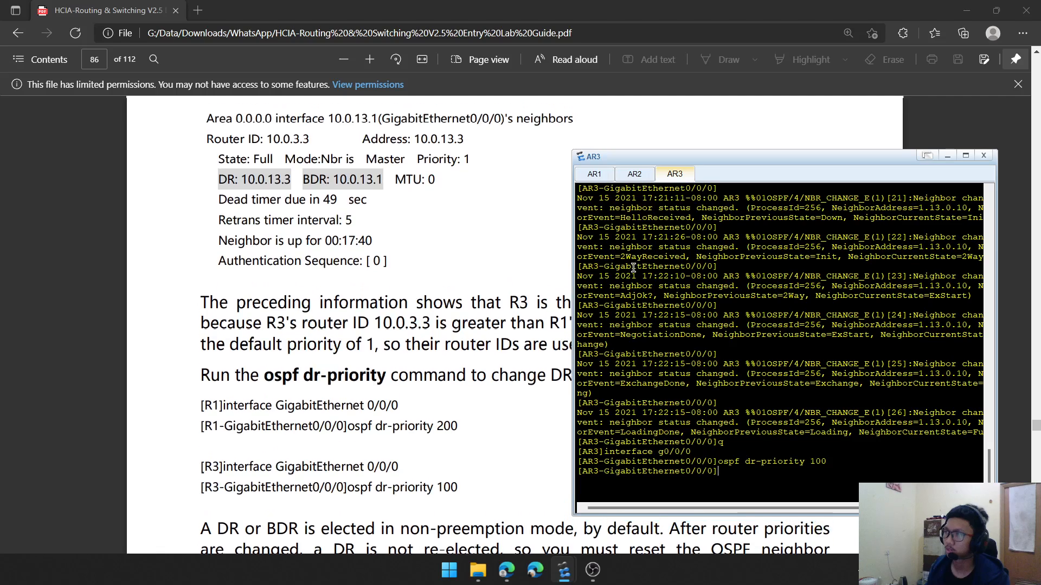
left_click_drag(693, 160, 0, 144)
scroll(610, 285, "down", 1)
scroll(610, 285, "down", 1)
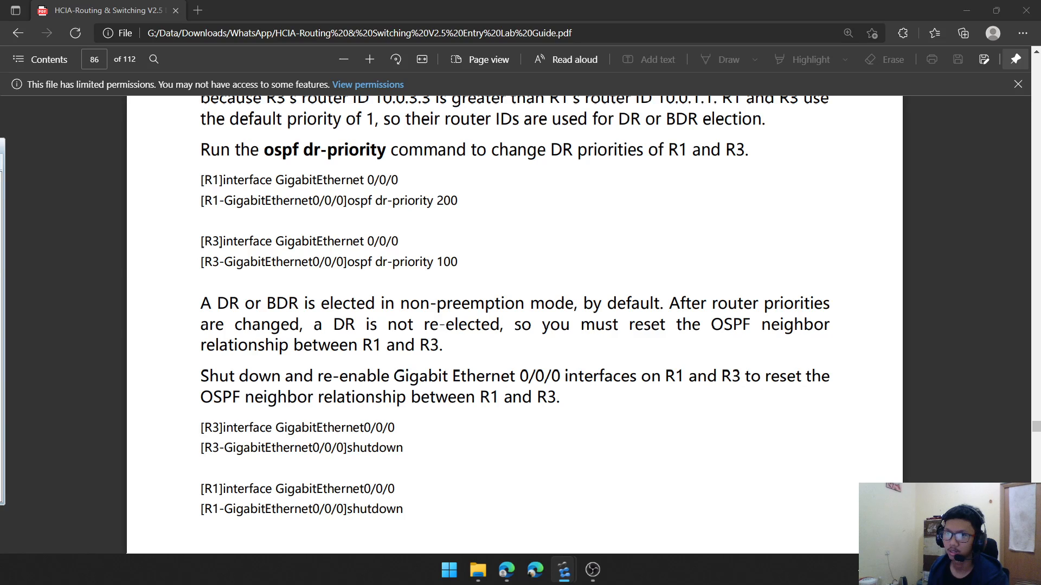
left_click_drag(2, 146, 677, 88)
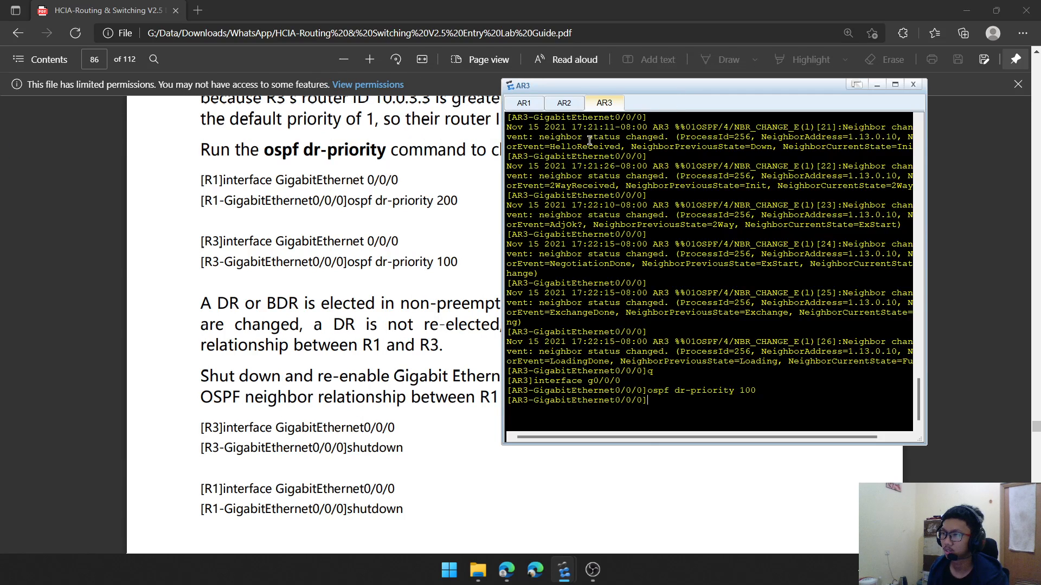
type("sh")
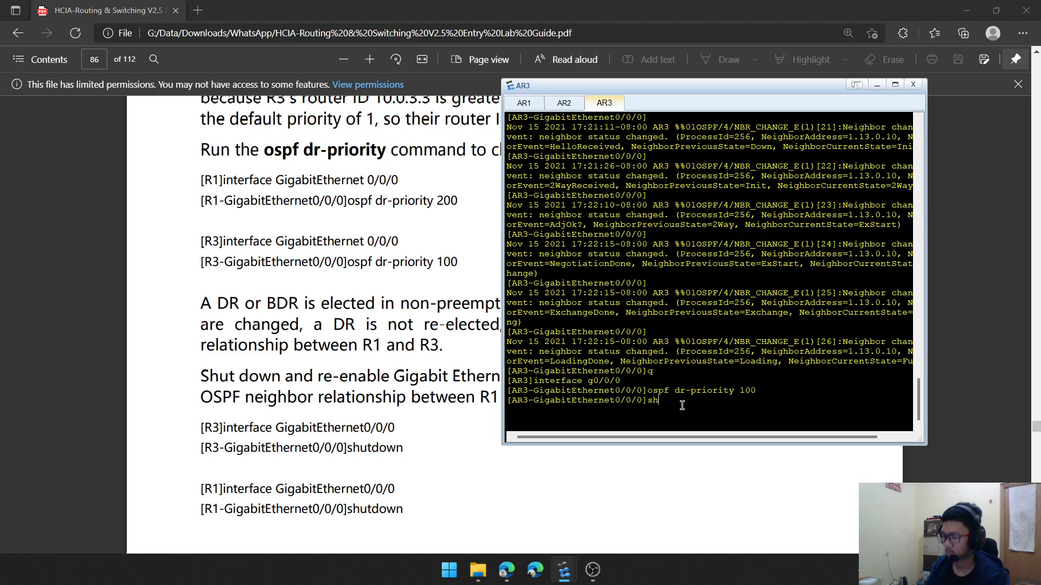
type("utd")
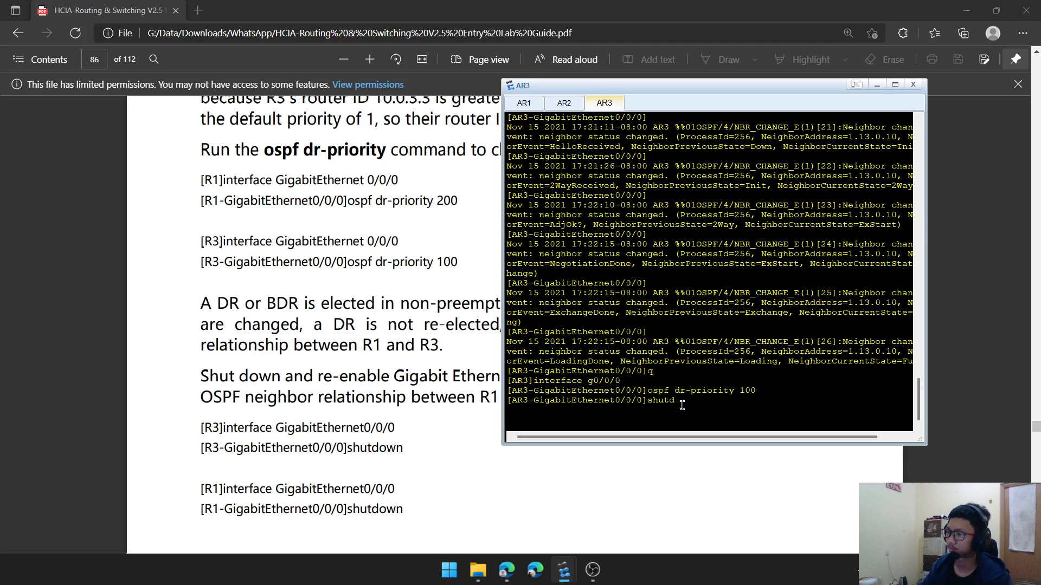
type("onw")
key("Return")
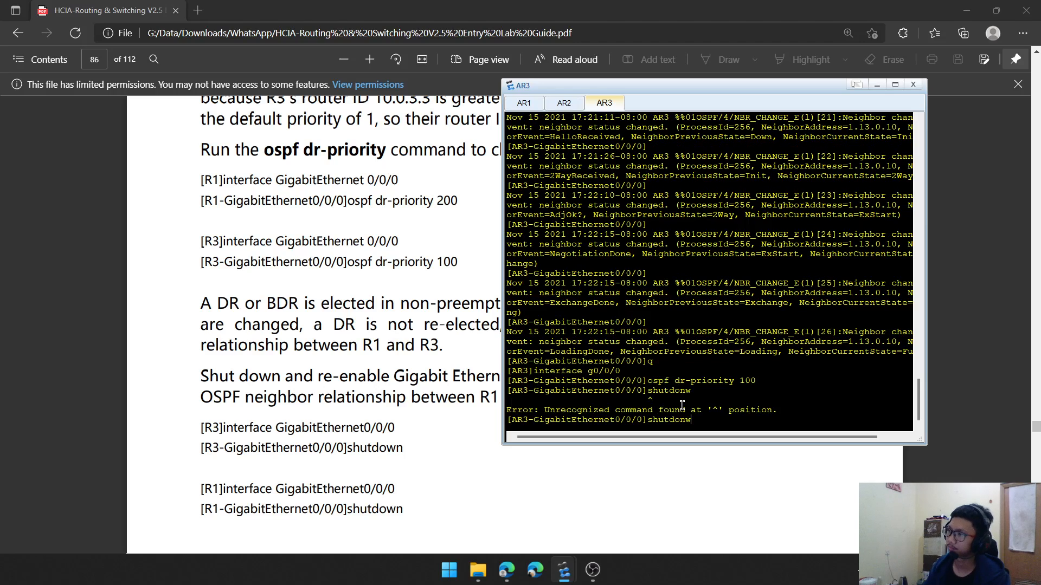
key("BackSpace")
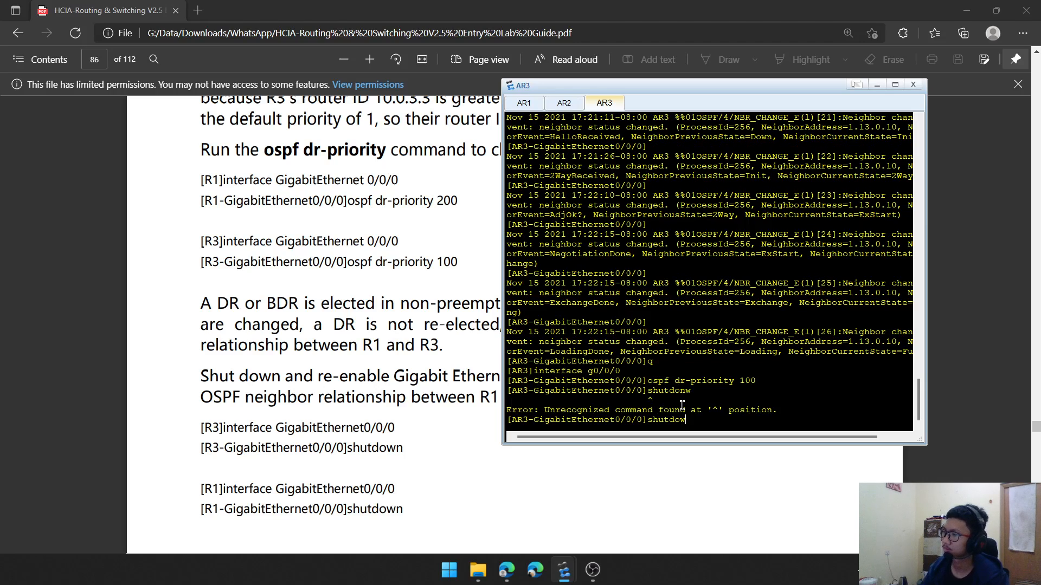
type("n")
key("Return")
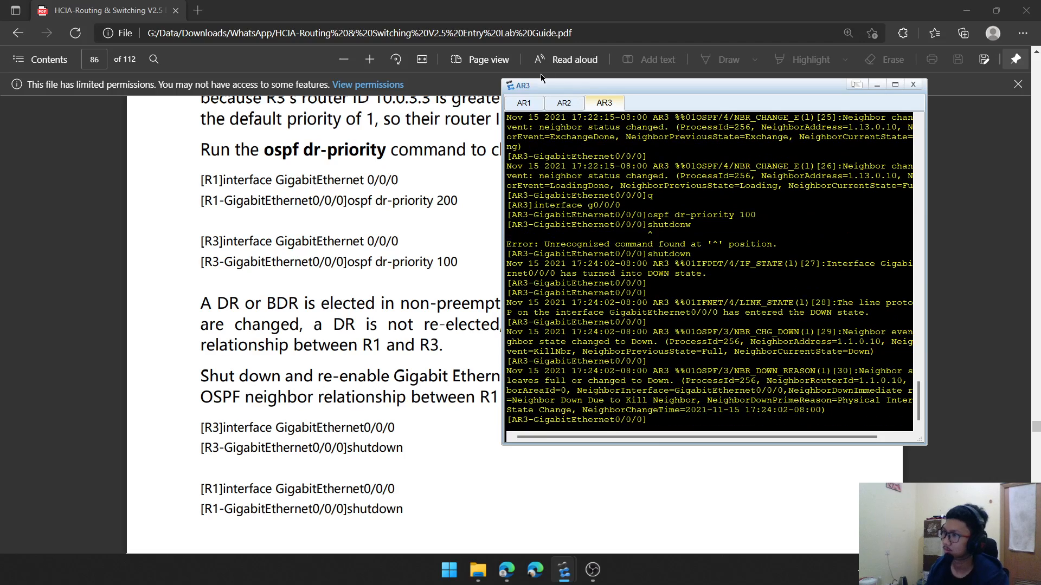
Restart AR1's GigabitEthernet0/0/0 by running shutdown and undo shutdown, as the guide specifies
left_click(524, 104)
type("s")
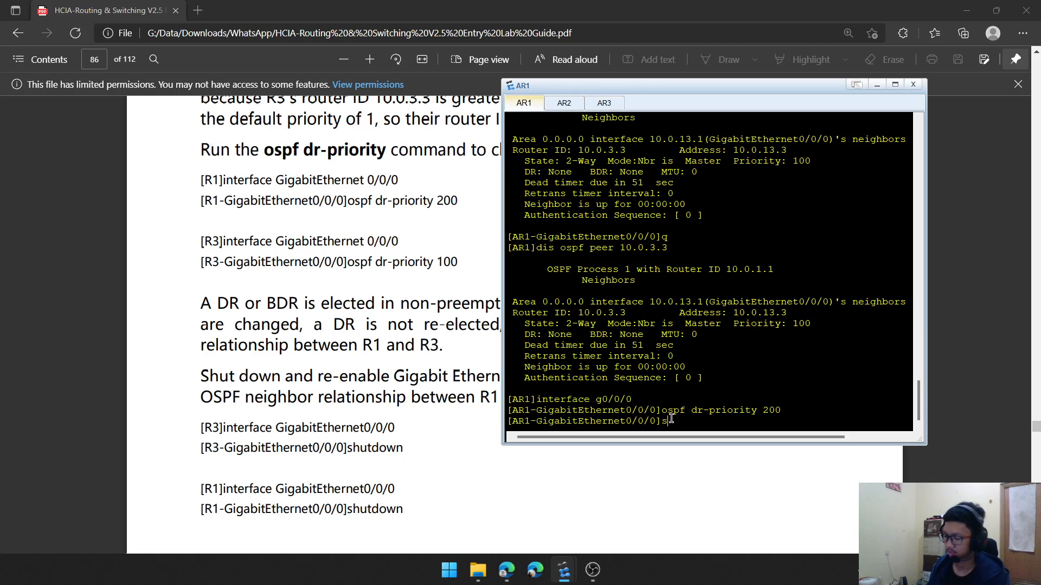
type("hutdown")
key("Return")
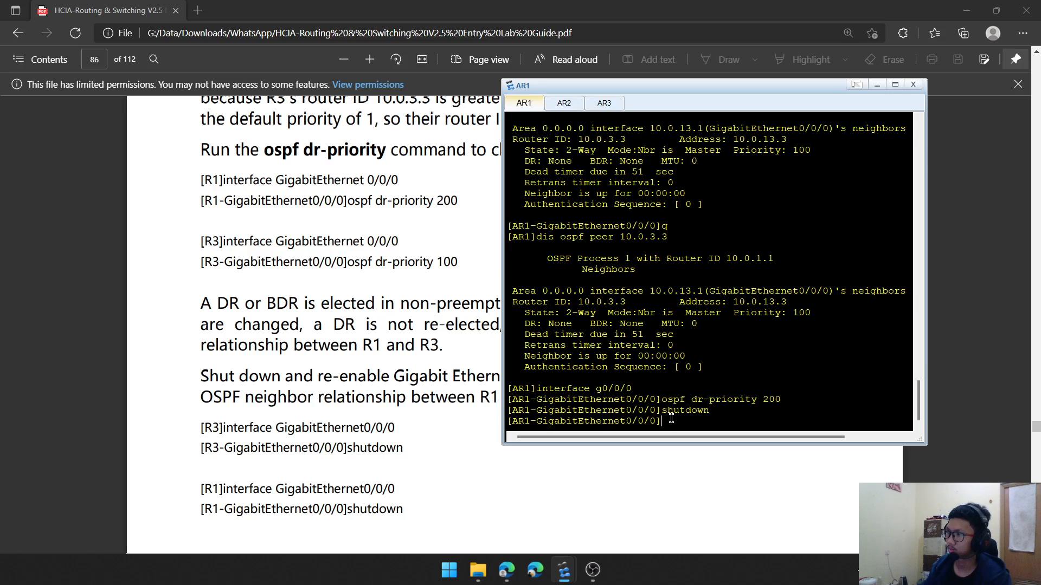
scroll(244, 394, "down", 10)
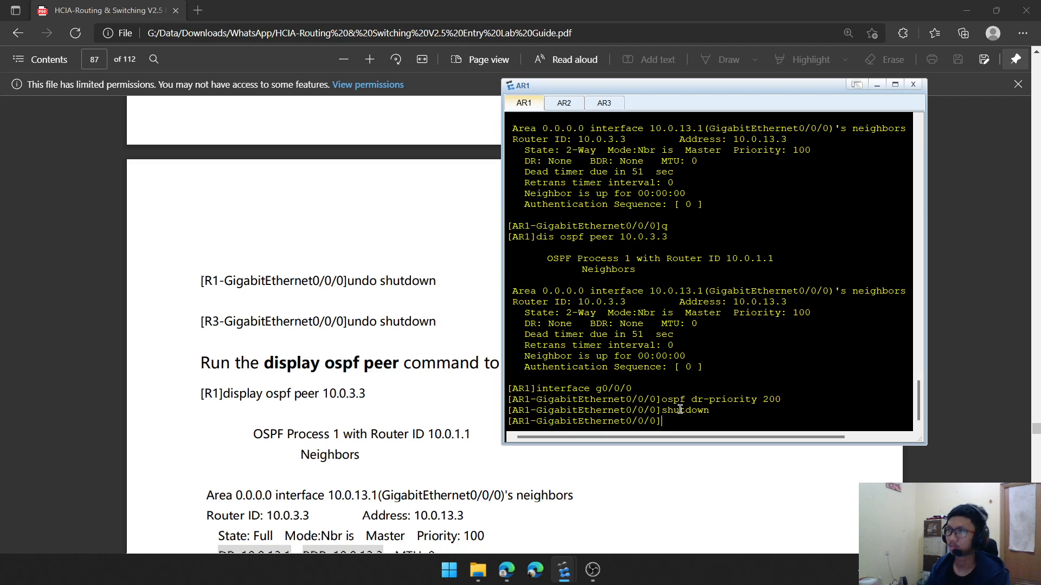
type("undo shutdown")
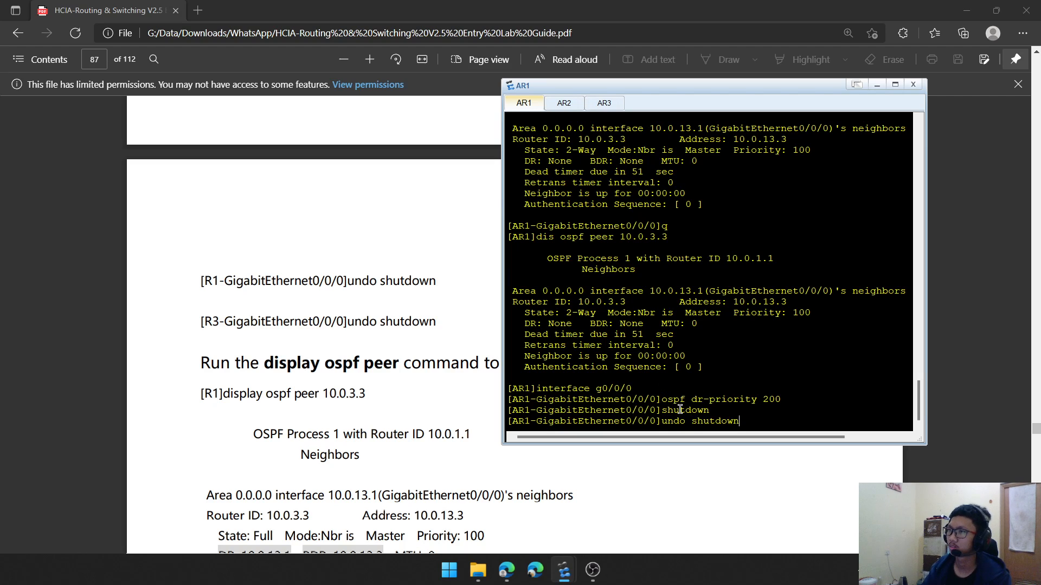
key("Return")
Re-enable AR3's GigabitEthernet0/0/0 with undo shutdown
scroll(265, 347, "up", 6)
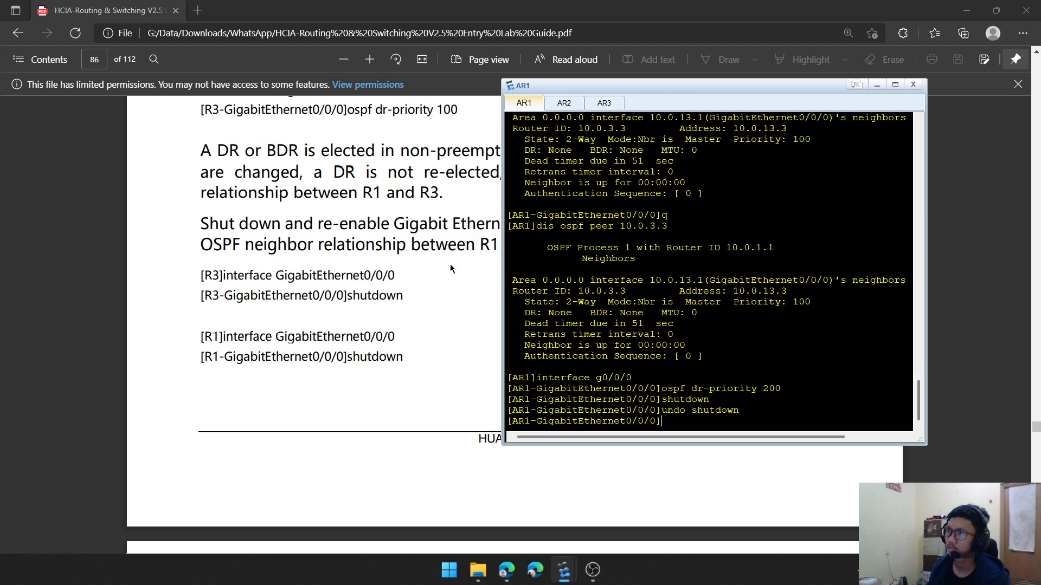
left_click(600, 106)
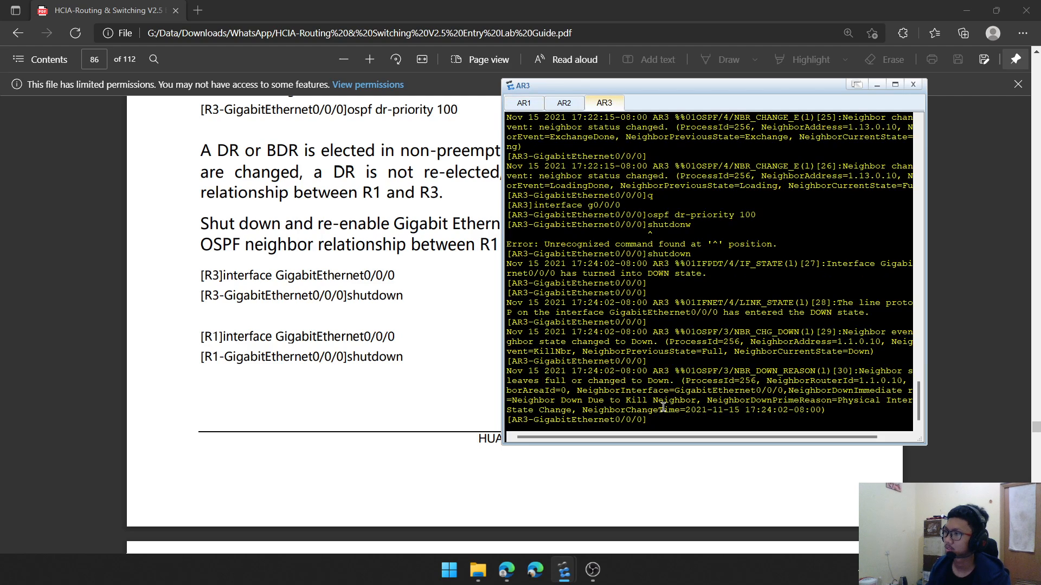
type("undo shu")
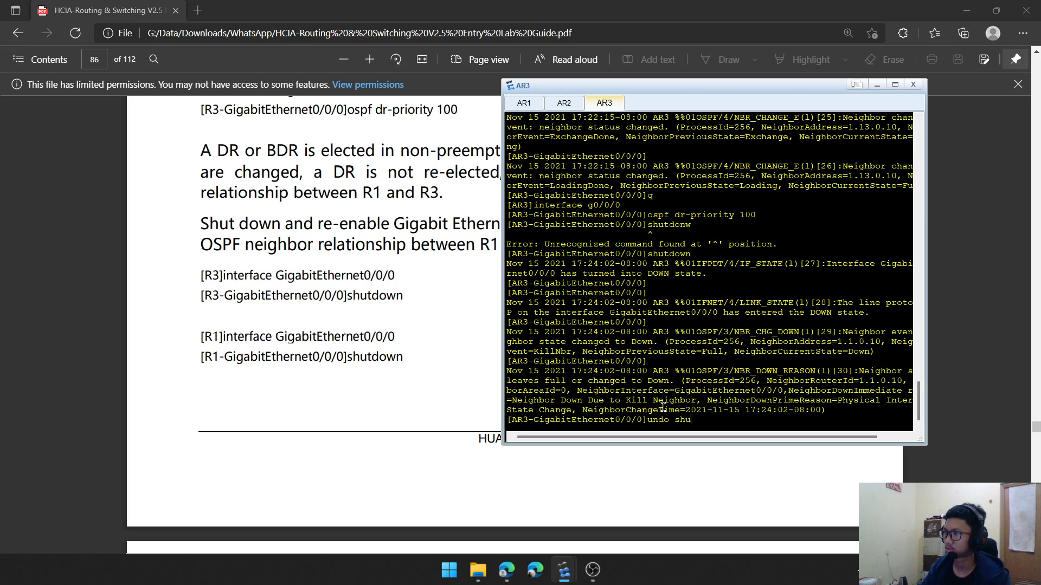
type("td")
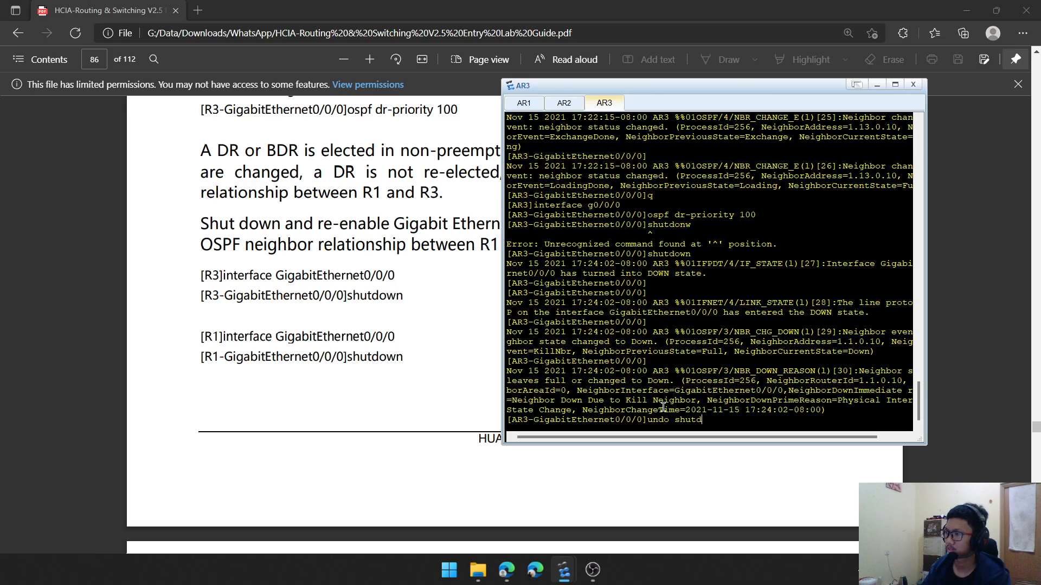
type("own")
key("Return")
Leave AR1's interface view with q and run display ospf peer 10.0.3.3 from the system view
scroll(474, 330, "down", 6)
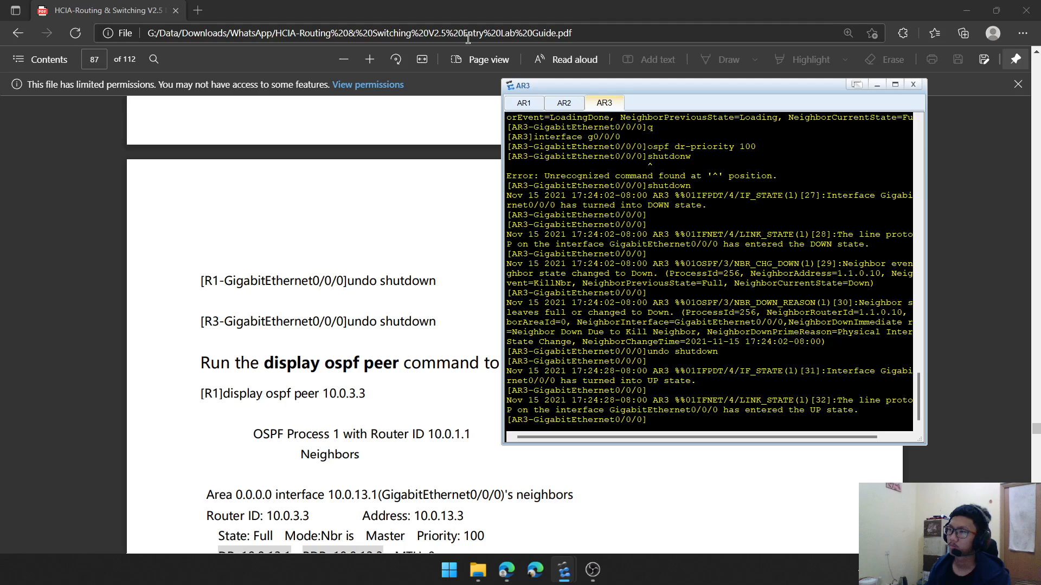
left_click(524, 104)
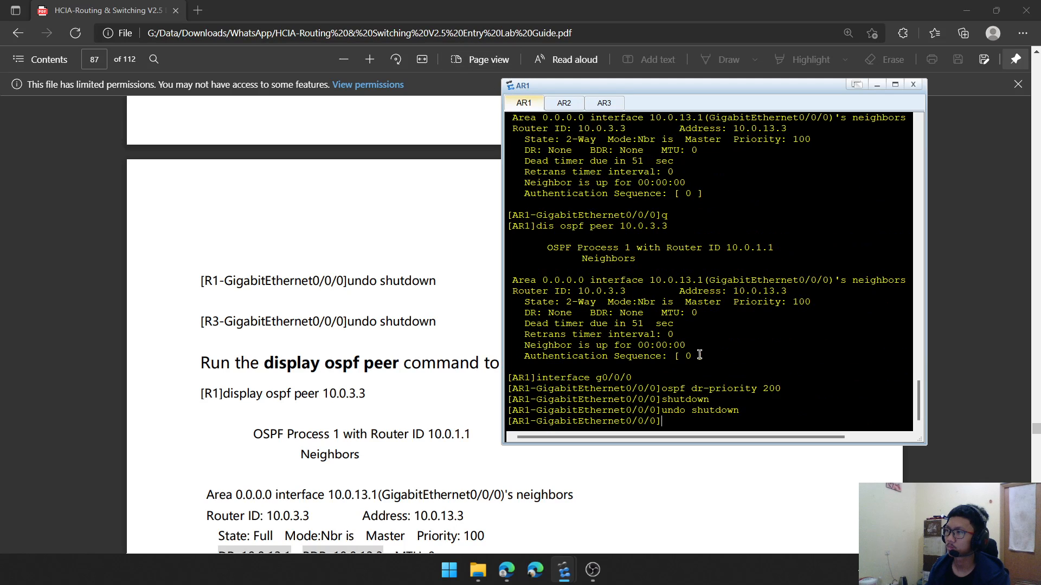
type("q")
key("Return")
type("di")
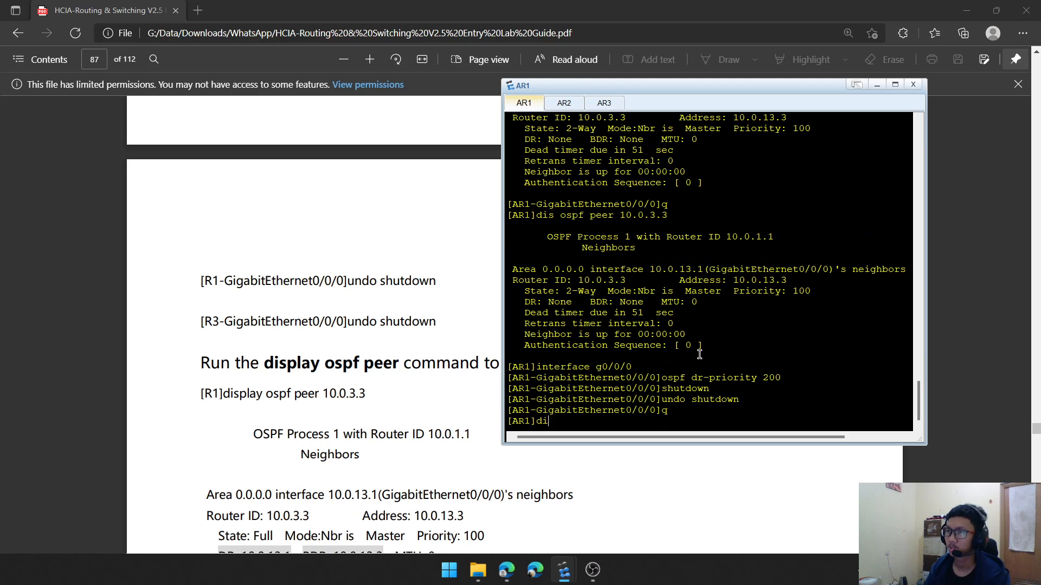
type("splay ospf")
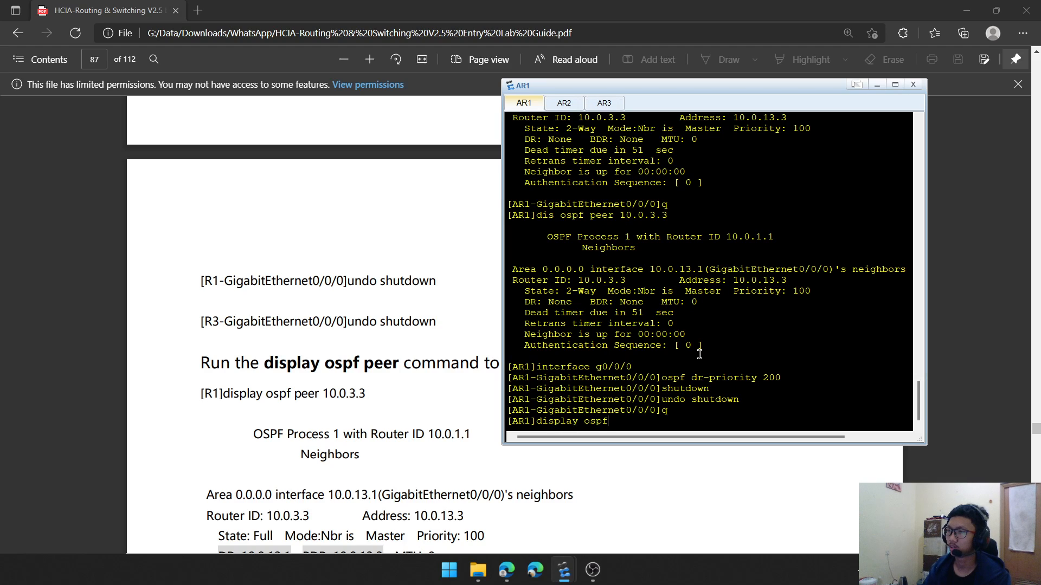
type(" peer 10")
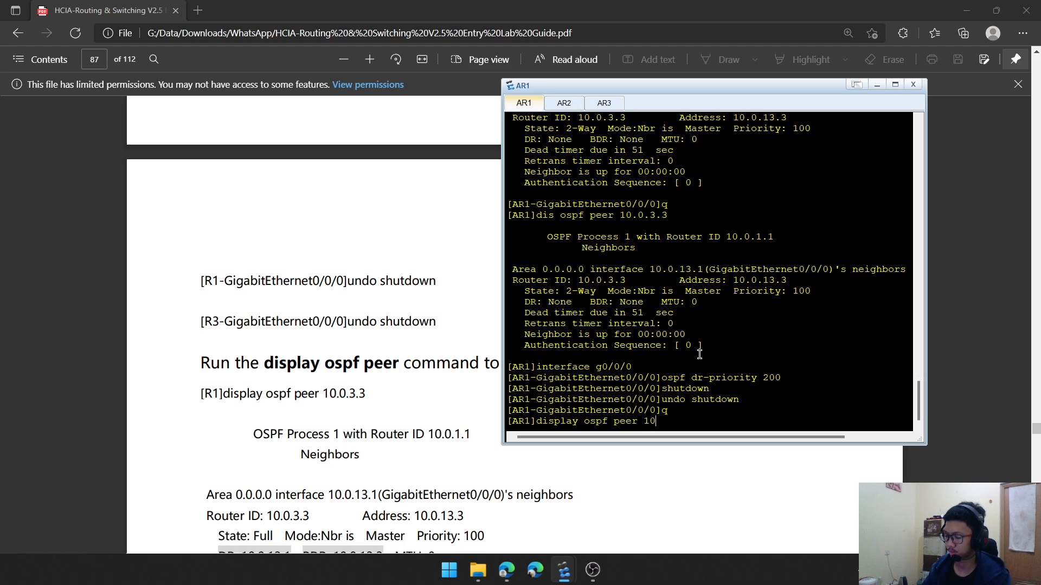
type(".0.3.3")
key("Return")
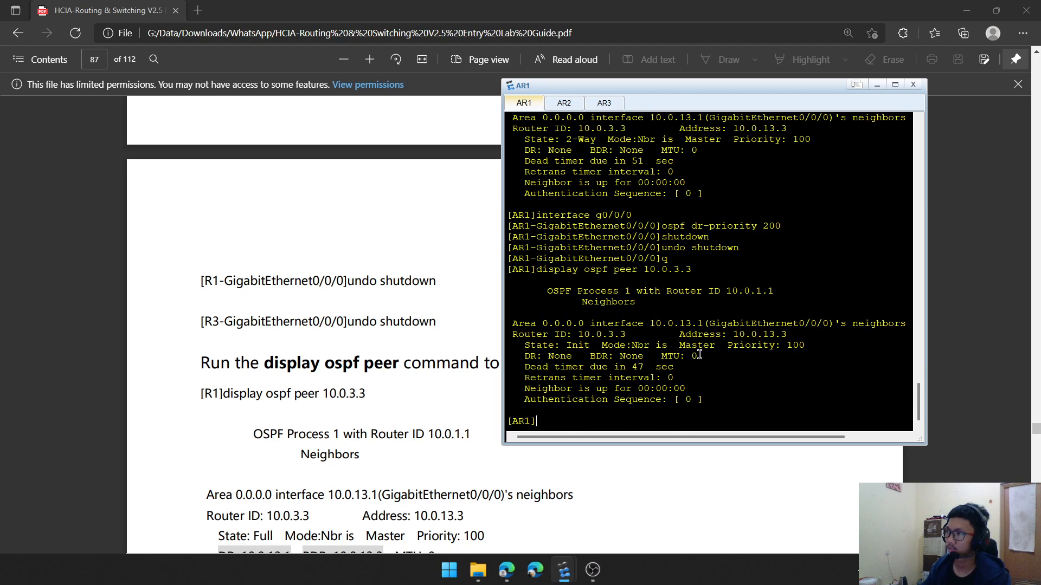
Compare AR1's DR and BDR output with the guide's expected result and continue to the Final Configuration section
scroll(371, 325, "down", 5)
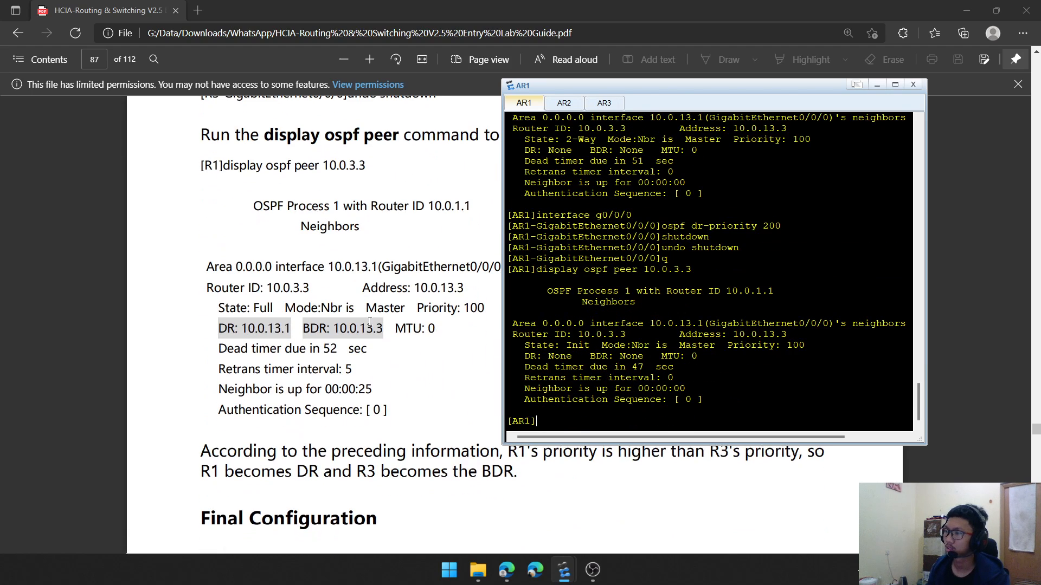
scroll(368, 319, "down", 1)
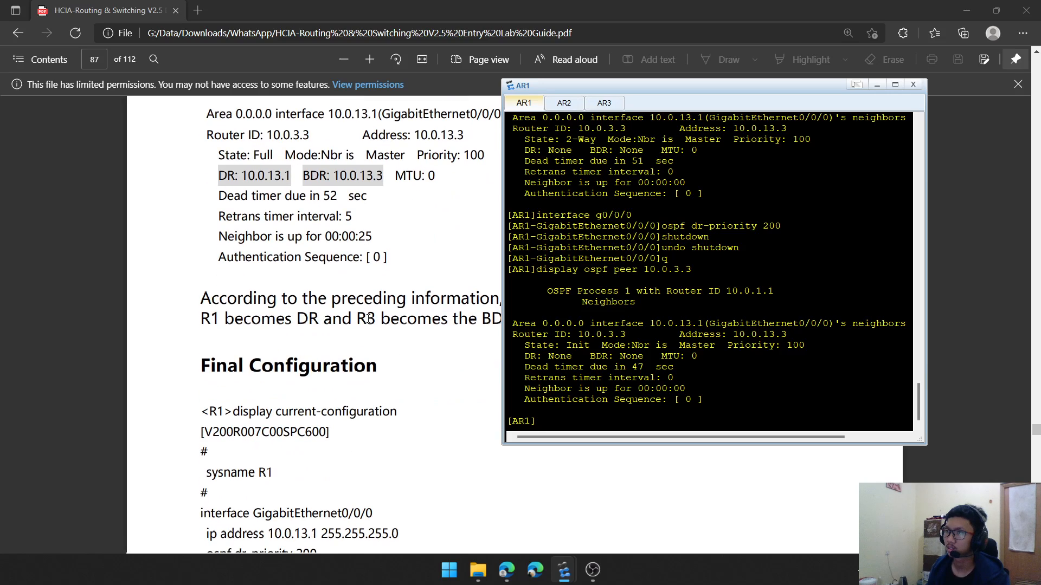
scroll(368, 319, "down", 1)
scroll(368, 319, "down", 1)
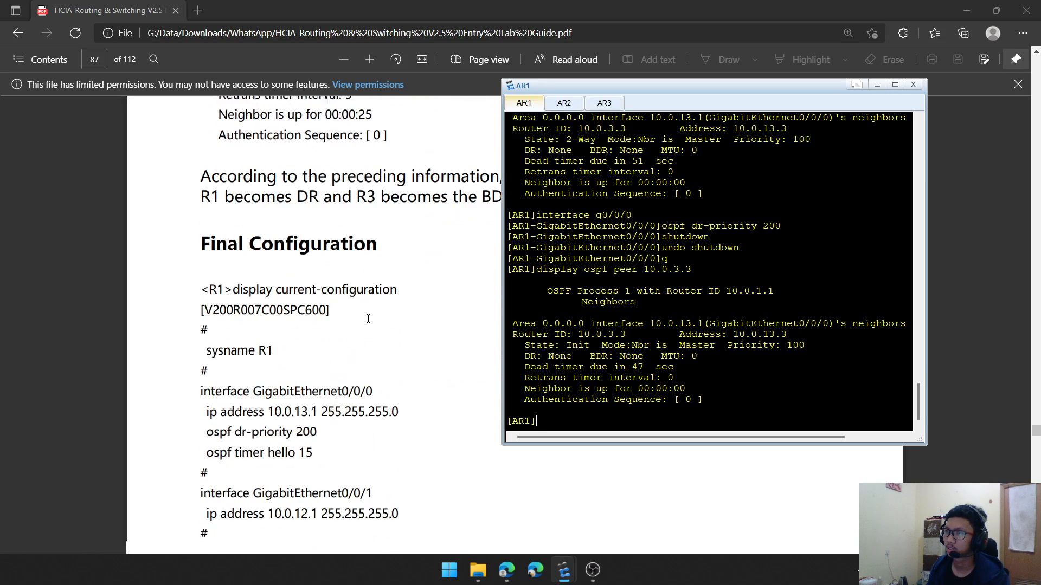
Run display current-configuration on AR1 from the system view, following the guide's Final Configuration section
scroll(339, 329, "down", 1)
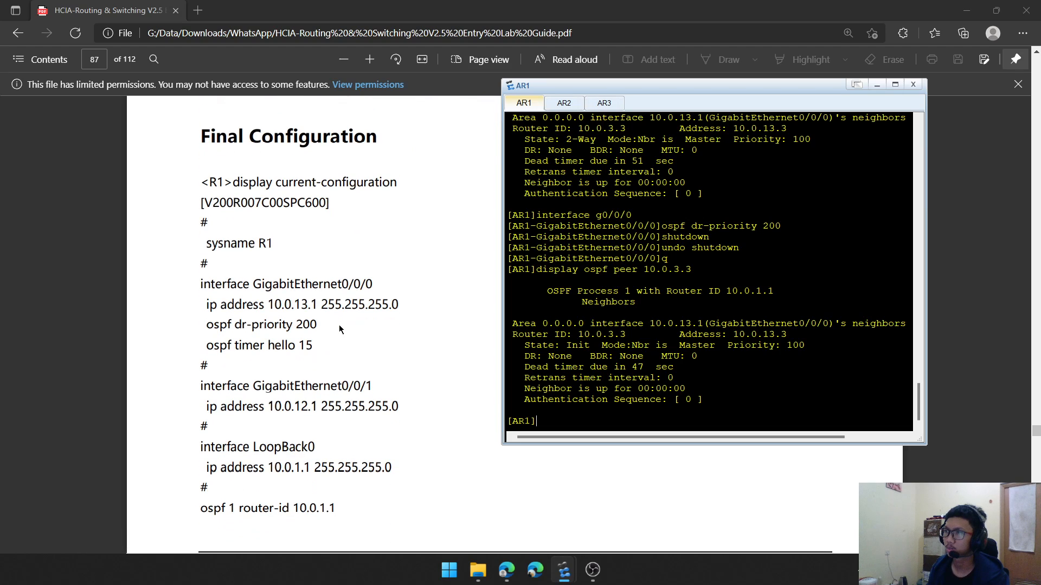
type("disp")
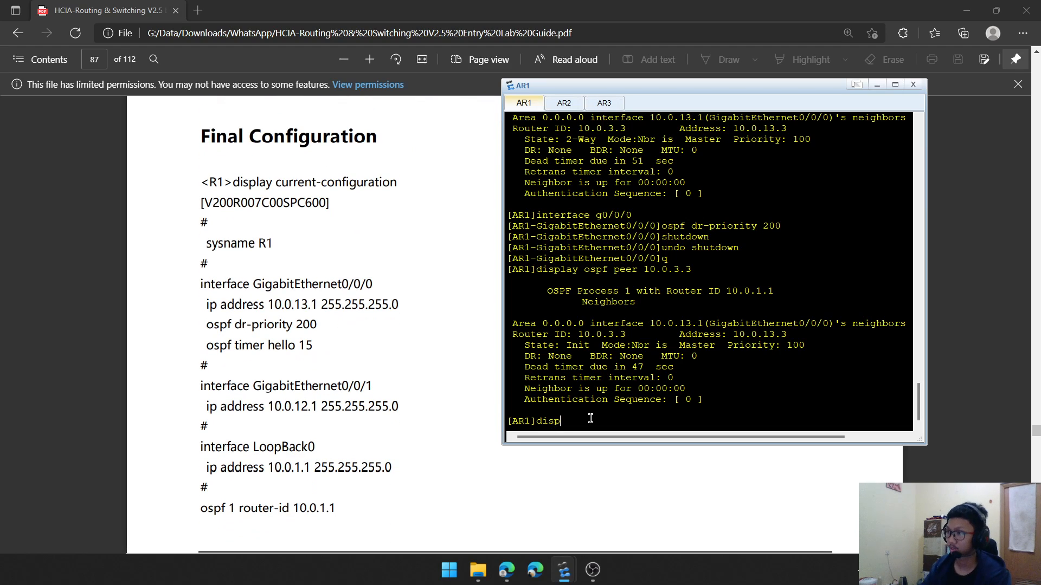
type("lay current")
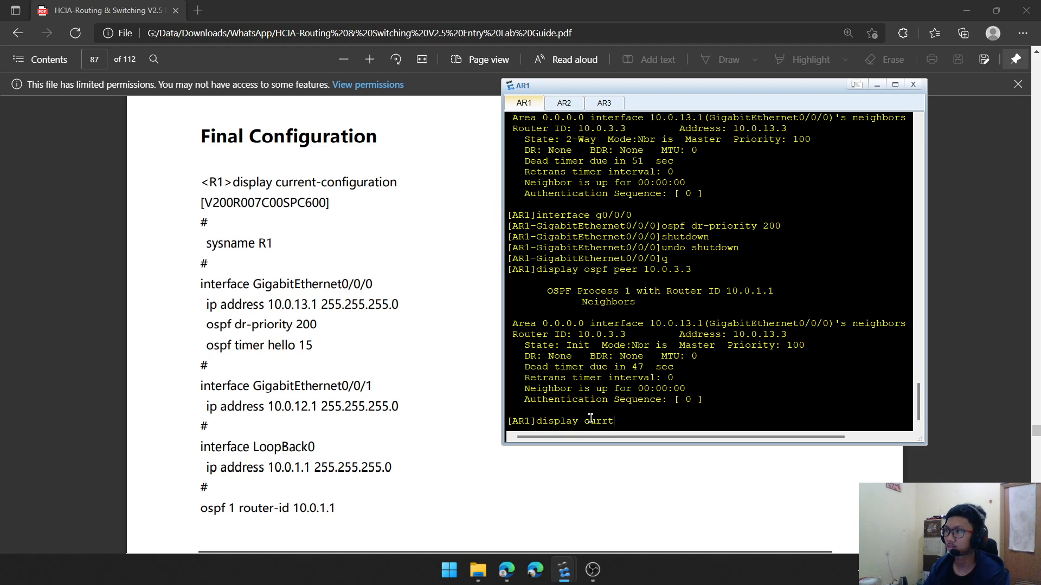
type("-c")
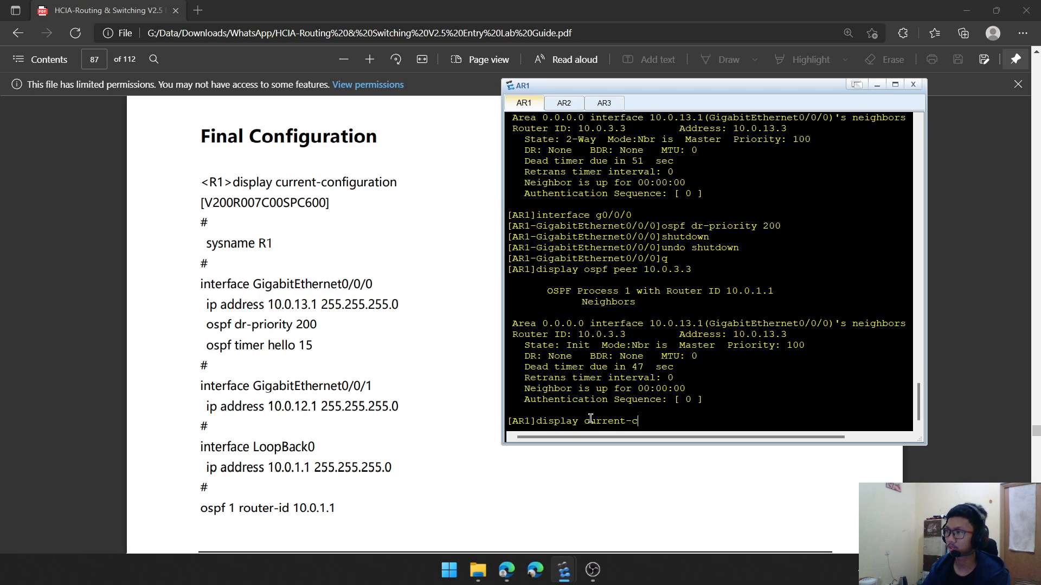
type("onfiguration")
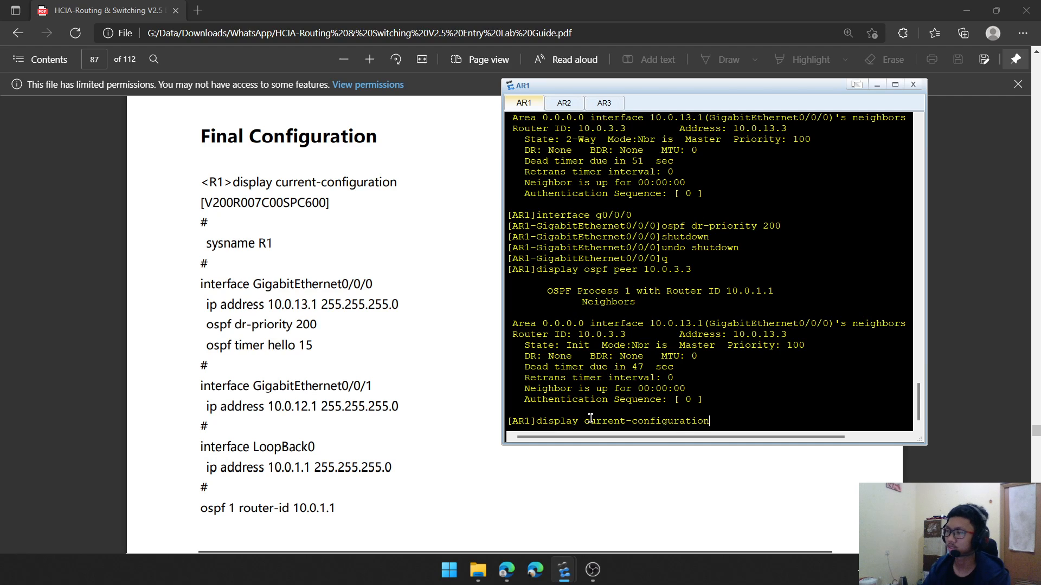
key("Return")
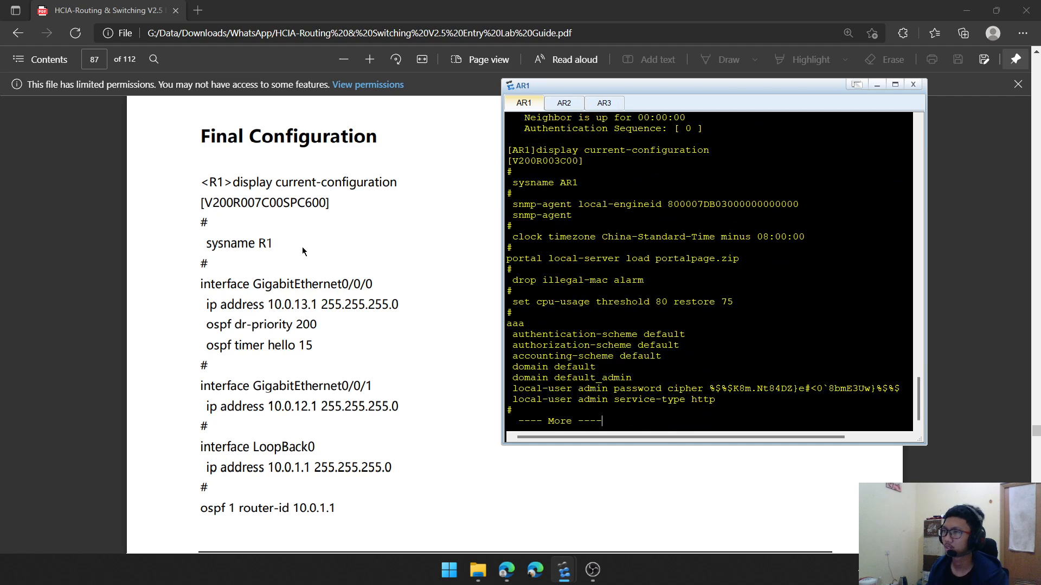
Page through AR1's current configuration to the end and compare it with the guide's R1 final configuration
key("Return")
key("Return")
key("Return")
key("Return")
key("Return")
key("Return")
key("Return")
key("Return")
key("Return")
key("Return")
key("Return")
key("Return")
key("Return")
key("Return")
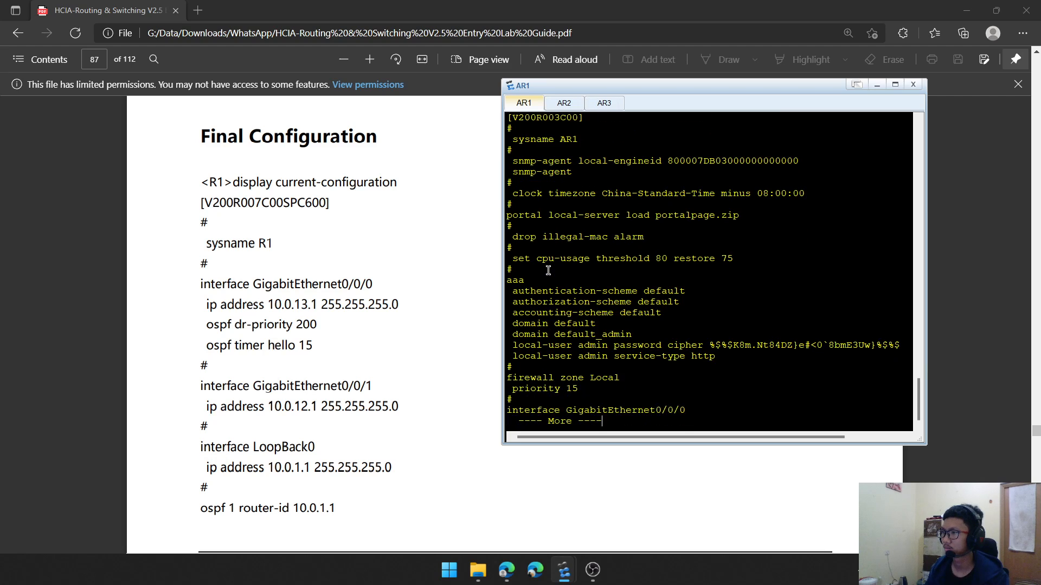
key("Return")
key("Return")
key("Return")
key("Return")
key("Return")
key("Return")
key("Return")
key("Return")
key("Return")
key("Return")
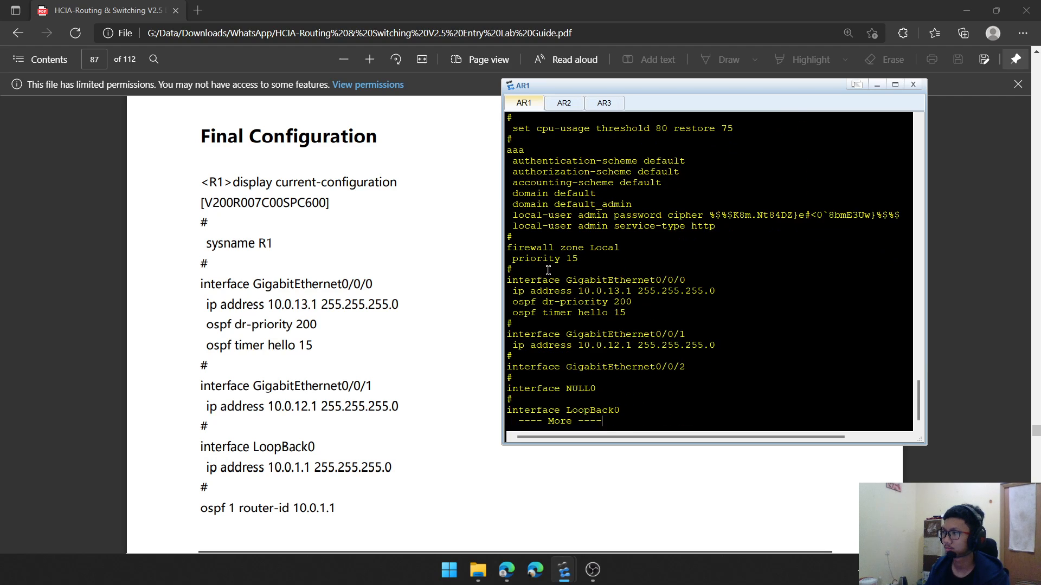
key("Return")
key("Return")
key("Return")
key("Return")
key("Return")
key("Return")
key("Return")
key("Return")
key("Return")
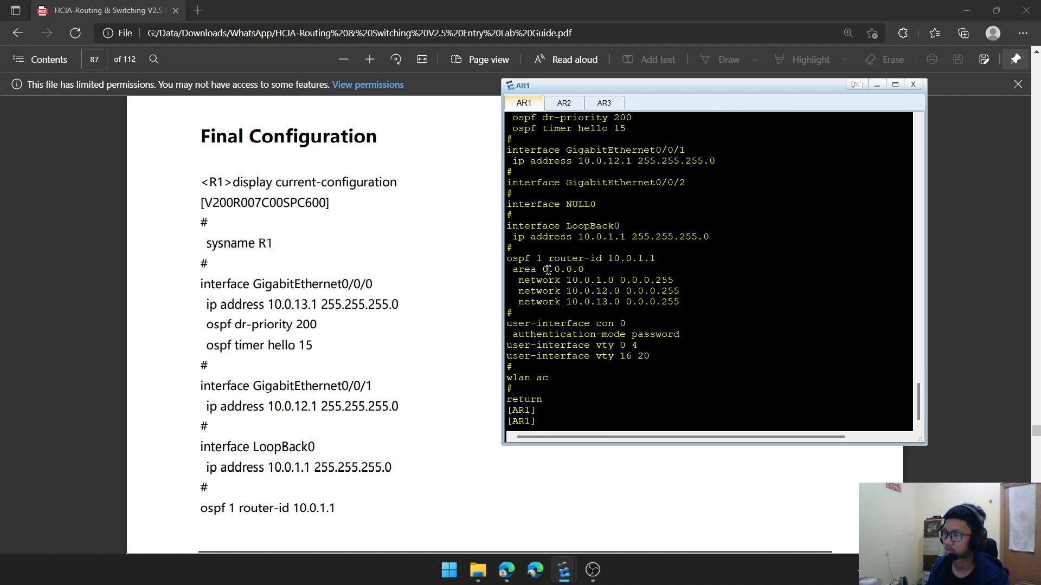
scroll(186, 261, "down", 10)
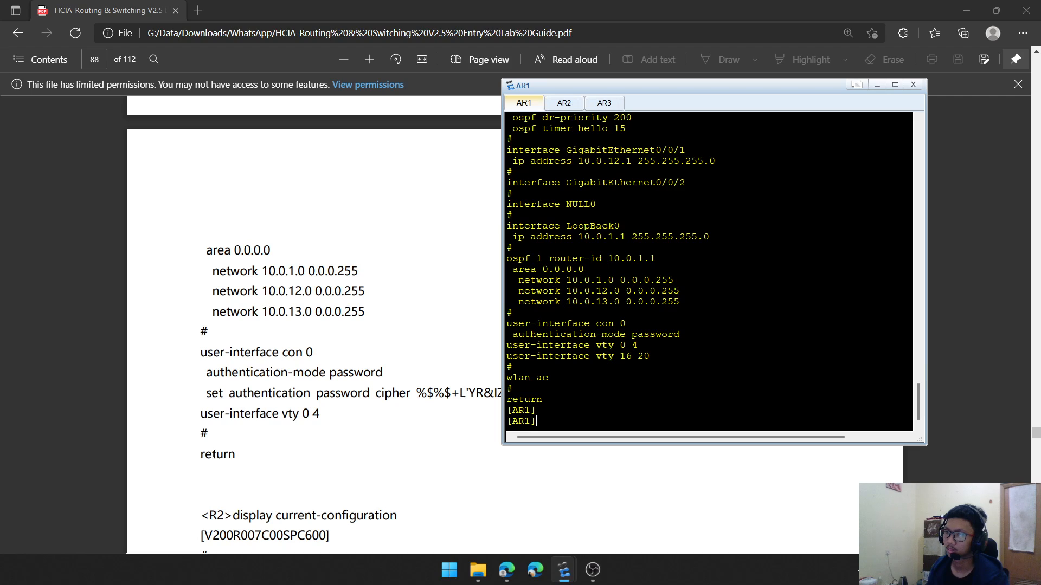
Log back on to AR2's timed-out console and run display current-configuration, as in the guide's R2 section
scroll(215, 455, "down", 5)
left_click(564, 103)
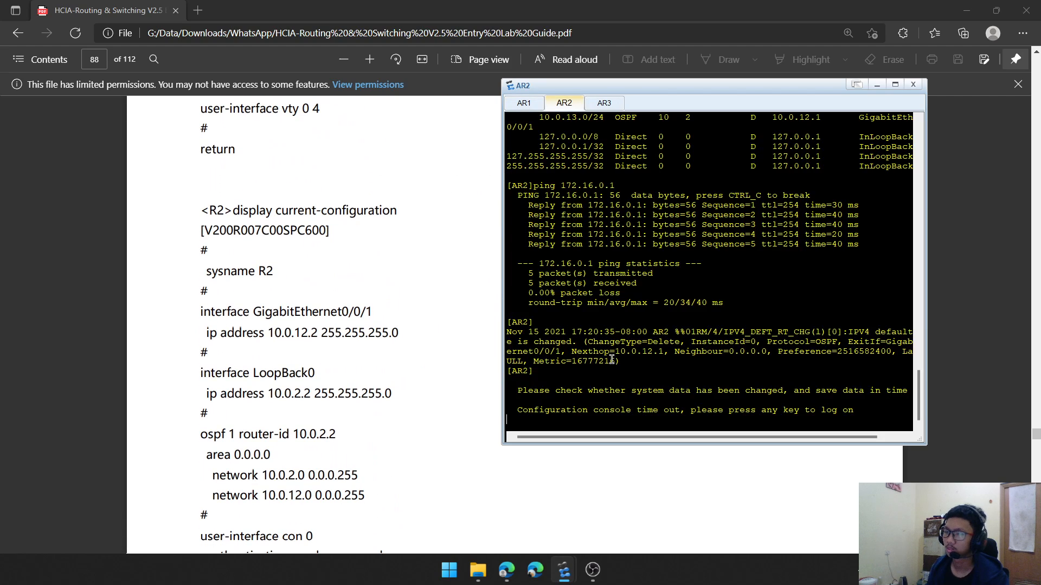
key("Return")
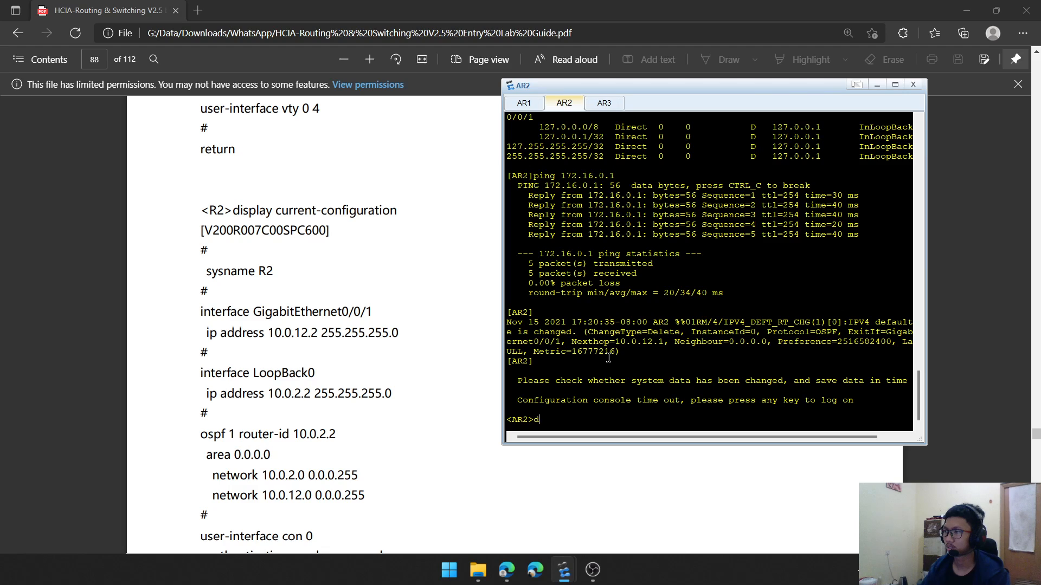
type("display curr")
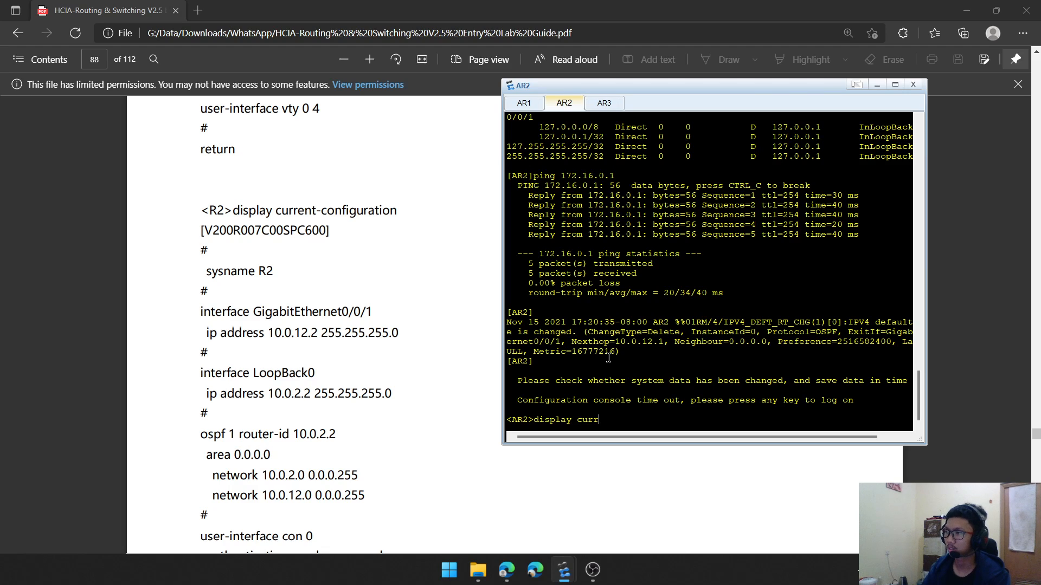
type("ent -")
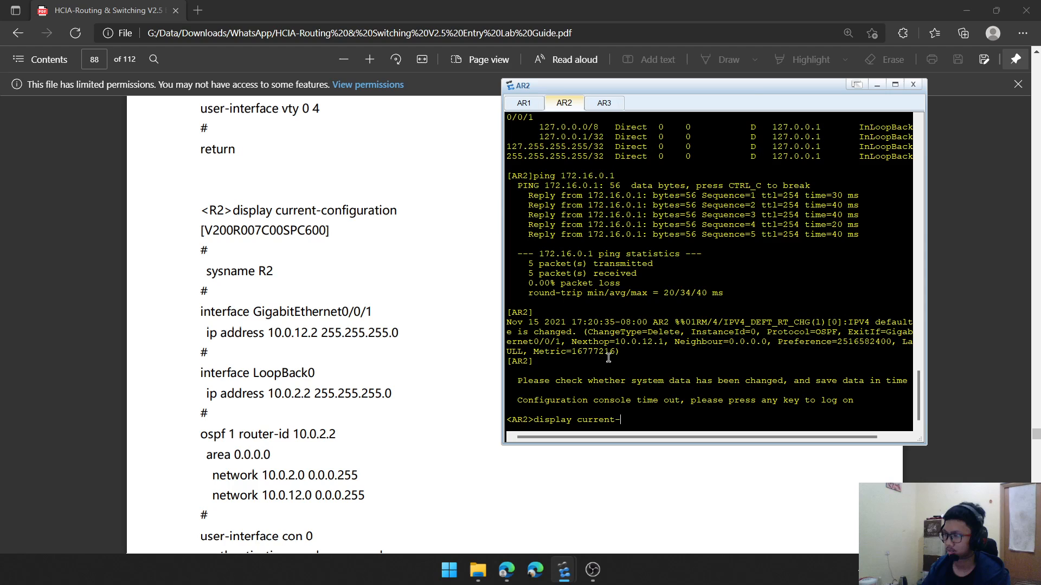
type("configuratio")
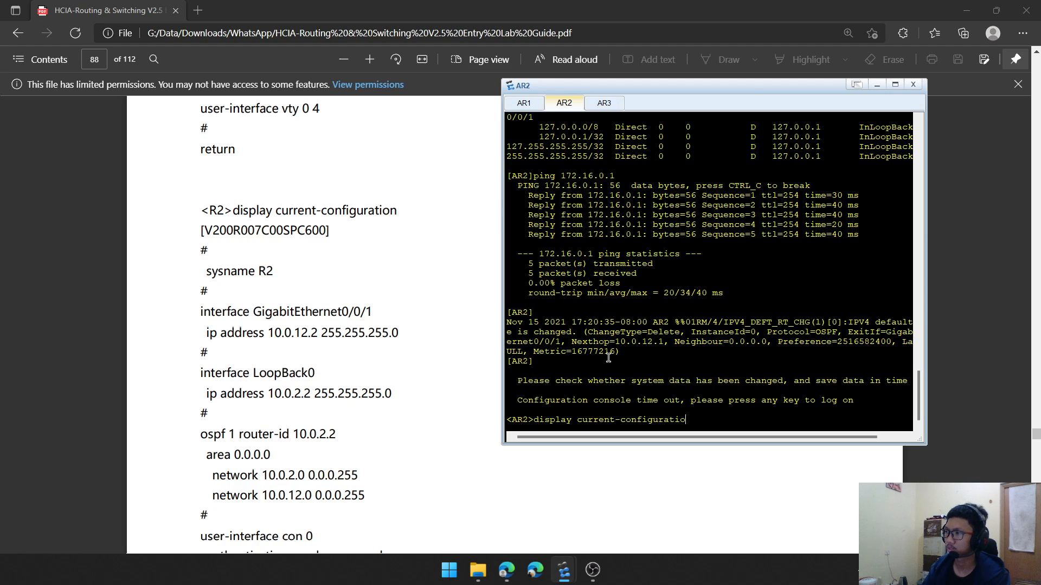
type("n")
key("Return")
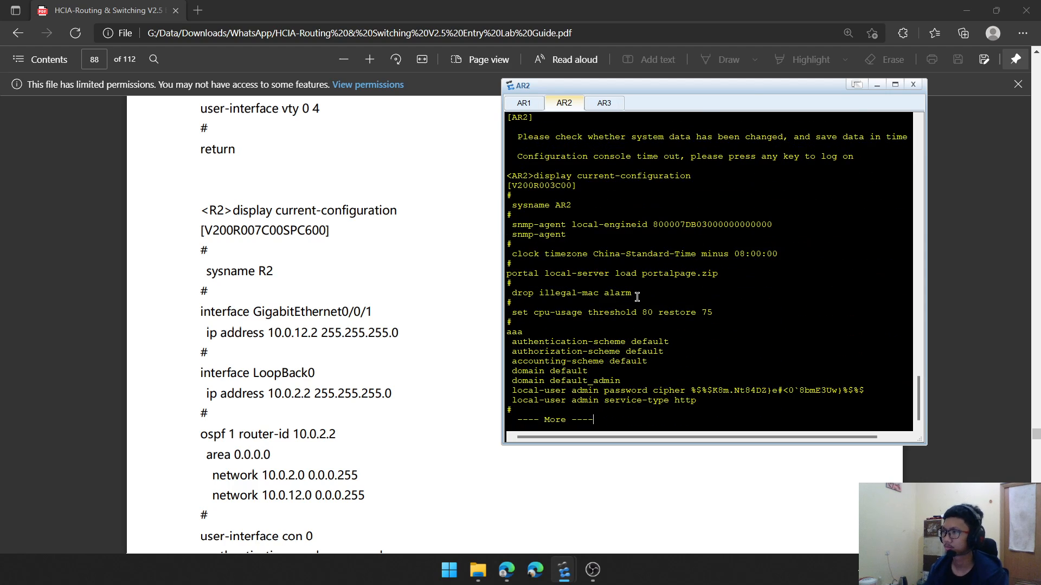
Page through AR2's current configuration output to its end
key("Return")
key("Return")
key("Return")
key("Return")
key("Return")
key("Return")
key("Return")
key("Return")
key("Return")
key("Return")
key("Return")
key("Return")
key("Return")
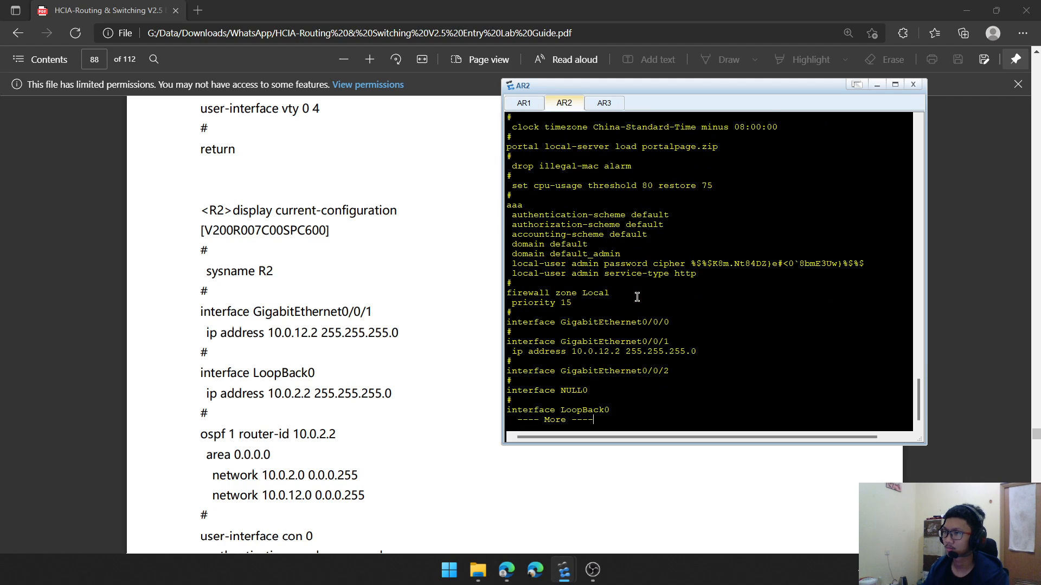
key("Return")
key("Return")
key("Return")
key("Return")
key("Return")
key("Return")
key("Return")
key("Return")
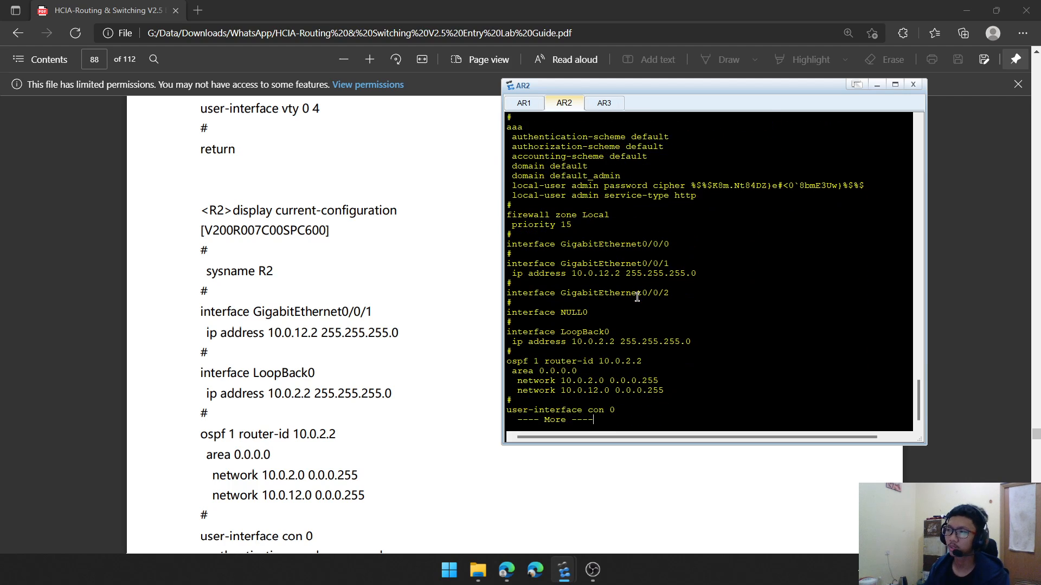
key("Return")
key("Return")
key("Return")
key("Return")
key("Return")
key("Return")
key("Return")
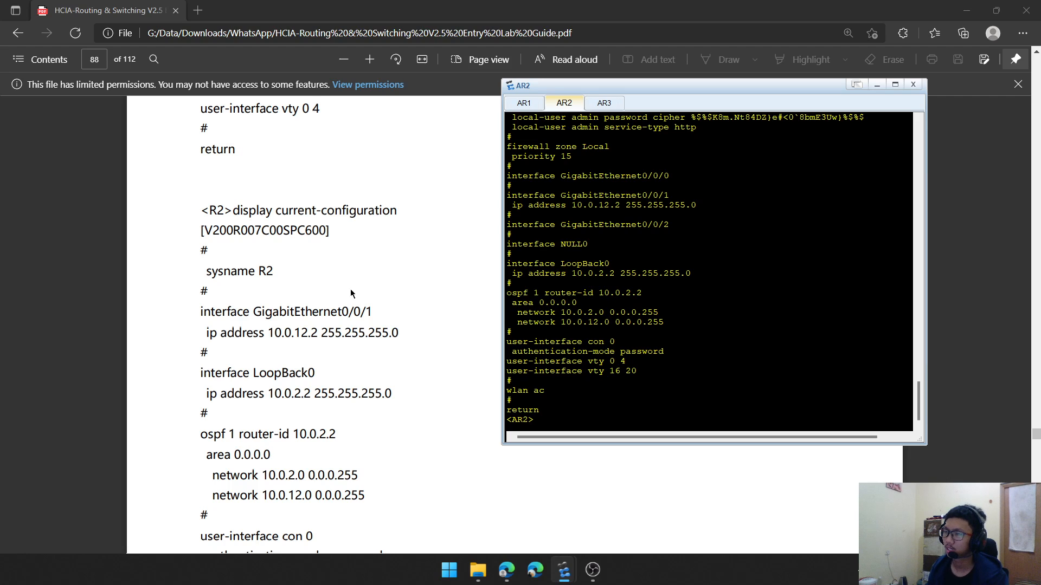
Check the guide's R2 final configuration, continue to the R3 section and switch to AR3's console
scroll(351, 294, "down", 7)
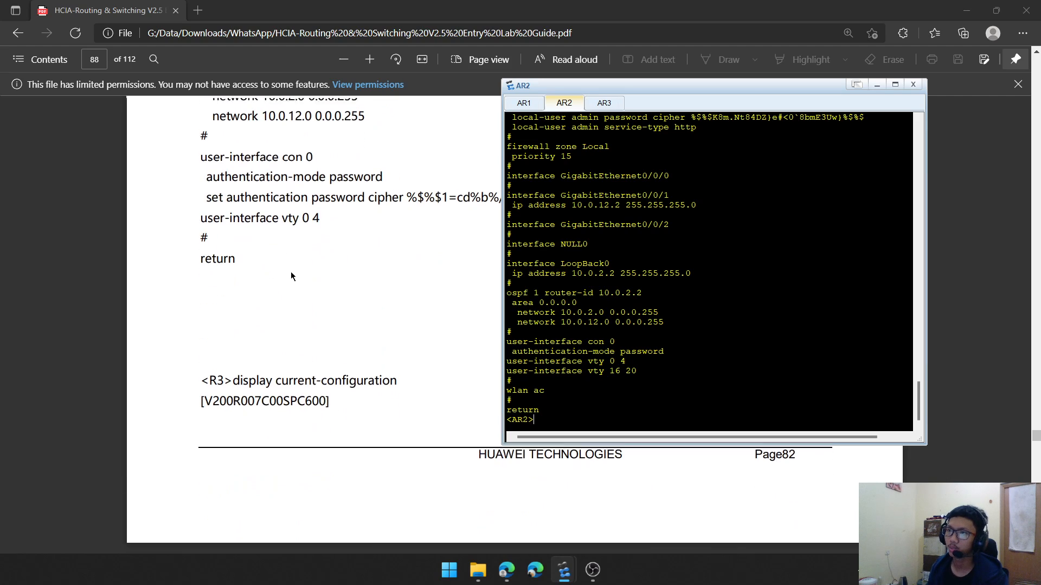
scroll(290, 272, "up", 6)
scroll(255, 298, "down", 2)
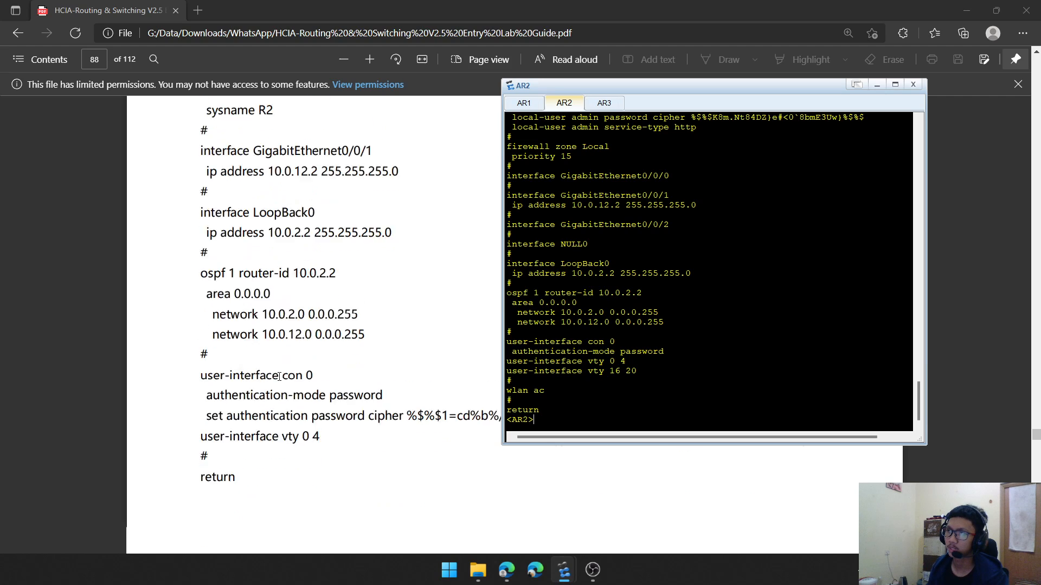
scroll(283, 371, "down", 10)
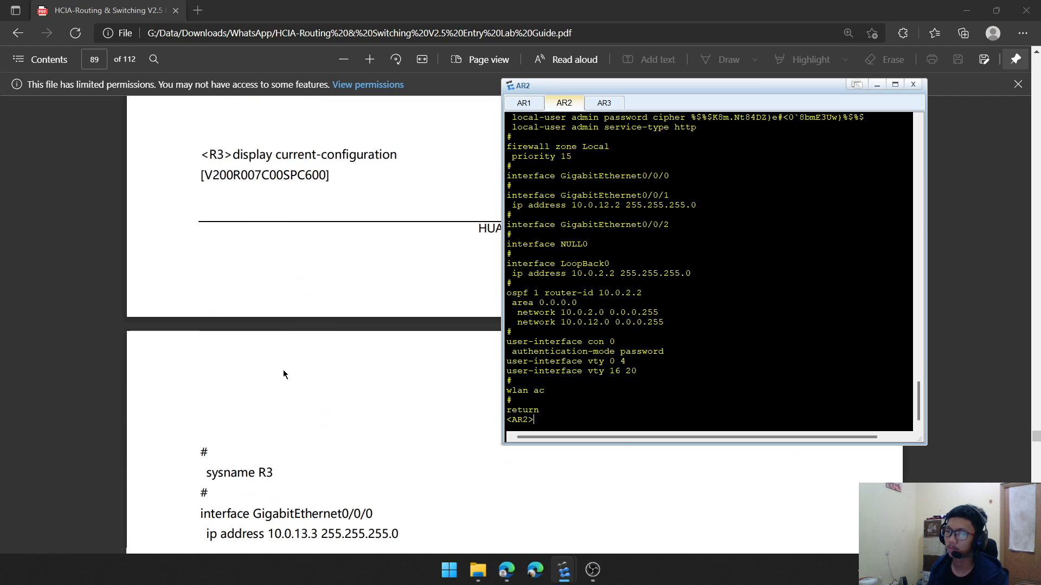
left_click(611, 102)
type("dis")
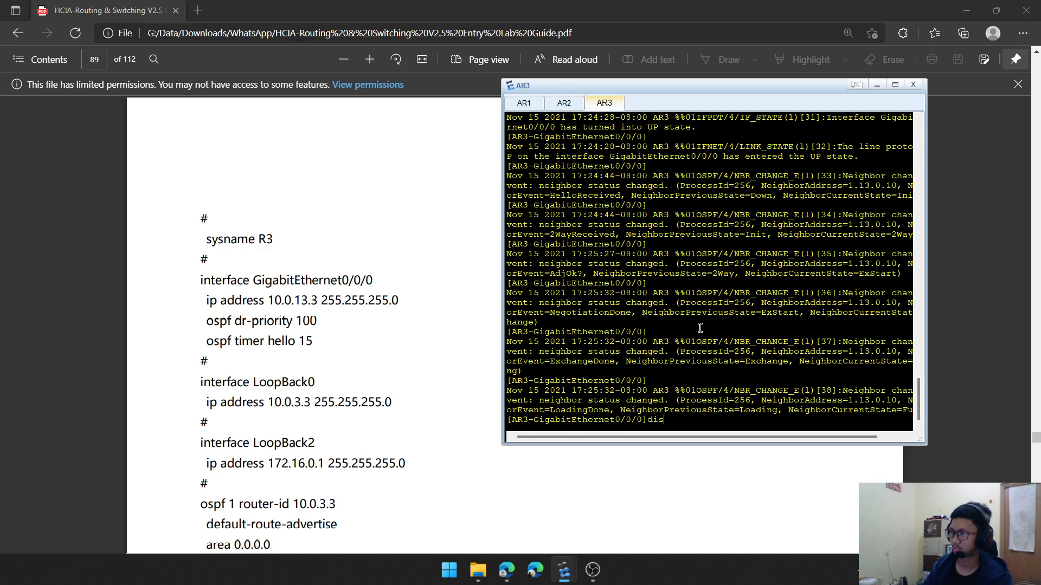
type("play cur")
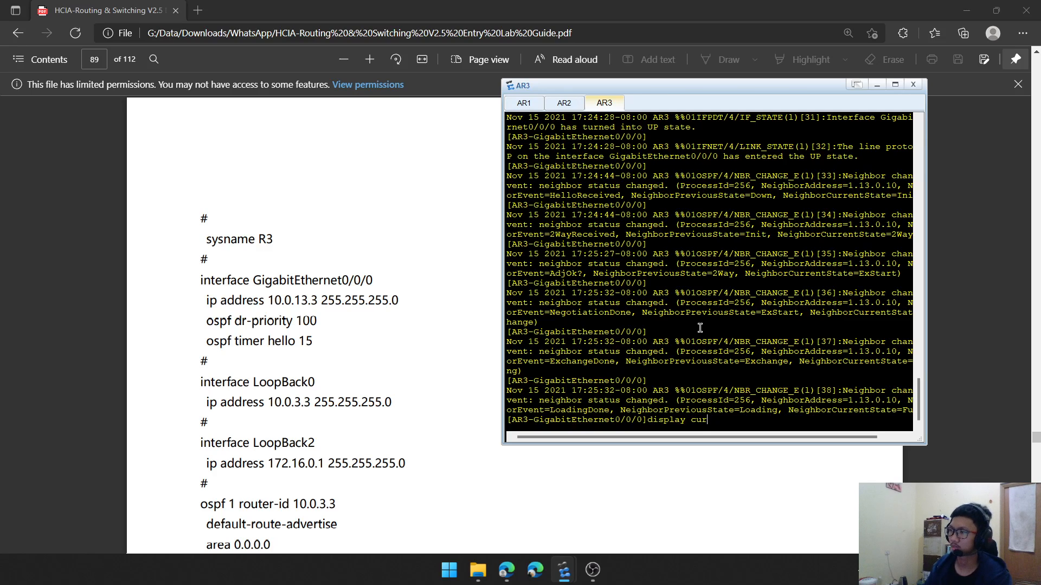
key("BackSpace")
key("BackSpace")
key("BackSpace")
key("BackSpace")
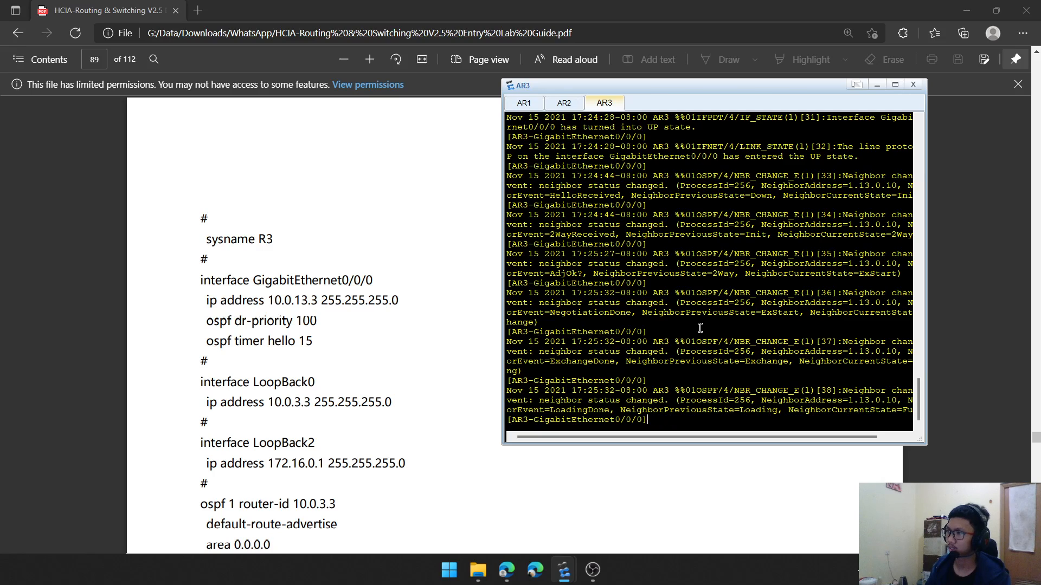
Leave AR3's GigabitEthernet0/0/0 view with q and run display current-configuration from the system view
type("q")
key("Return")
type("display ")
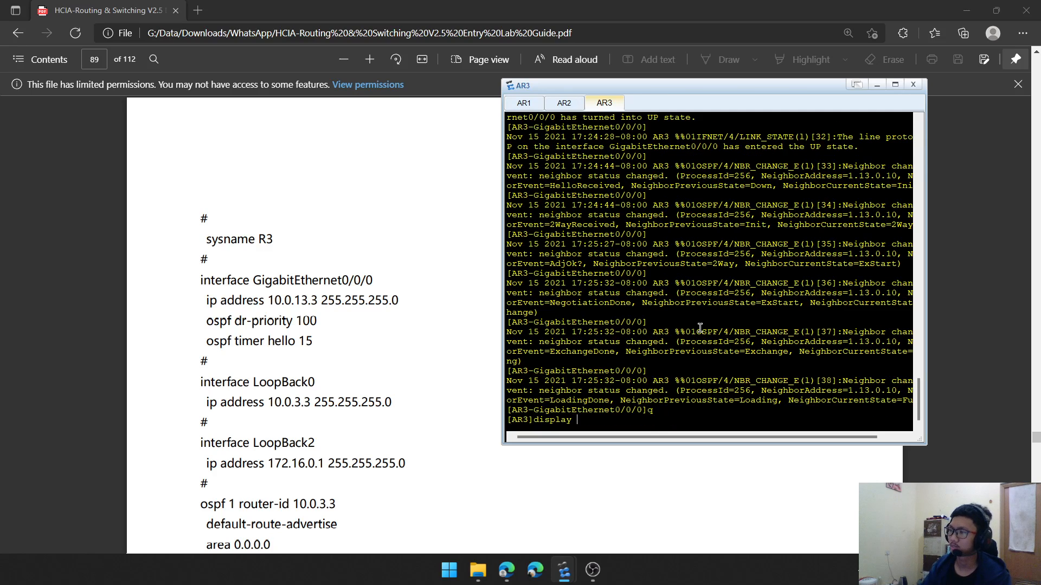
type("current")
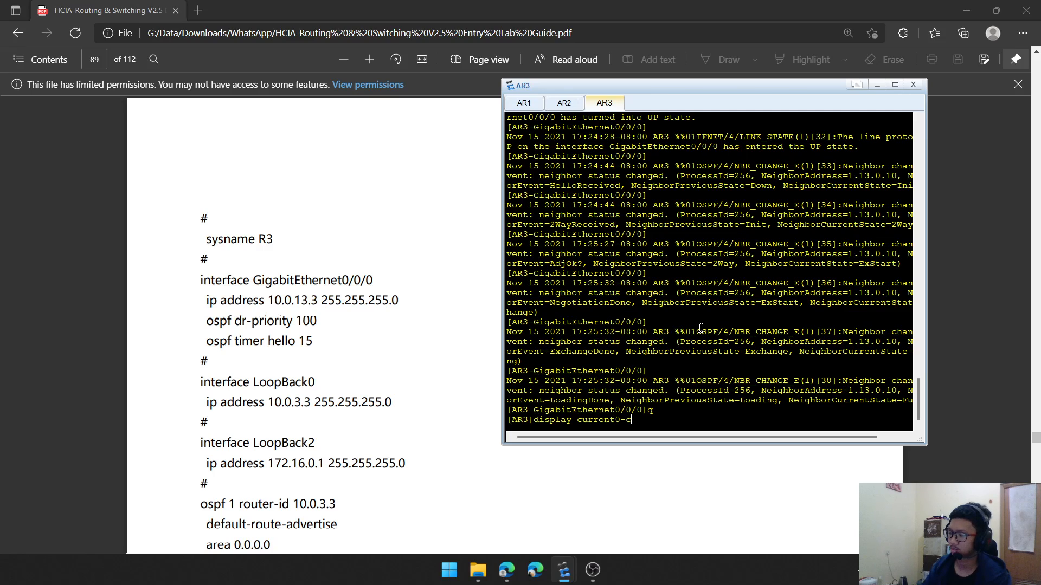
type("-configurati")
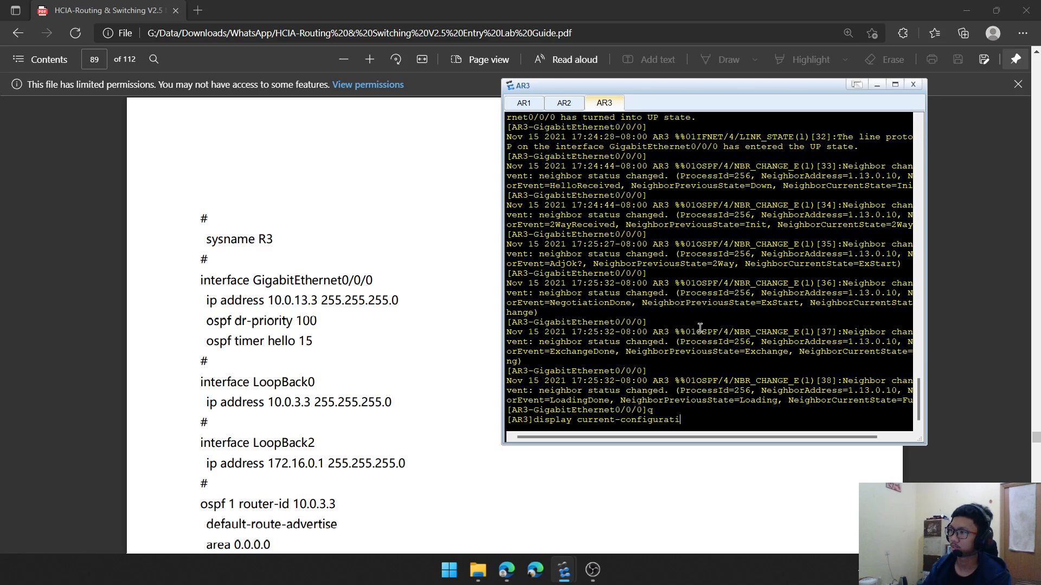
key("Return")
Page through AR3's configuration output and compare its interface settings with the guide's R3 final configuration
key("Return")
key("Return")
key("Return")
key("Return")
key("Return")
key("Return")
key("Return")
key("Return")
key("Return")
key("Return")
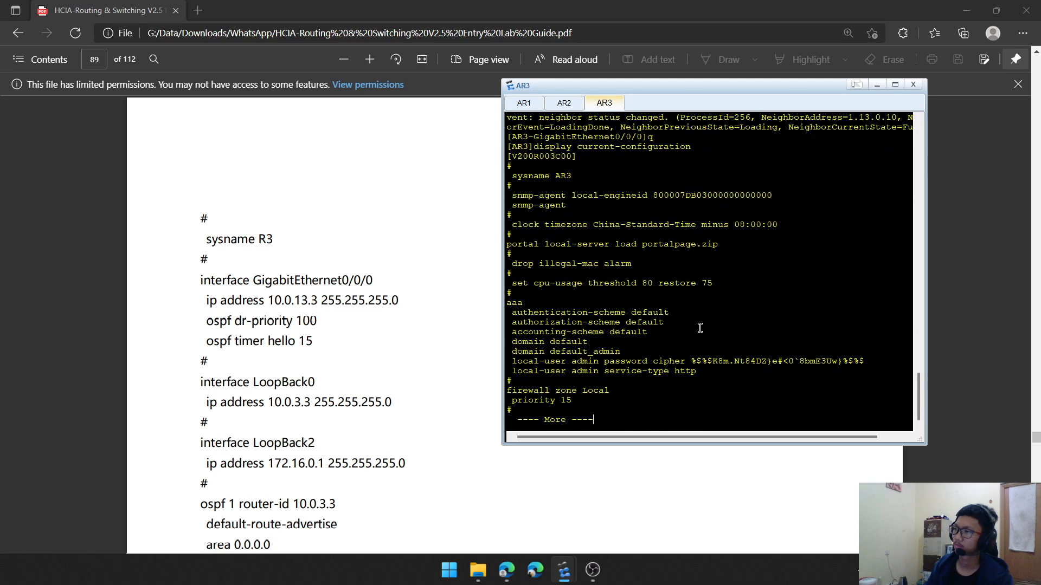
key("Return")
key("Return")
key("Return")
key("Return")
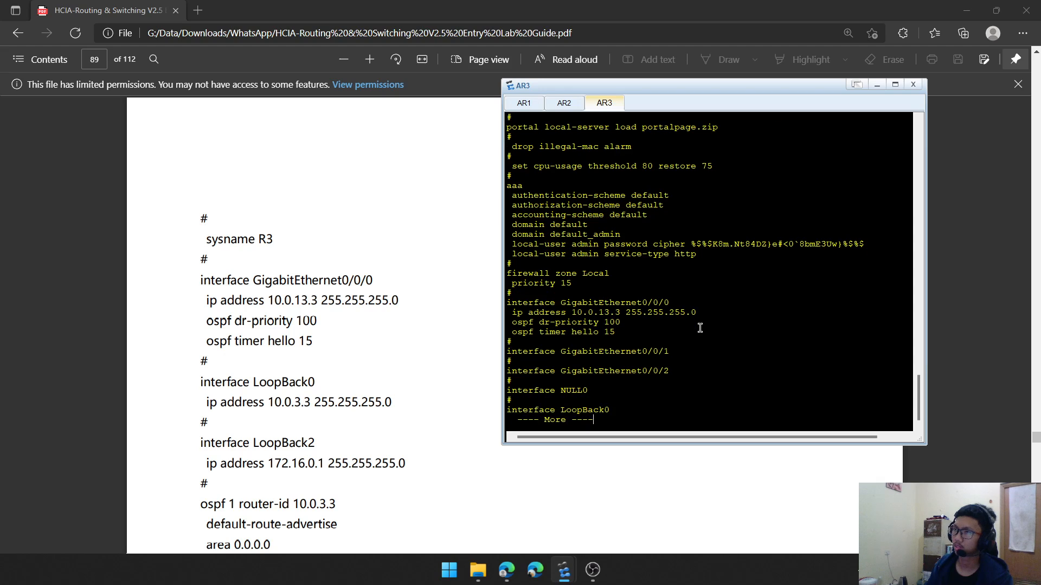
scroll(445, 262, "down", 5)
scroll(445, 262, "down", 5)
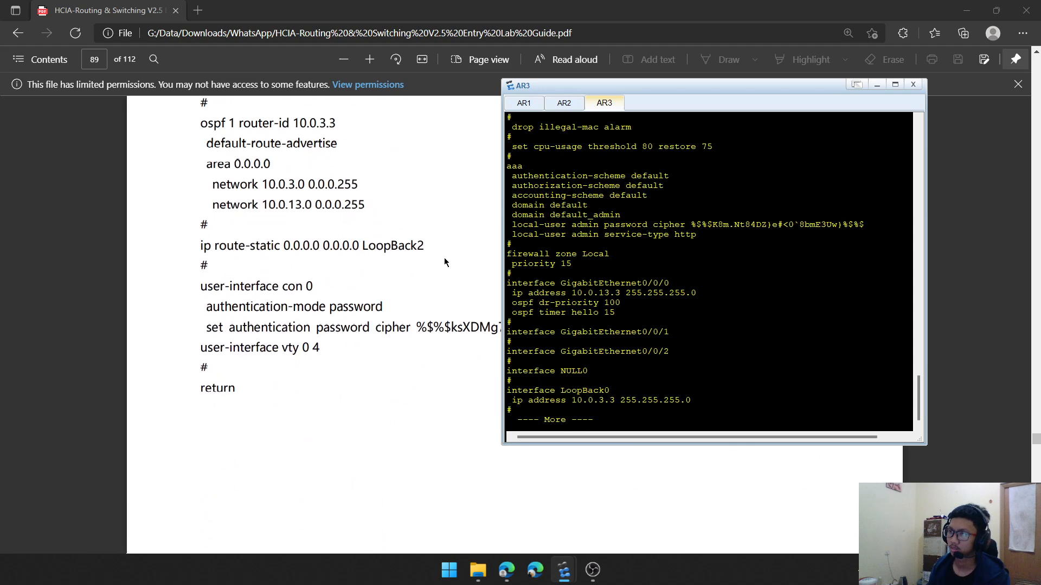
scroll(739, 319, "up", 1)
scroll(439, 316, "down", 5)
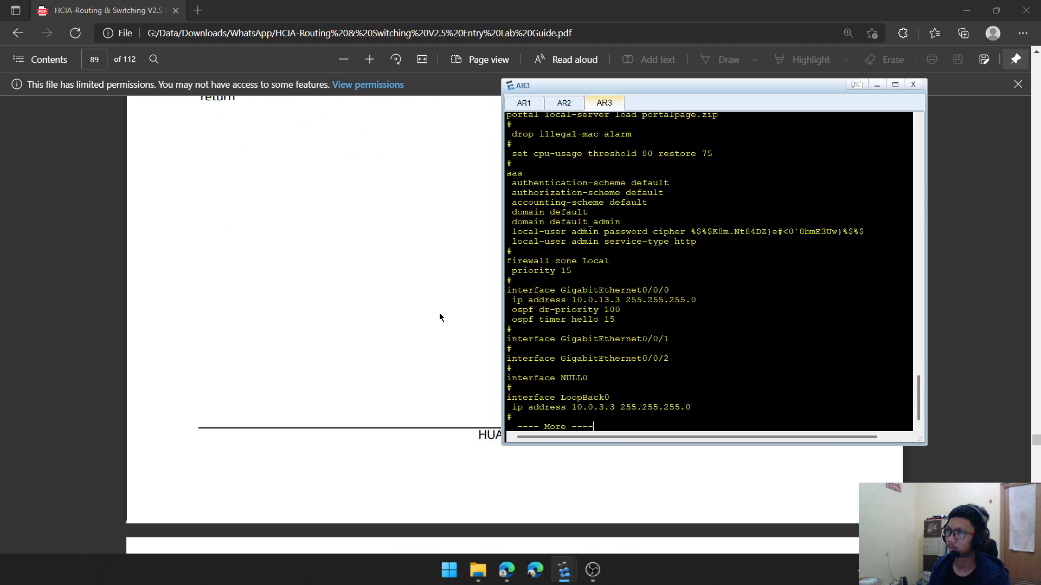
scroll(439, 316, "up", 4)
scroll(660, 337, "up", 1)
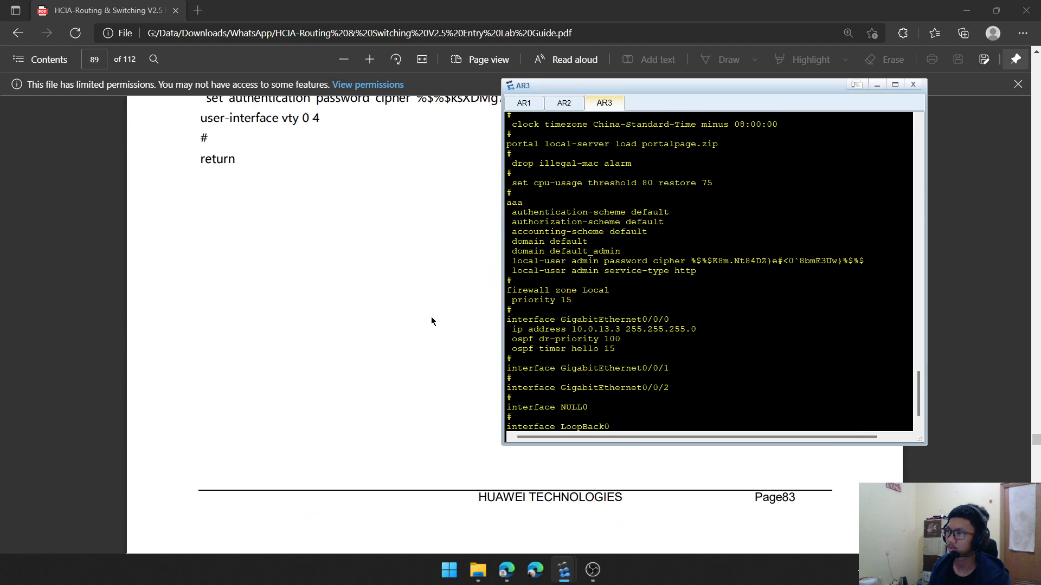
scroll(430, 320, "up", 7)
Switch from the PDF guide to the eNSP topology and move the console window clear of AR3 and its address labels
left_click(970, 4)
left_click(970, 4)
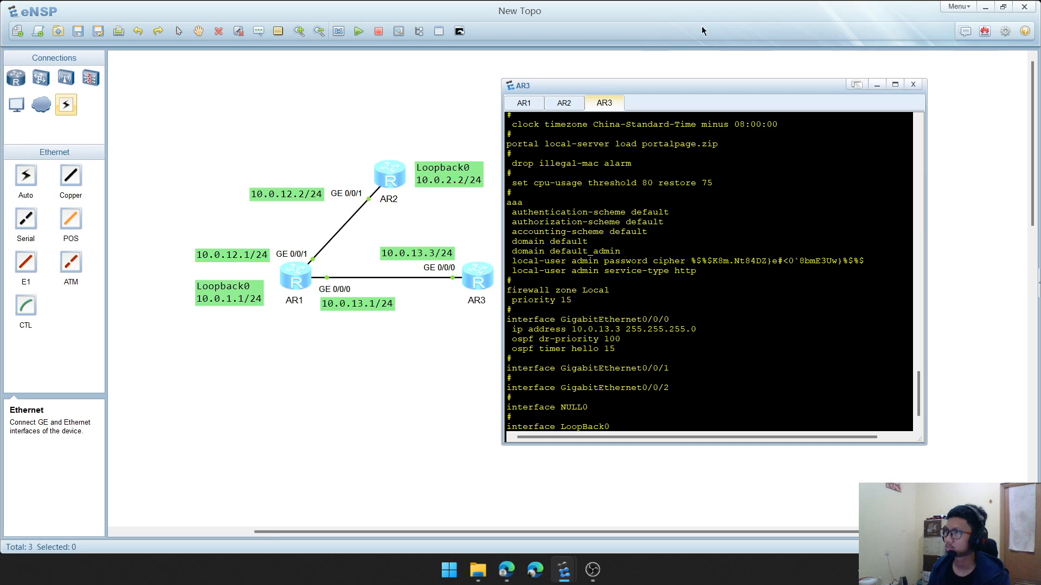
left_click_drag(607, 83, 706, 90)
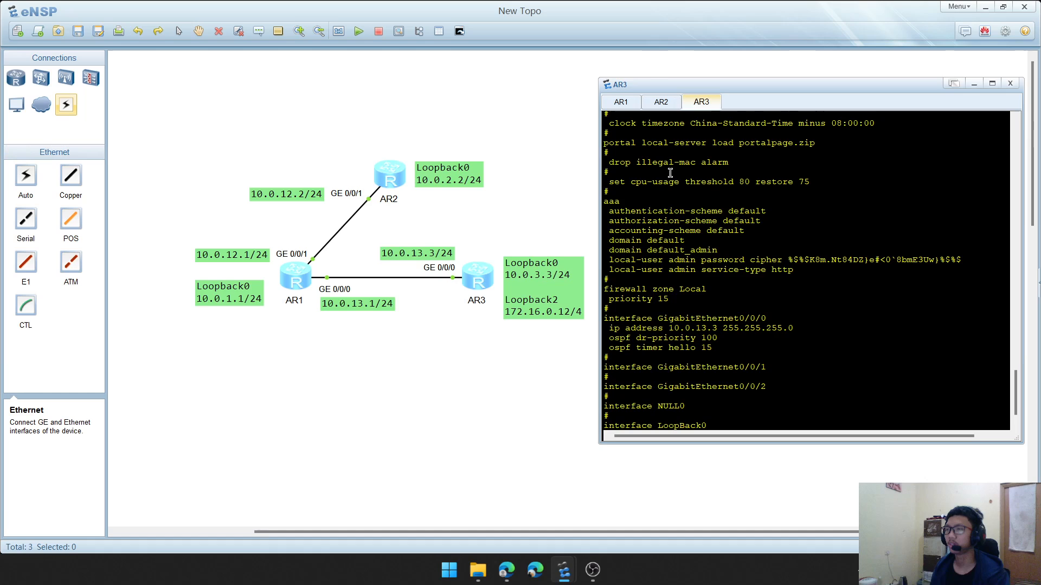